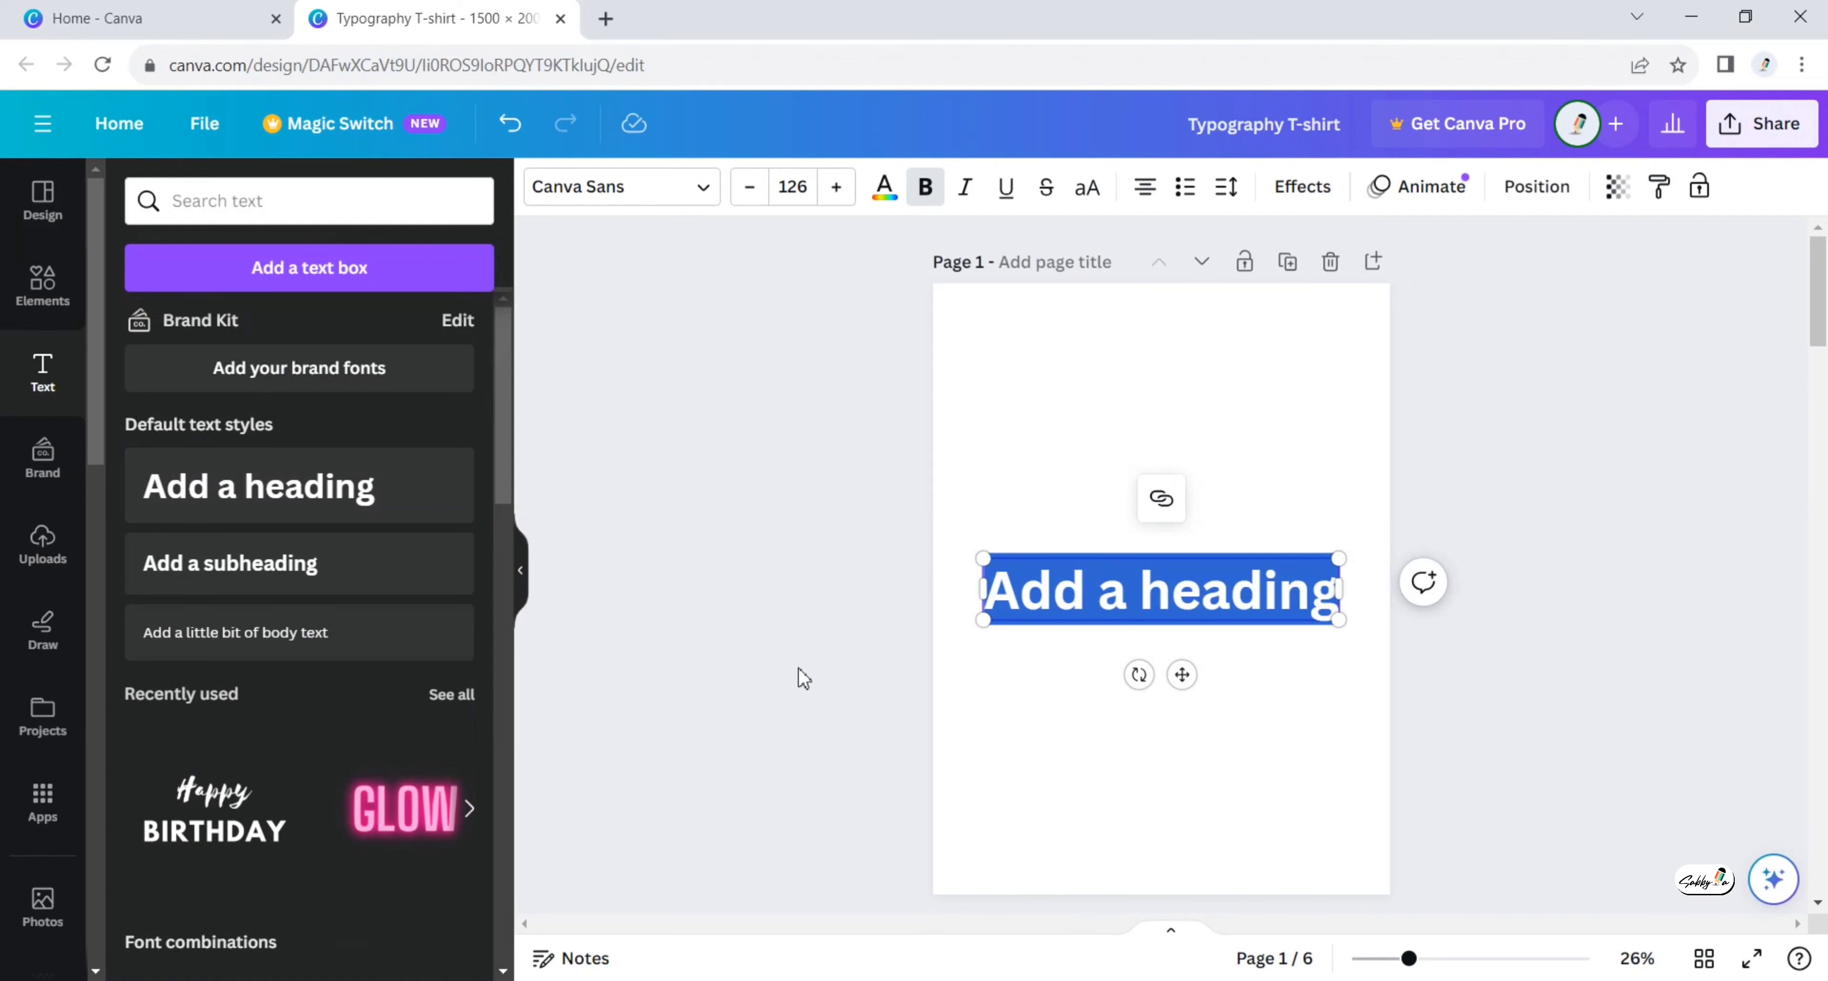
Replace the heading text with the letter D and set its font size to 225.
type("D")
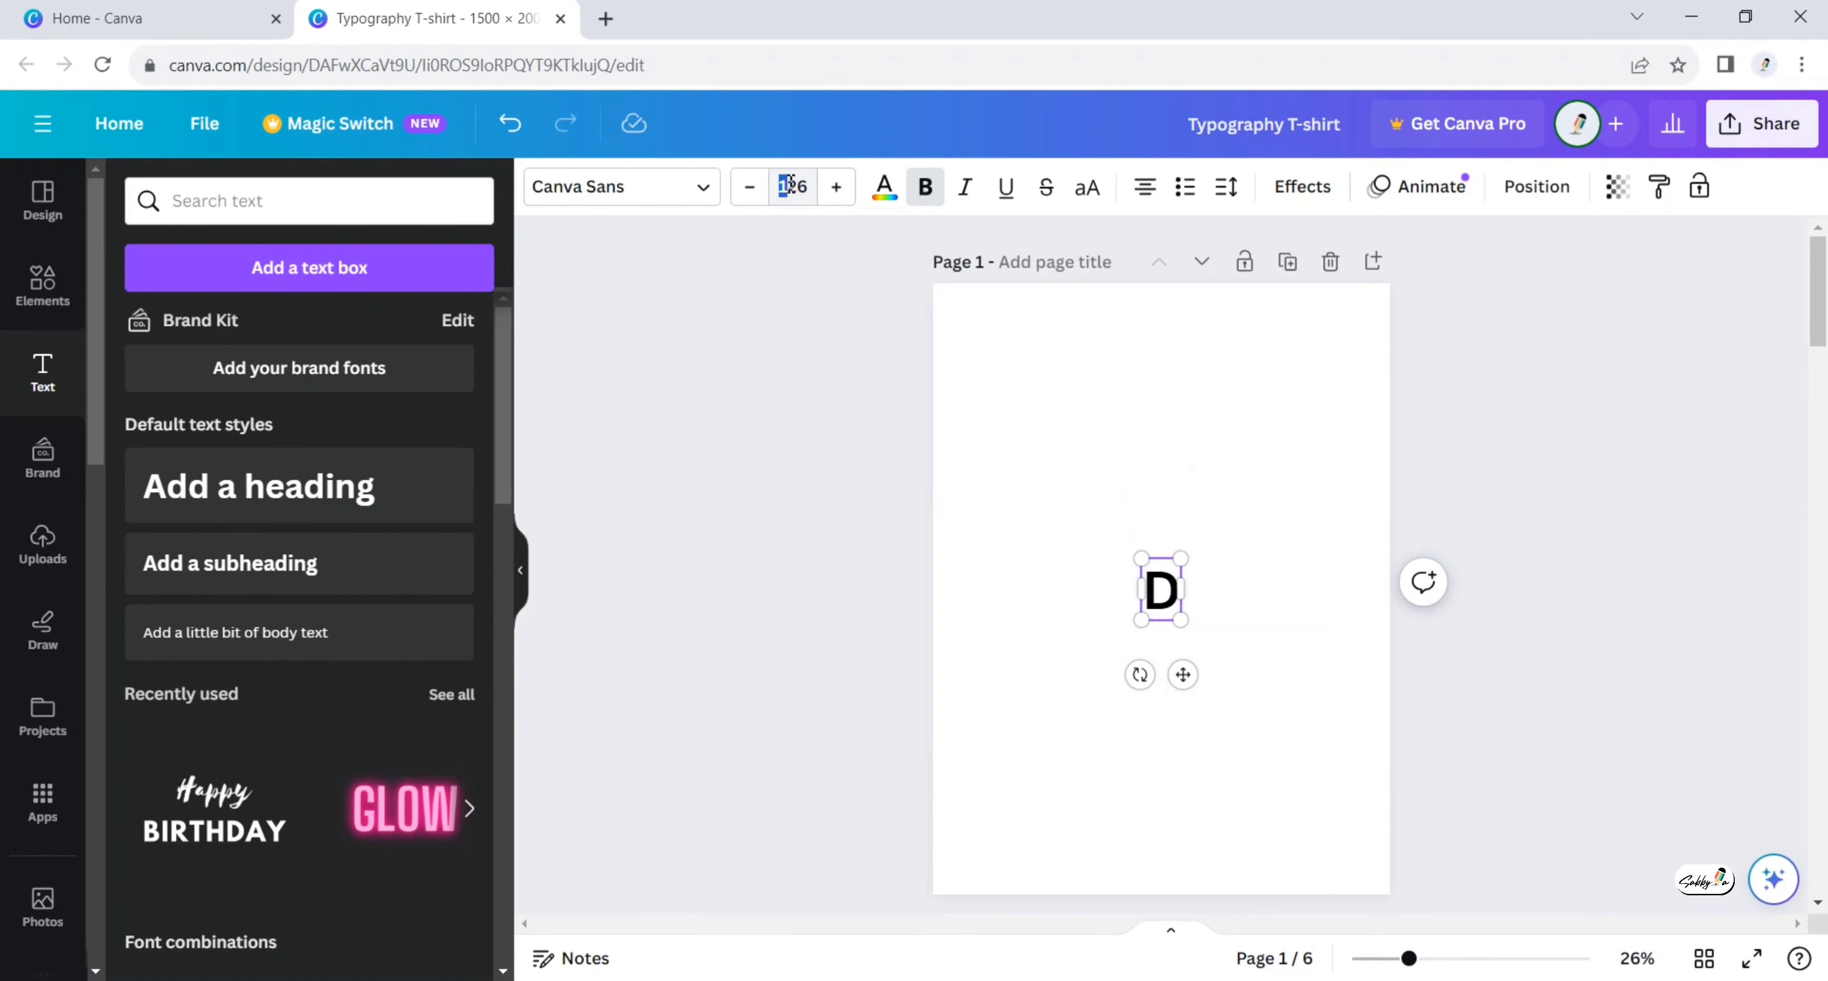
left_click(790, 185)
type("225")
left_click(762, 333)
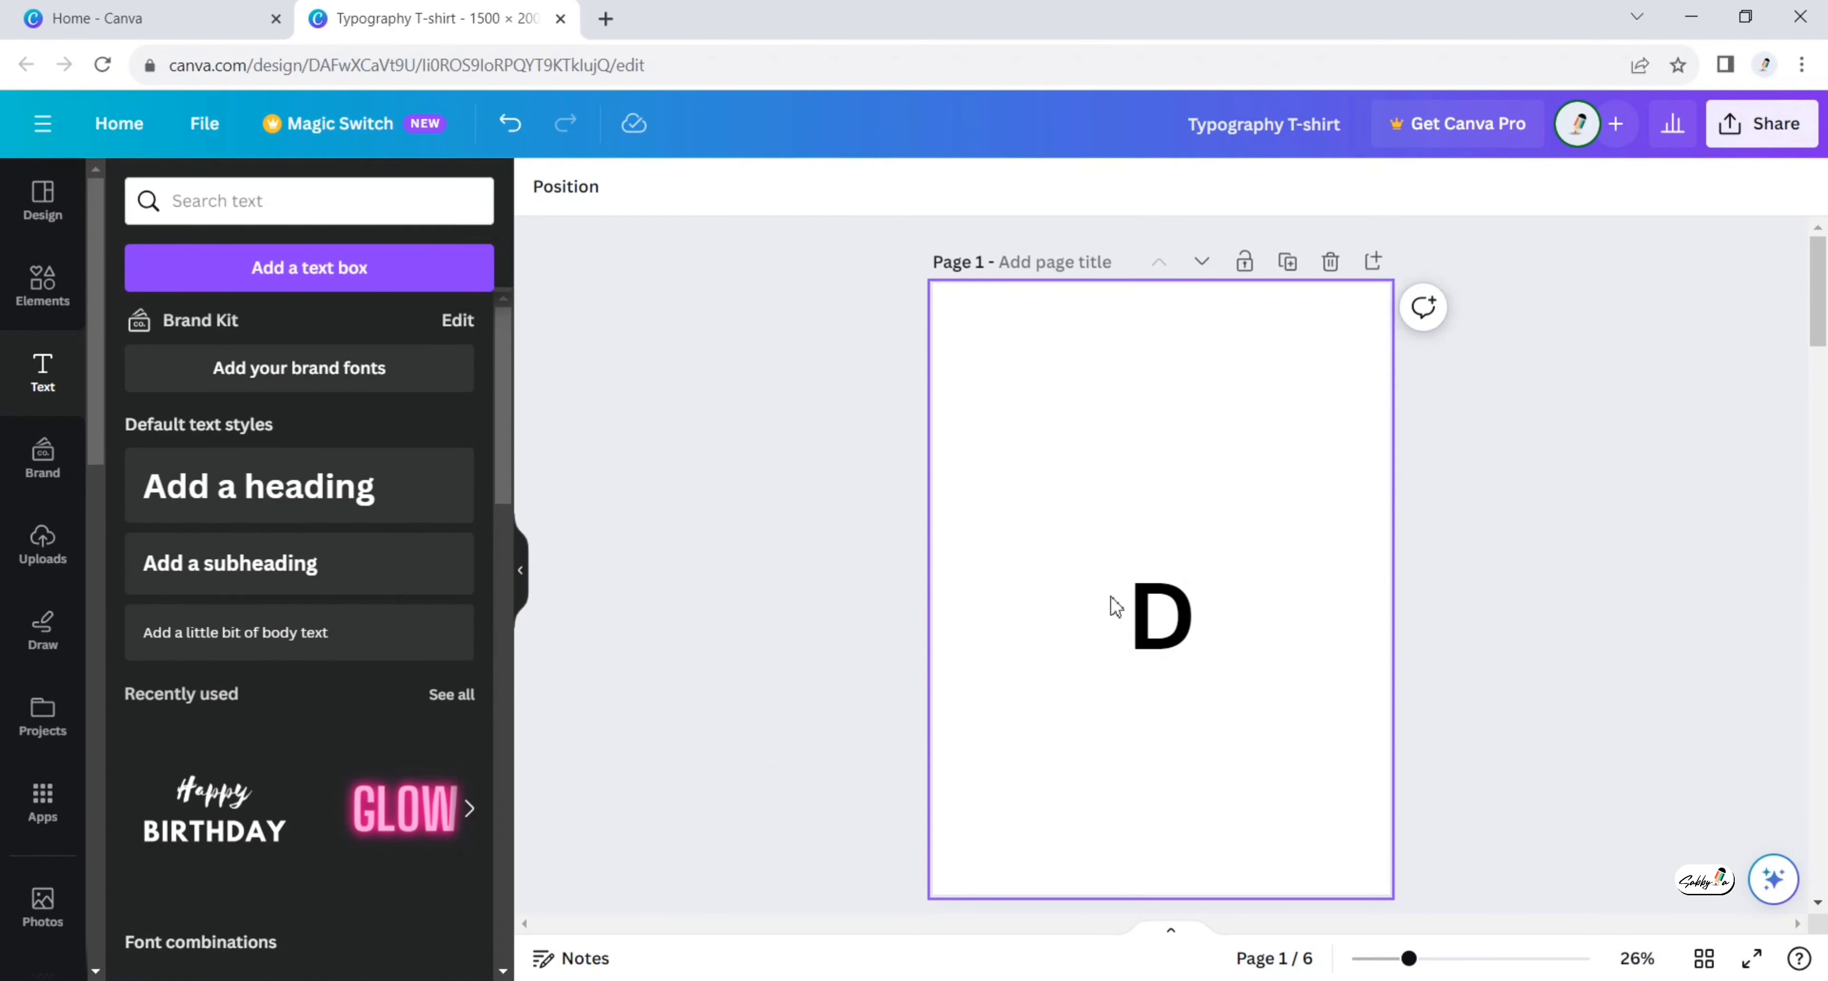
Apply the Drunken Hour font to the D and move it near the page's upper-left area.
left_click(1134, 602)
left_click(670, 193)
left_click(338, 501)
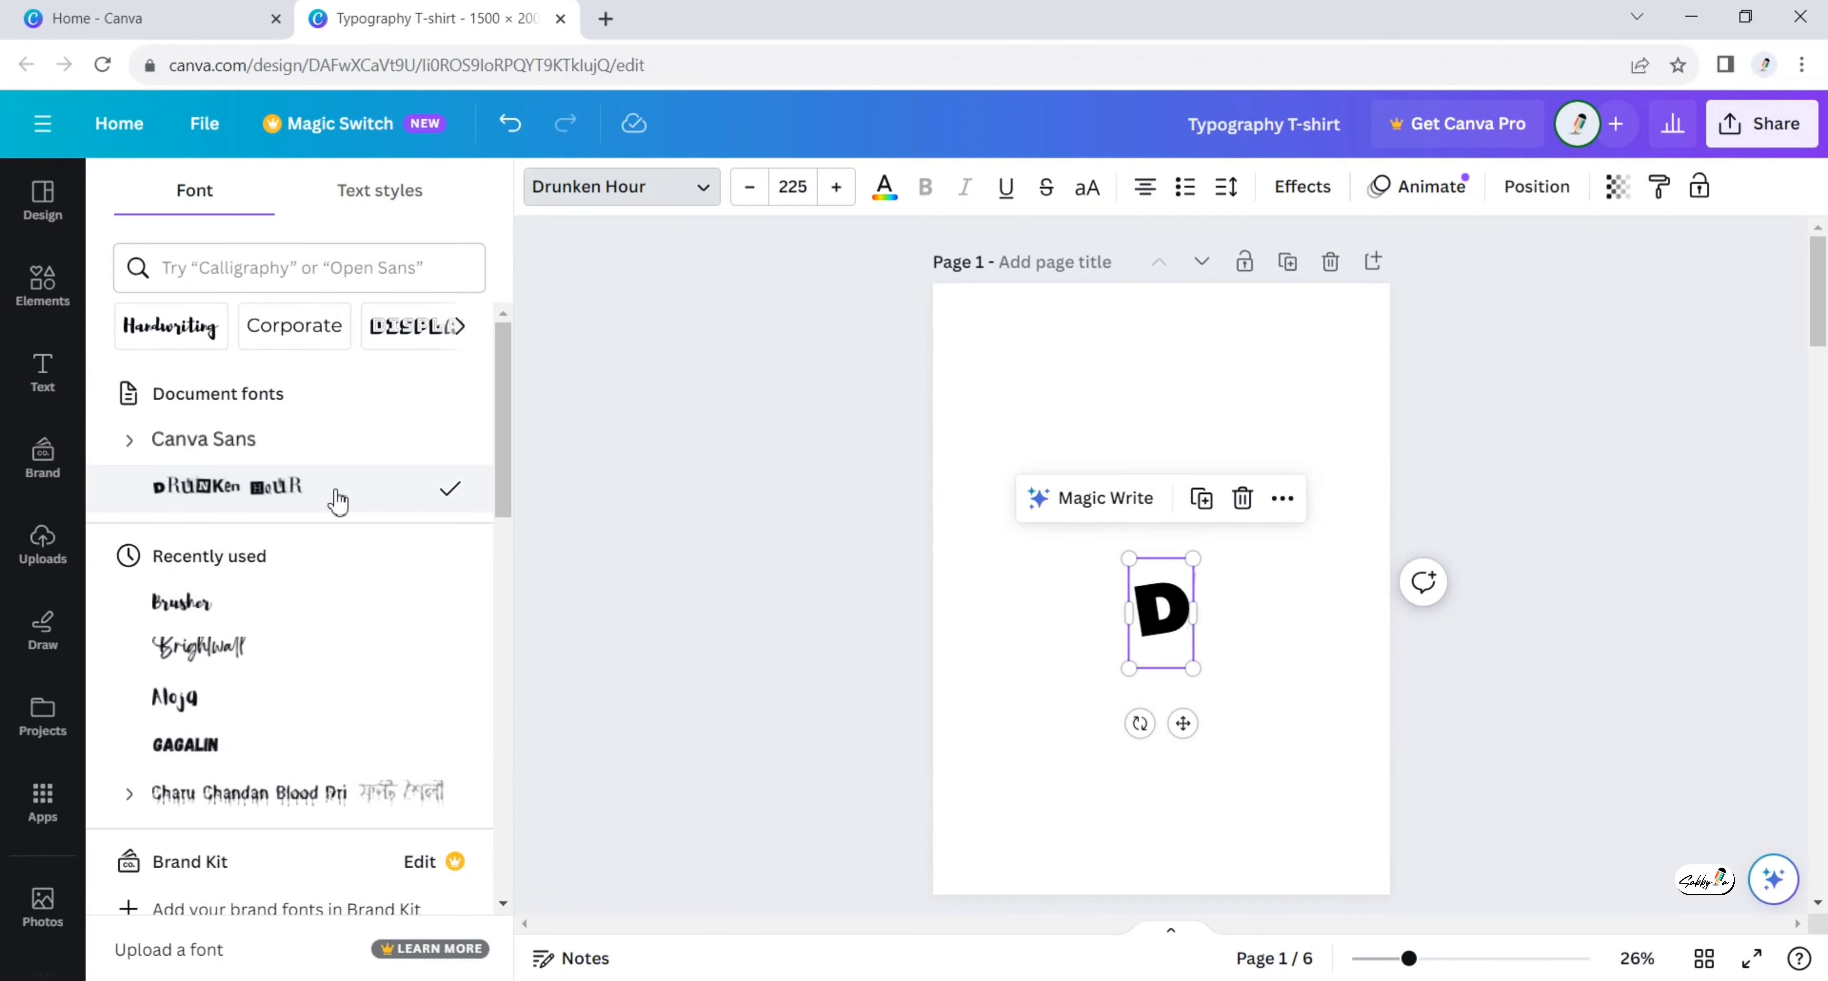
left_click_drag(1168, 630, 1038, 362)
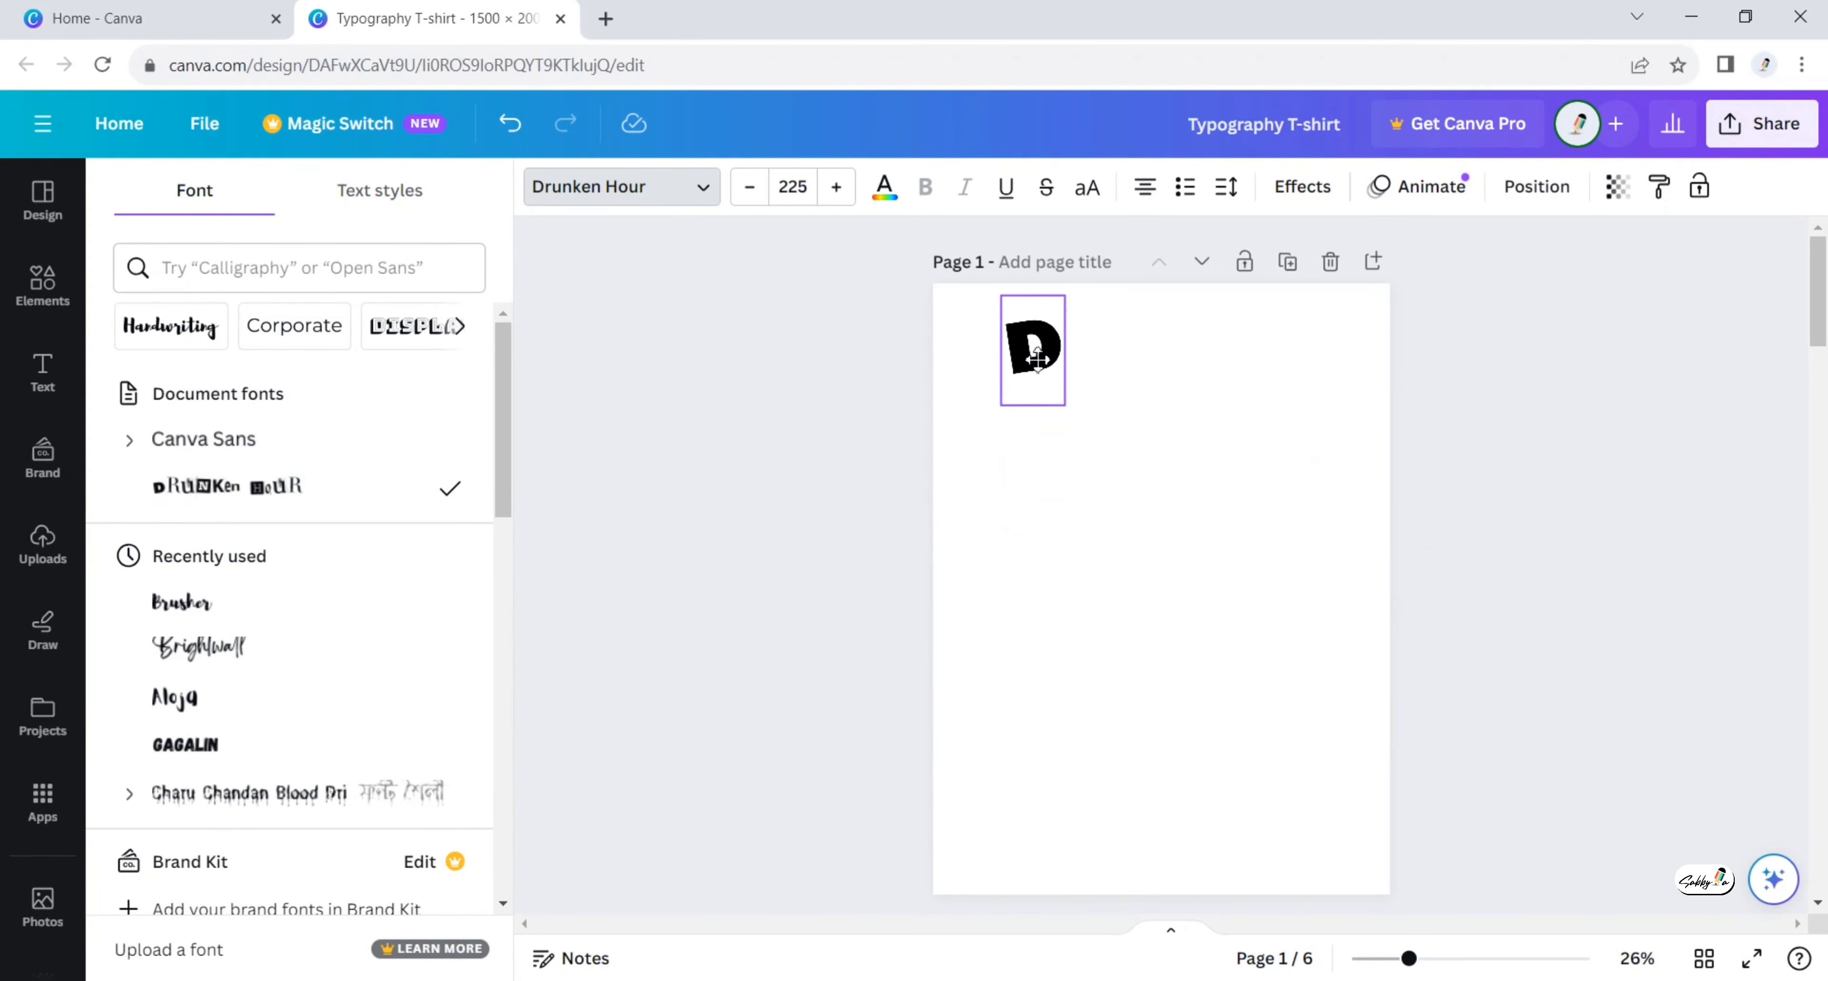
key("Escape")
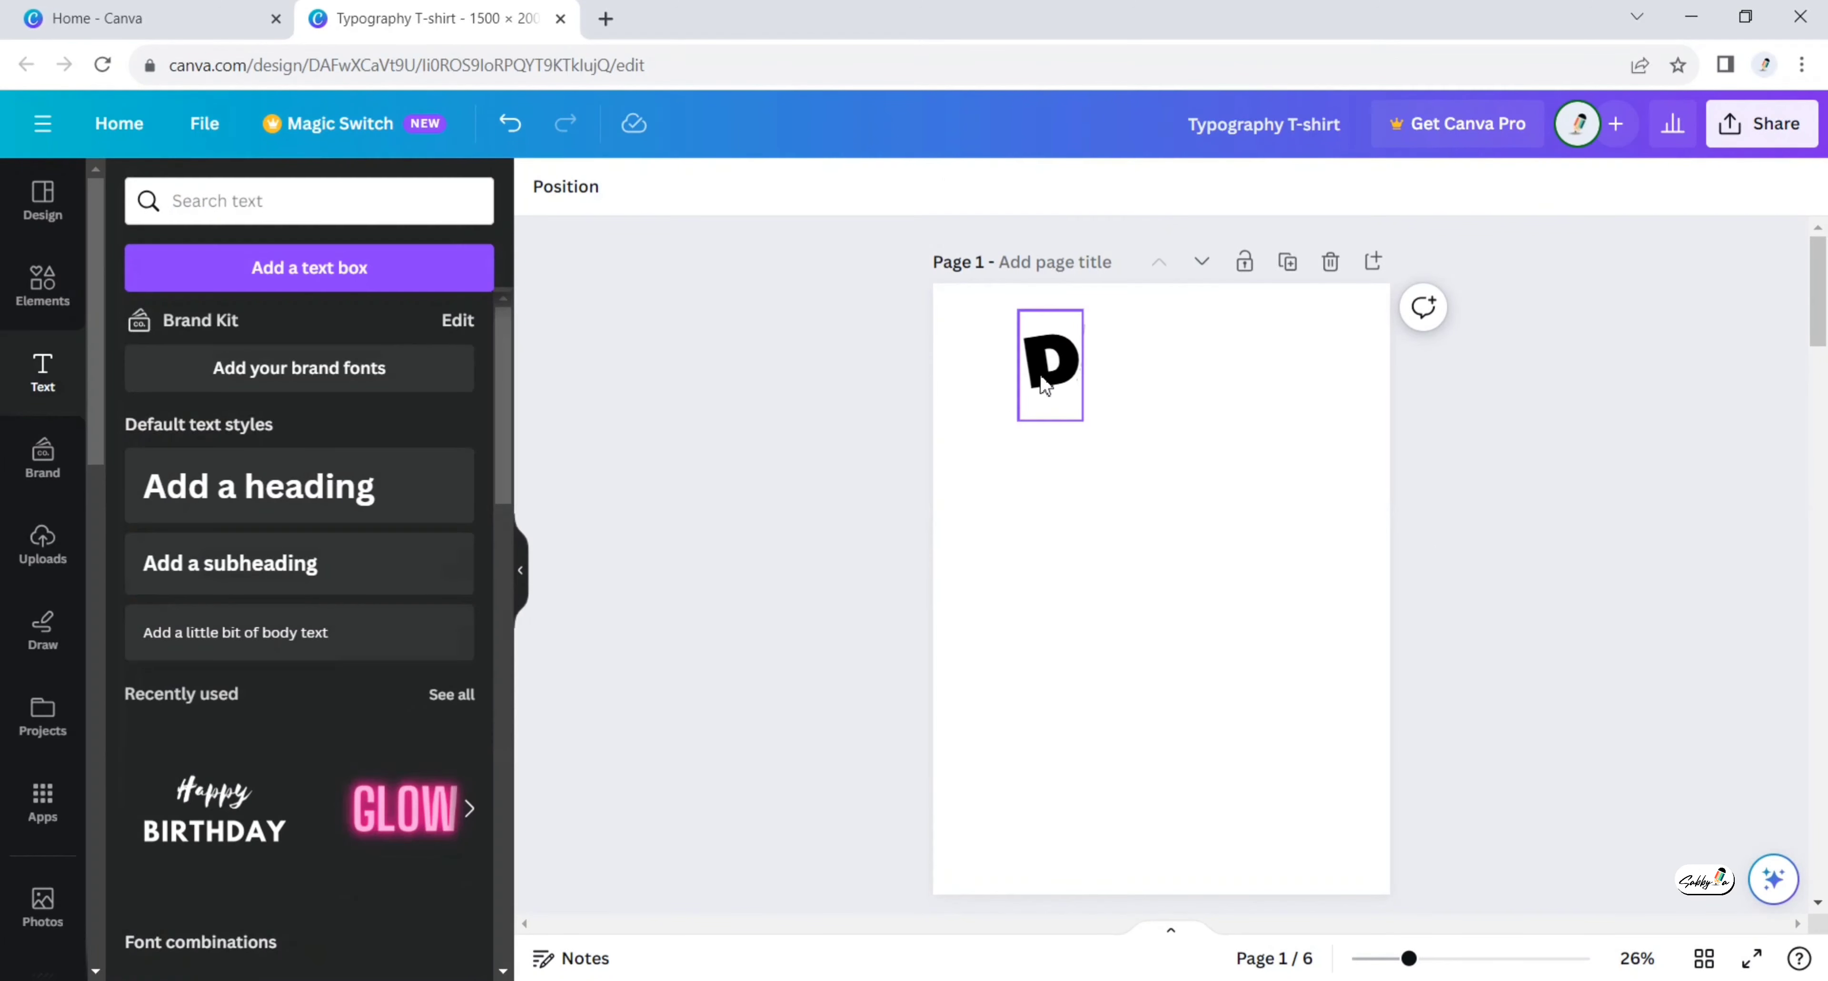
Duplicate the D, place the copy directly beside it, and change the copy to O.
left_click(1046, 378)
left_click(1090, 250)
left_click_drag(1078, 369, 1112, 366)
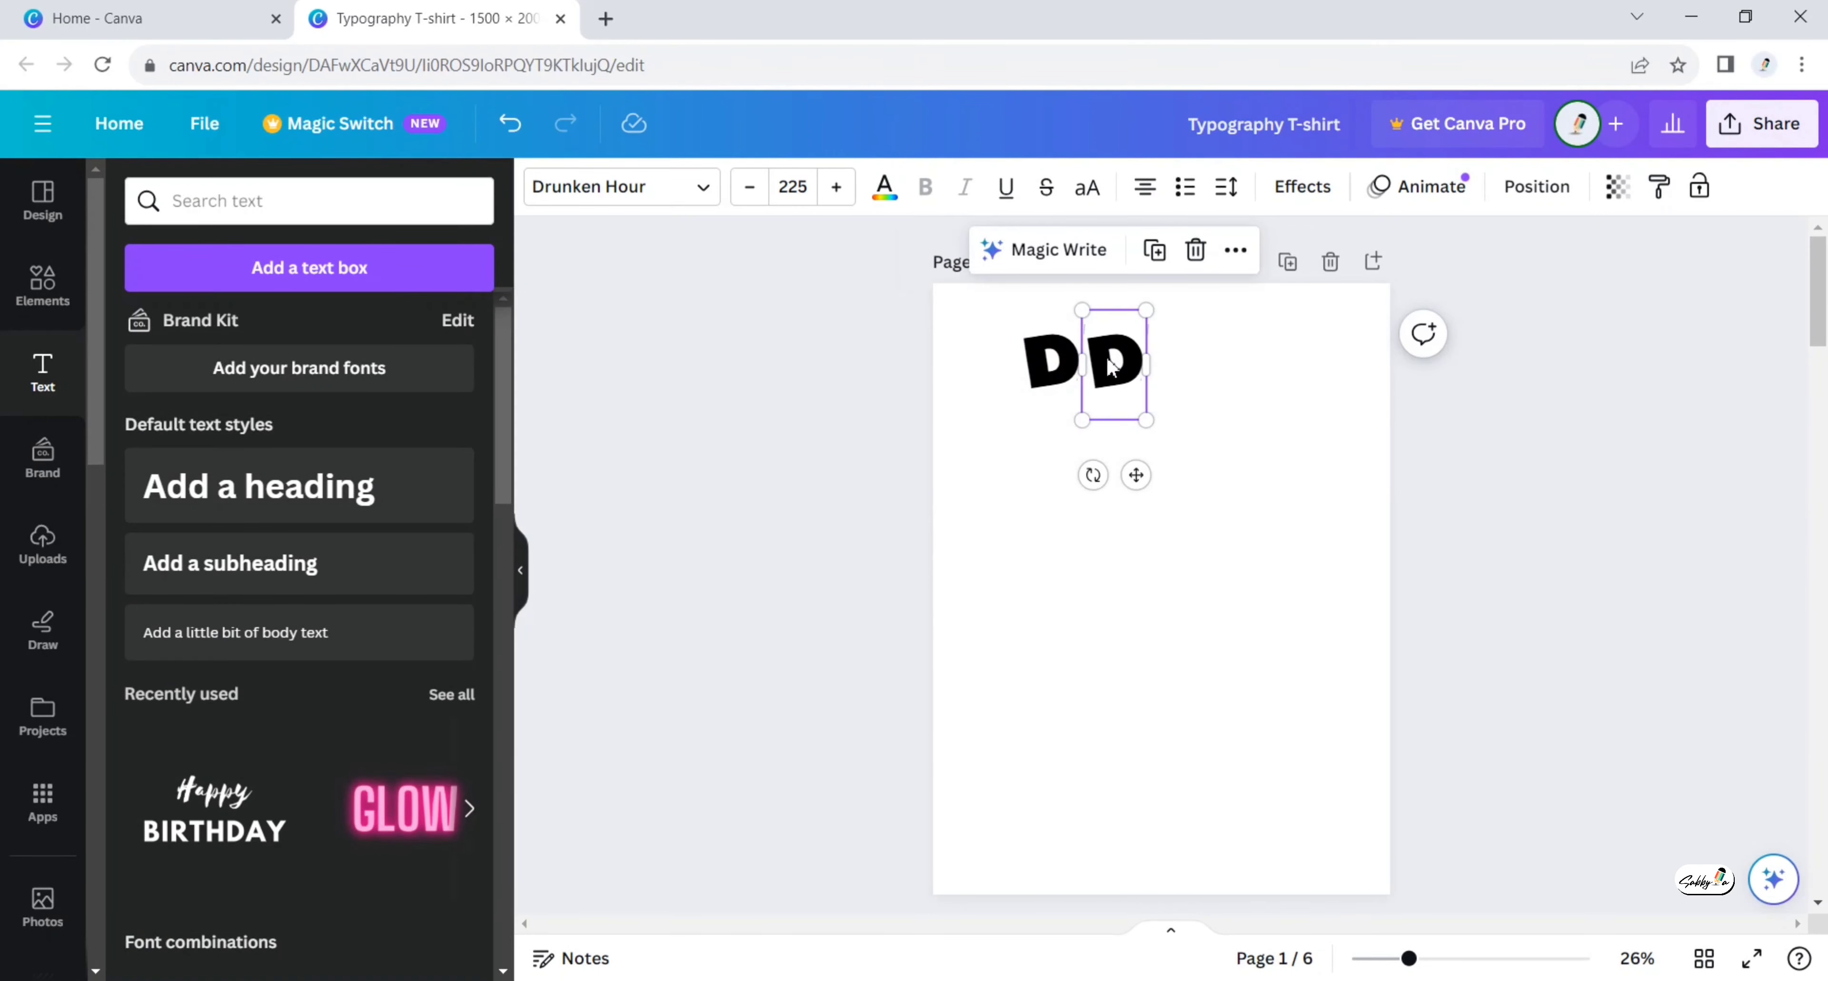
double_click(1113, 366)
type("O")
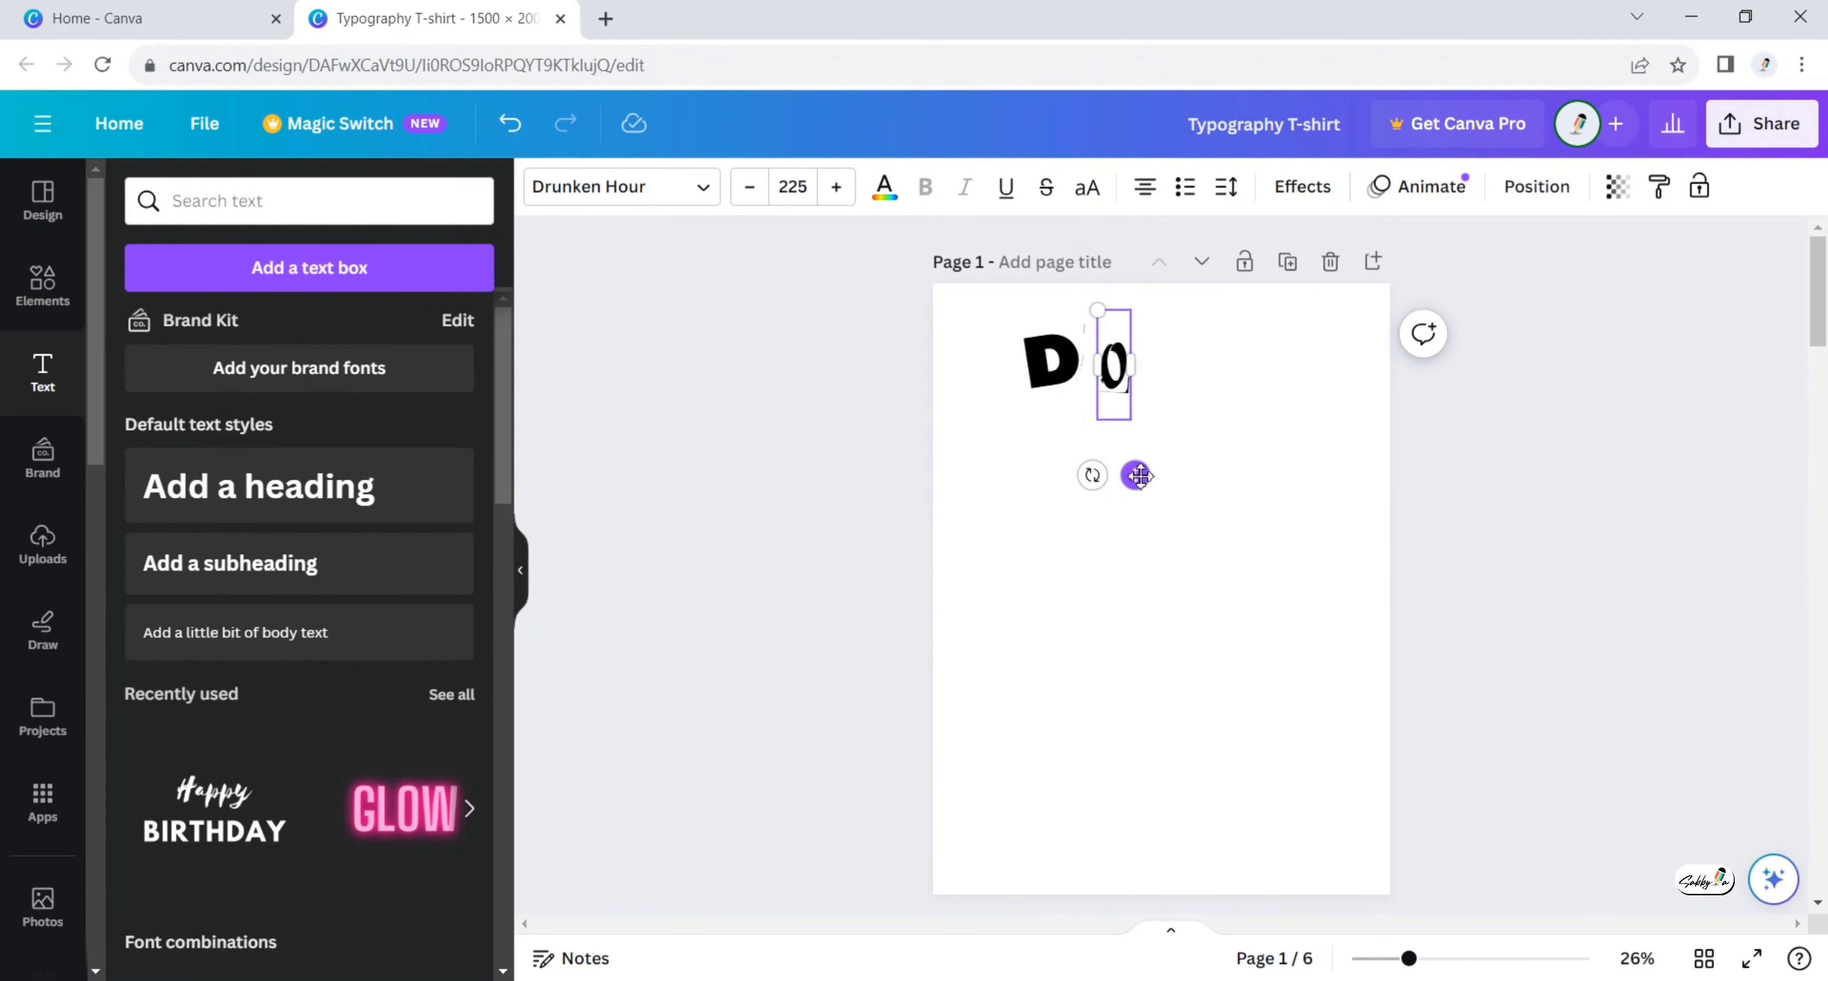
Duplicate the O, place the copy after it, and change the copy to N.
left_click(1147, 470)
left_click_drag(1121, 387, 1151, 376)
double_click(1151, 376)
type("N")
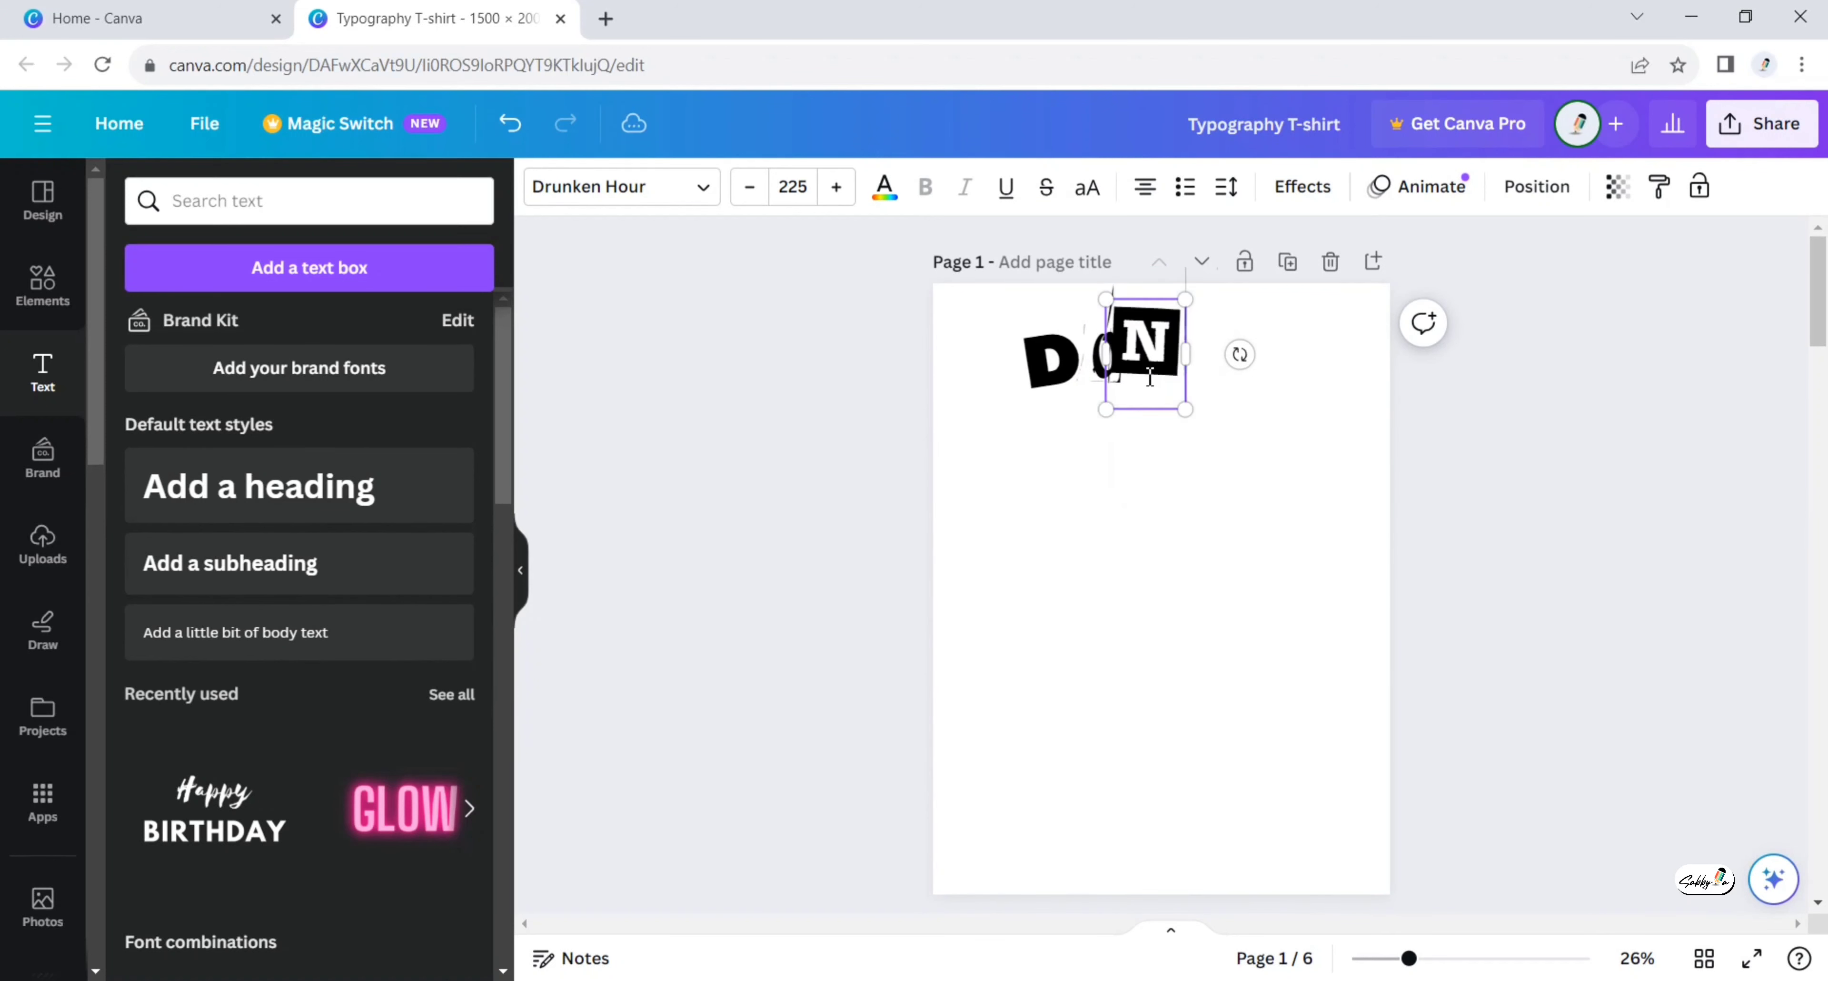
Duplicate the N, change the copy to T, and place it at the end of the first line.
left_click_drag(1143, 359, 1257, 367)
left_click(1210, 249)
double_click(1268, 353)
type("T")
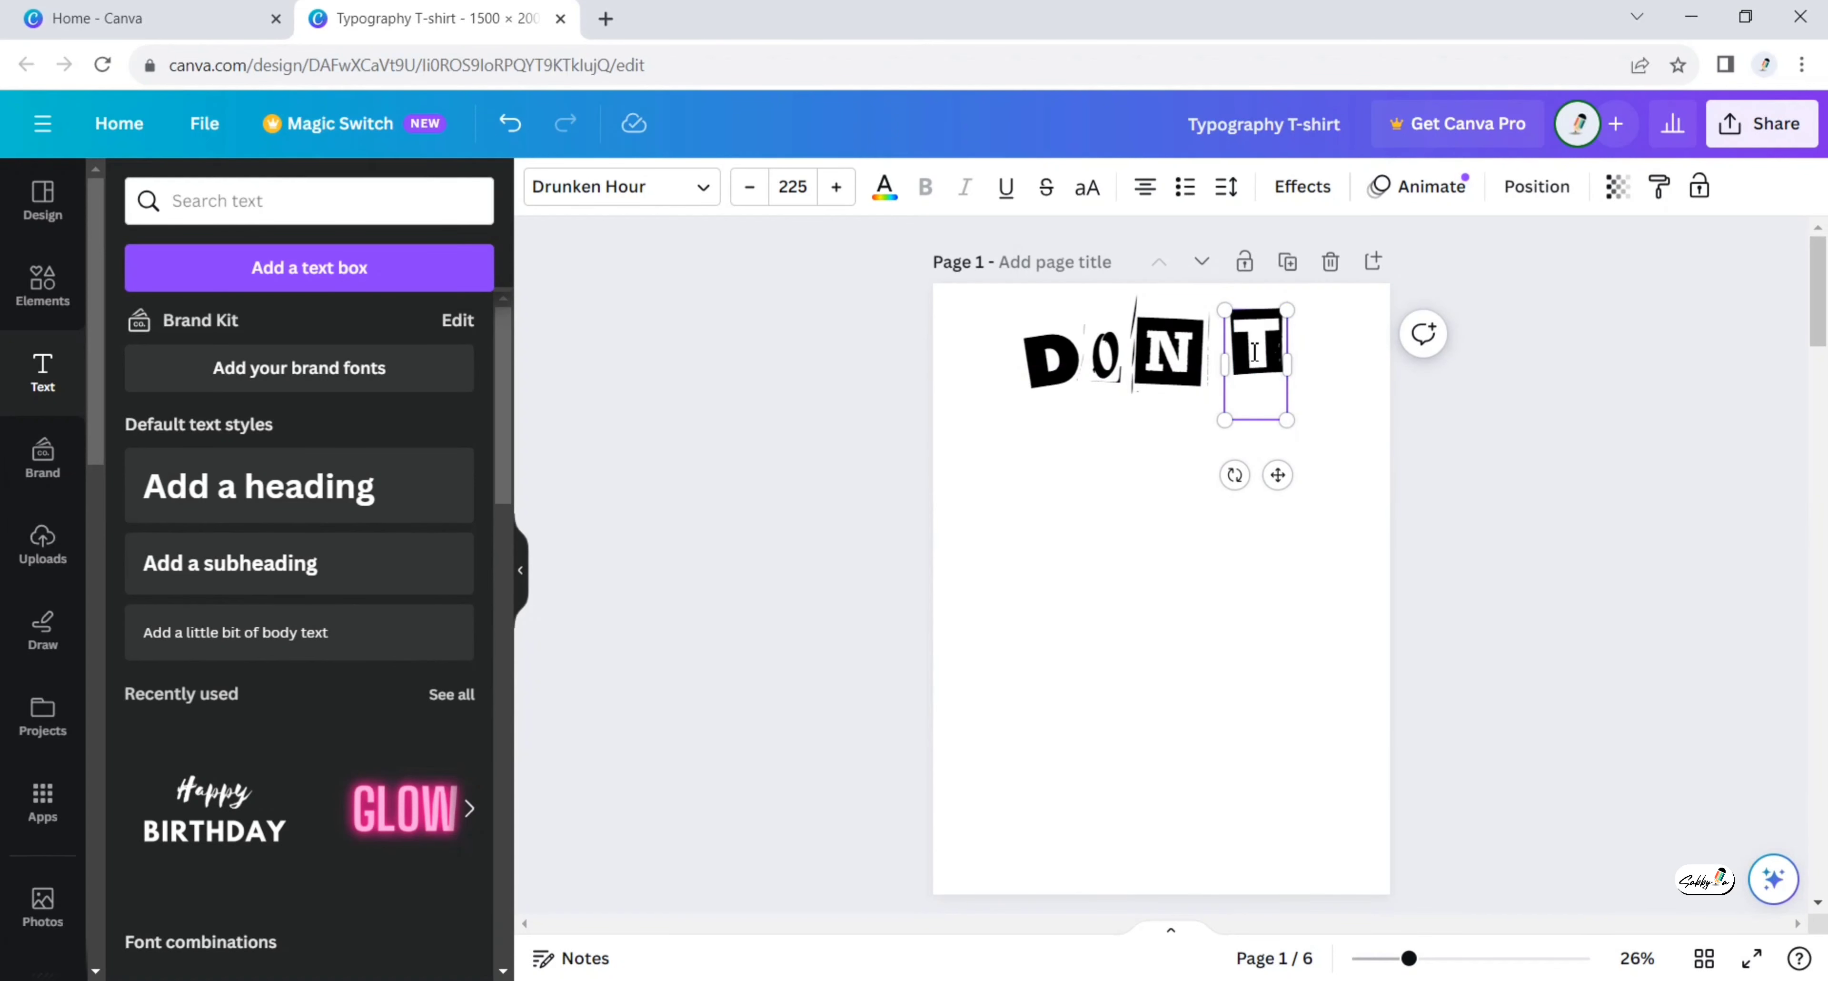
left_click_drag(1277, 475, 1283, 464)
Duplicate the T, replace the copy with a comma, and position it as the apostrophe between N and T.
left_click(1292, 470)
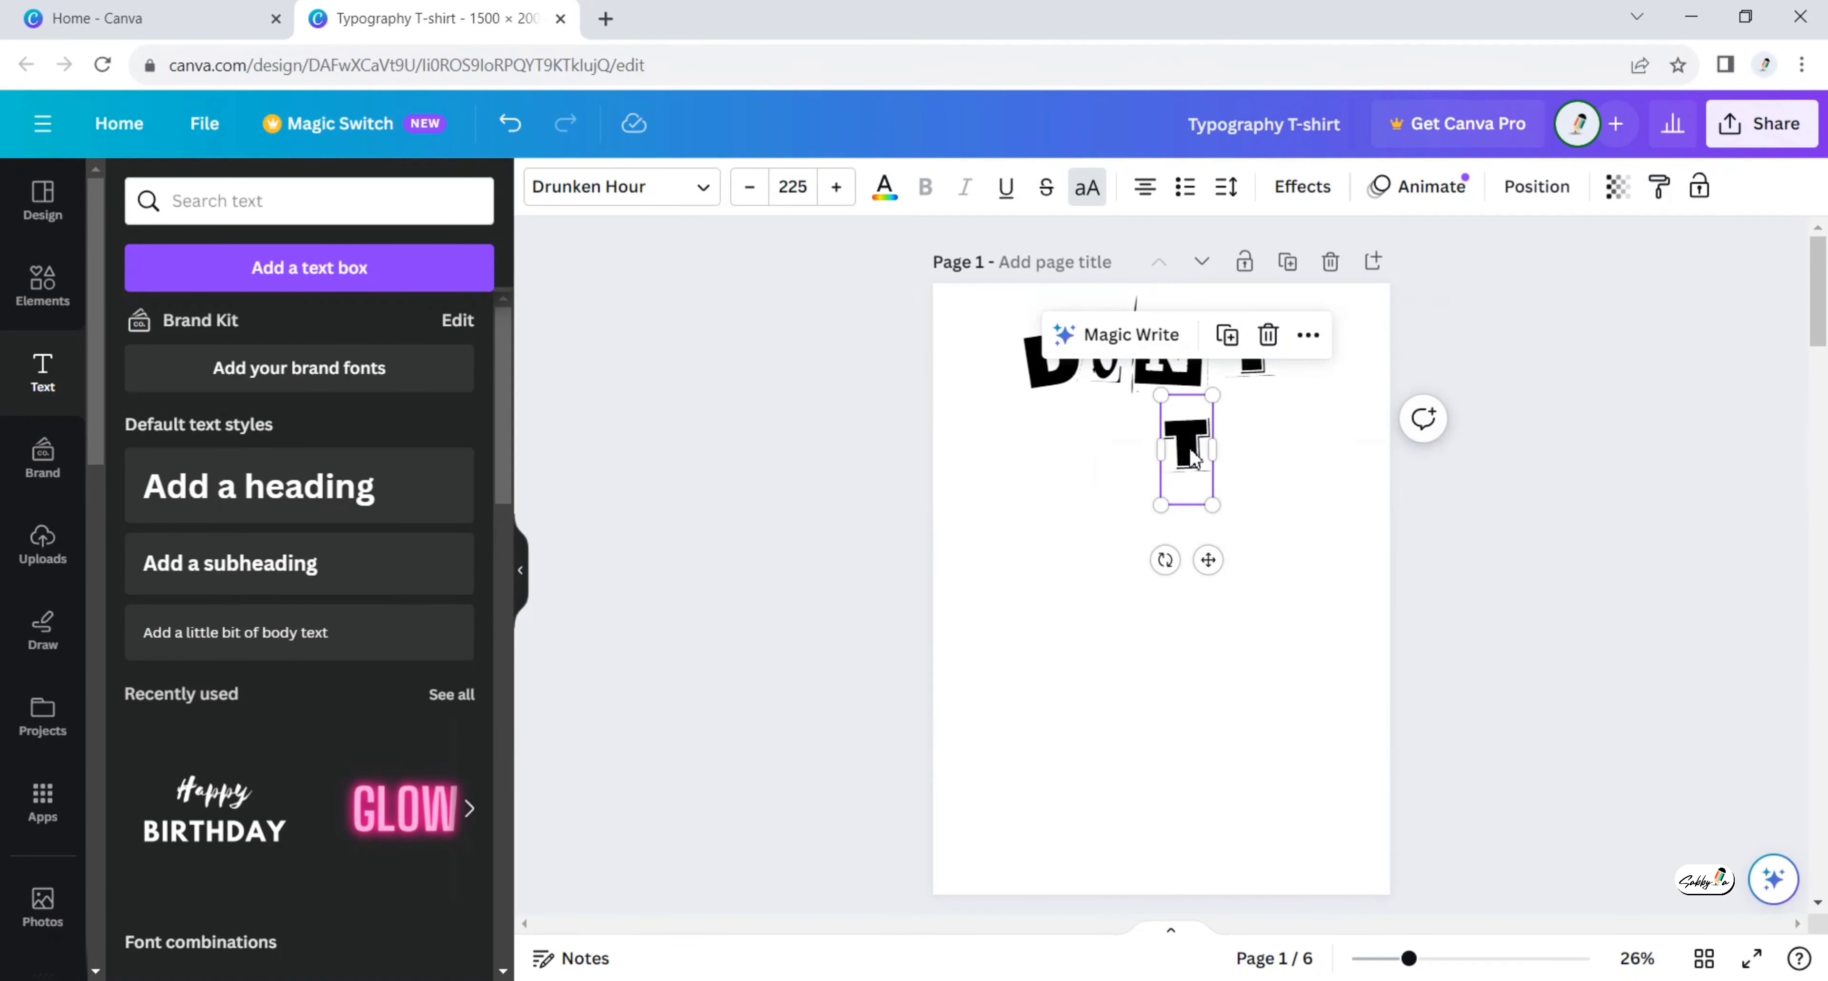
double_click(1187, 449)
type(",")
left_click_drag(1207, 559, 1249, 405)
left_click(1494, 438)
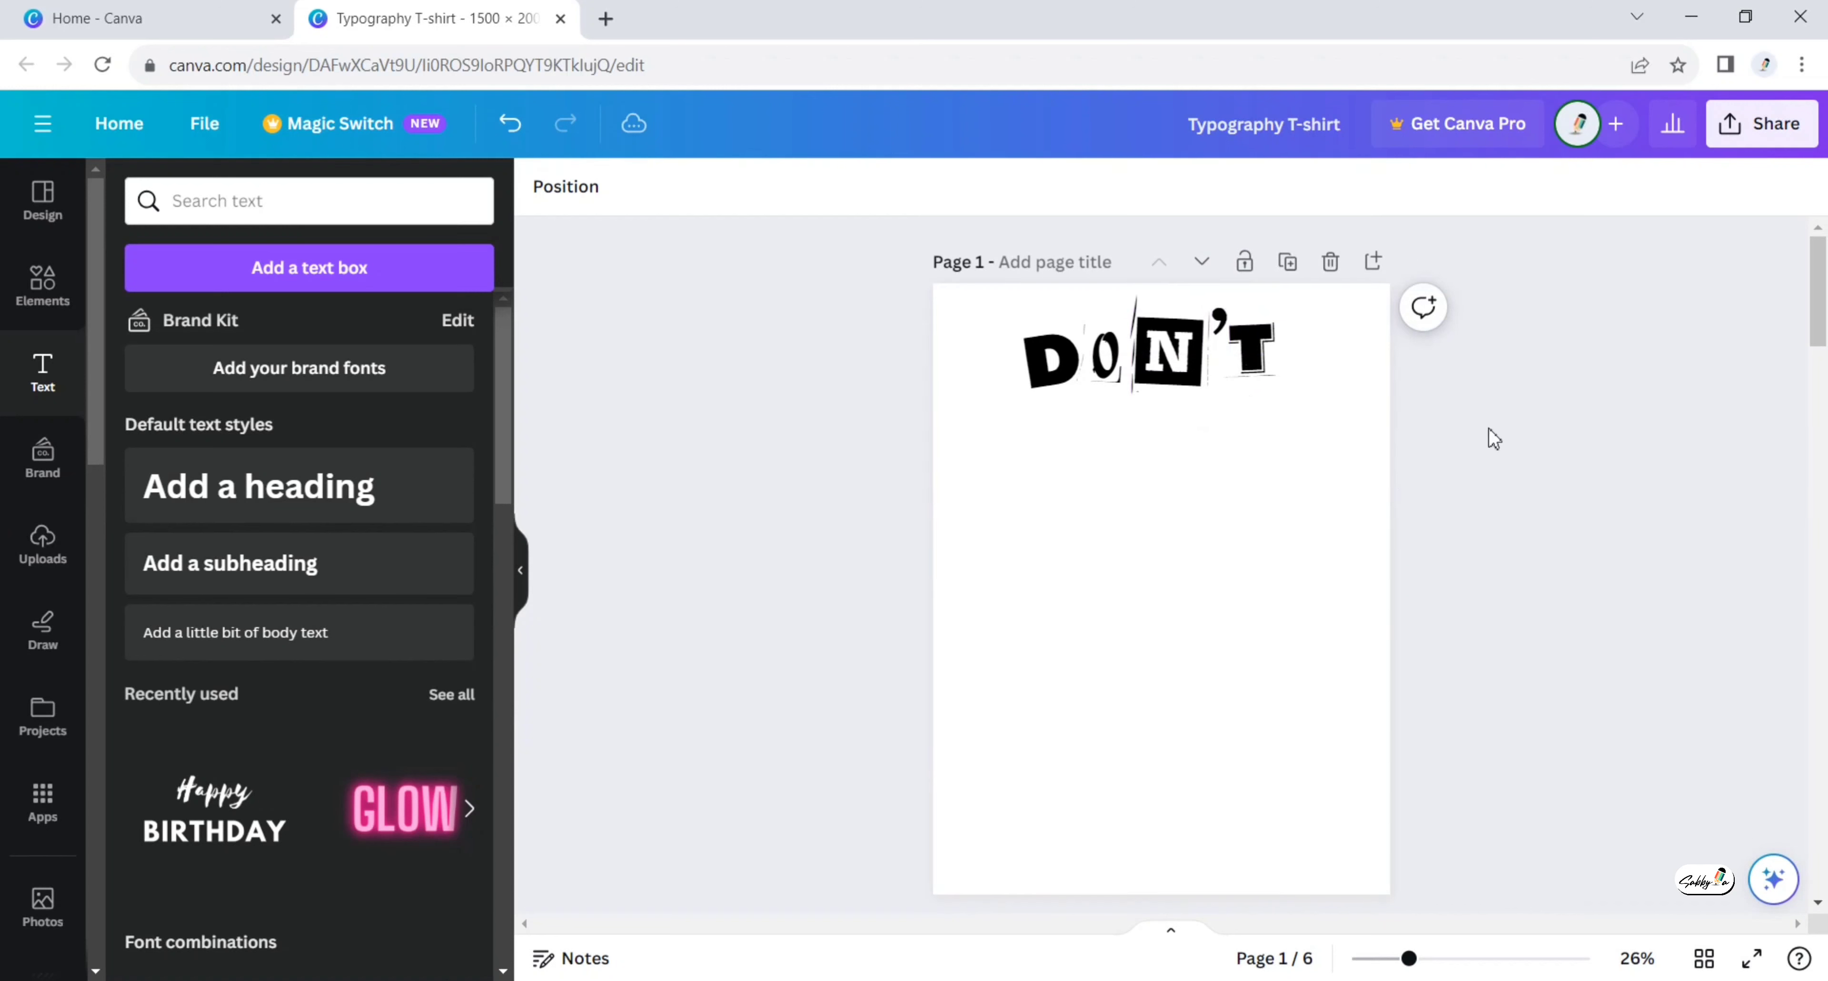
Duplicate the D, move the copy below the first line, and change it to B.
left_click(1056, 366)
key("ctrl+d")
left_click_drag(1057, 366, 1212, 421)
double_click(1116, 445)
type("B")
Duplicate the B, change the copy to E, and place it next to the B.
left_click(1144, 336)
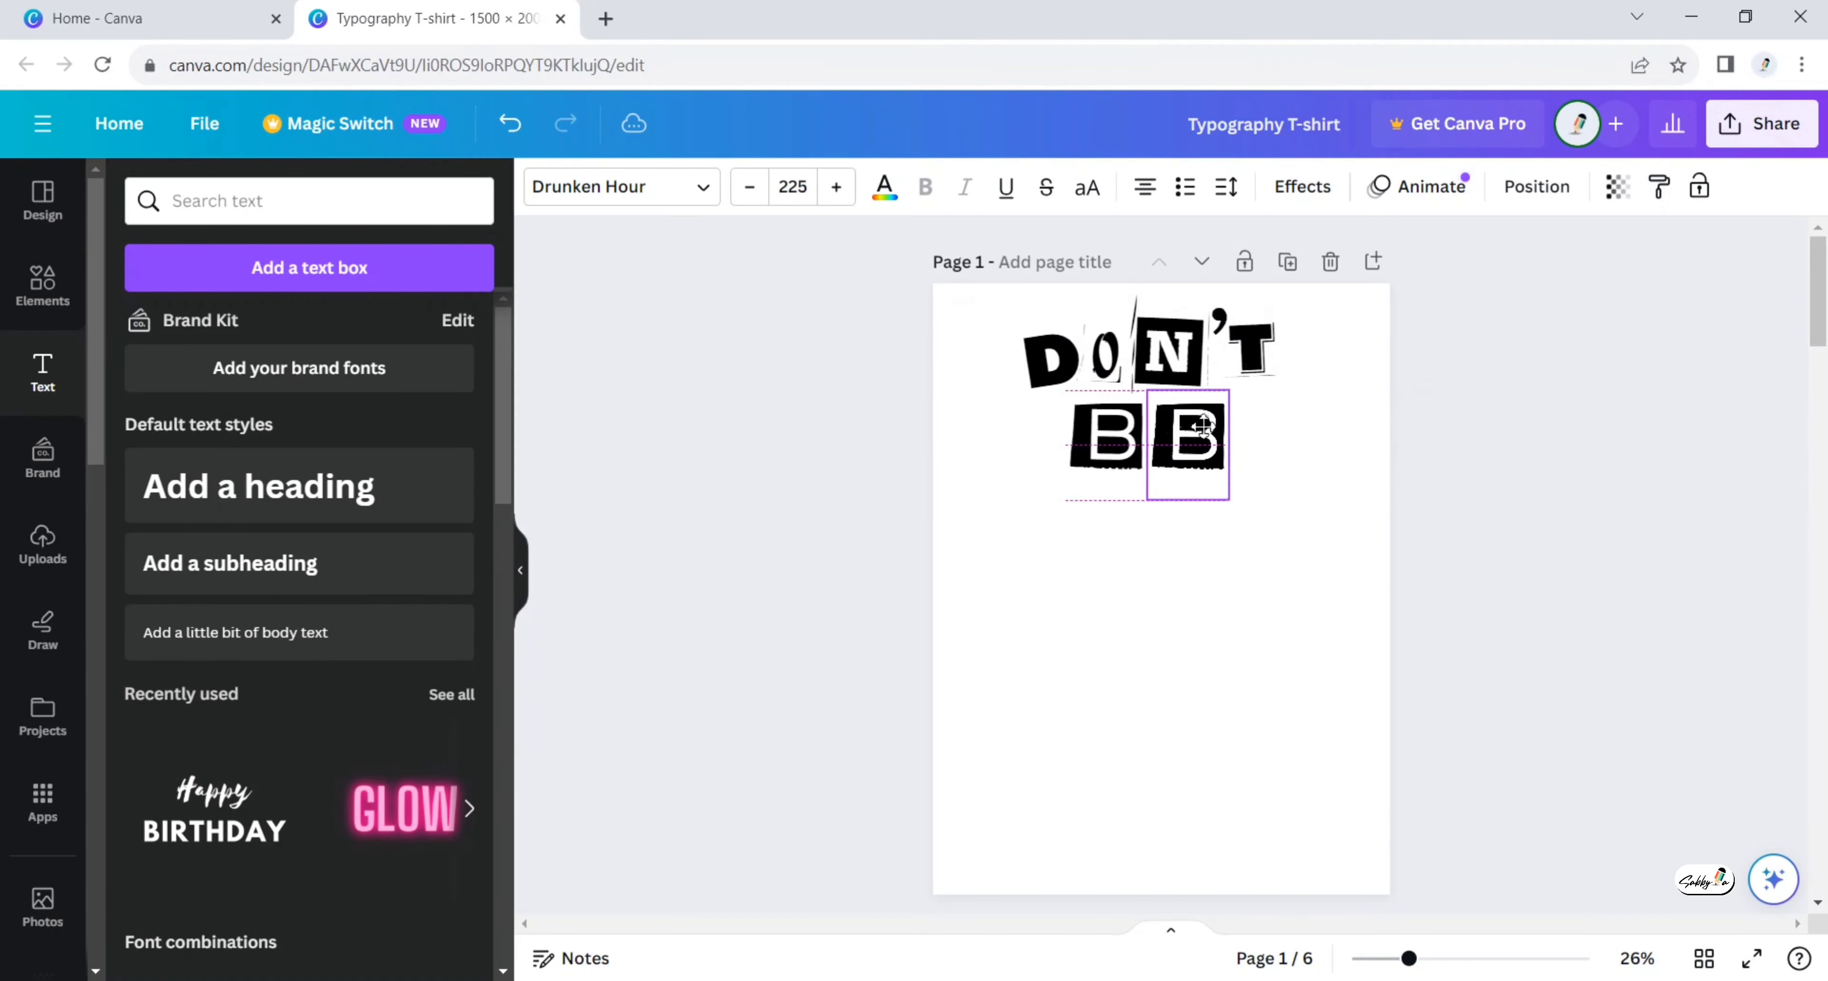
double_click(1212, 425)
type("E")
left_click_drag(1230, 557, 1206, 554)
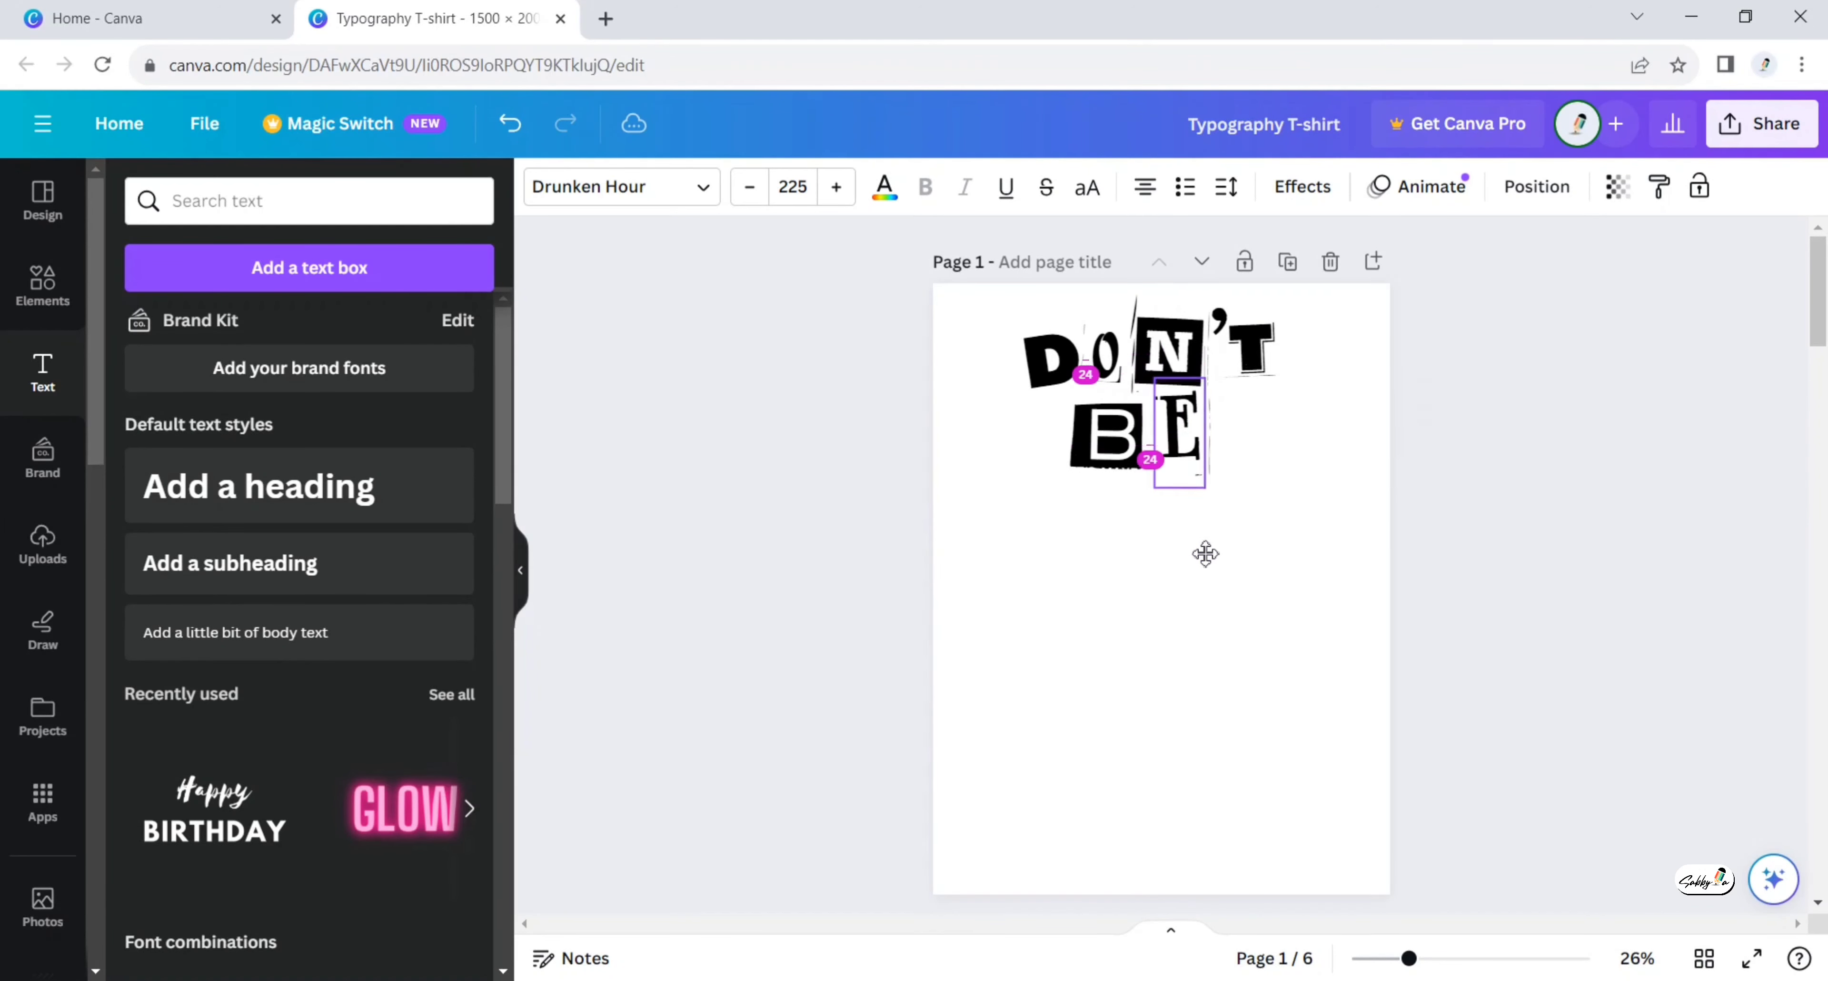
Start the third line with duplicated letters changed to a lowercase a and an uppercase N.
left_click(1213, 324)
left_click_drag(1188, 439, 1161, 529)
double_click(1031, 540)
type("a")
left_click(1062, 418)
double_click(1069, 536)
type("N")
left_click(976, 539)
Add a lowercase y after the third line's N from a duplicate and adjust the spacing between the three letters.
left_click(1130, 419)
double_click(1178, 521)
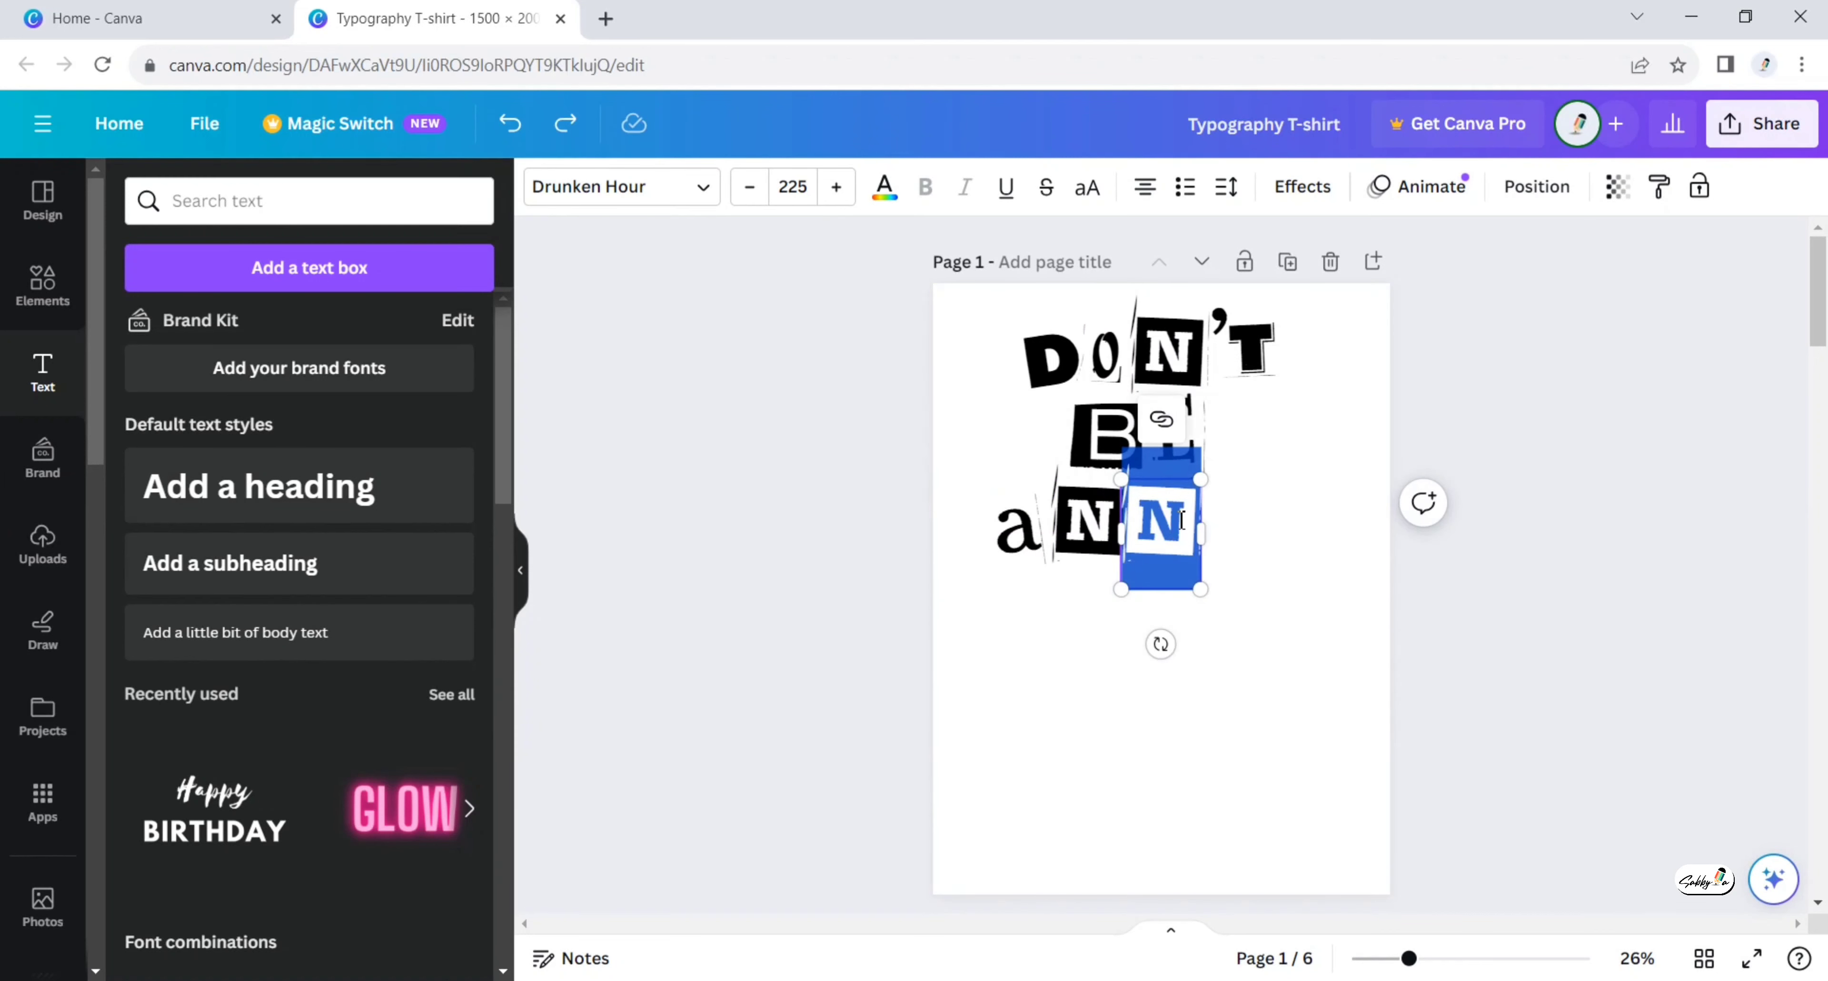
type("y")
left_click(1172, 641)
left_click(1036, 535)
left_click(1091, 535)
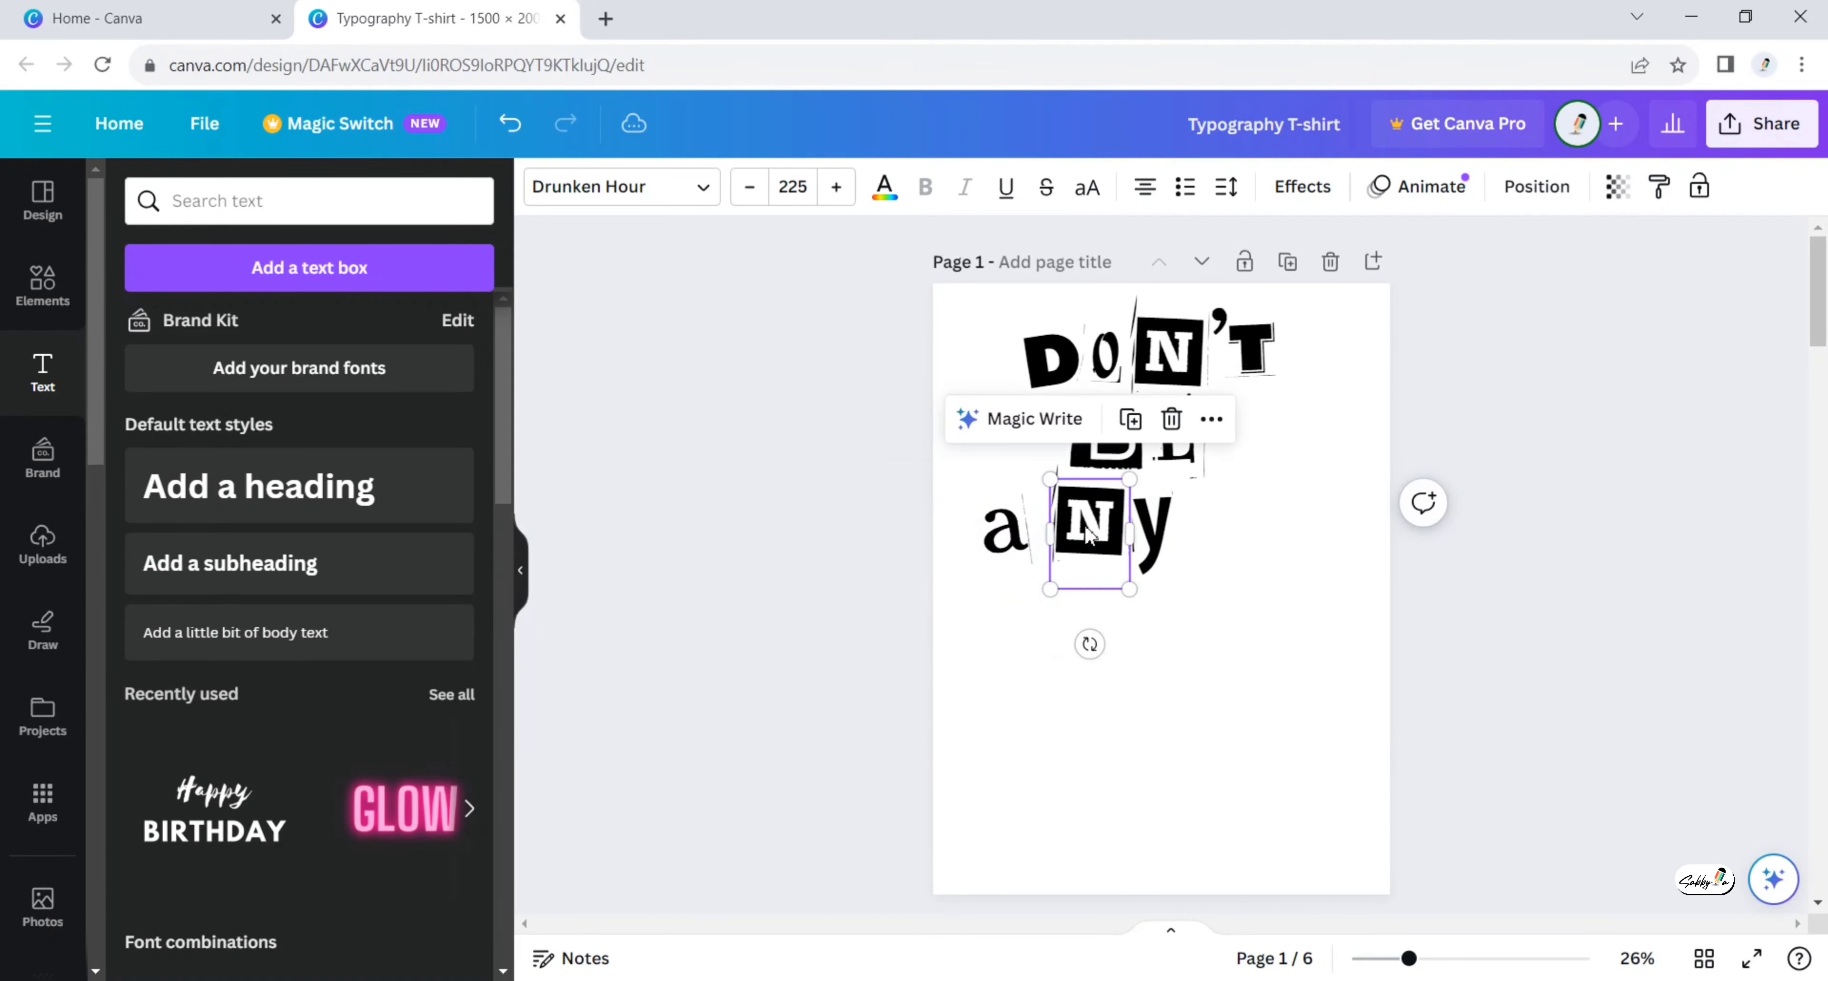
left_click(1151, 529)
mouse_move(1152, 529)
left_mouse_down()
mouse_move(1136, 525)
mouse_move(1180, 527)
left_mouse_up()
Duplicate the y, change the copy to a lowercase o, and position it right after the y.
left_click(1176, 420)
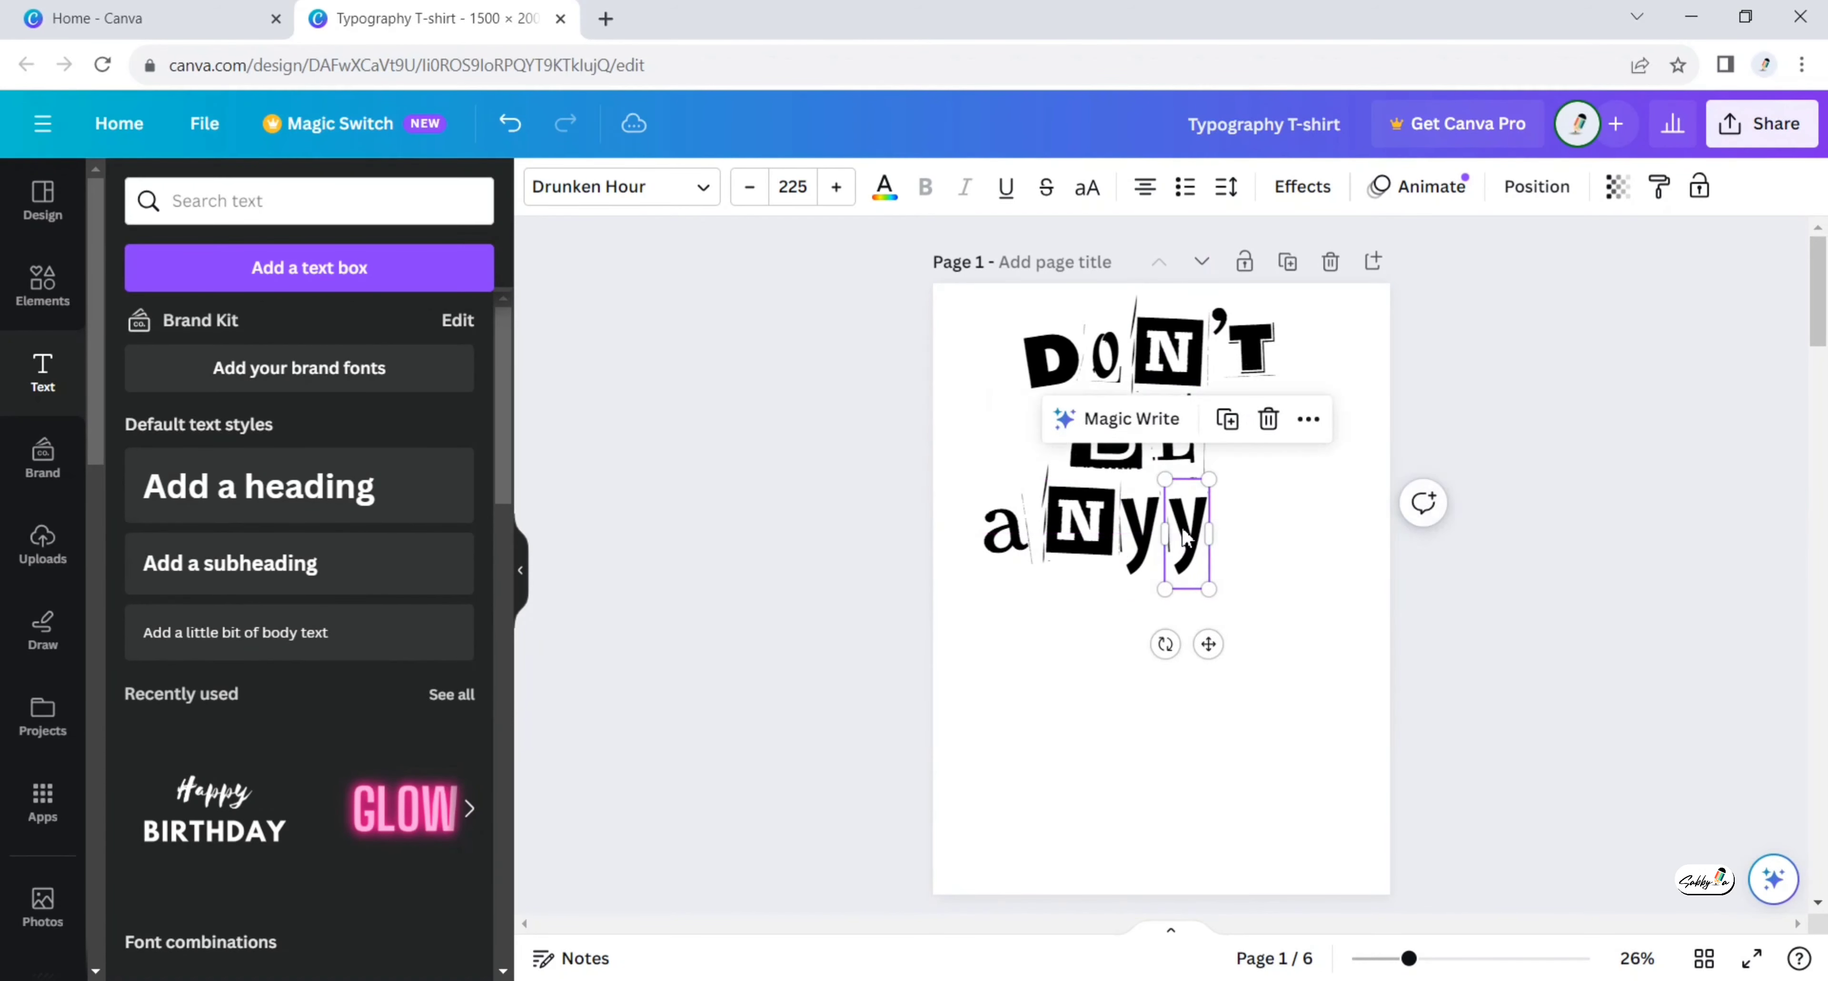
double_click(1181, 533)
type("o")
left_click_drag(1205, 643, 1197, 639)
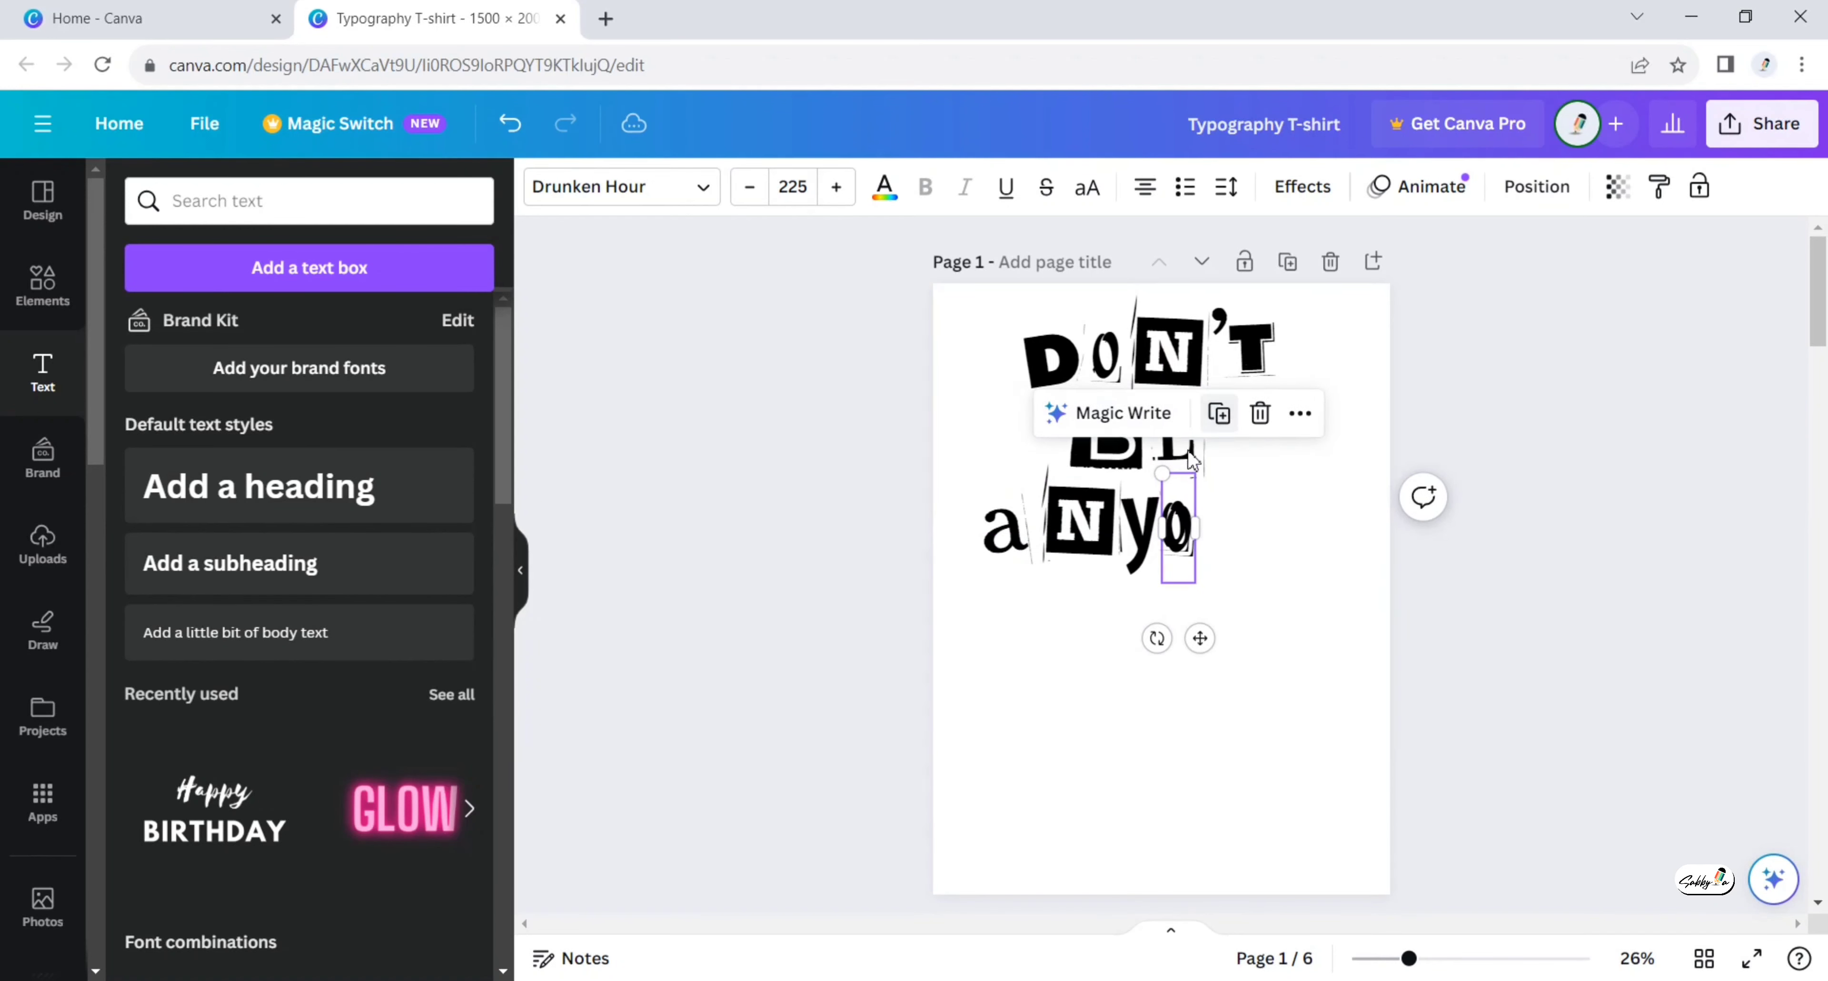
Duplicate the lowercase o, change the copy to N, and align it after the o in the third line.
left_click(1214, 409)
left_click_drag(1198, 528, 1214, 528)
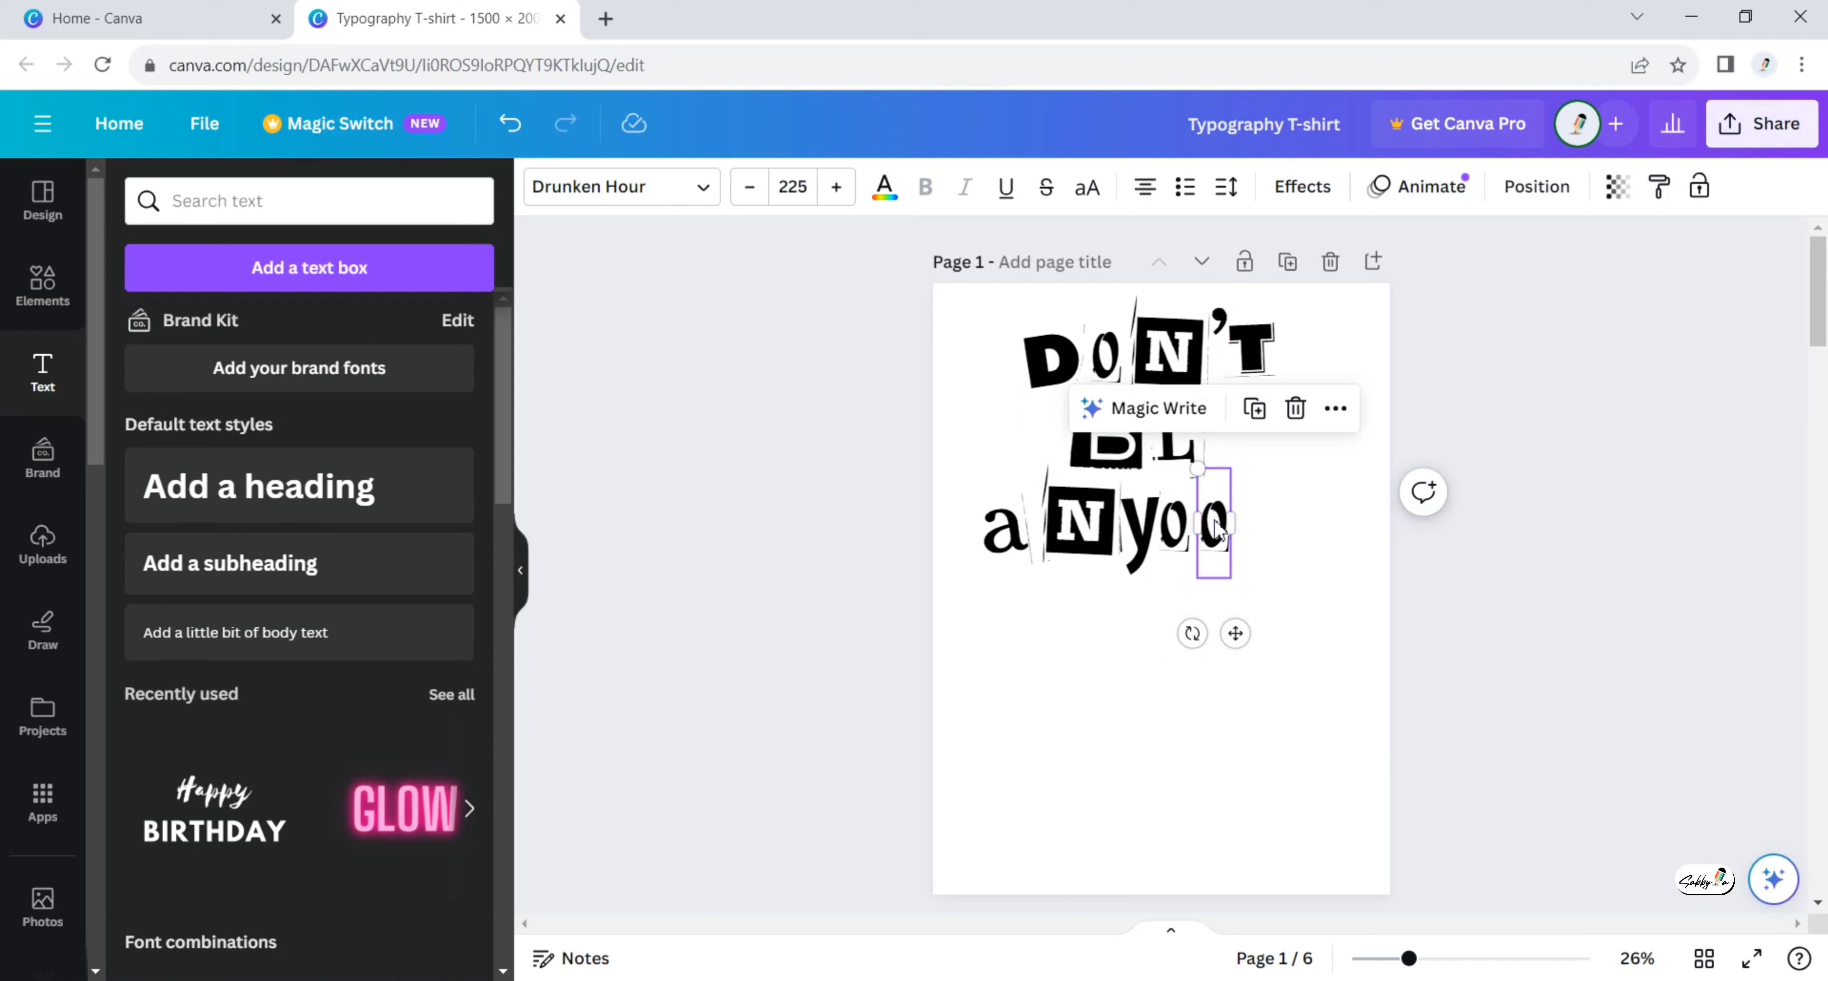
double_click(1216, 529)
type("N")
left_click_drag(1236, 633, 1244, 643)
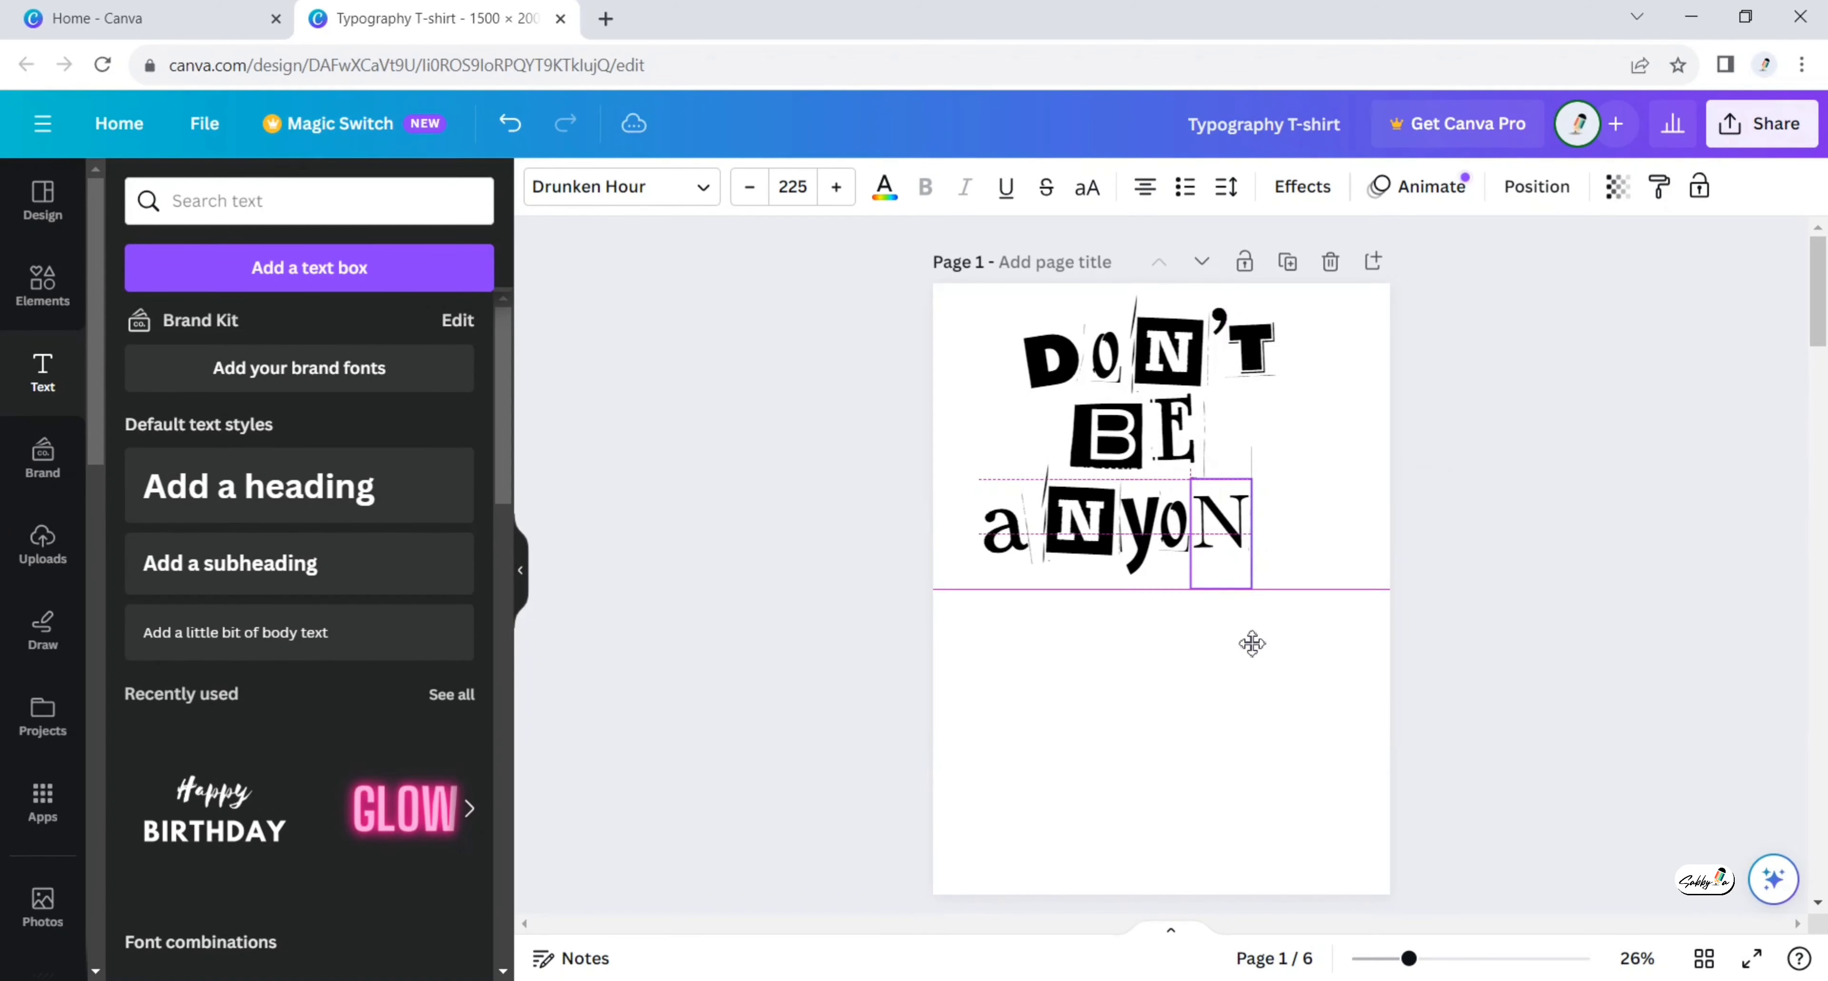
left_click(1340, 440)
Duplicate the third line's last N, change the copy to a lowercase e, and align it to complete "anyone".
left_click(1222, 532)
key("ctrl+d")
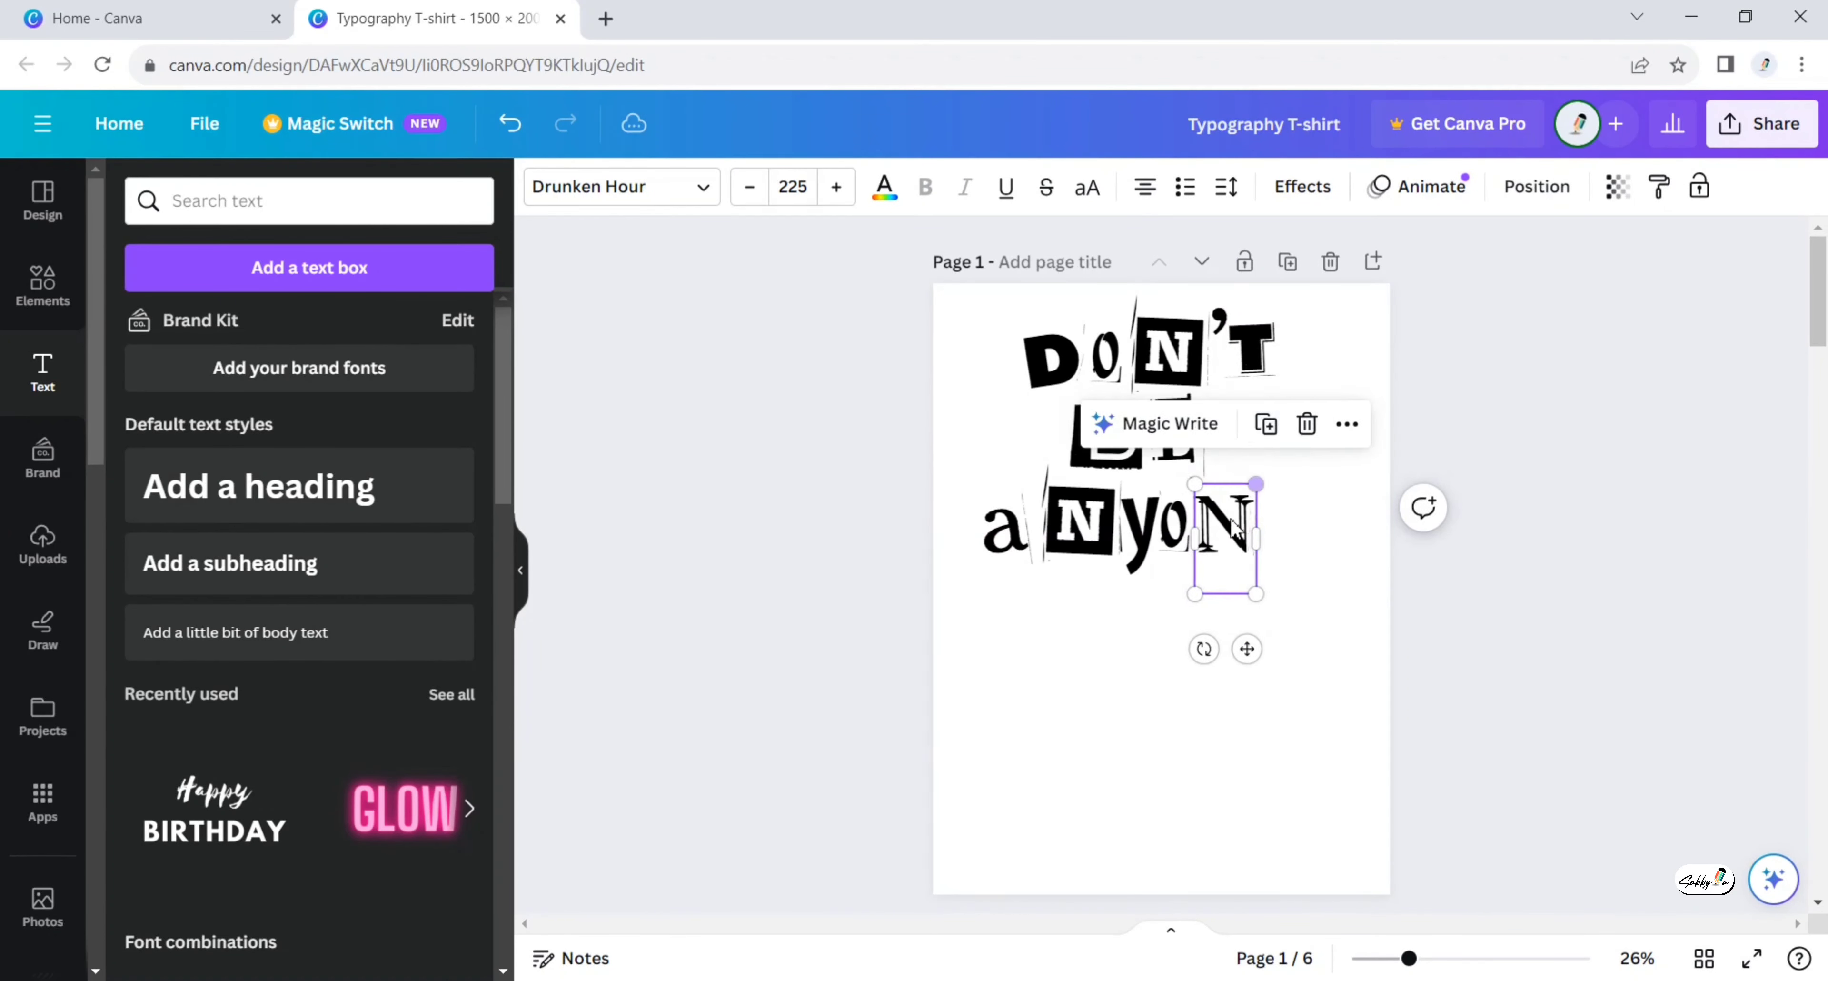
left_click_drag(1228, 536, 1286, 535)
double_click(1286, 535)
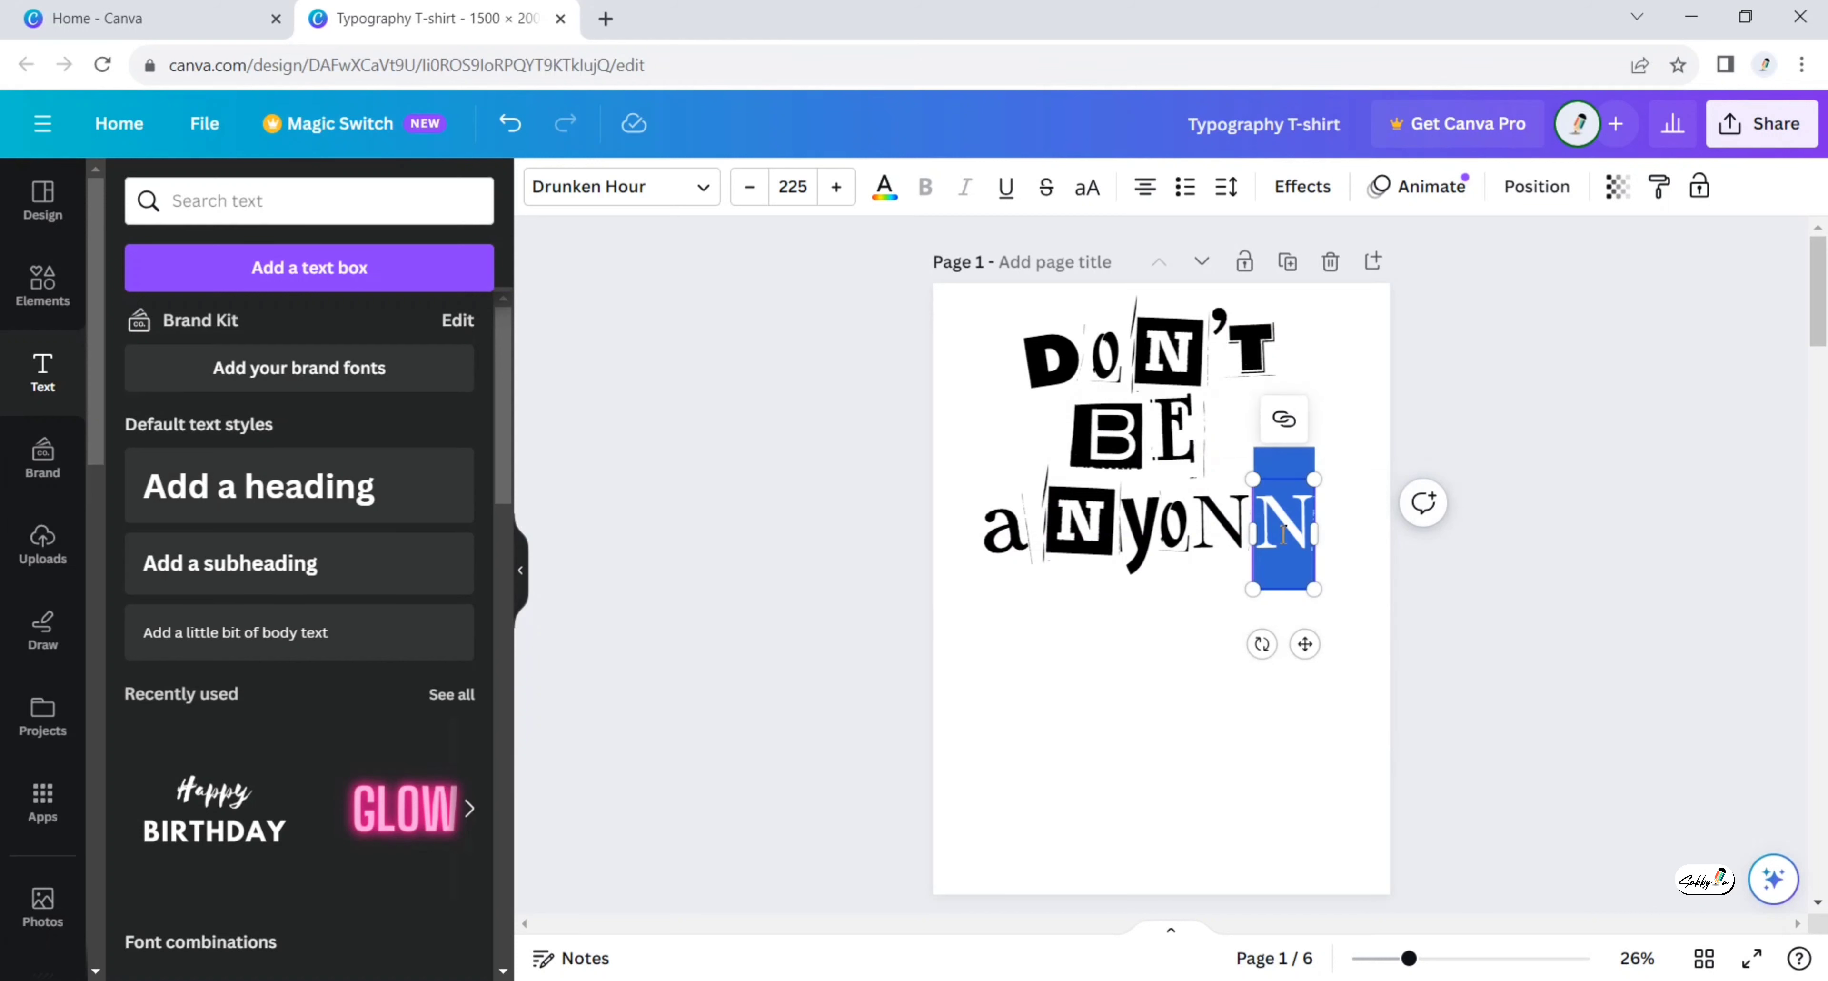
type("e")
left_click_drag(1298, 643, 1298, 645)
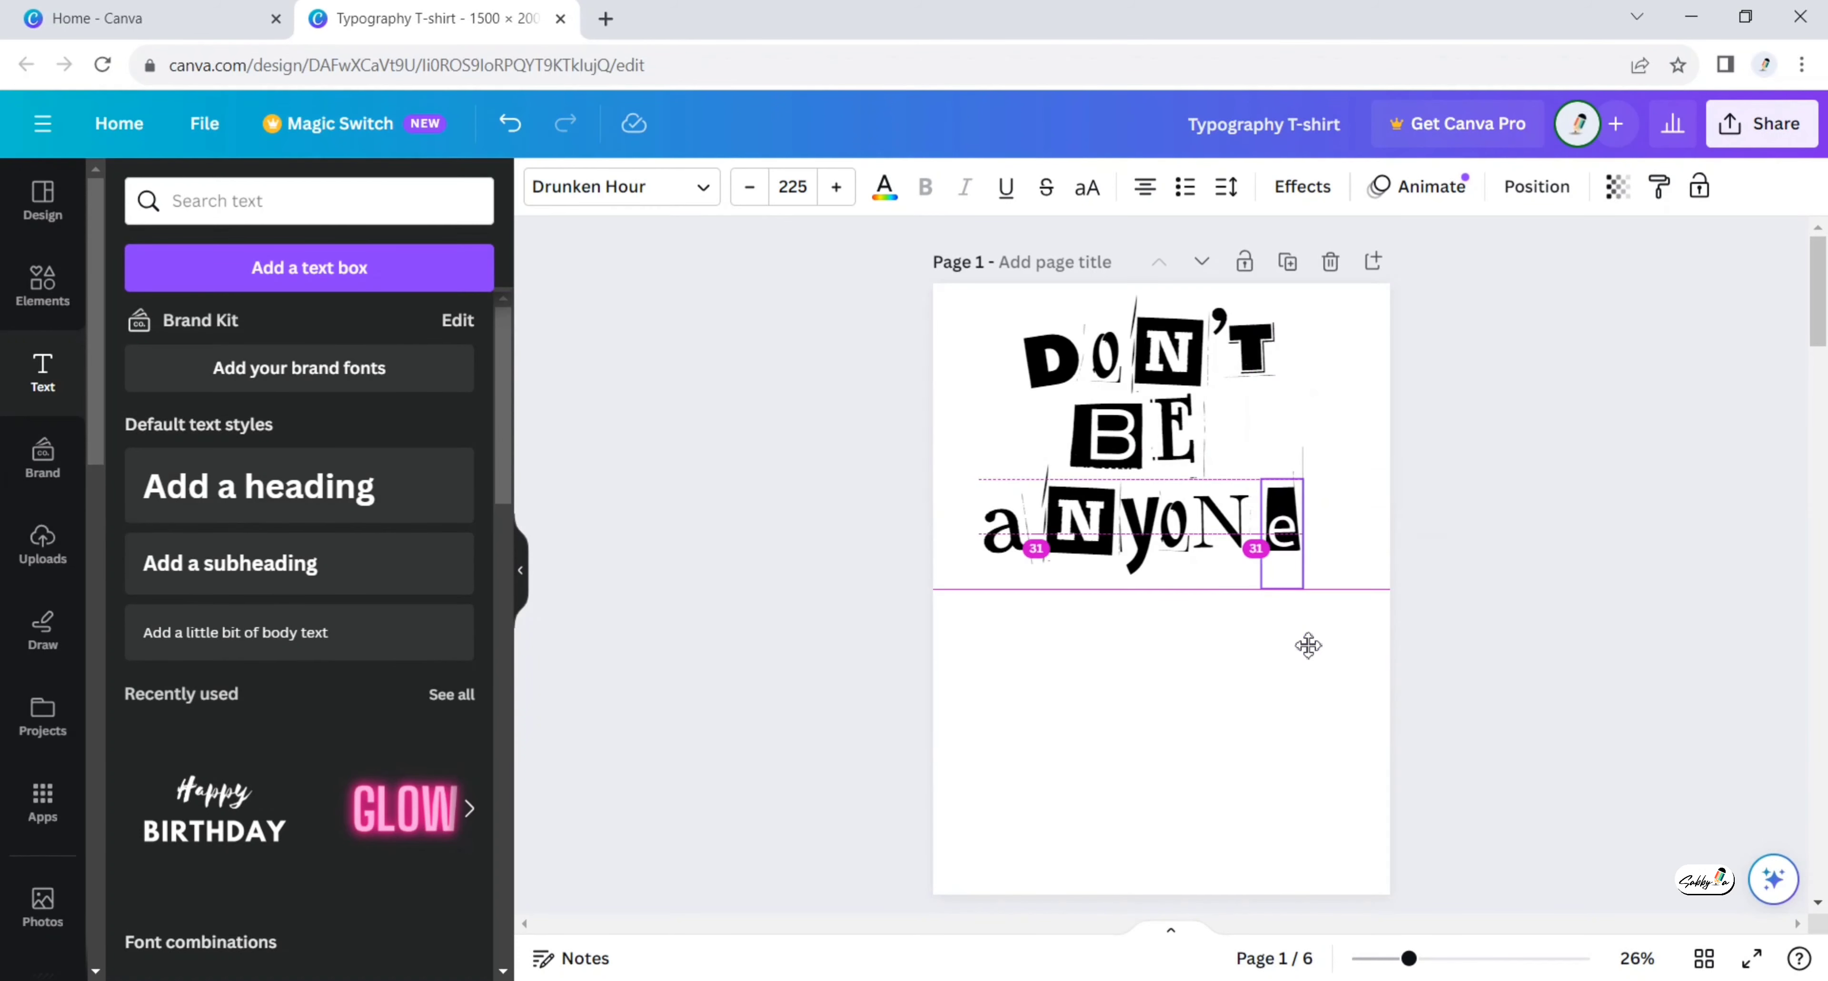
Duplicate the e to start the fourth line and add another copy beside it changed to L.
left_click(1318, 417)
left_click_drag(1285, 540, 1167, 611)
left_click(1094, 519)
double_click(1115, 615)
type("L")
Complete "else" on the fourth line with duplicated letters changed to a lowercase s and an uppercase E.
left_click(1150, 518)
double_click(1168, 610)
type("s")
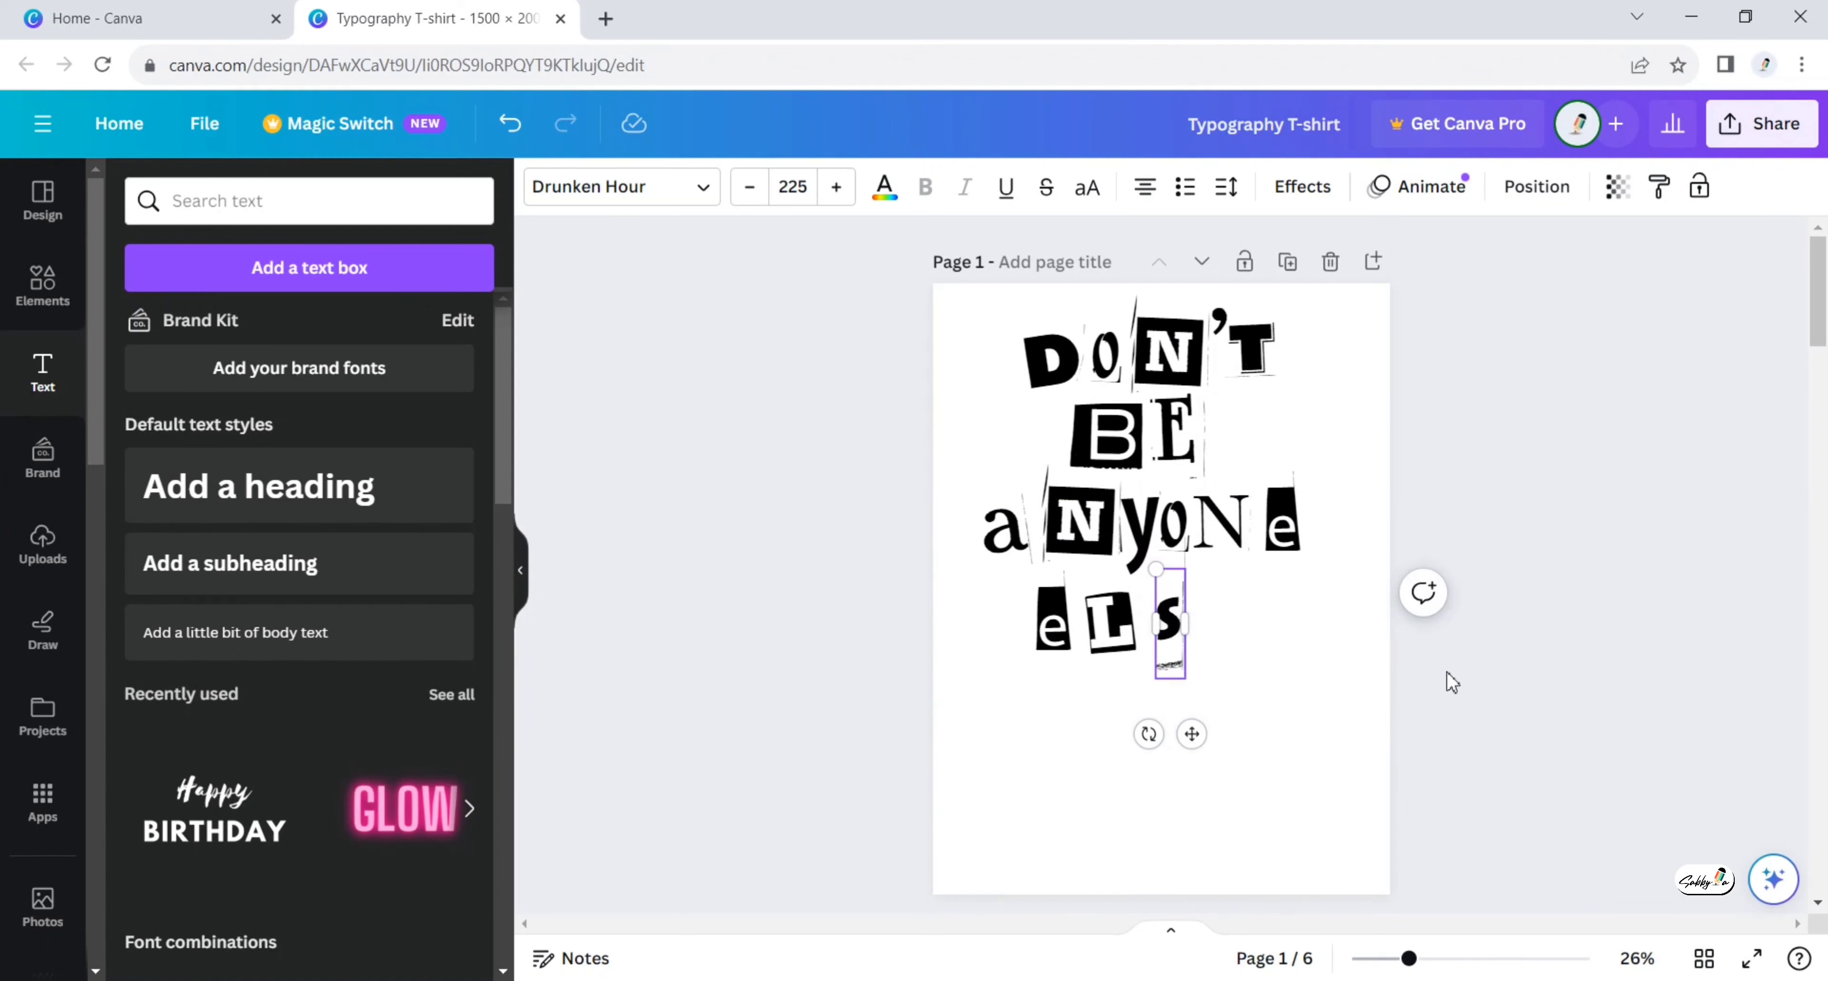
left_click_drag(1177, 611, 1215, 606)
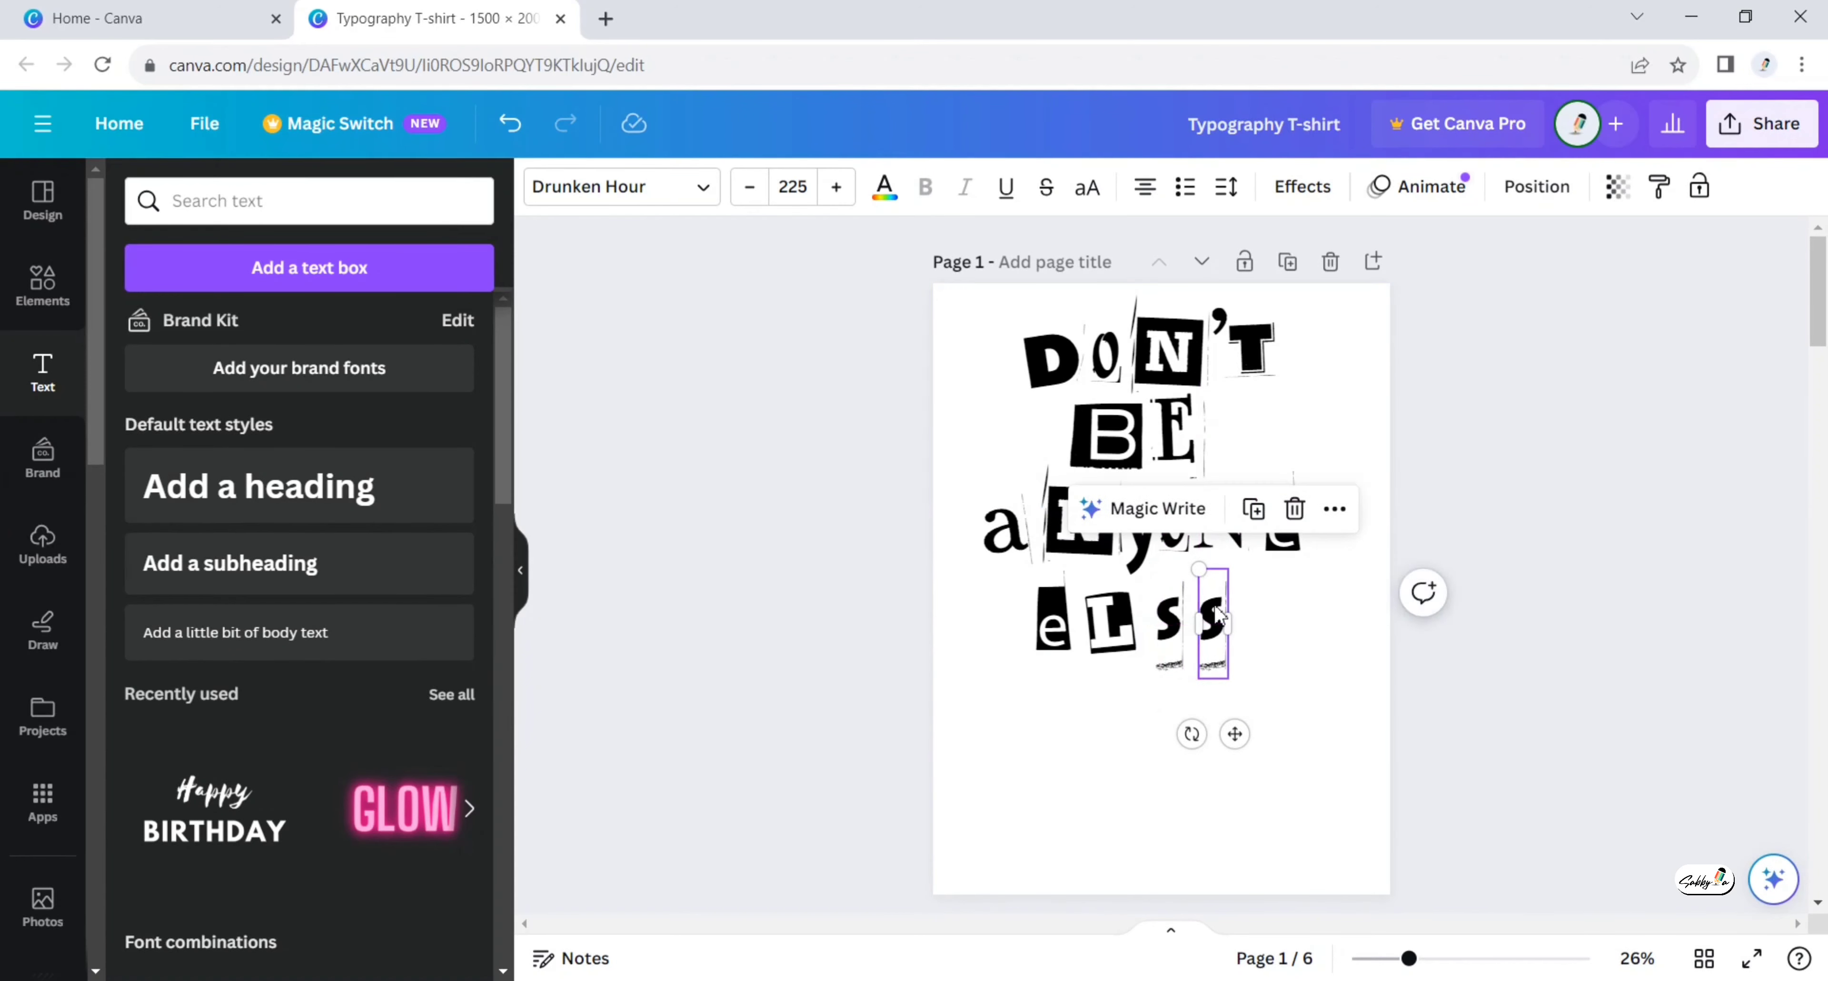
double_click(1215, 607)
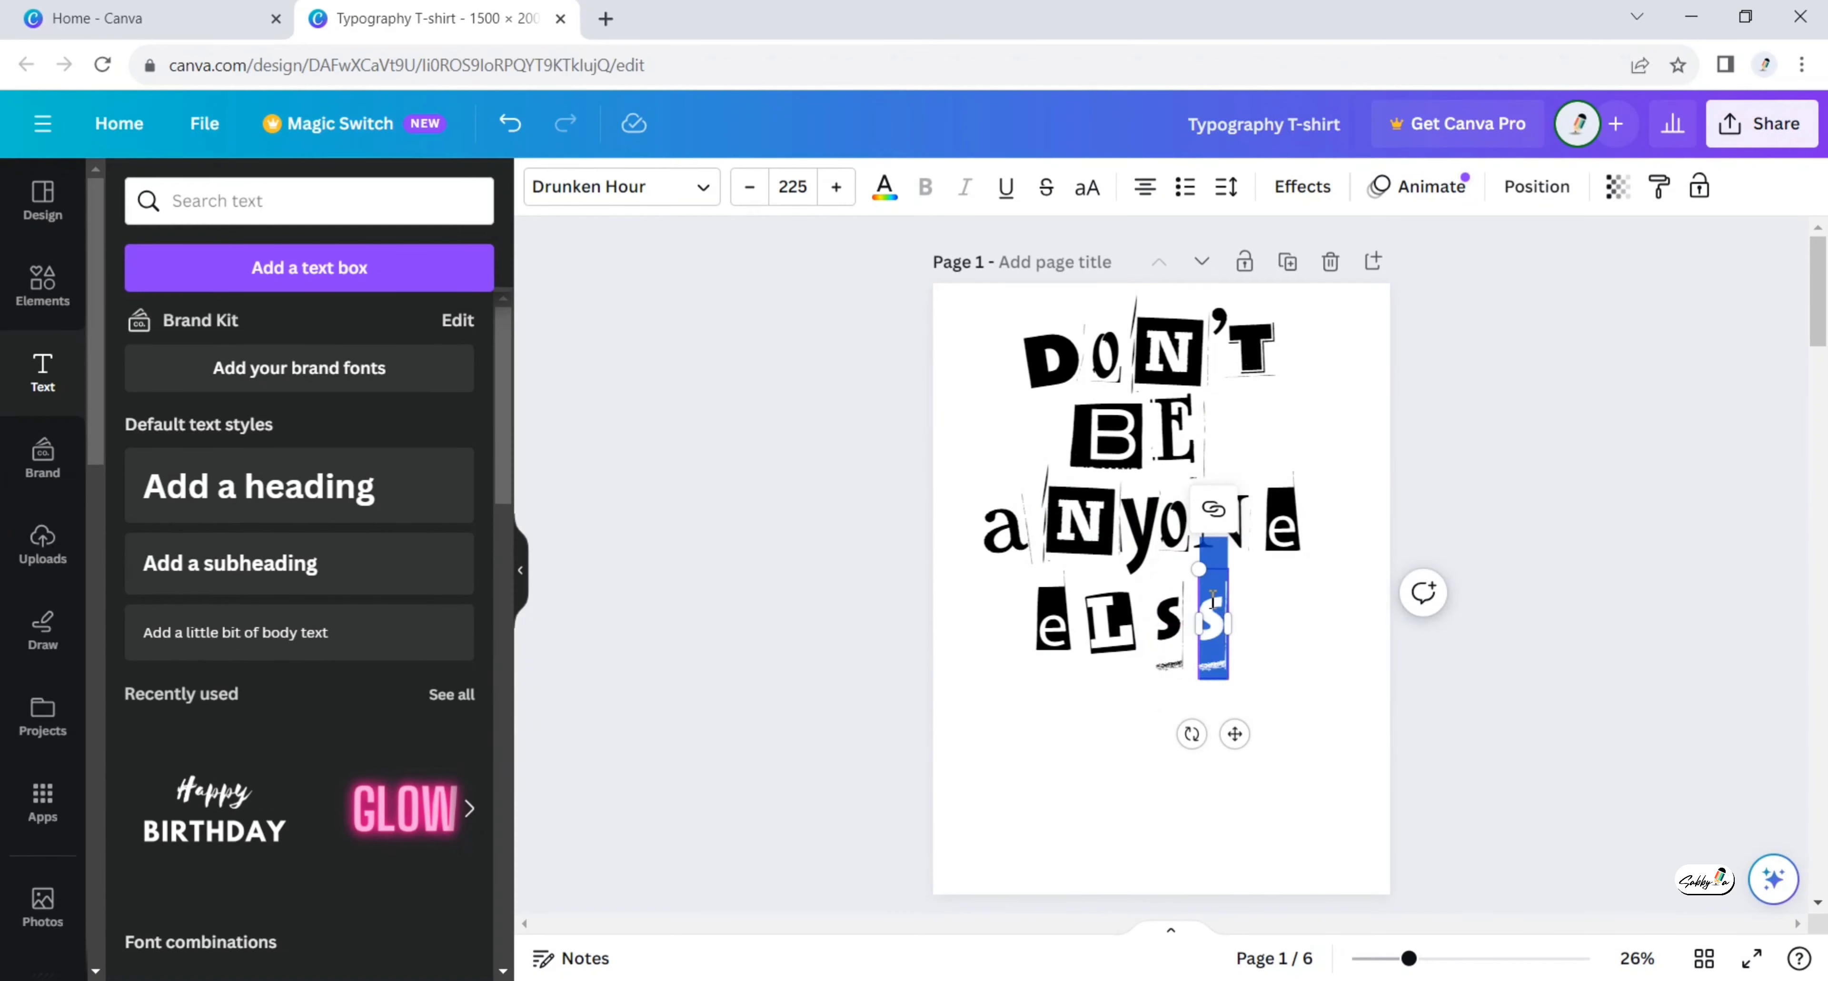
type("E")
left_click(1427, 533)
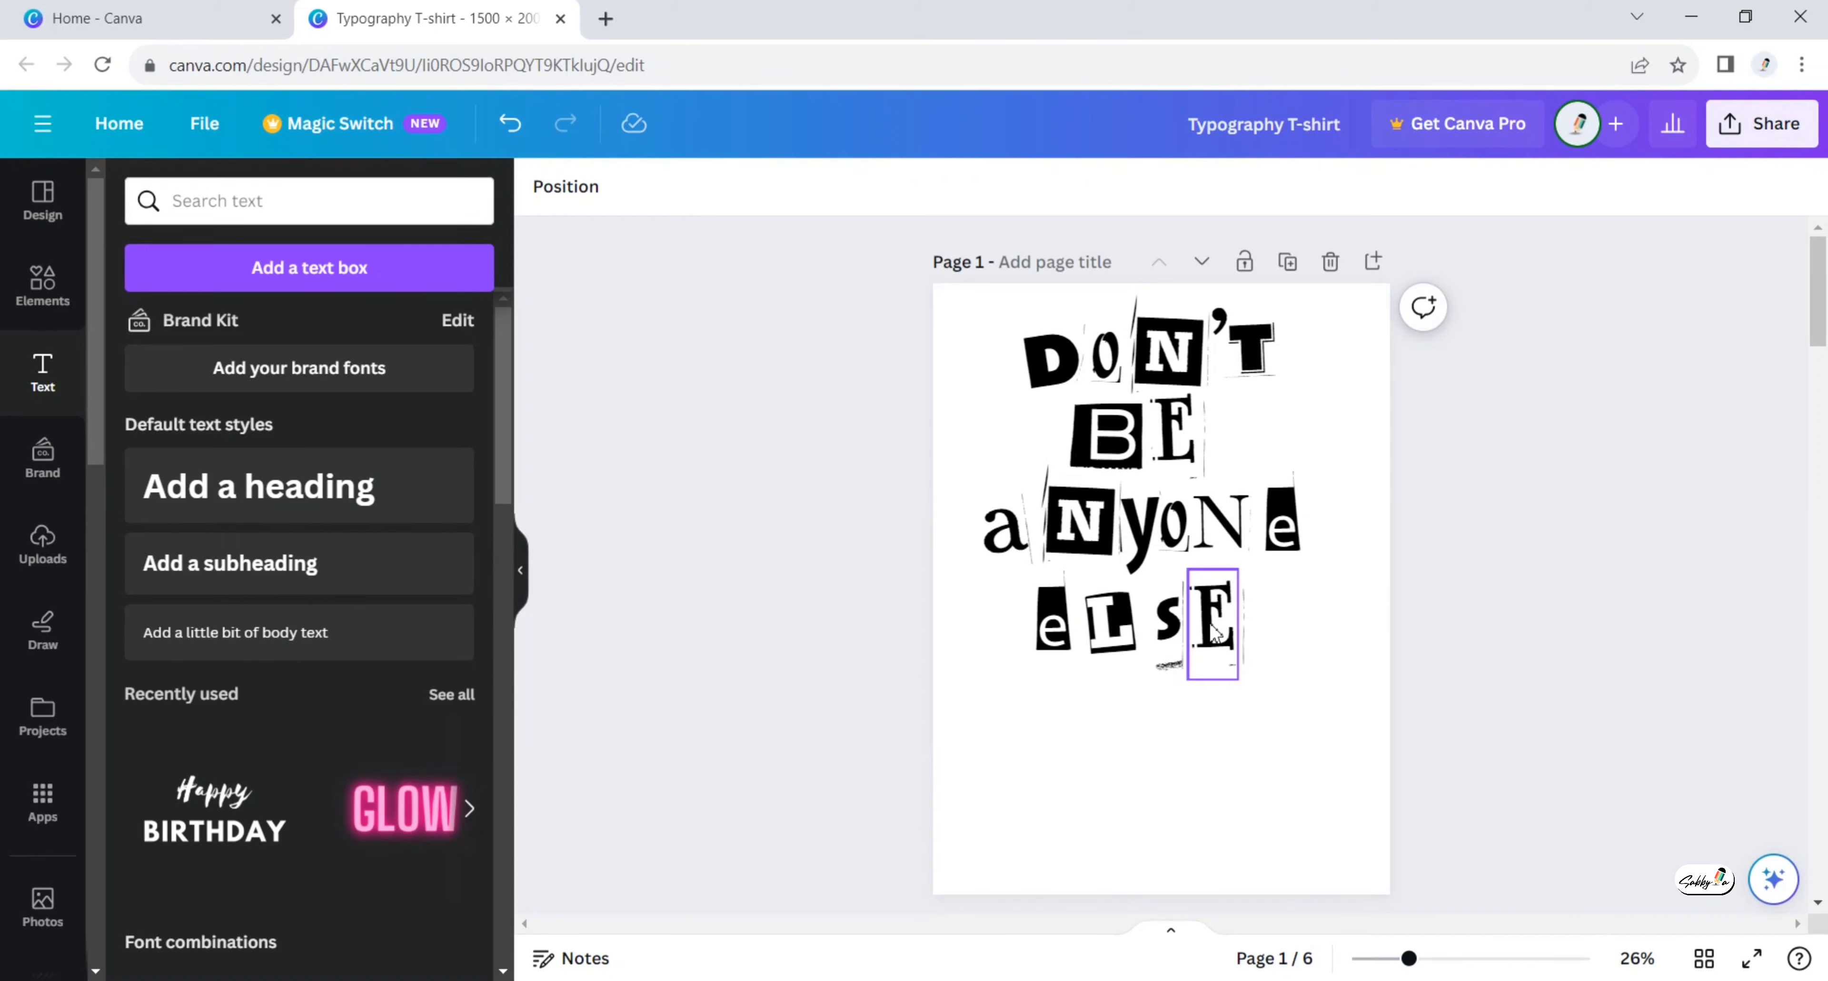
Copy the second line's B and the third line's e to form "Be" on a fifth line.
left_click(1117, 455)
left_click(1147, 333)
left_click_drag(1122, 444, 1116, 712)
left_click(1282, 525)
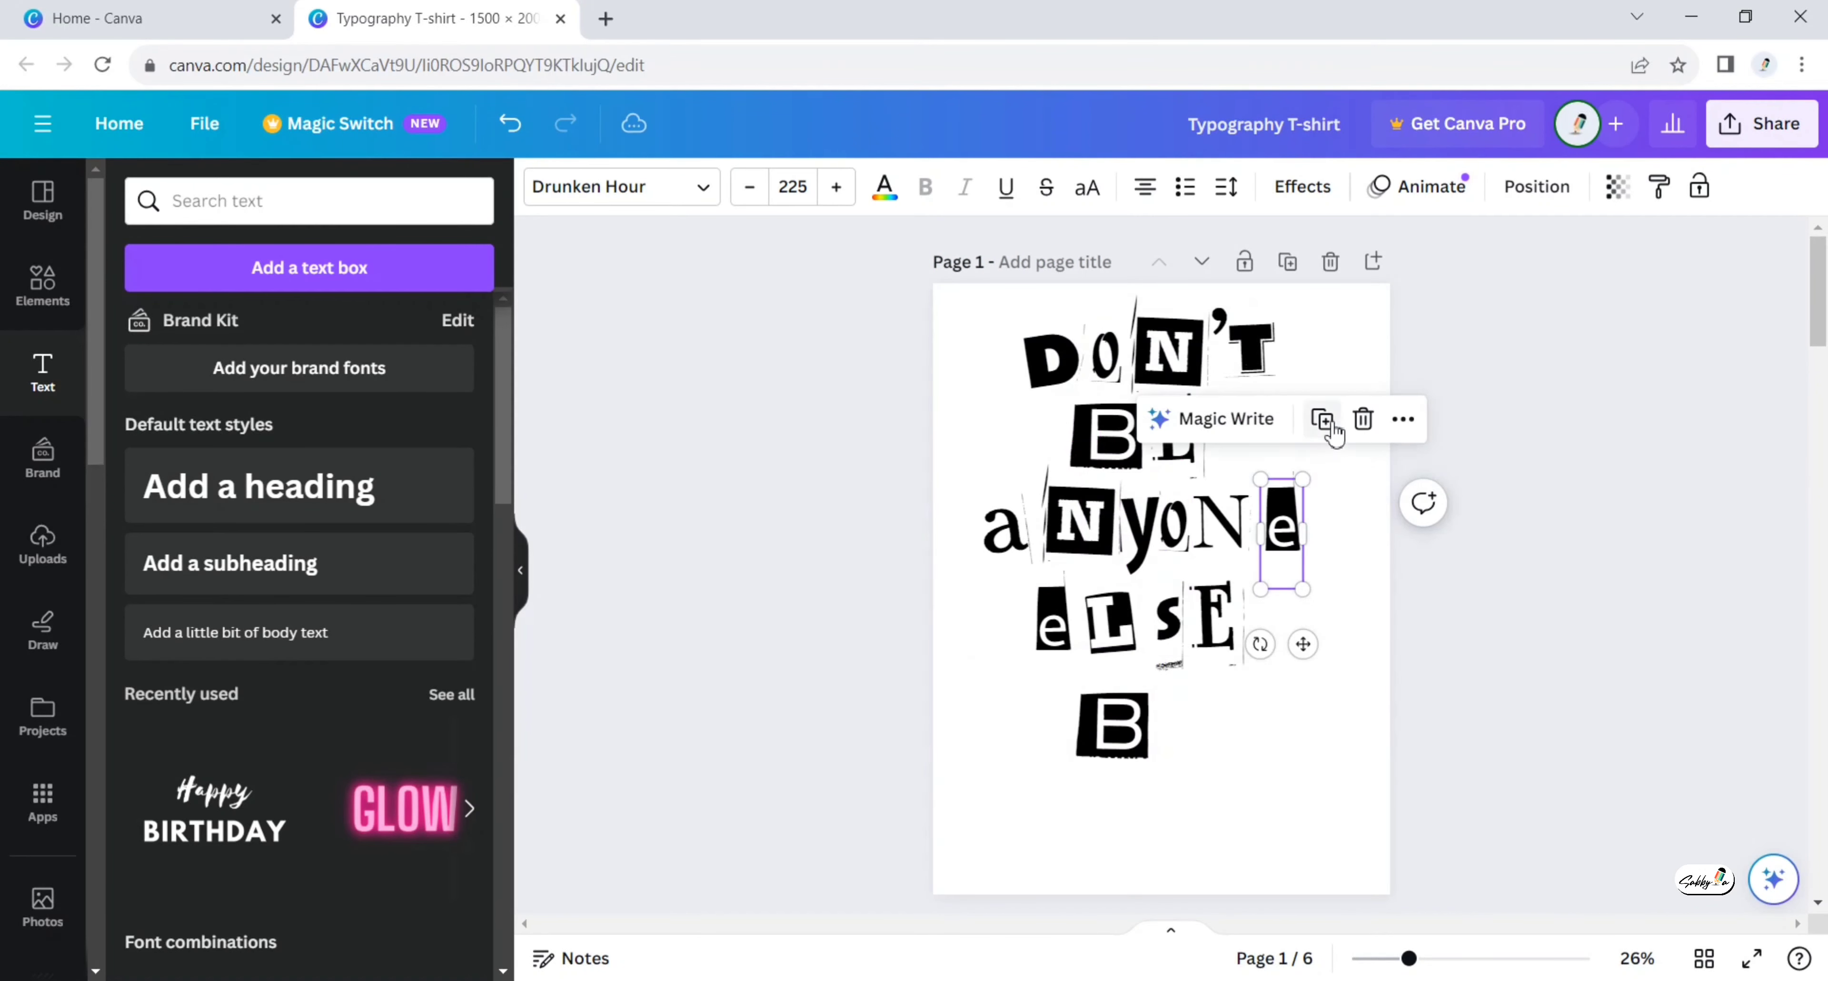
left_click(1322, 420)
left_click_drag(1284, 529, 1011, 821)
Change another copy of the e to Y as the first letter of the bottom line.
left_click(1226, 617)
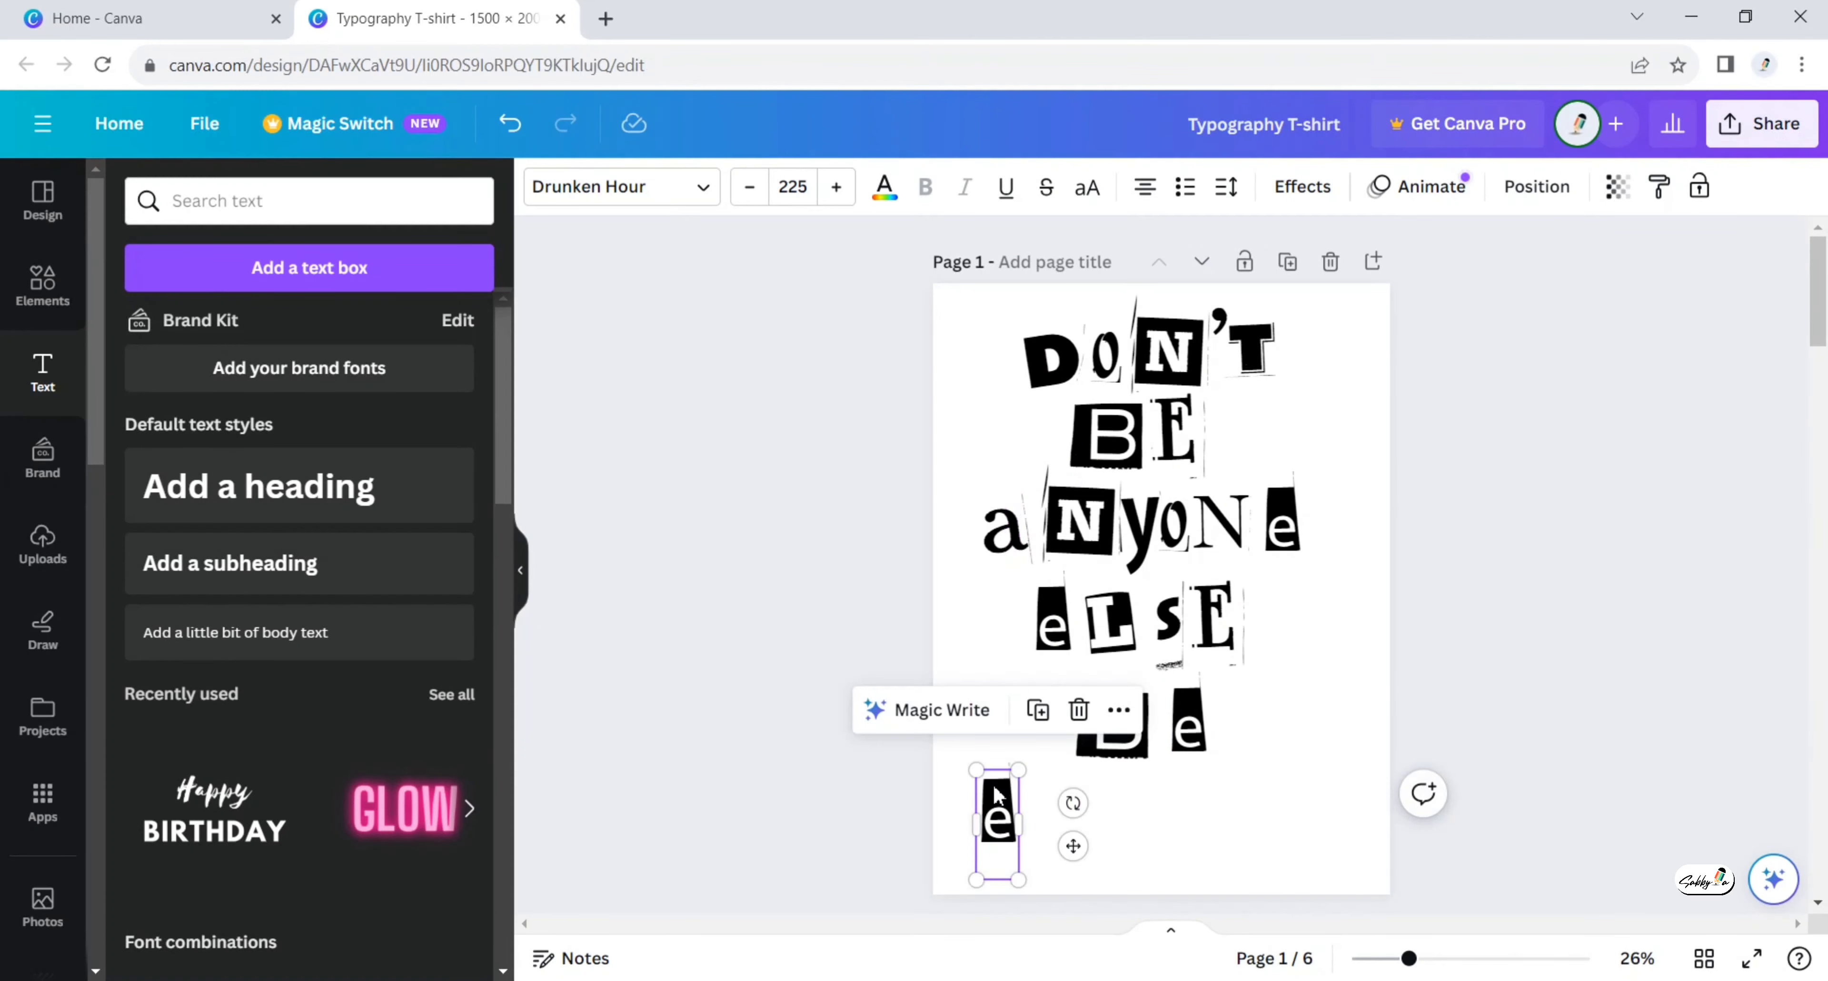
double_click(996, 793)
type("Y")
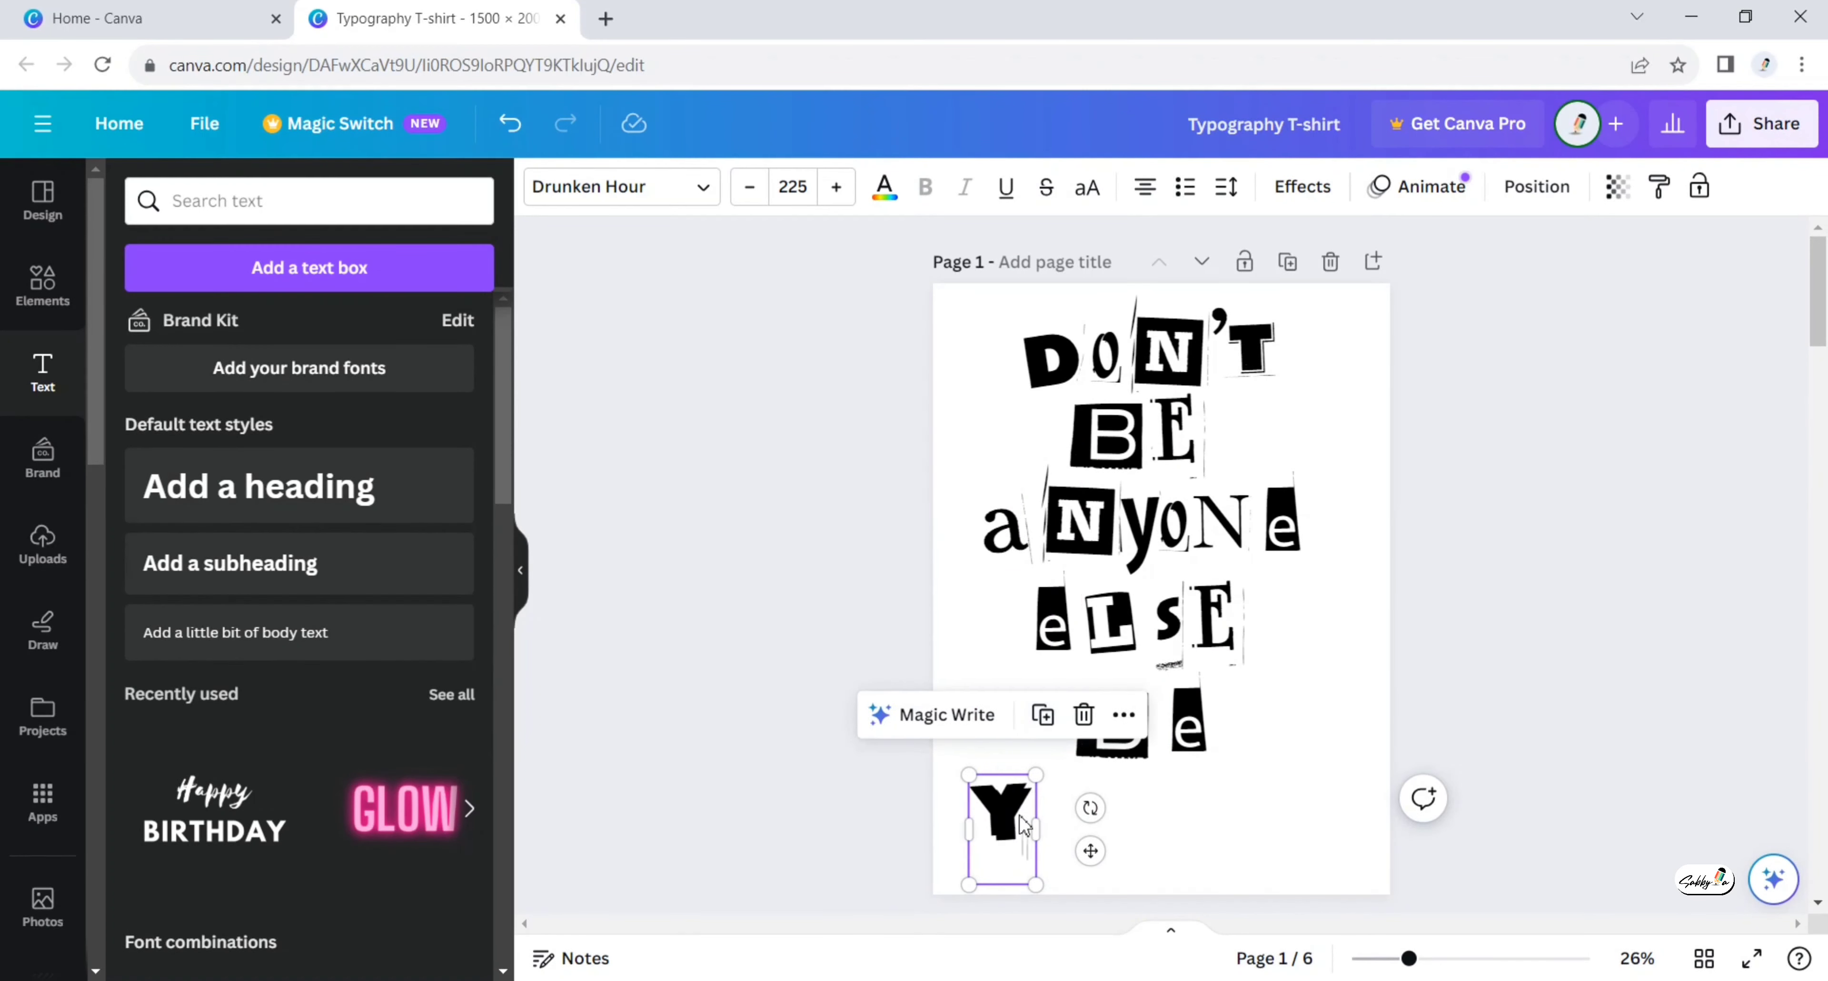
Add a lowercase o and u after the Y on the bottom line using duplicated letters.
left_click_drag(1020, 815, 1224, 812)
double_click(1075, 810)
type("o")
left_click(1048, 704)
left_click(1060, 829)
left_click(1089, 699)
double_click(1088, 814)
type("u")
Add an uppercase R and a lowercase s after the u on the bottom line using duplicated letters.
double_click(1174, 812)
type("R")
left_click(1208, 707)
double_click(1224, 811)
type("s")
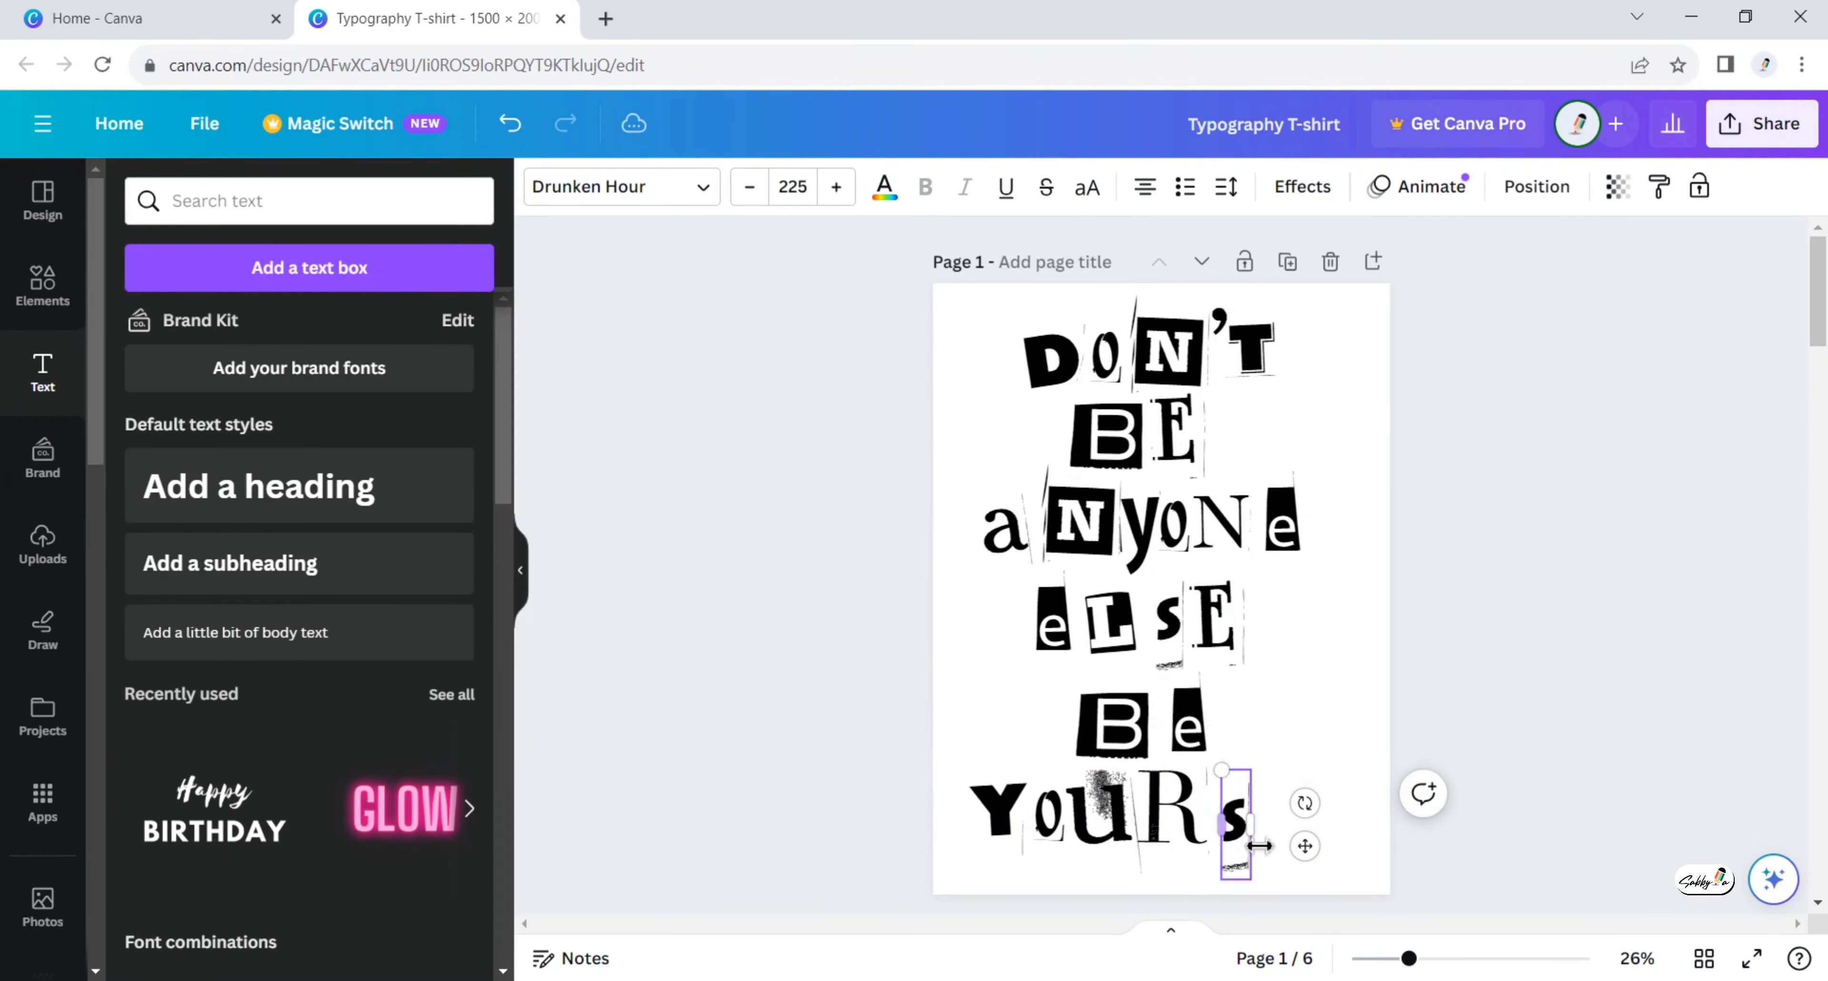
Position the s, then add duplicated letters changed to E and L after it on the bottom line.
left_click_drag(1325, 845, 1291, 809)
left_click(1260, 707)
double_click(1255, 804)
type("E")
left_click(1298, 703)
double_click(1290, 809)
type("L")
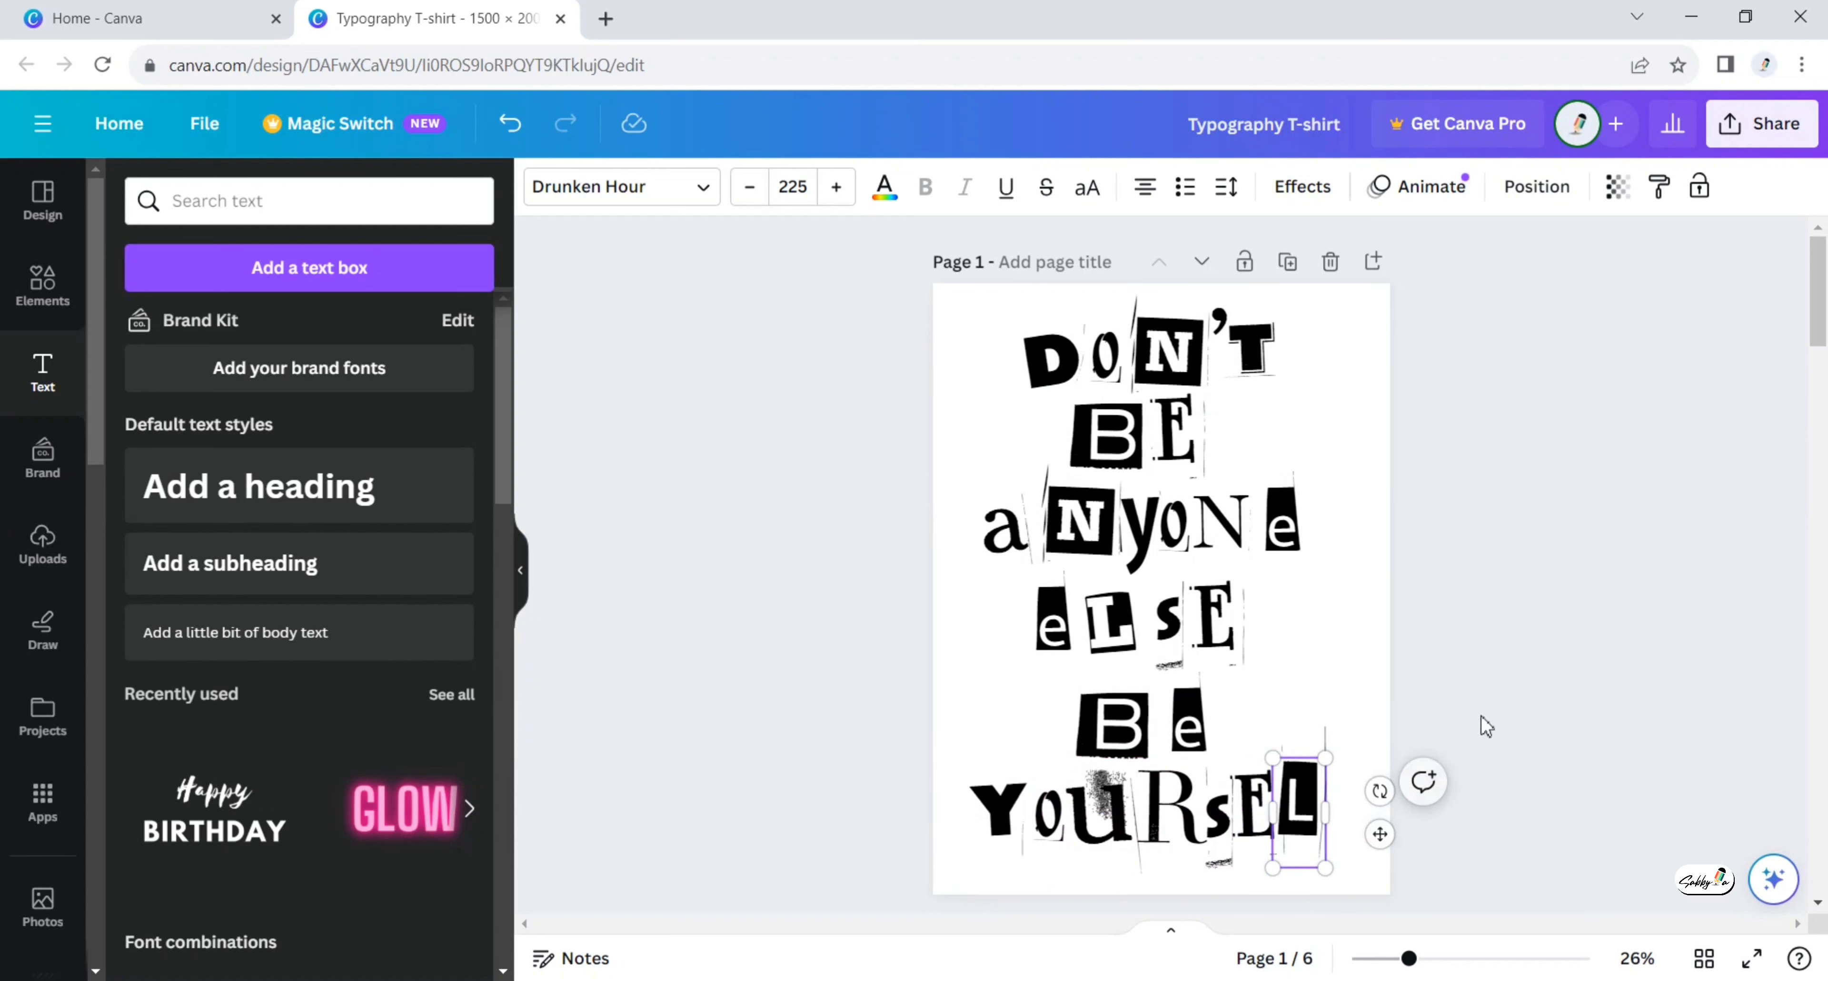
Duplicate the bottom line's L, place the copy after it, and change it to F to complete "Yourself".
left_click(1387, 699)
left_click_drag(1320, 823, 1343, 815)
double_click(1341, 816)
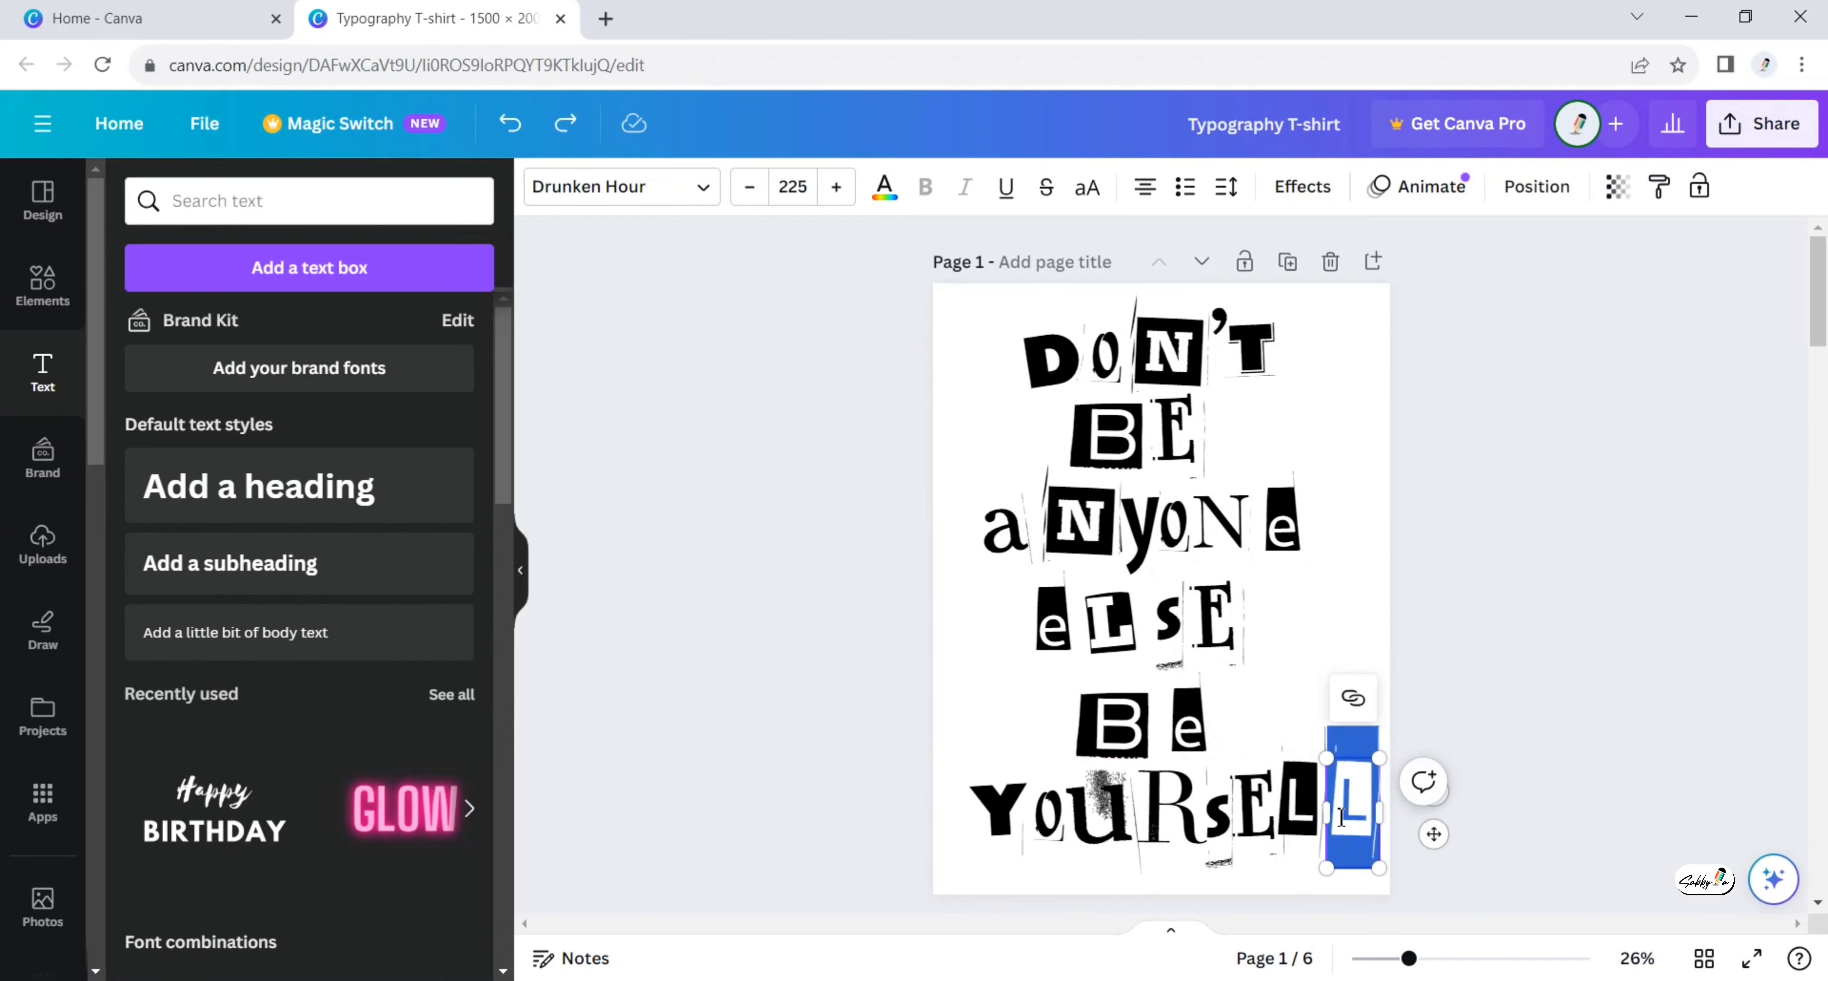
type("F")
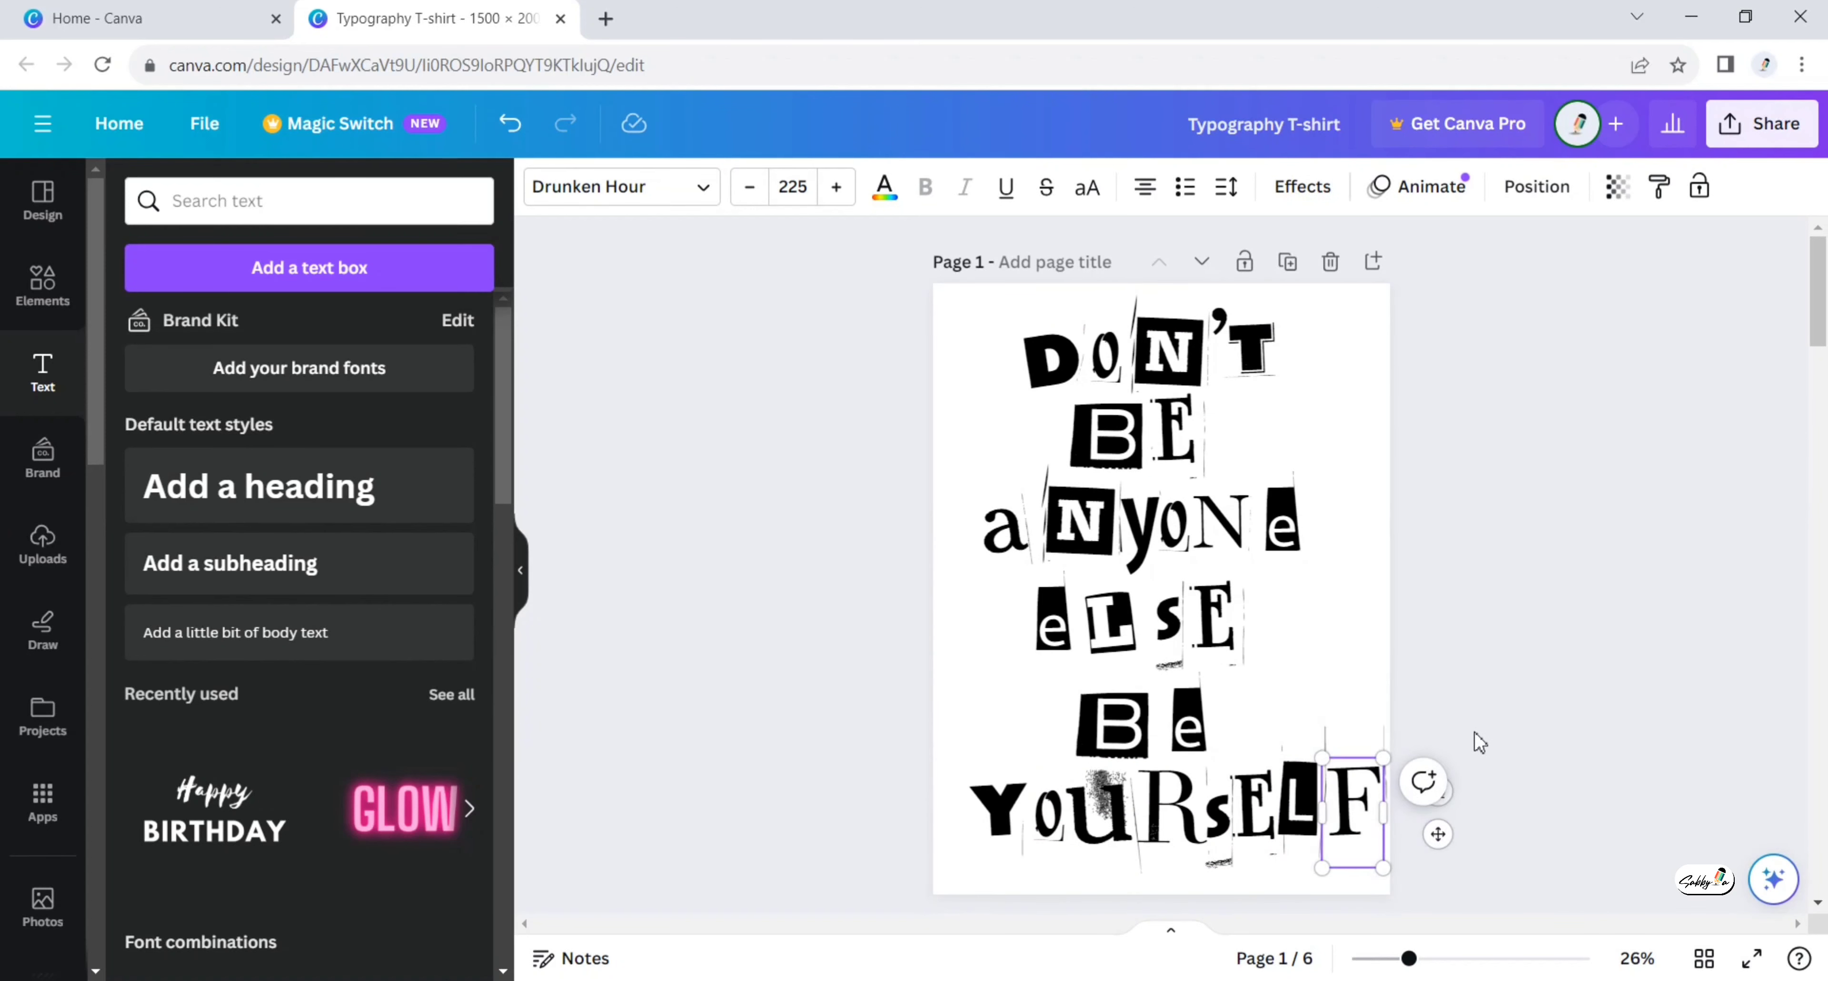
left_click(1479, 728)
Move the letters of "Don't" and the first "Be" up to sit closer to the page's upper edge.
left_click(1054, 376)
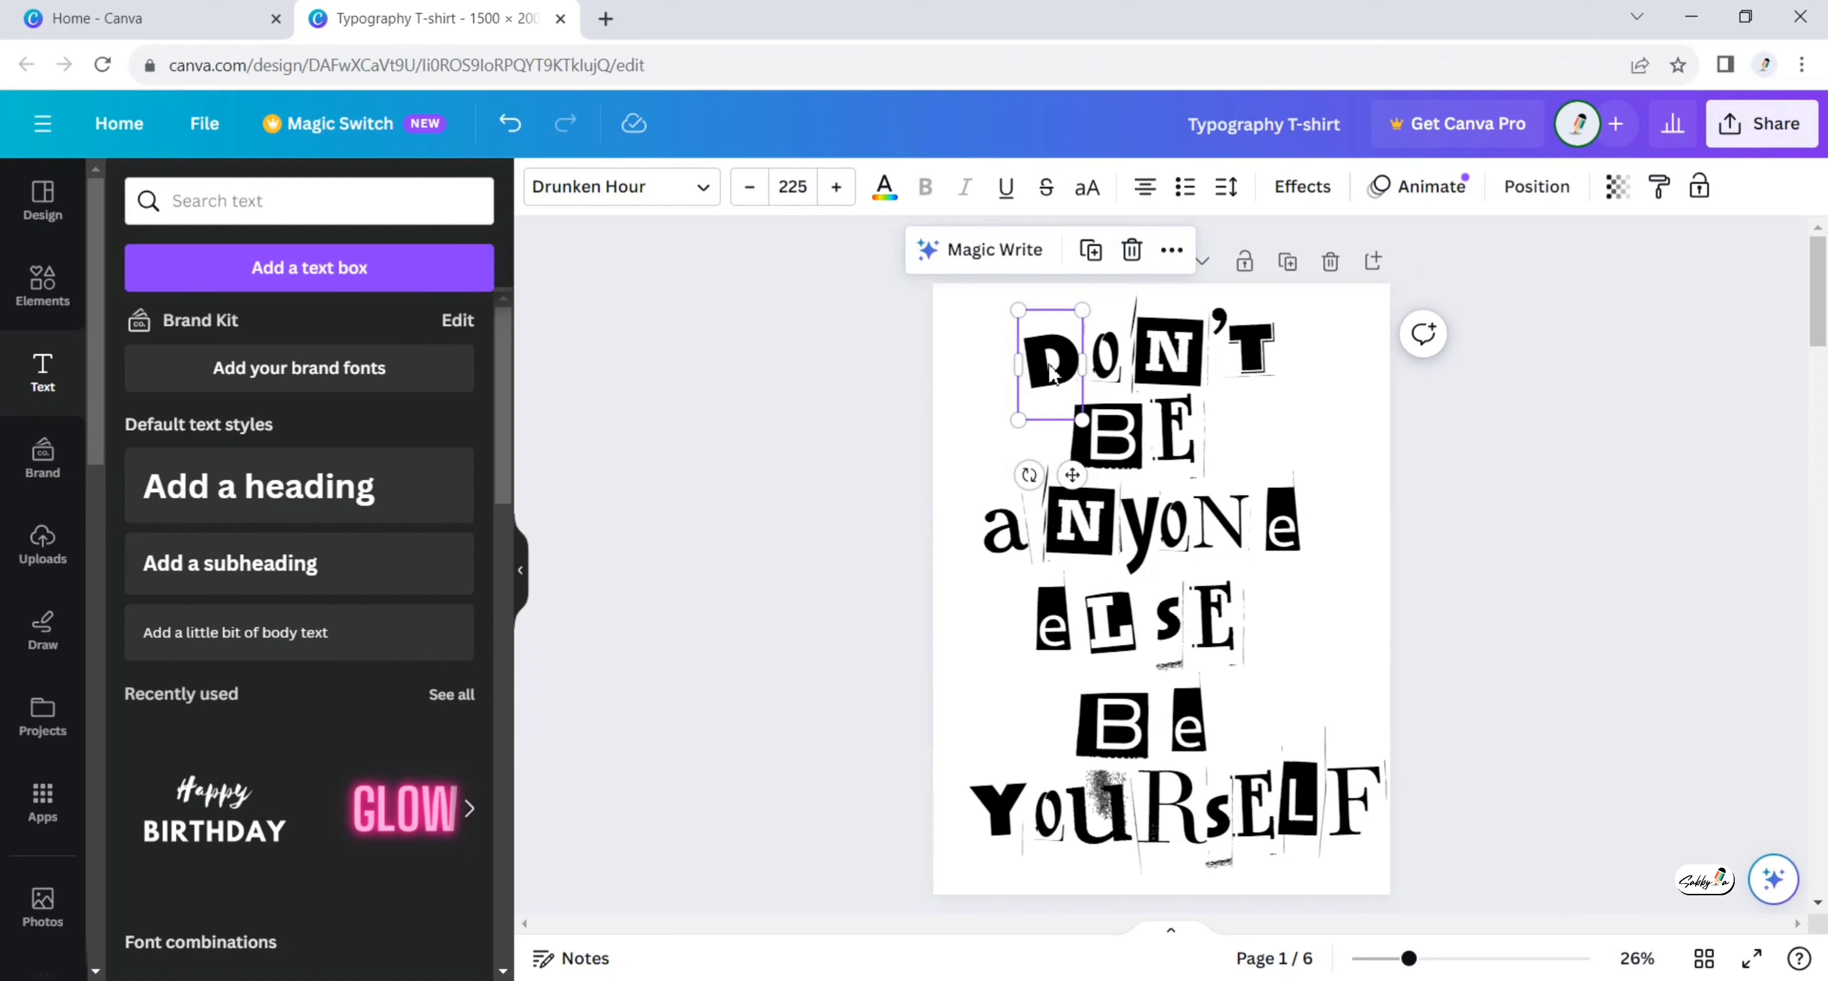
left_click_drag(1051, 365, 1045, 340)
left_click_drag(1107, 358, 1145, 336)
left_click(1219, 321)
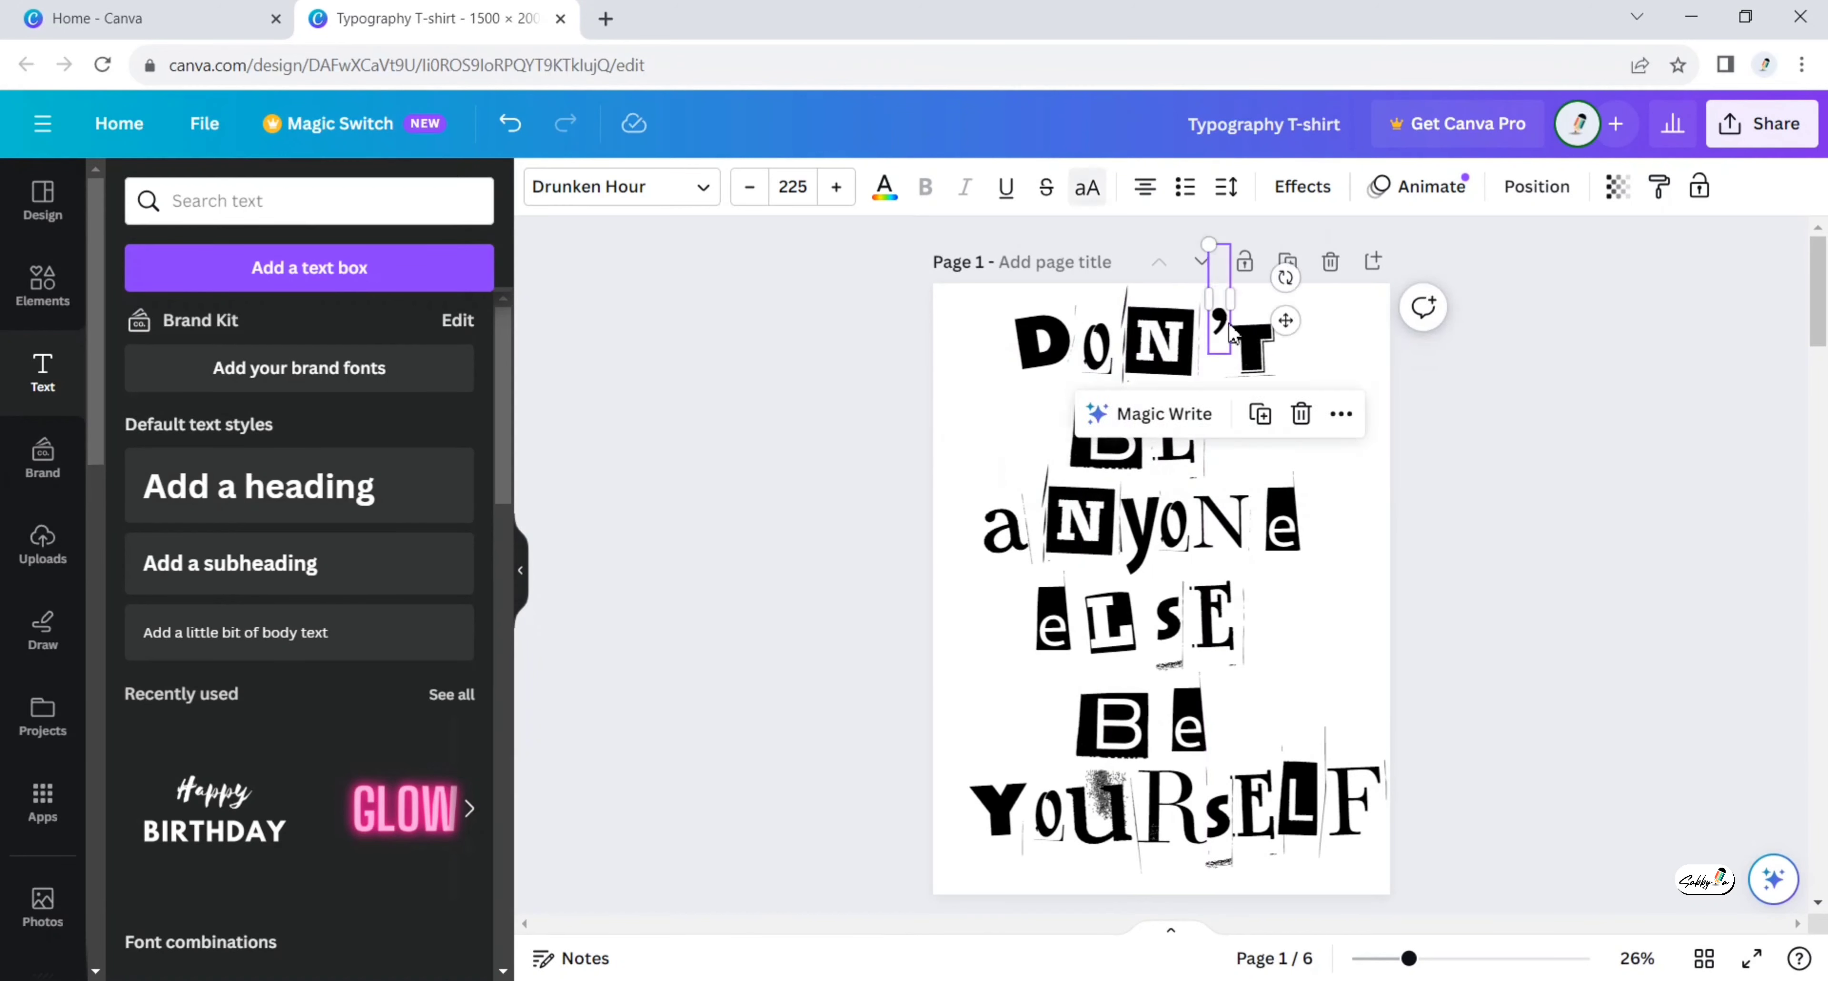
left_click_drag(1289, 322, 1247, 343)
left_click_drag(1122, 434, 1120, 406)
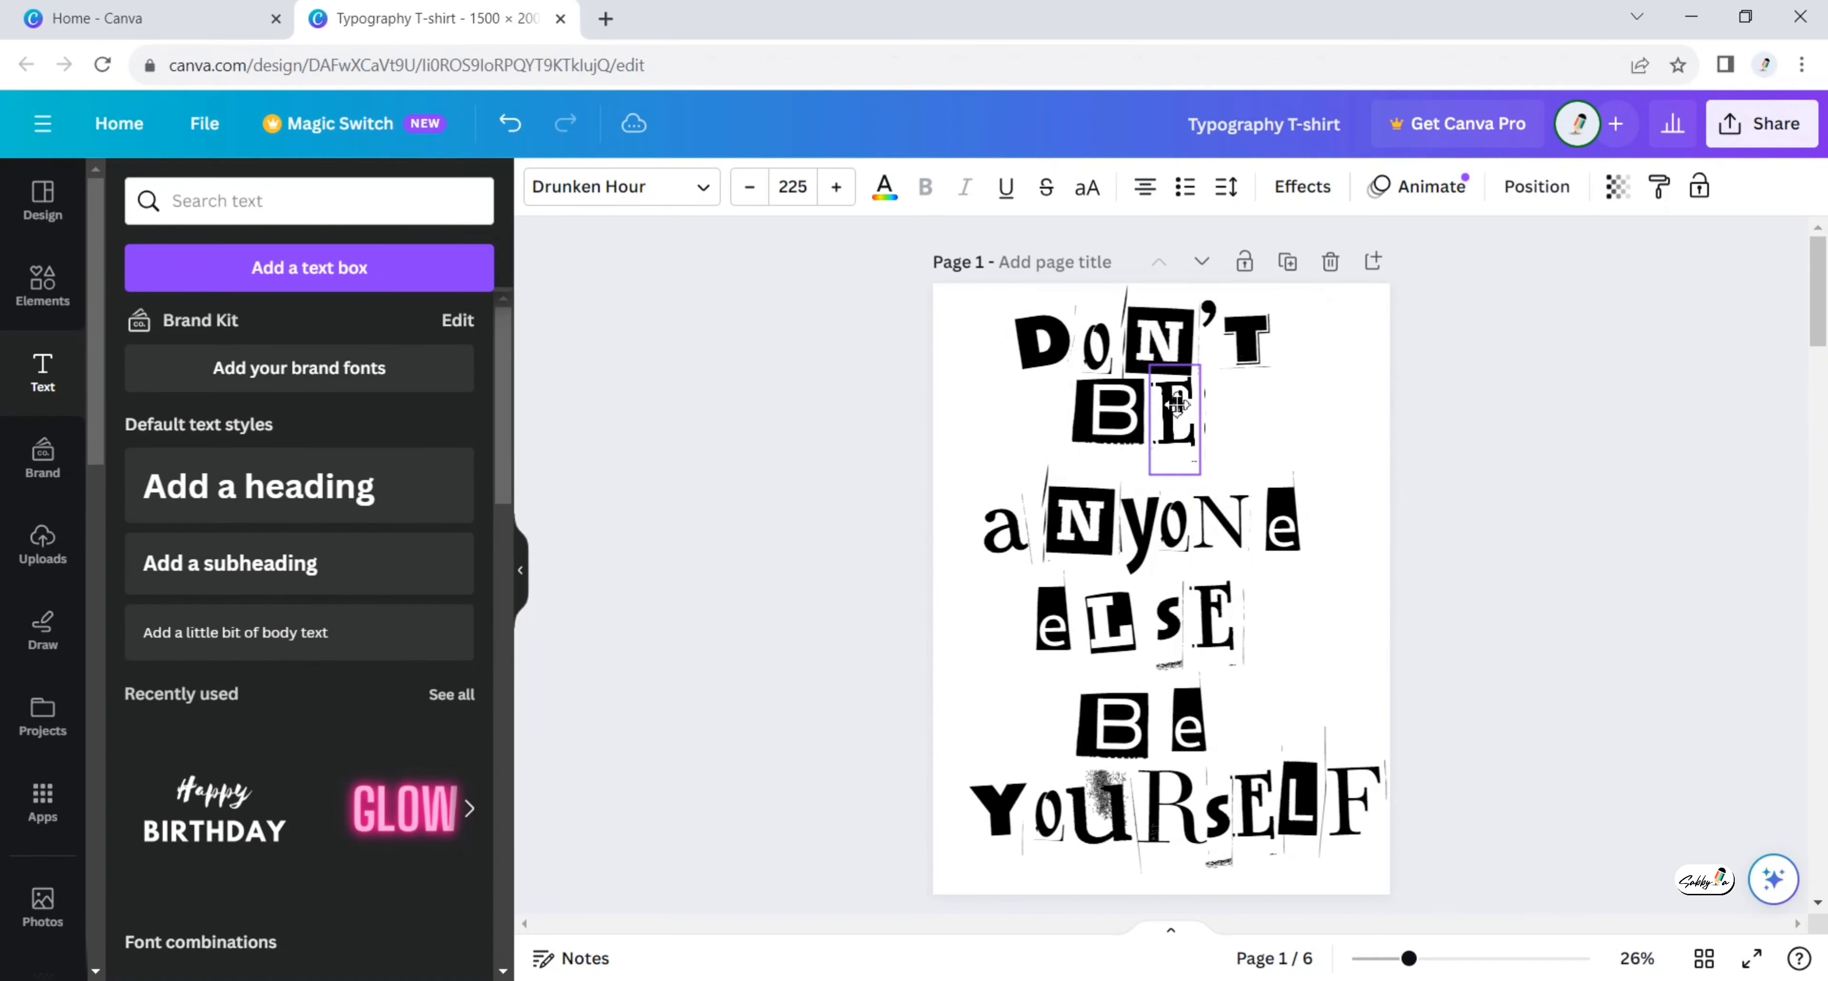
Move the letters of "anyone" up so the word sits close beneath the first "Be".
left_click(1003, 525)
left_click_drag(1002, 525, 997, 489)
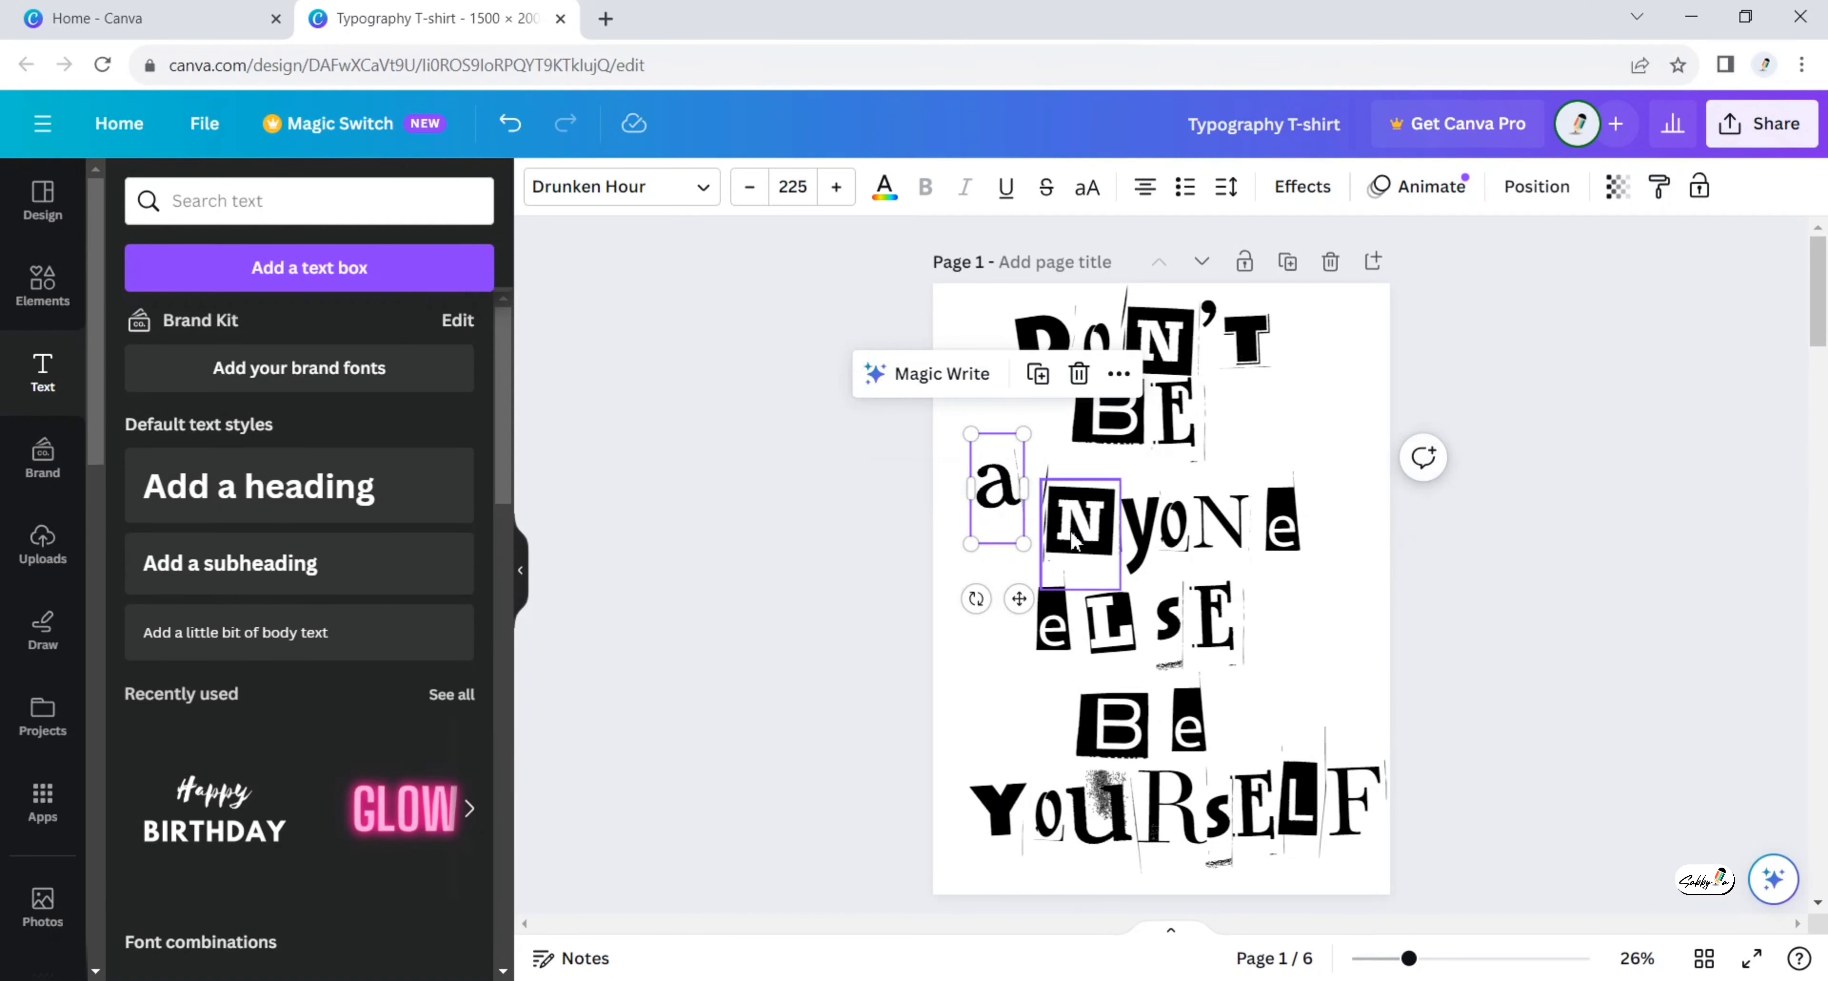
left_click_drag(1075, 541, 1144, 493)
left_click(1144, 533)
left_click_drag(999, 495, 1005, 495)
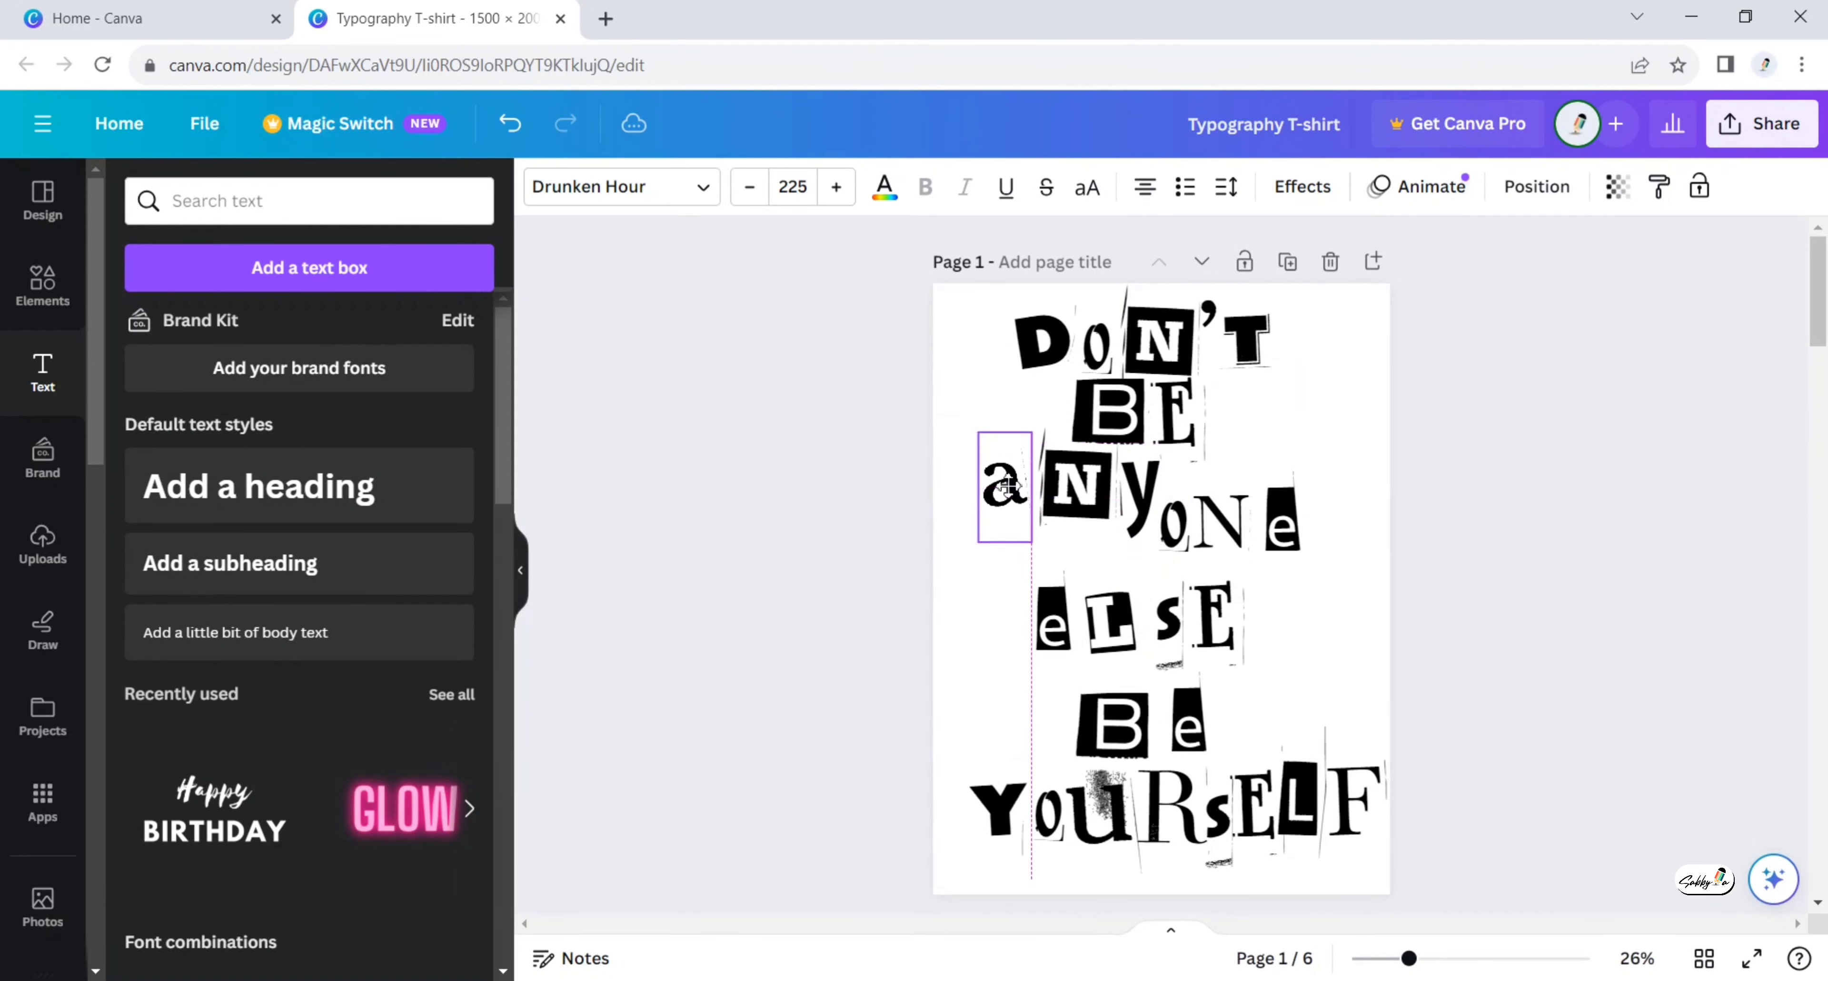
left_click_drag(1178, 531, 1179, 514)
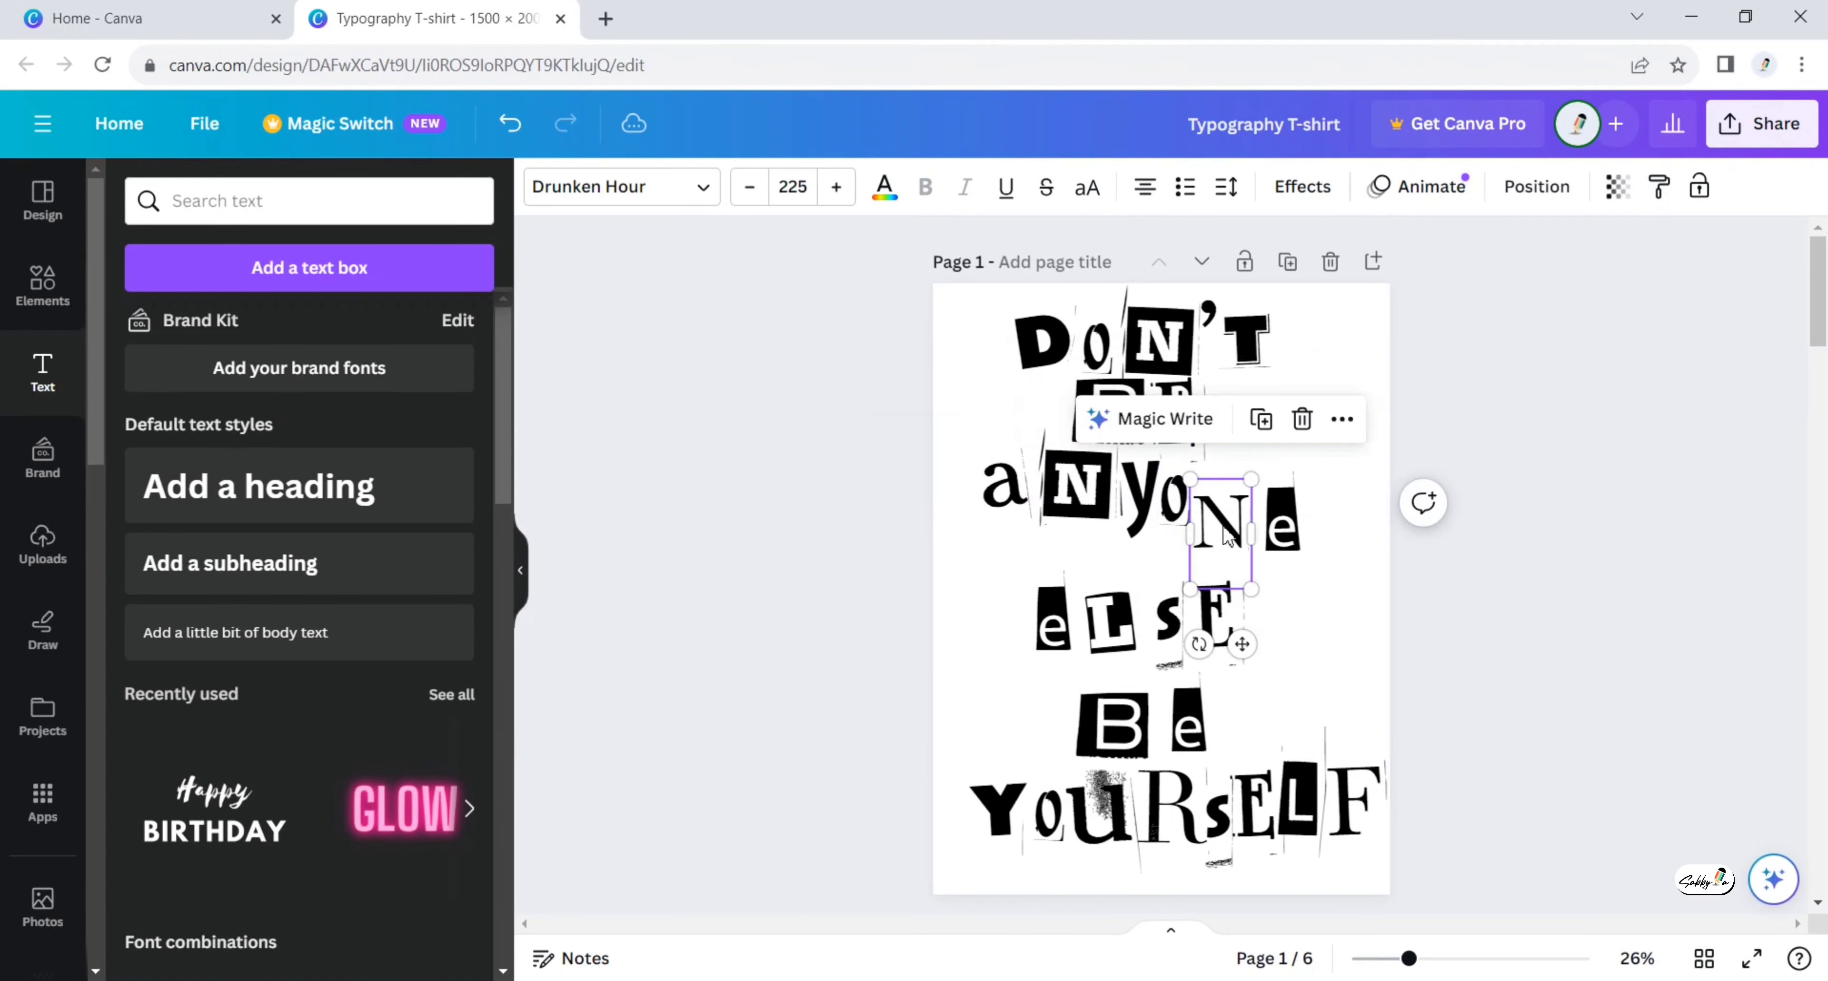
left_click_drag(1297, 534, 1282, 492)
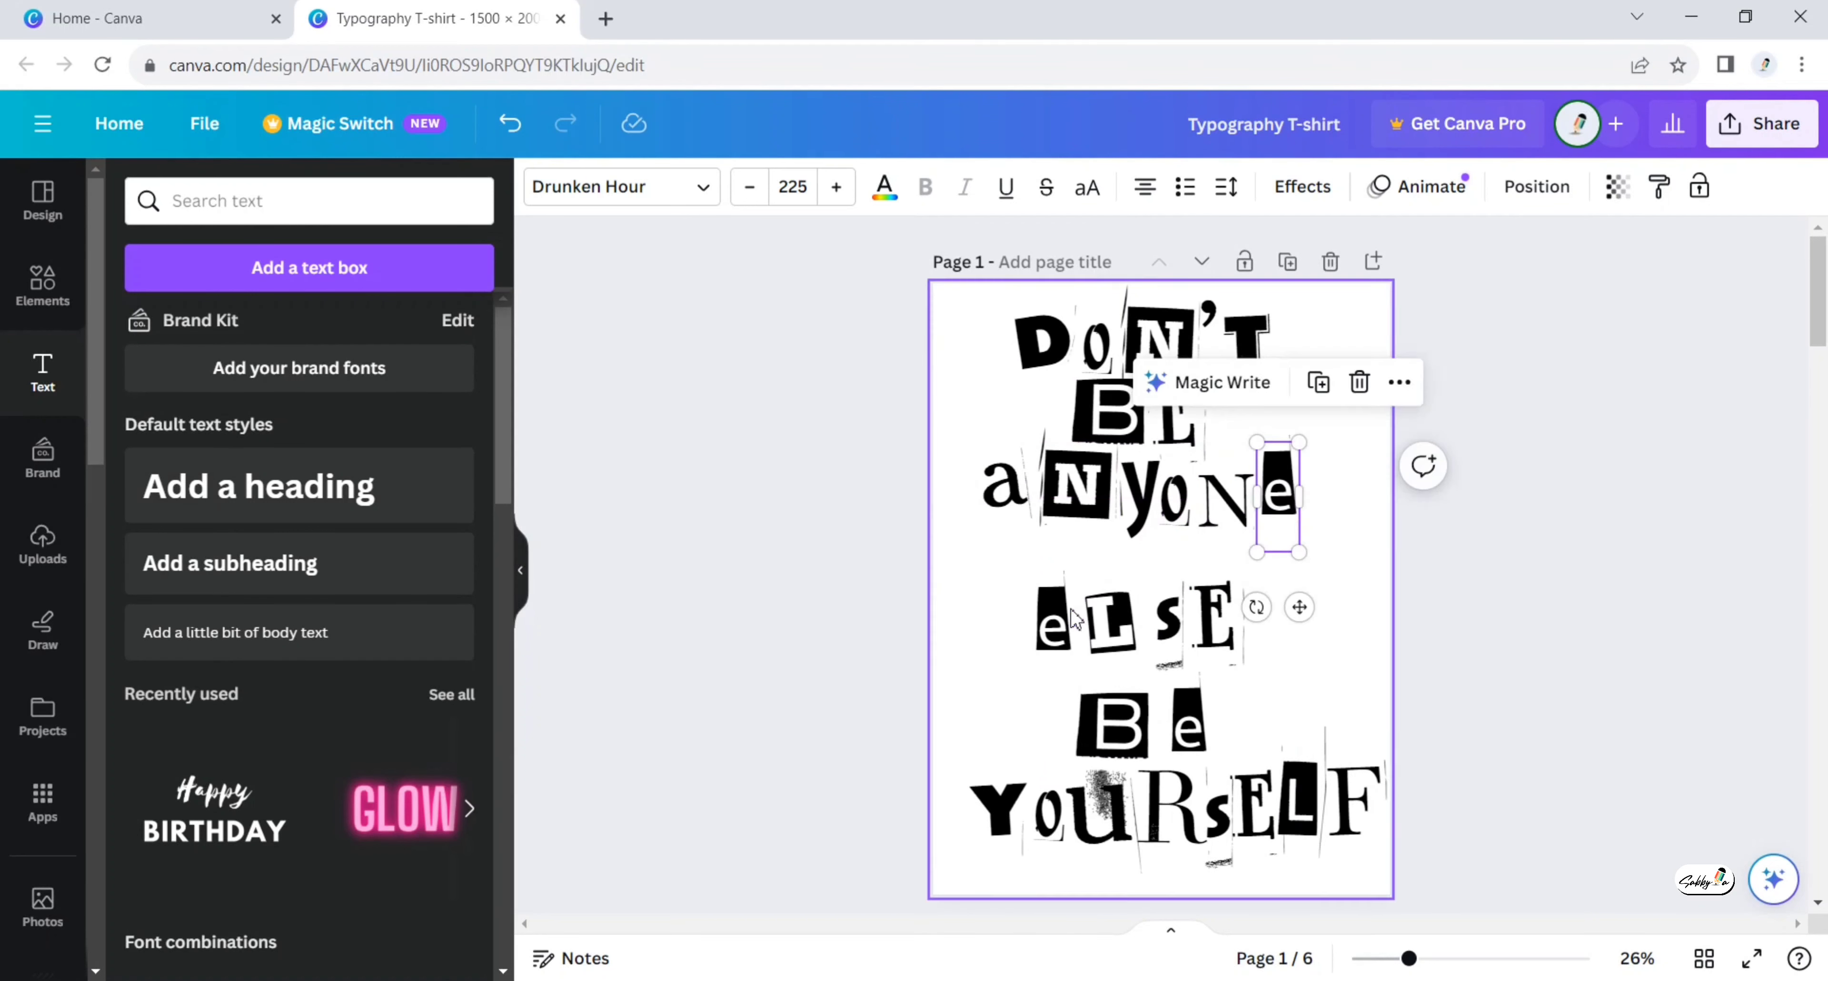
Move the letters of "else" and the second "Be" up to tighten the spacing beneath "anyone".
left_click(1053, 619)
left_click_drag(1053, 619, 1057, 583)
left_click_drag(1118, 635, 1206, 583)
left_click(1120, 743)
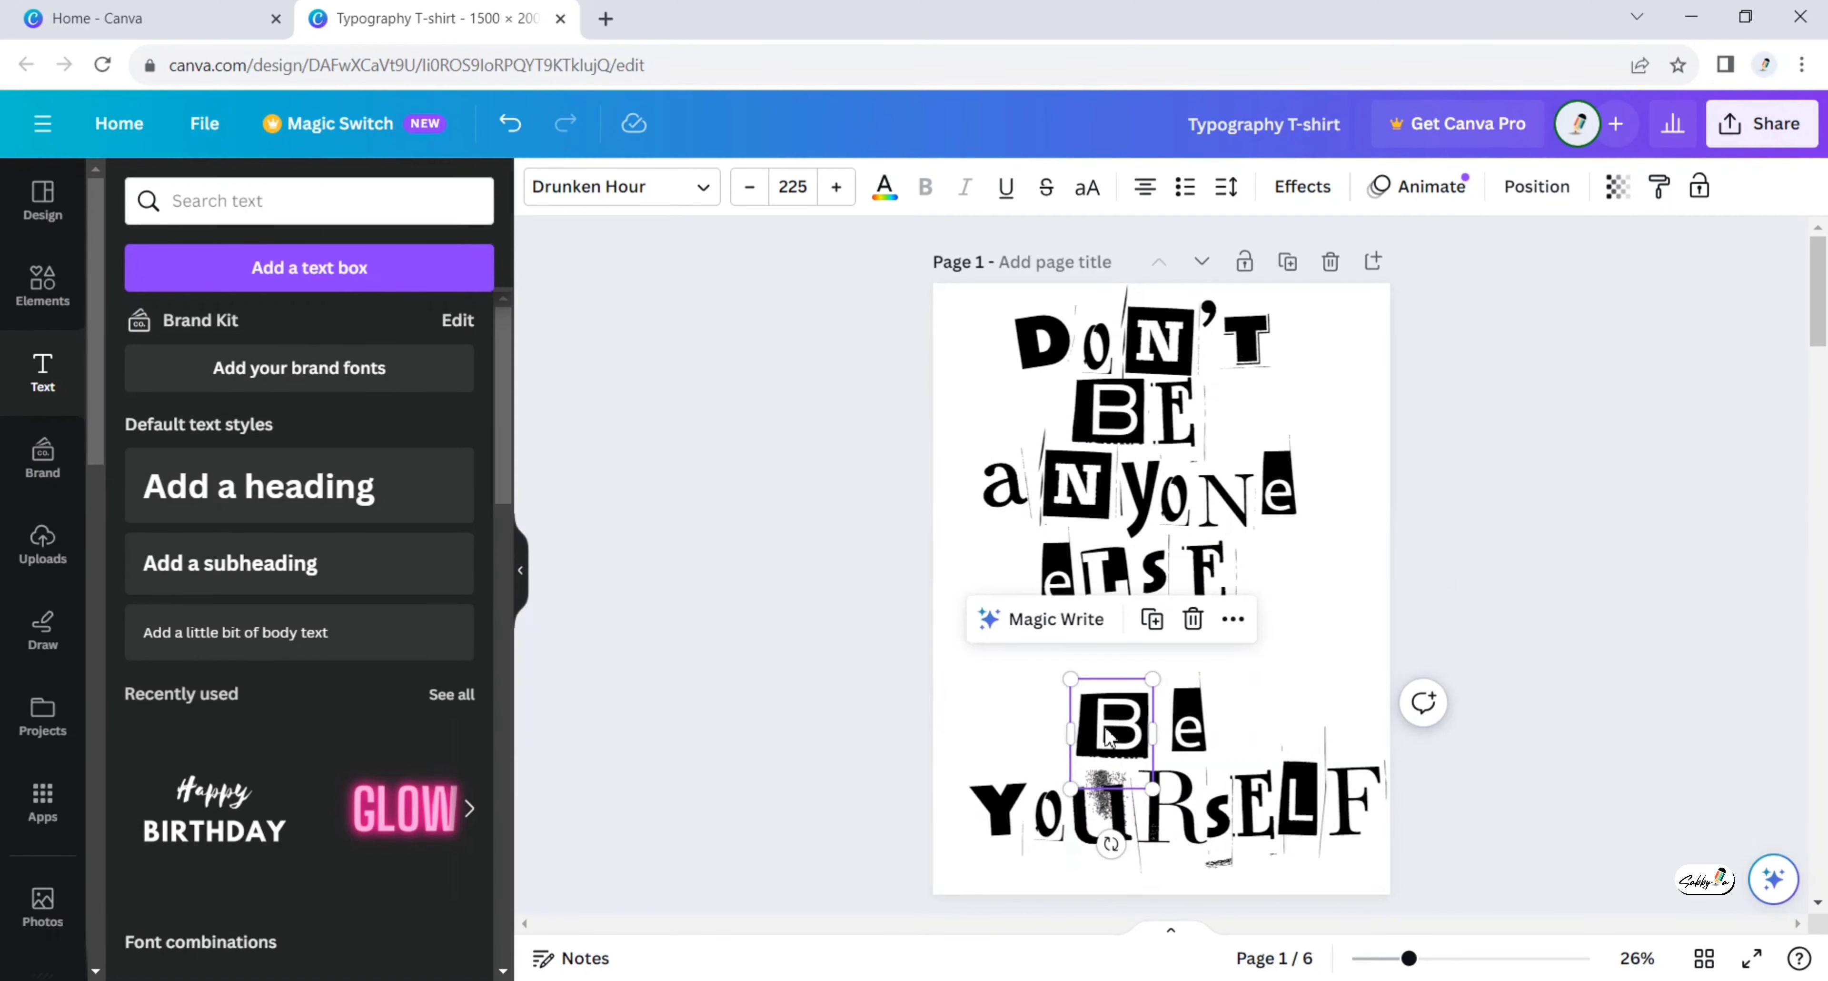
left_click_drag(1114, 725, 1104, 671)
left_click_drag(1188, 727, 1171, 668)
Move the Y, o, u and R of "Yourself" up beneath the second "Be".
left_click_drag(1011, 807, 1012, 745)
left_click(1049, 840)
left_click_drag(1046, 827, 985, 754)
left_click(1000, 754)
left_click(1098, 813)
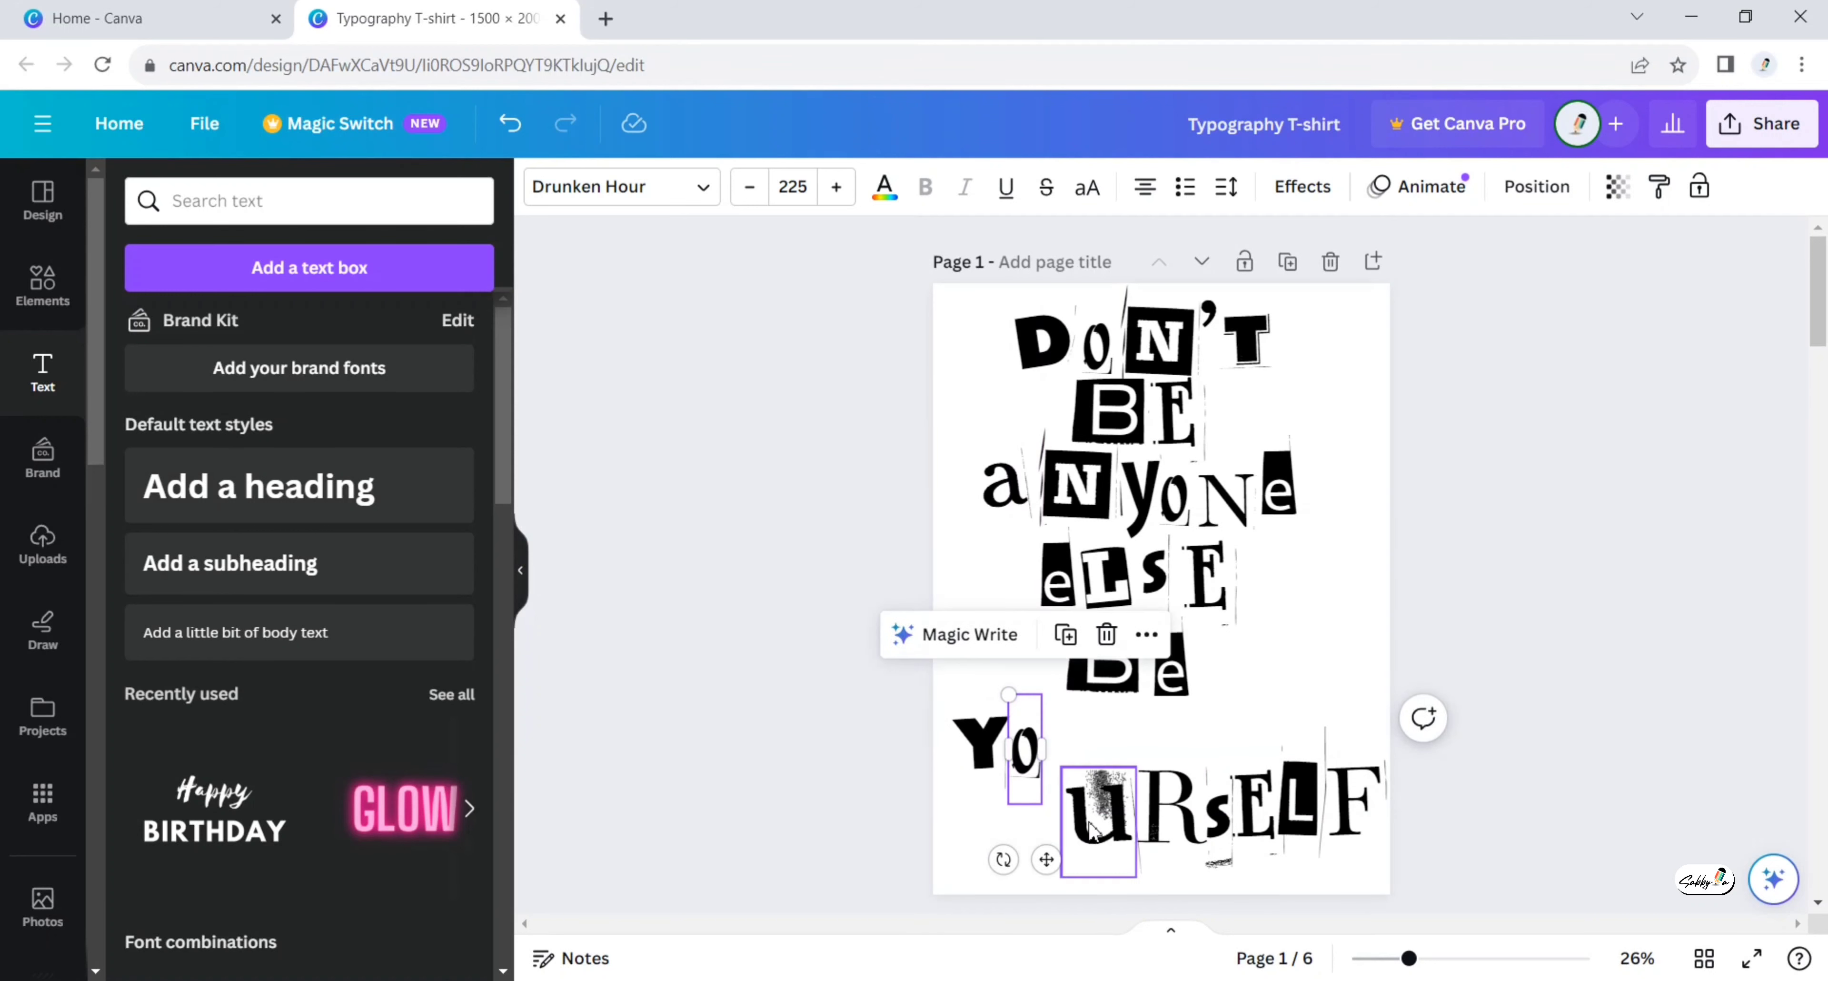
left_click_drag(1097, 813, 1079, 758)
left_click_drag(1164, 809, 1127, 747)
Move the s, E, L and F up to line up with the raised start of "Yourself".
left_click(1217, 816)
left_click_drag(1217, 816, 1240, 738)
left_click(1299, 798)
left_click_drag(1299, 799, 1288, 728)
left_click(1354, 800)
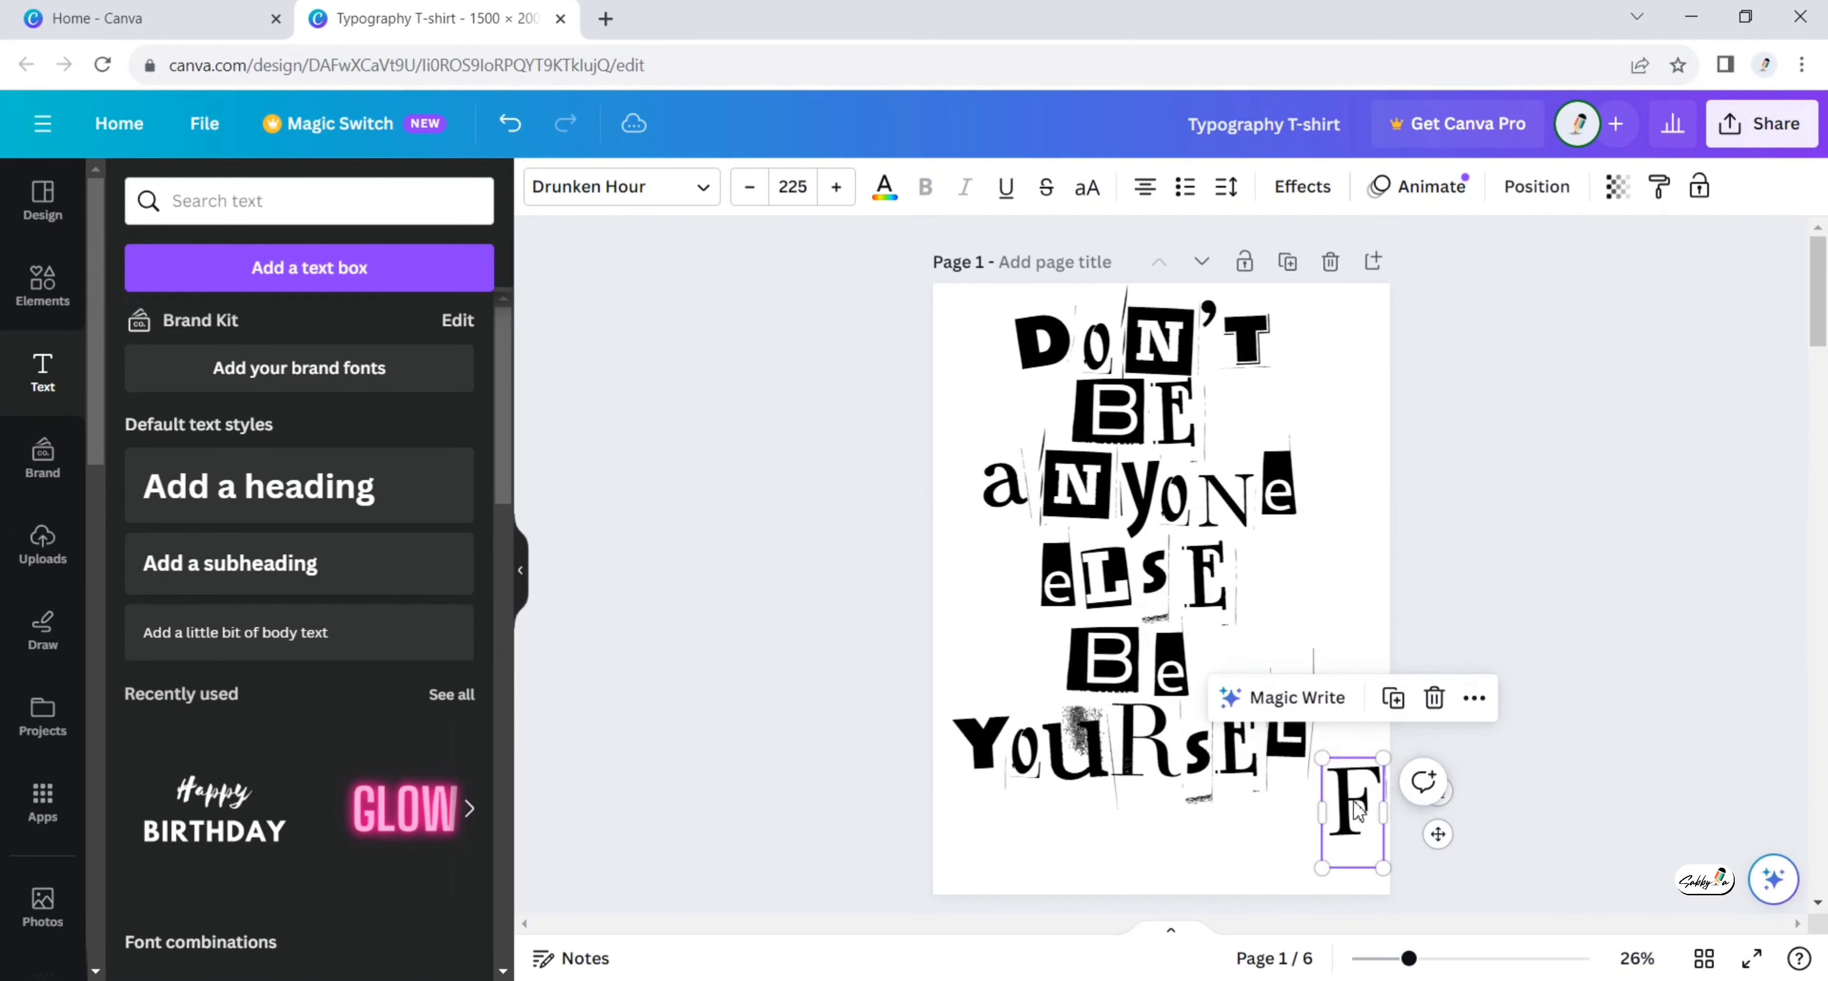
left_click_drag(1354, 800, 1348, 745)
left_click(1526, 493)
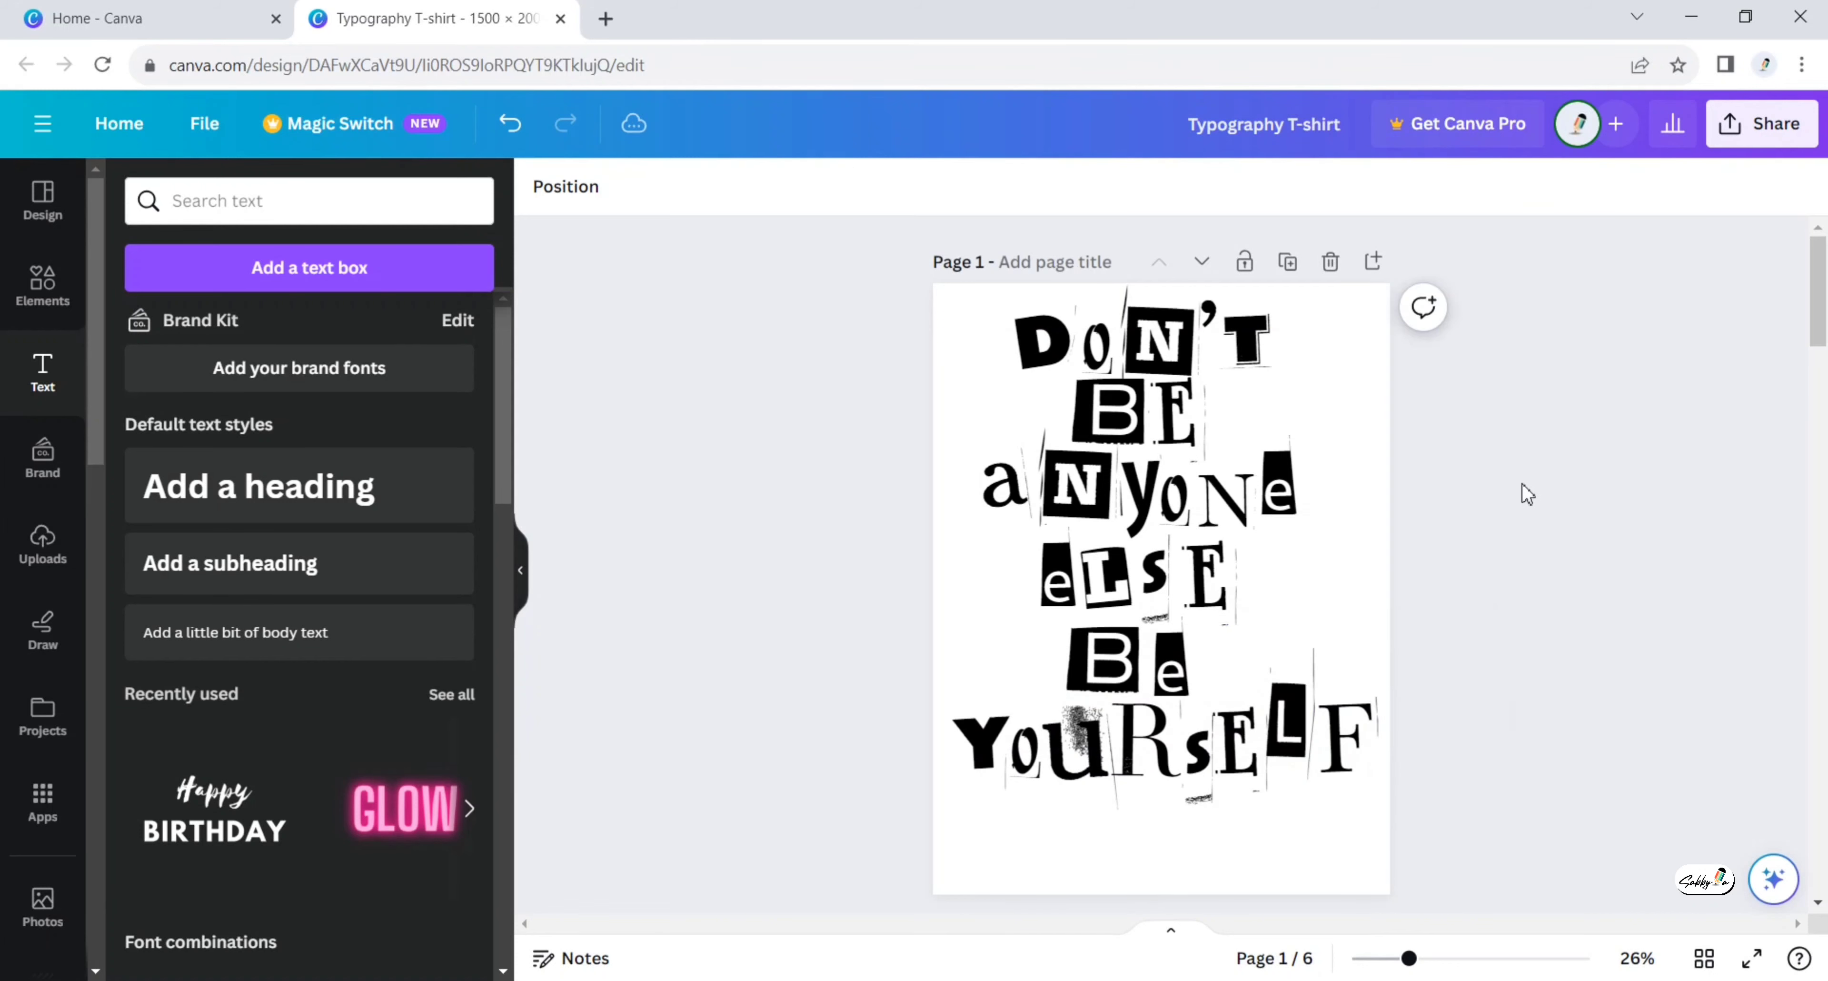
Search the elements for "halloween" and browse the graphics for a black outlined pumpkin.
left_click(43, 283)
left_click(212, 201)
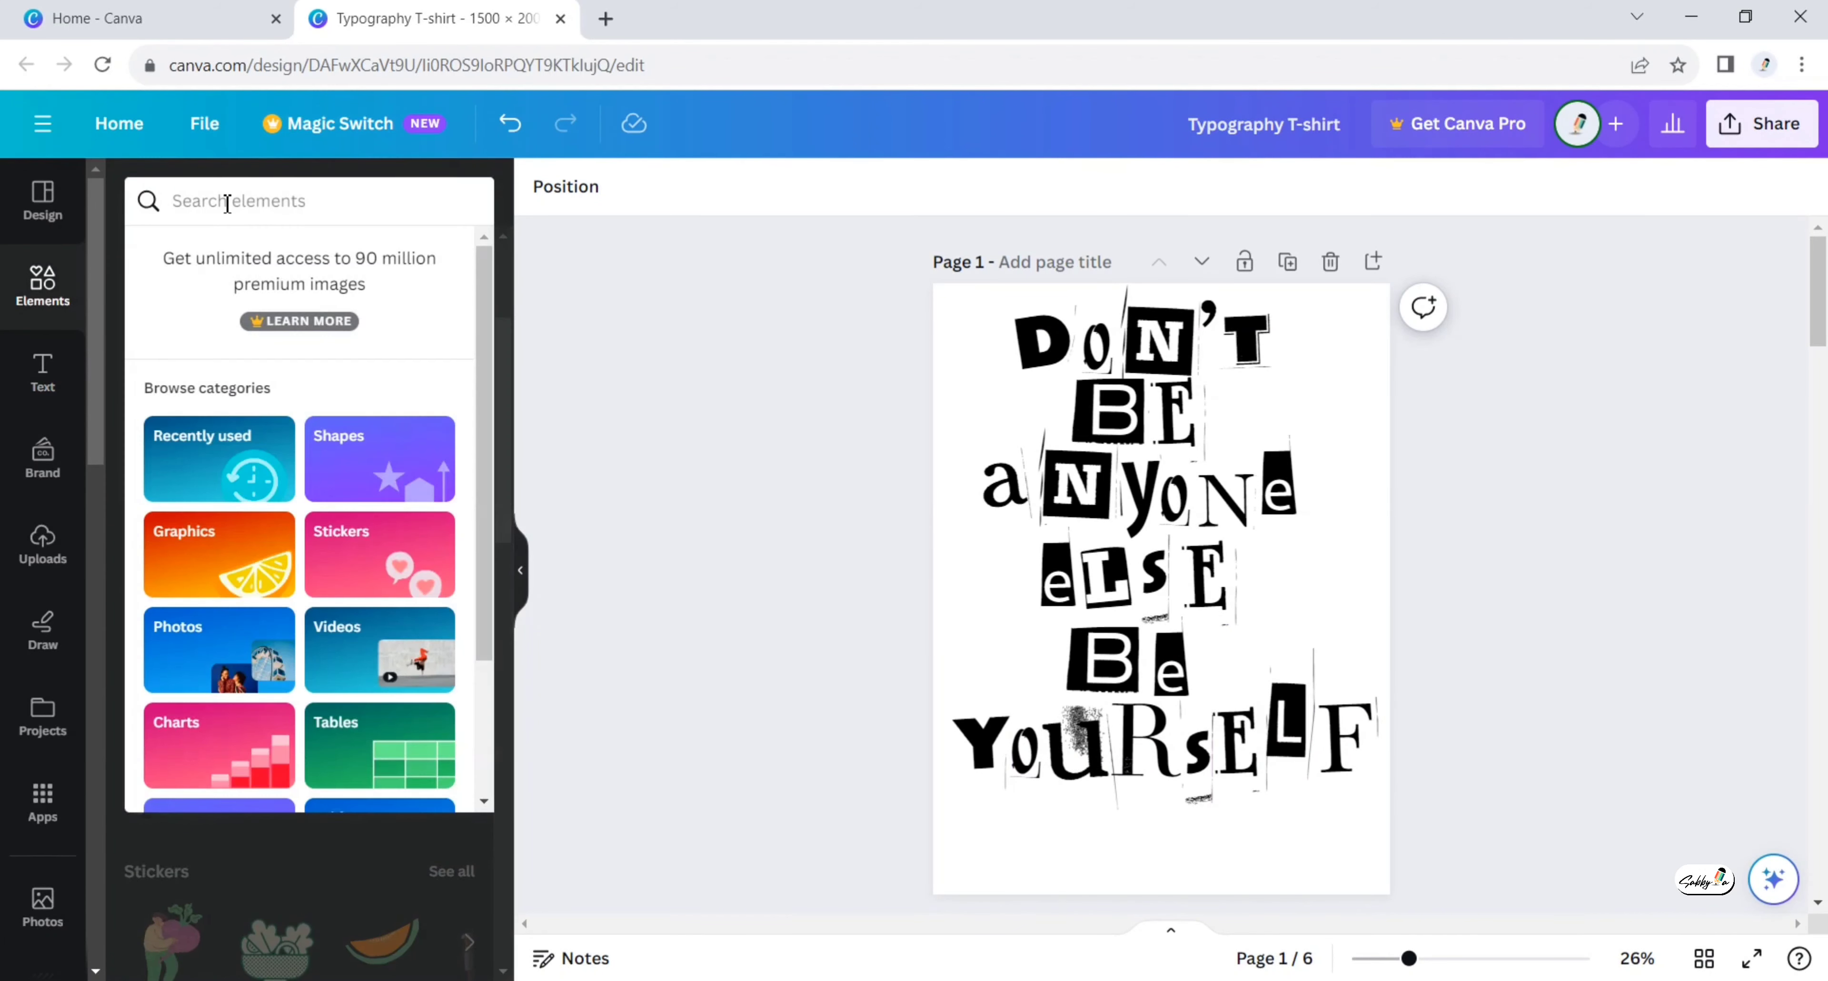
type("hallo")
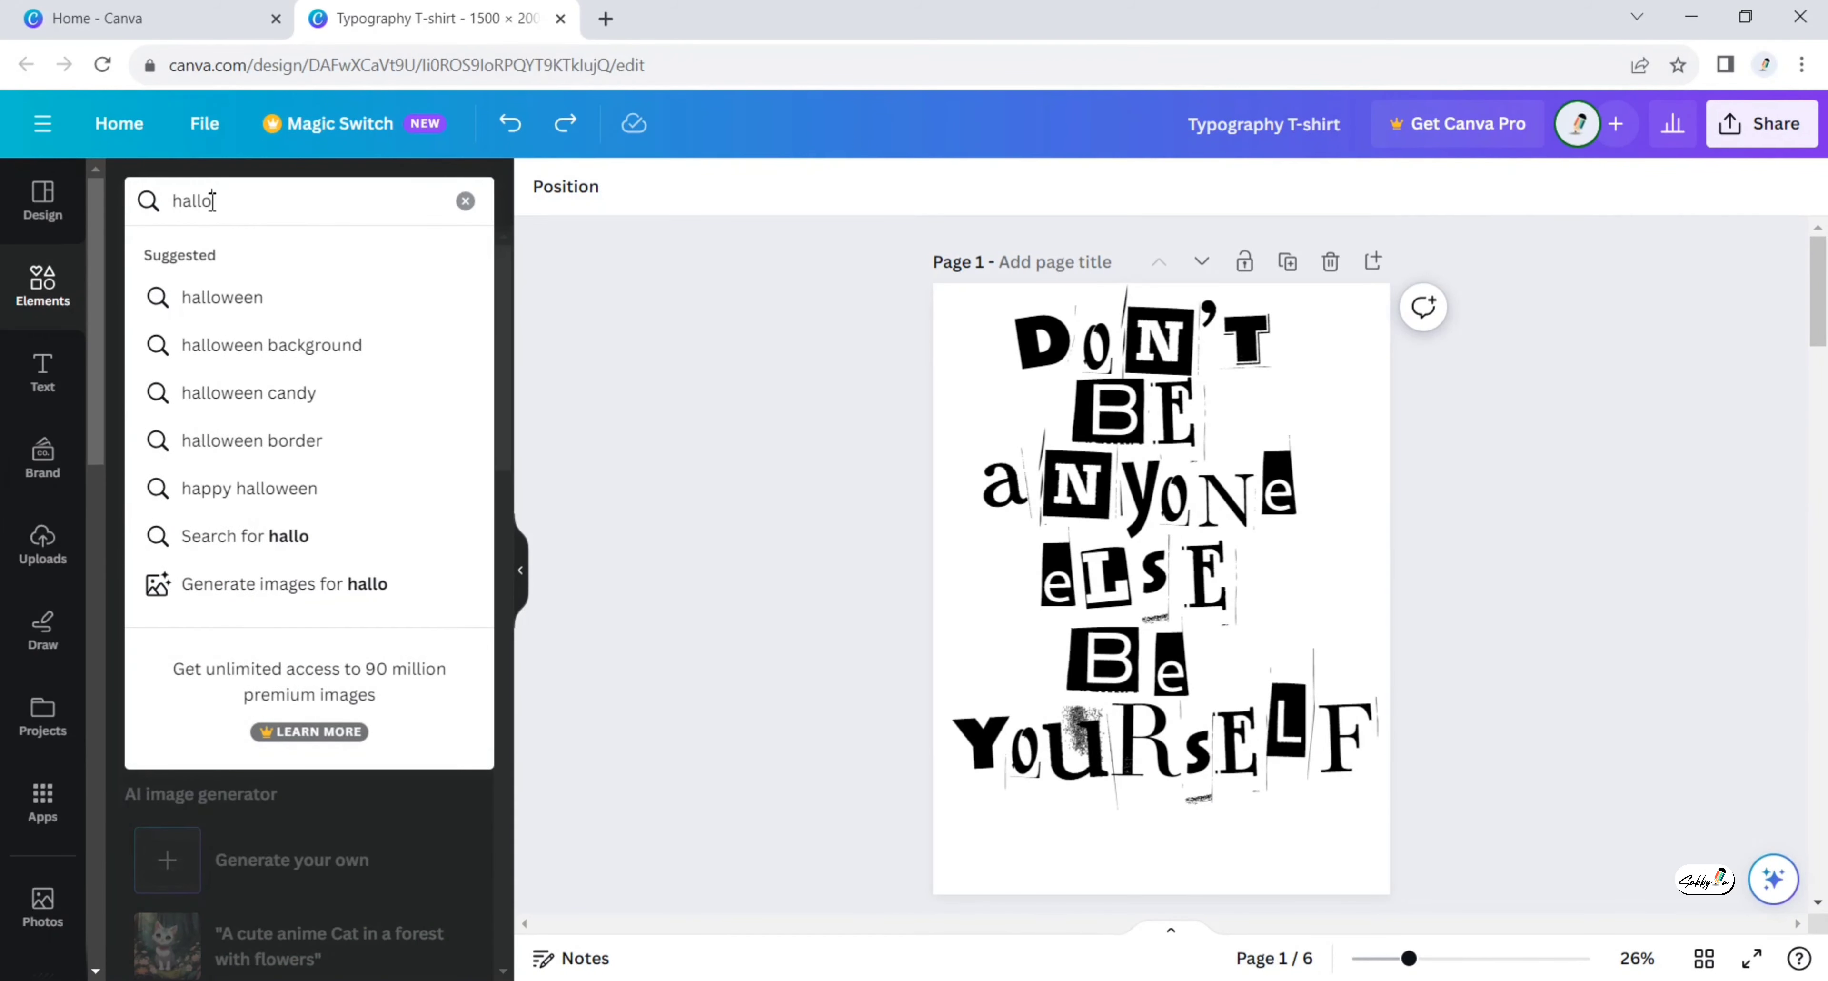
type("ween")
key("Return")
scroll(343, 607, "down", 5)
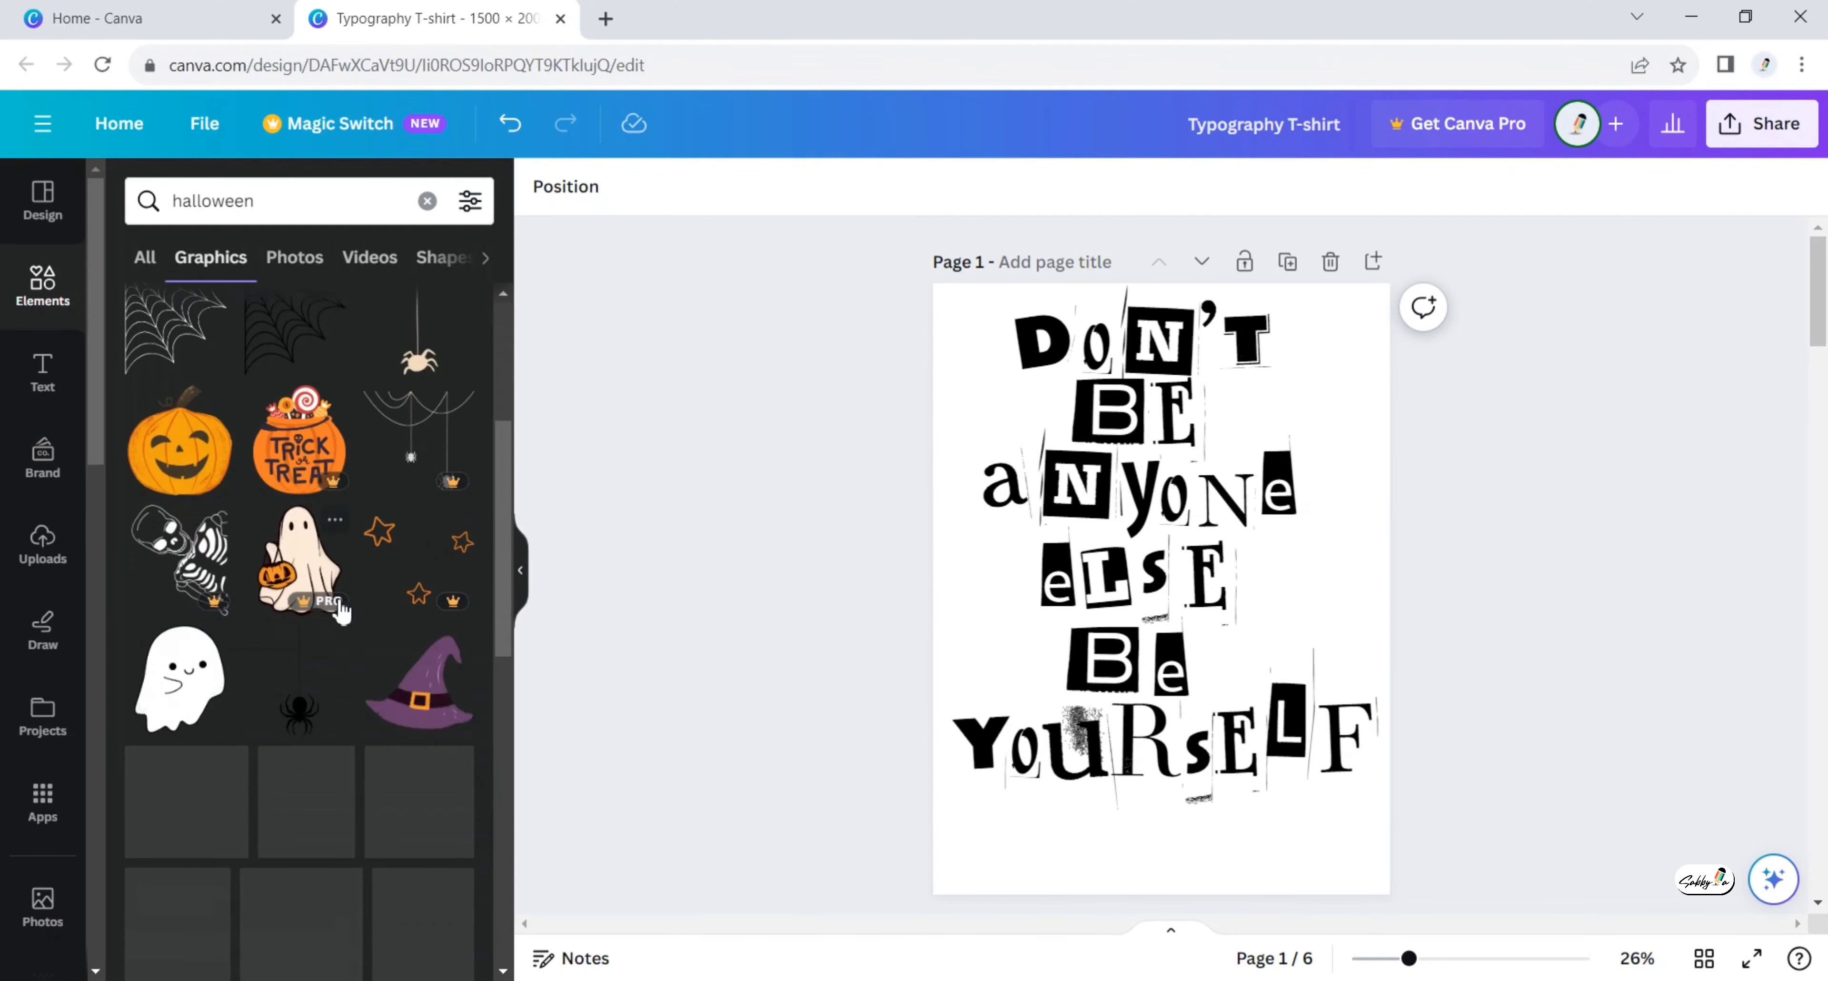
scroll(343, 602, "down", 15)
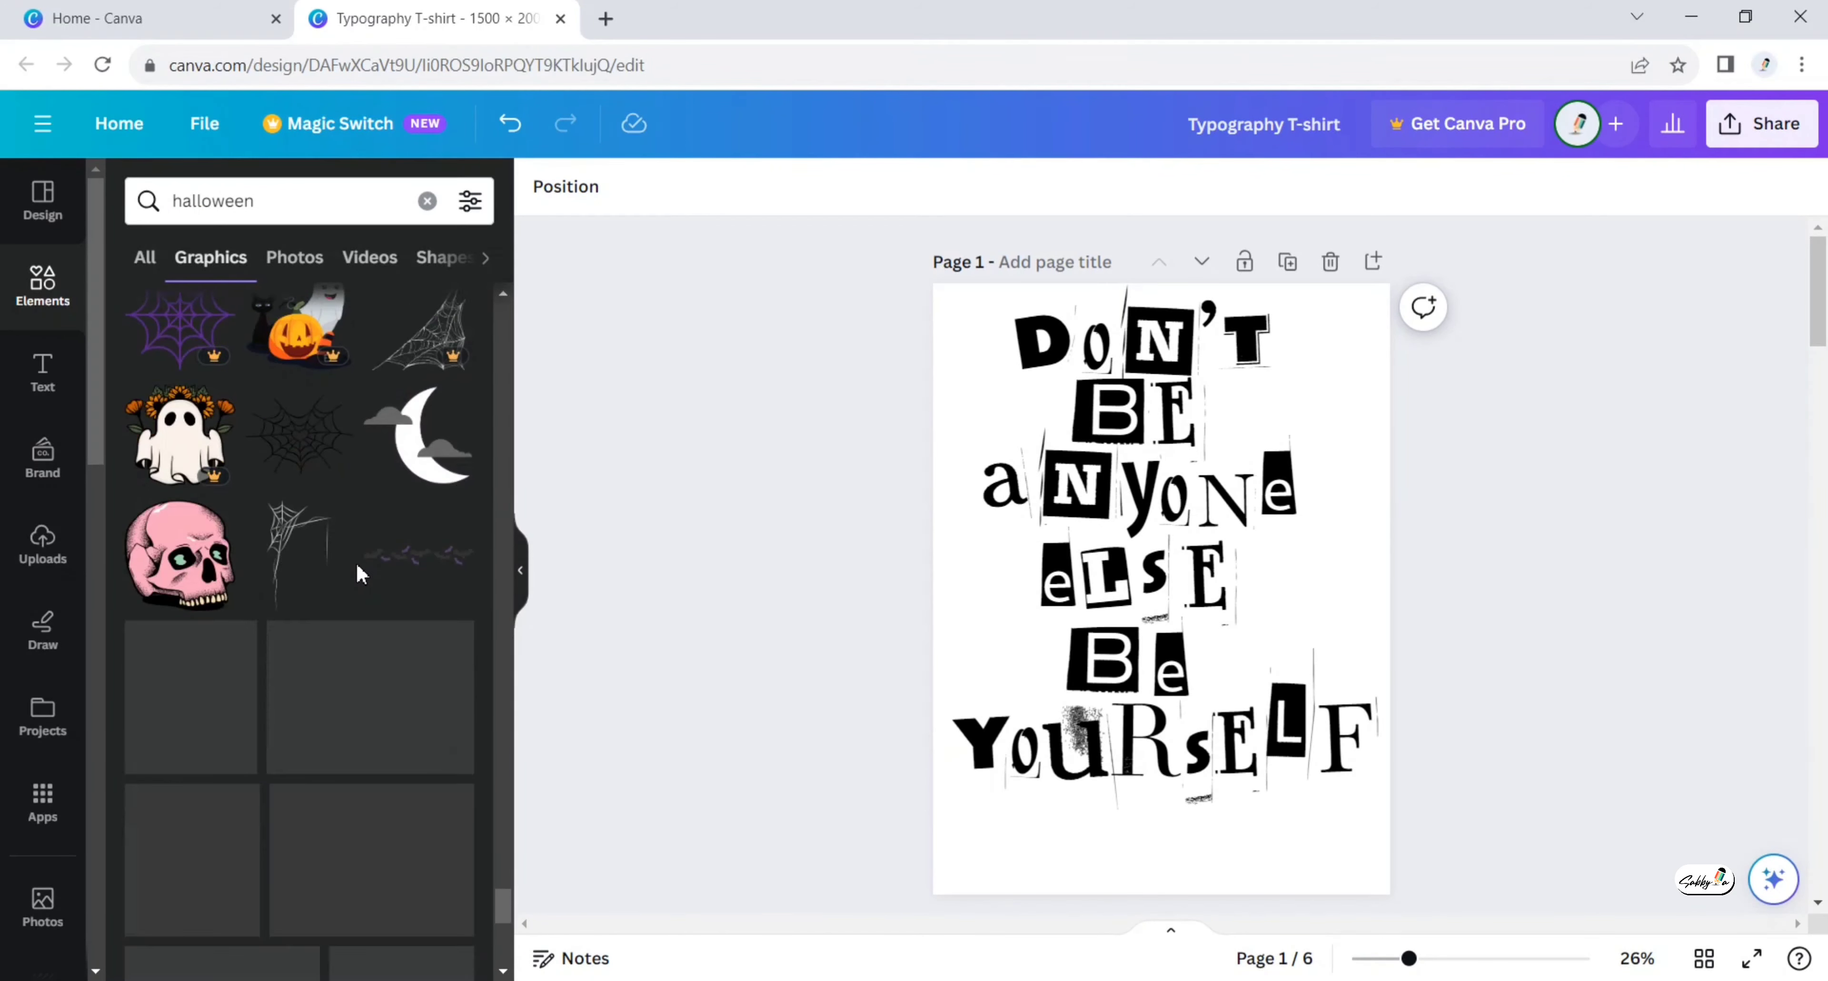
scroll(357, 566, "down", 8)
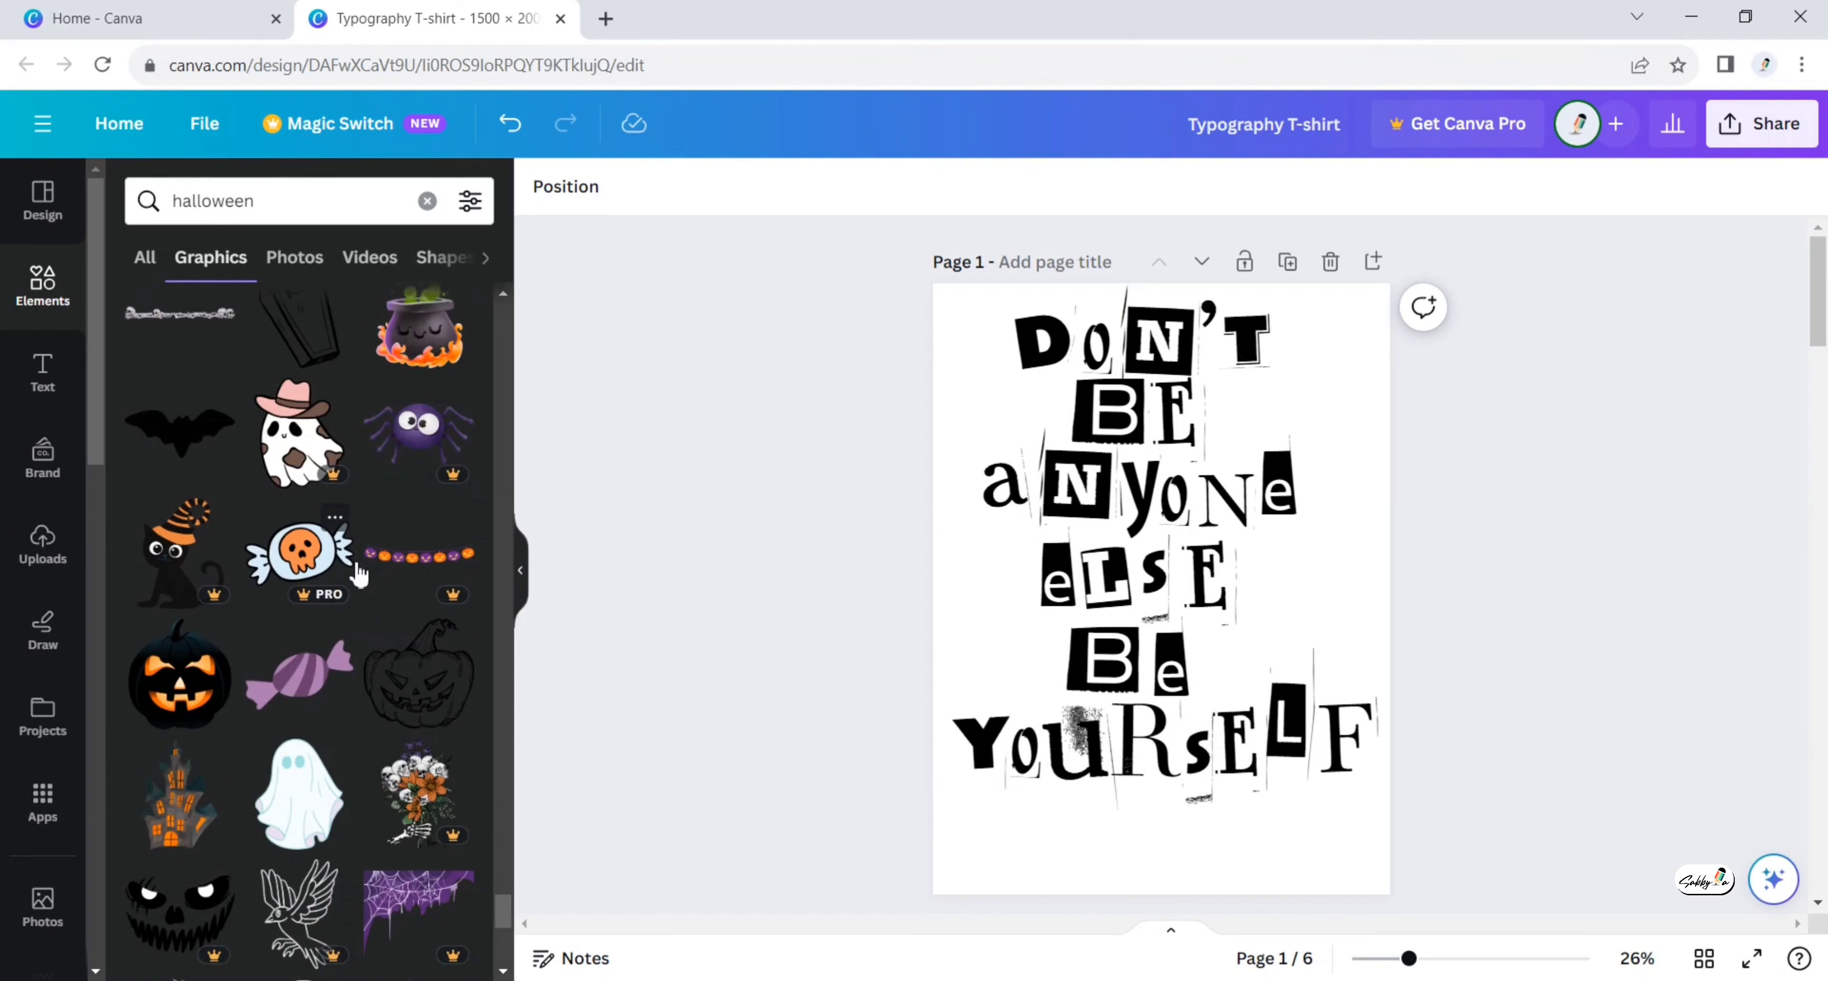
Insert the black outlined carved pumpkin to open all its magic recommendations, and delete the inserted copy.
left_click(411, 690)
left_click(433, 777)
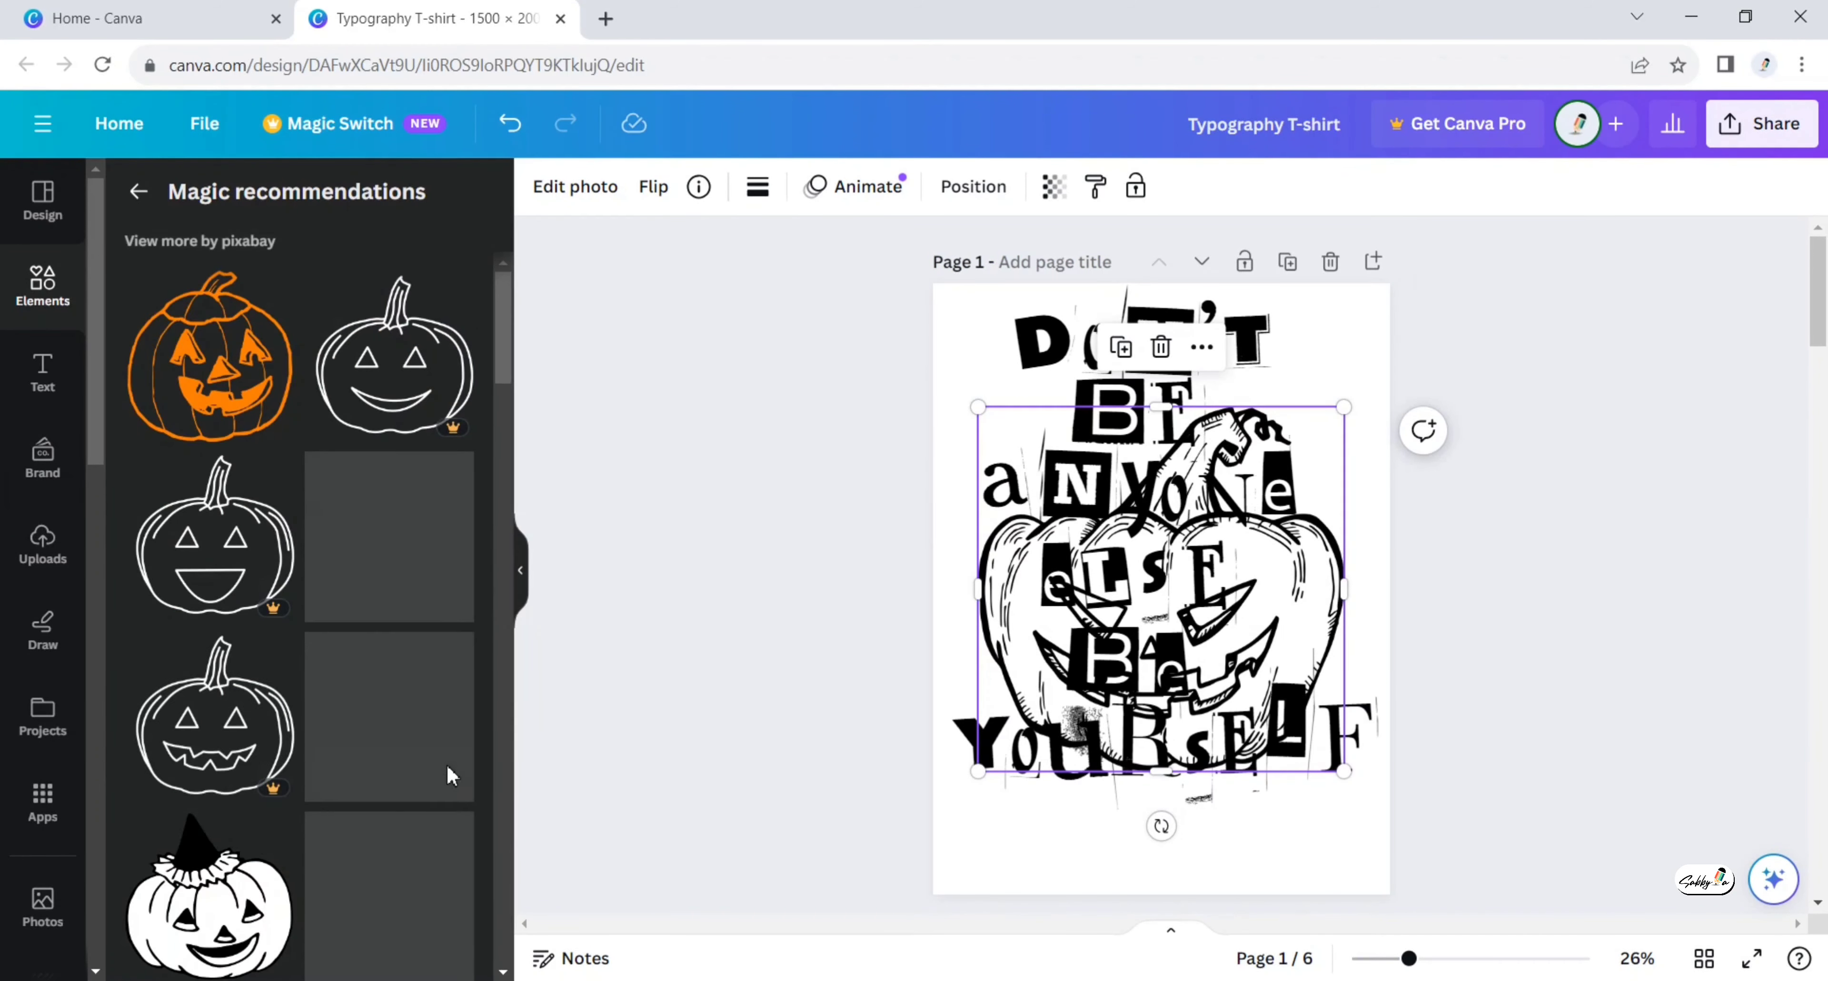
key("Delete")
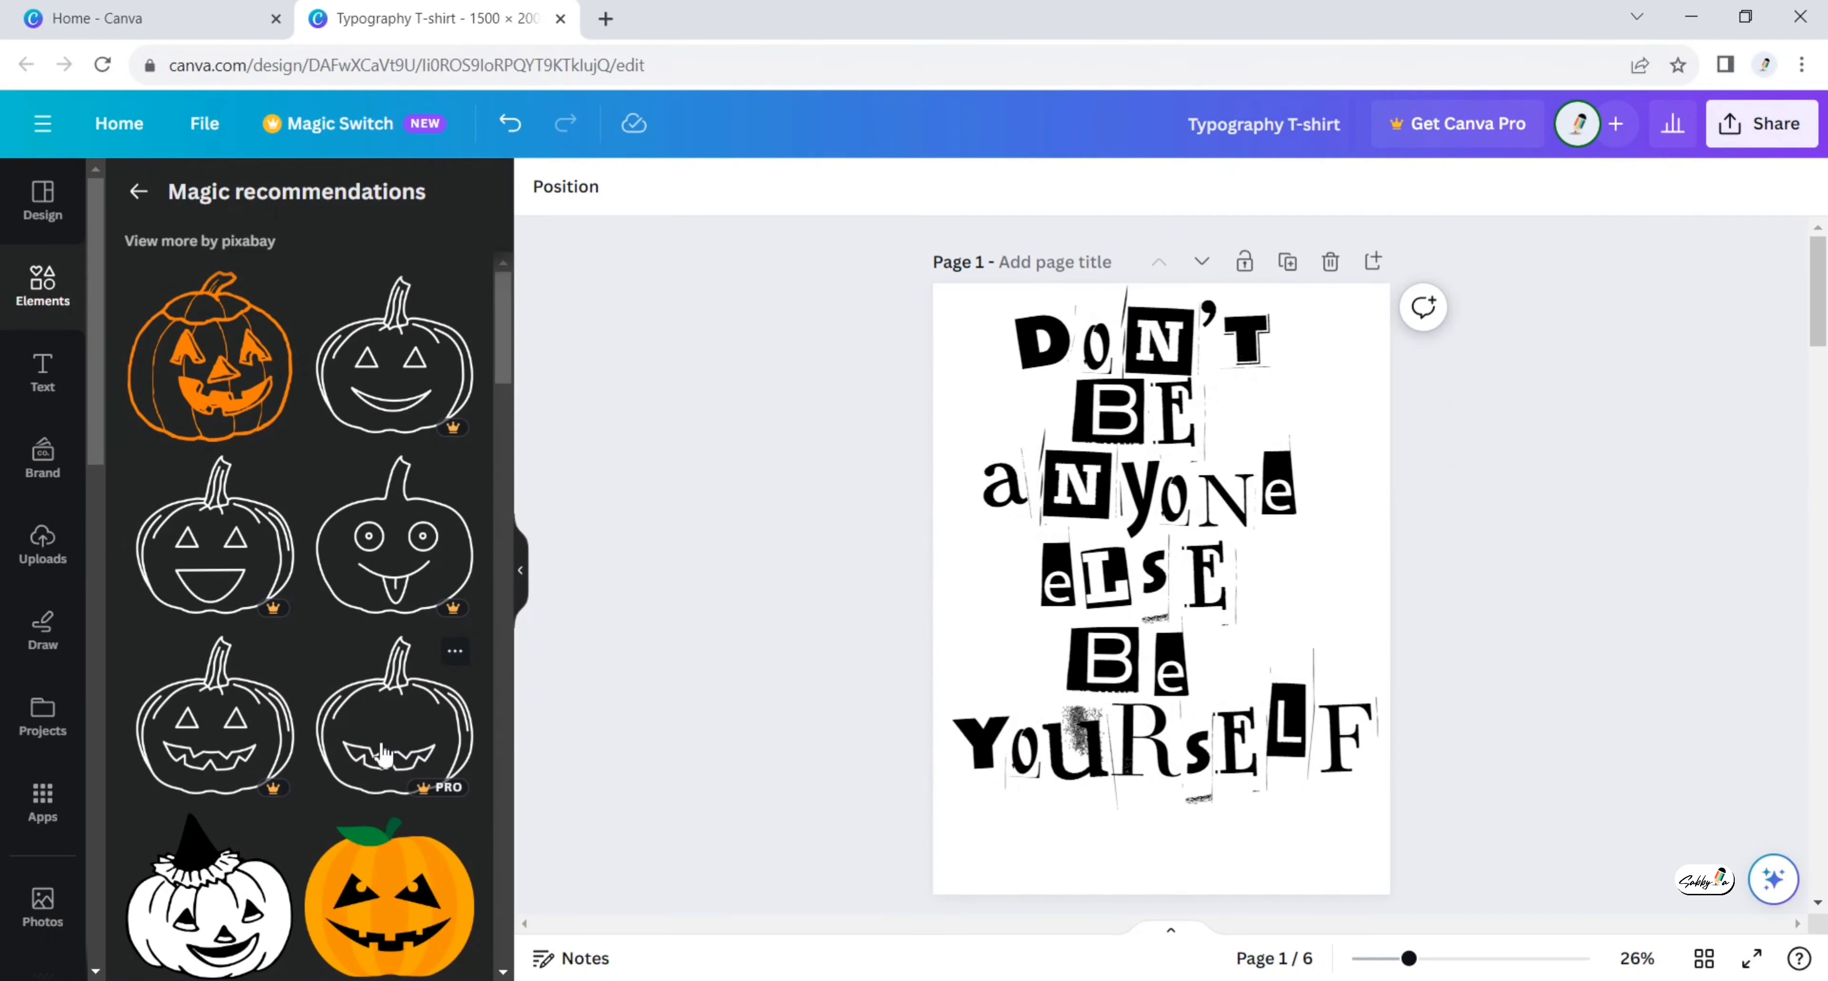
scroll(383, 755, "down", 8)
Add the tilted black-and-white pumpkin, delete the o of "Yourself", and place the pumpkin in its gap at letter size.
left_click_drag(380, 683, 1016, 641)
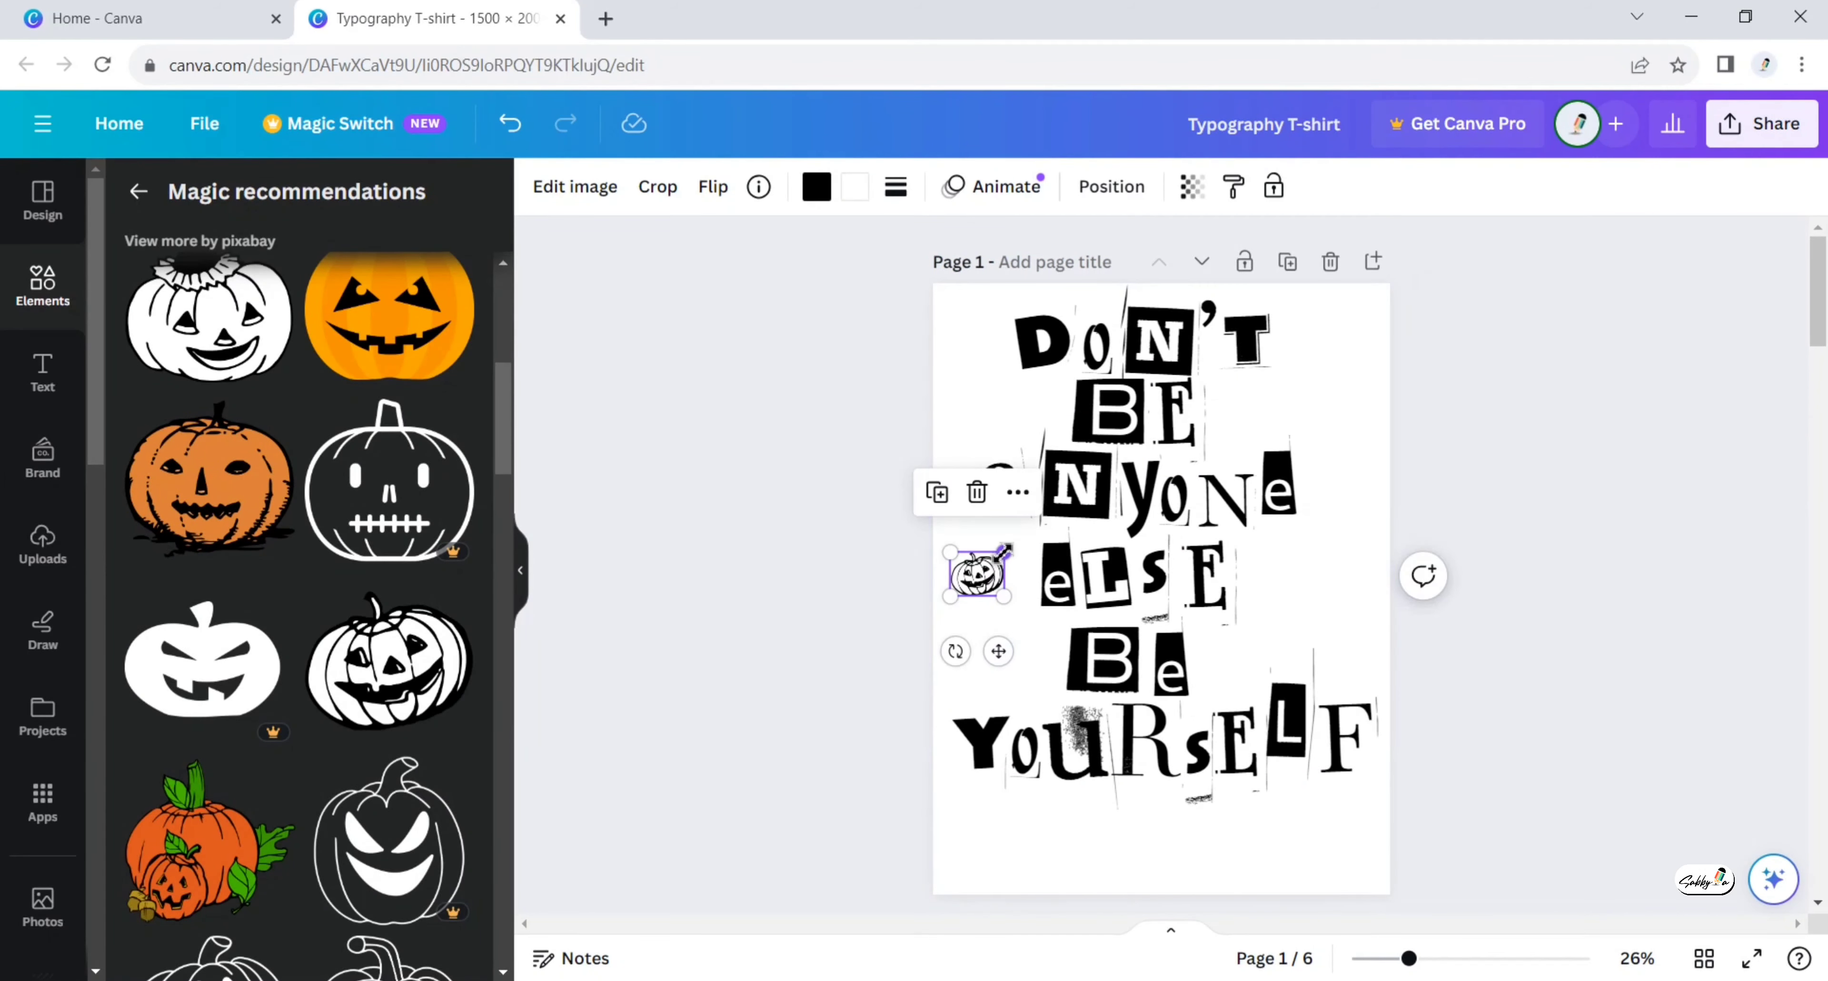
left_click_drag(1014, 556, 1028, 544)
left_click_drag(1014, 644, 1027, 735)
left_click(1034, 738)
left_click(1105, 633)
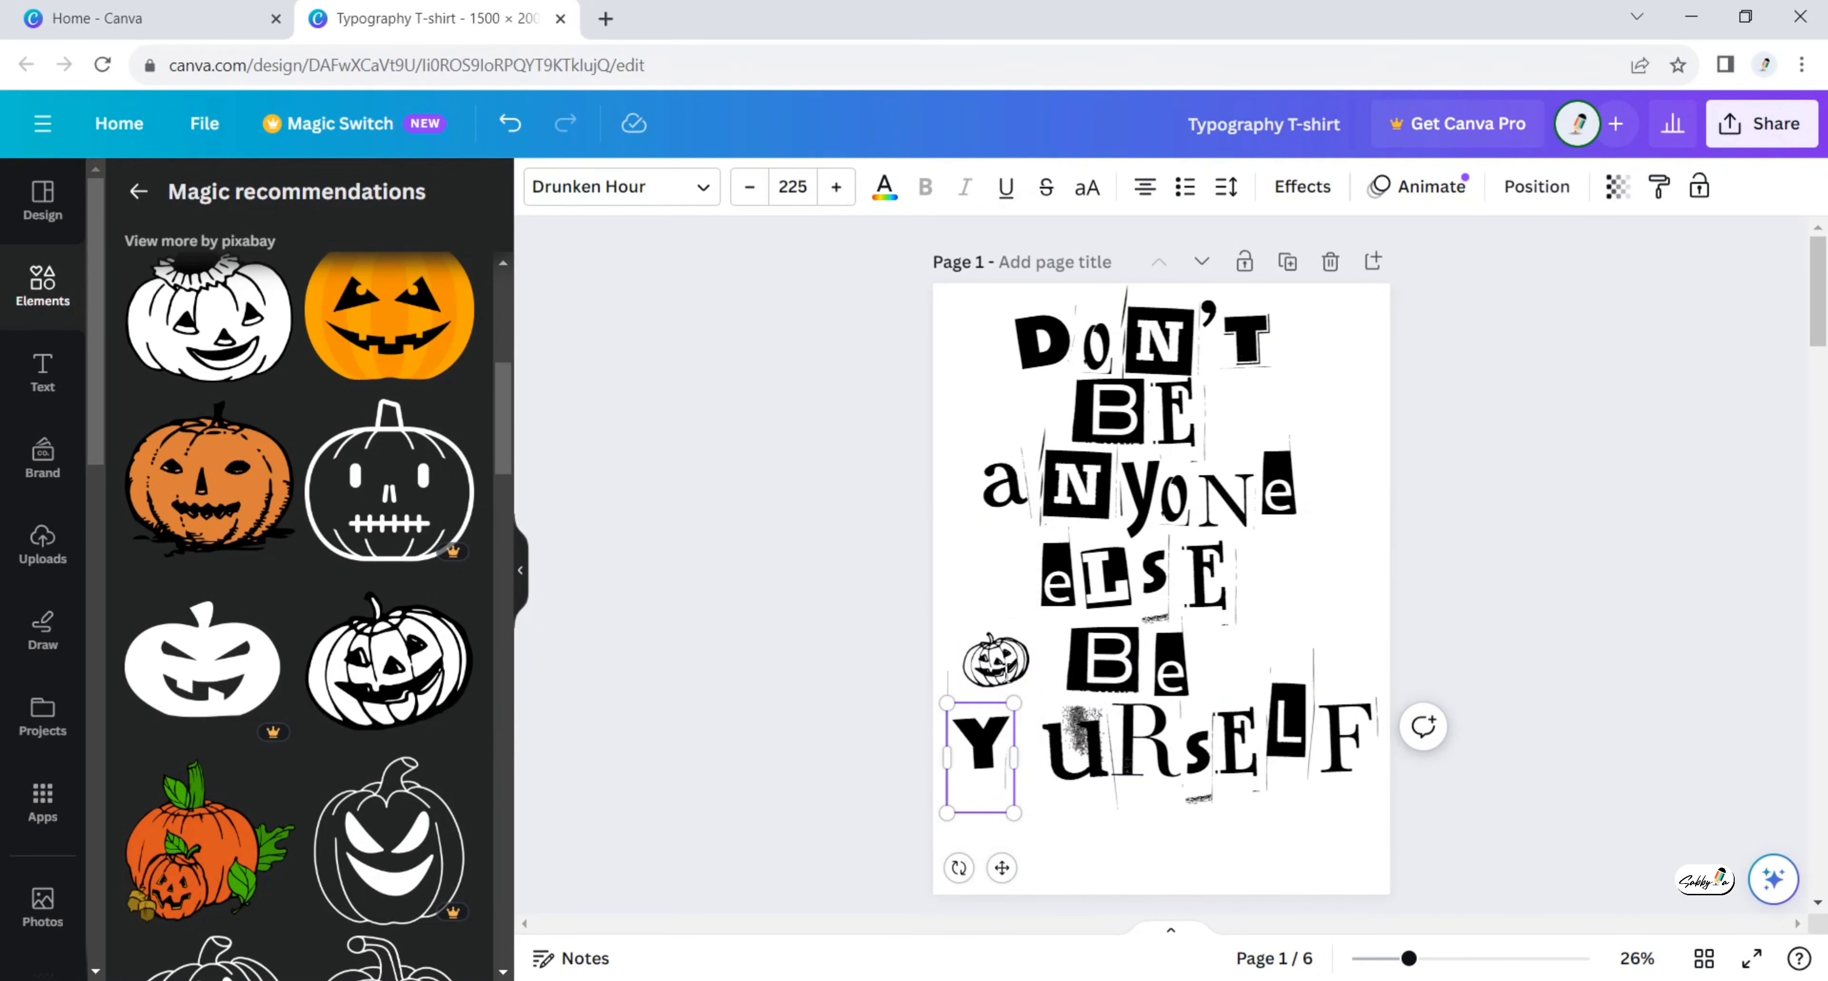
left_click(1001, 687)
left_click_drag(1001, 658, 1018, 758)
left_click(1111, 187)
left_click(194, 295)
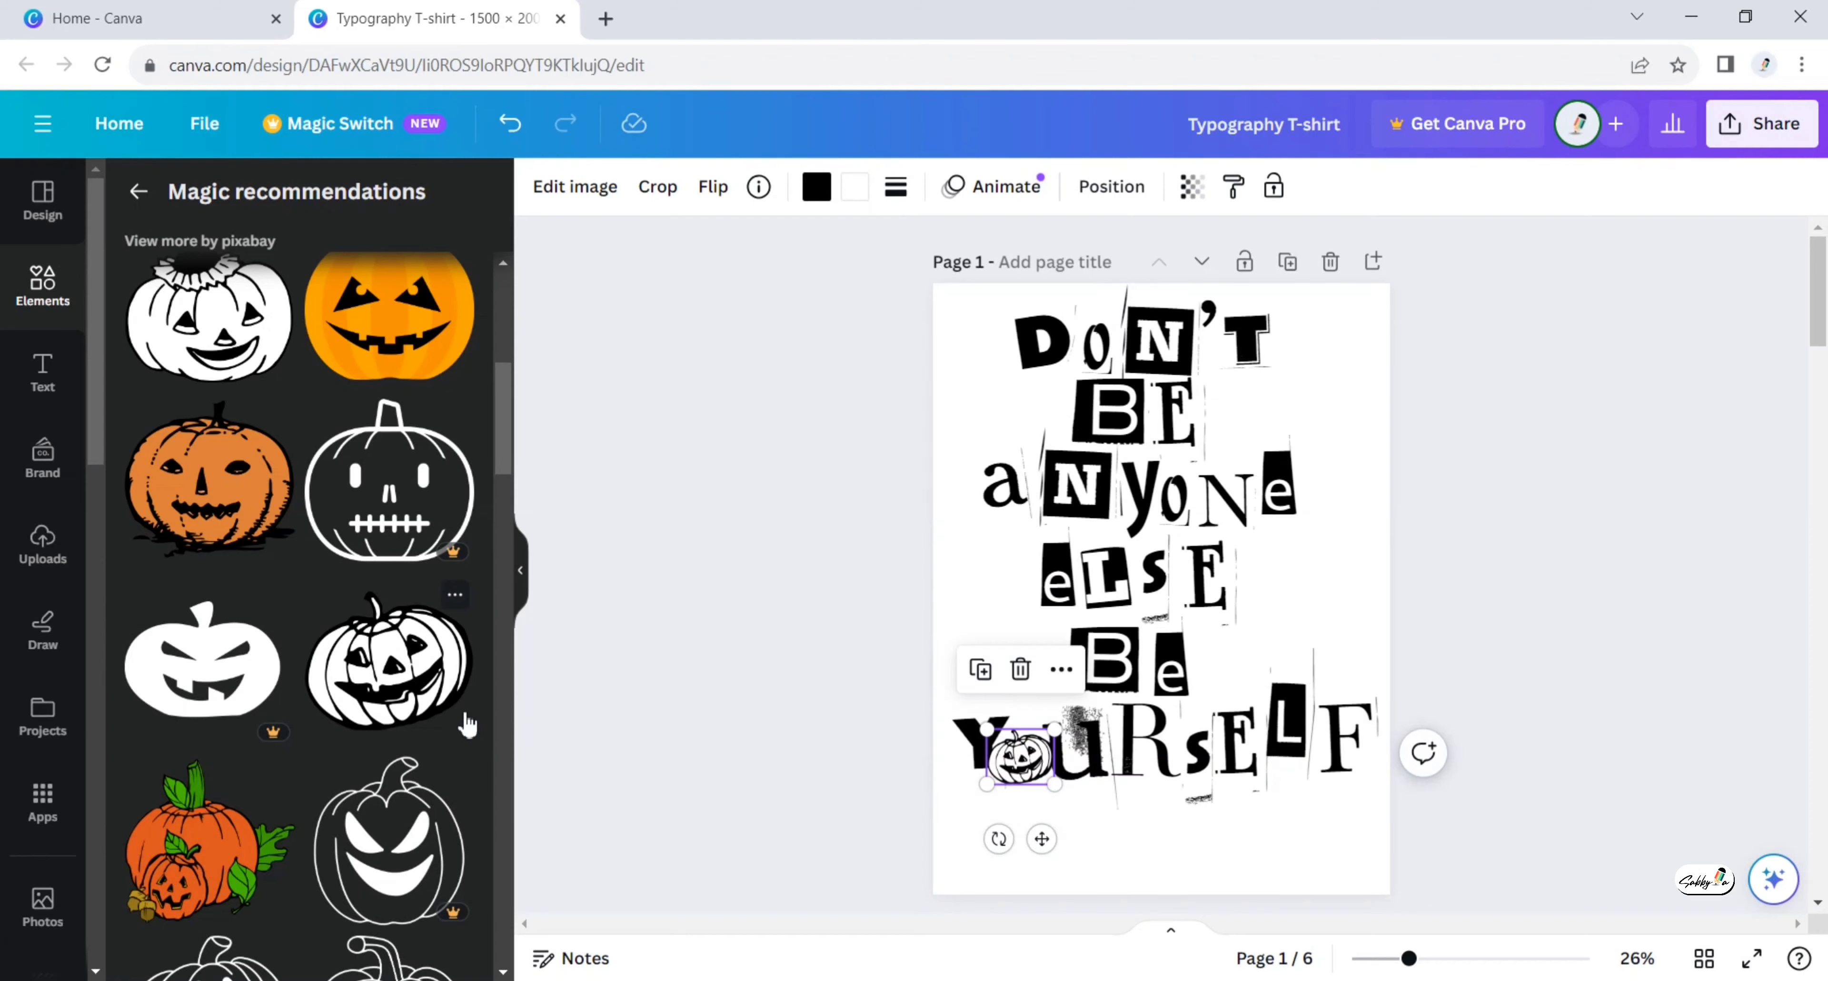
Show recommendations similar to the tilted pumpkin and add the pumpkin with the lifted lid beside the D of "Don't".
scroll(454, 724, "down", 6)
scroll(346, 645, "up", 15)
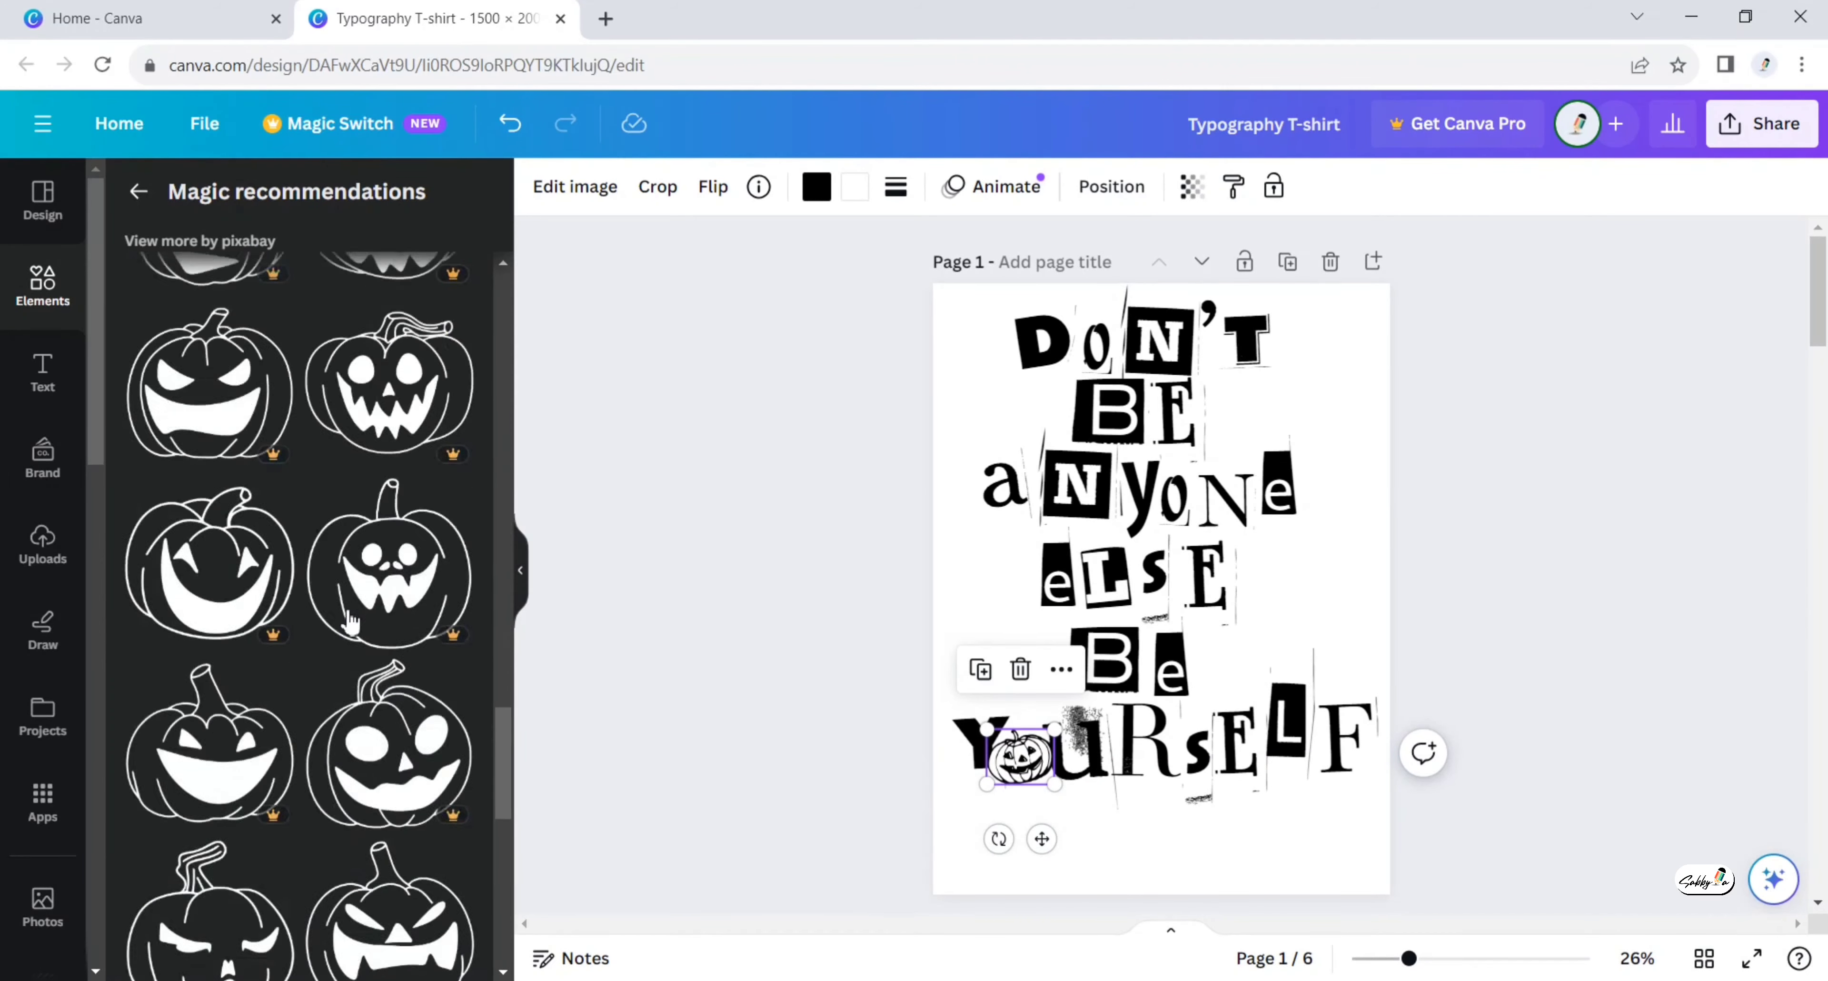
scroll(372, 574, "down", 5)
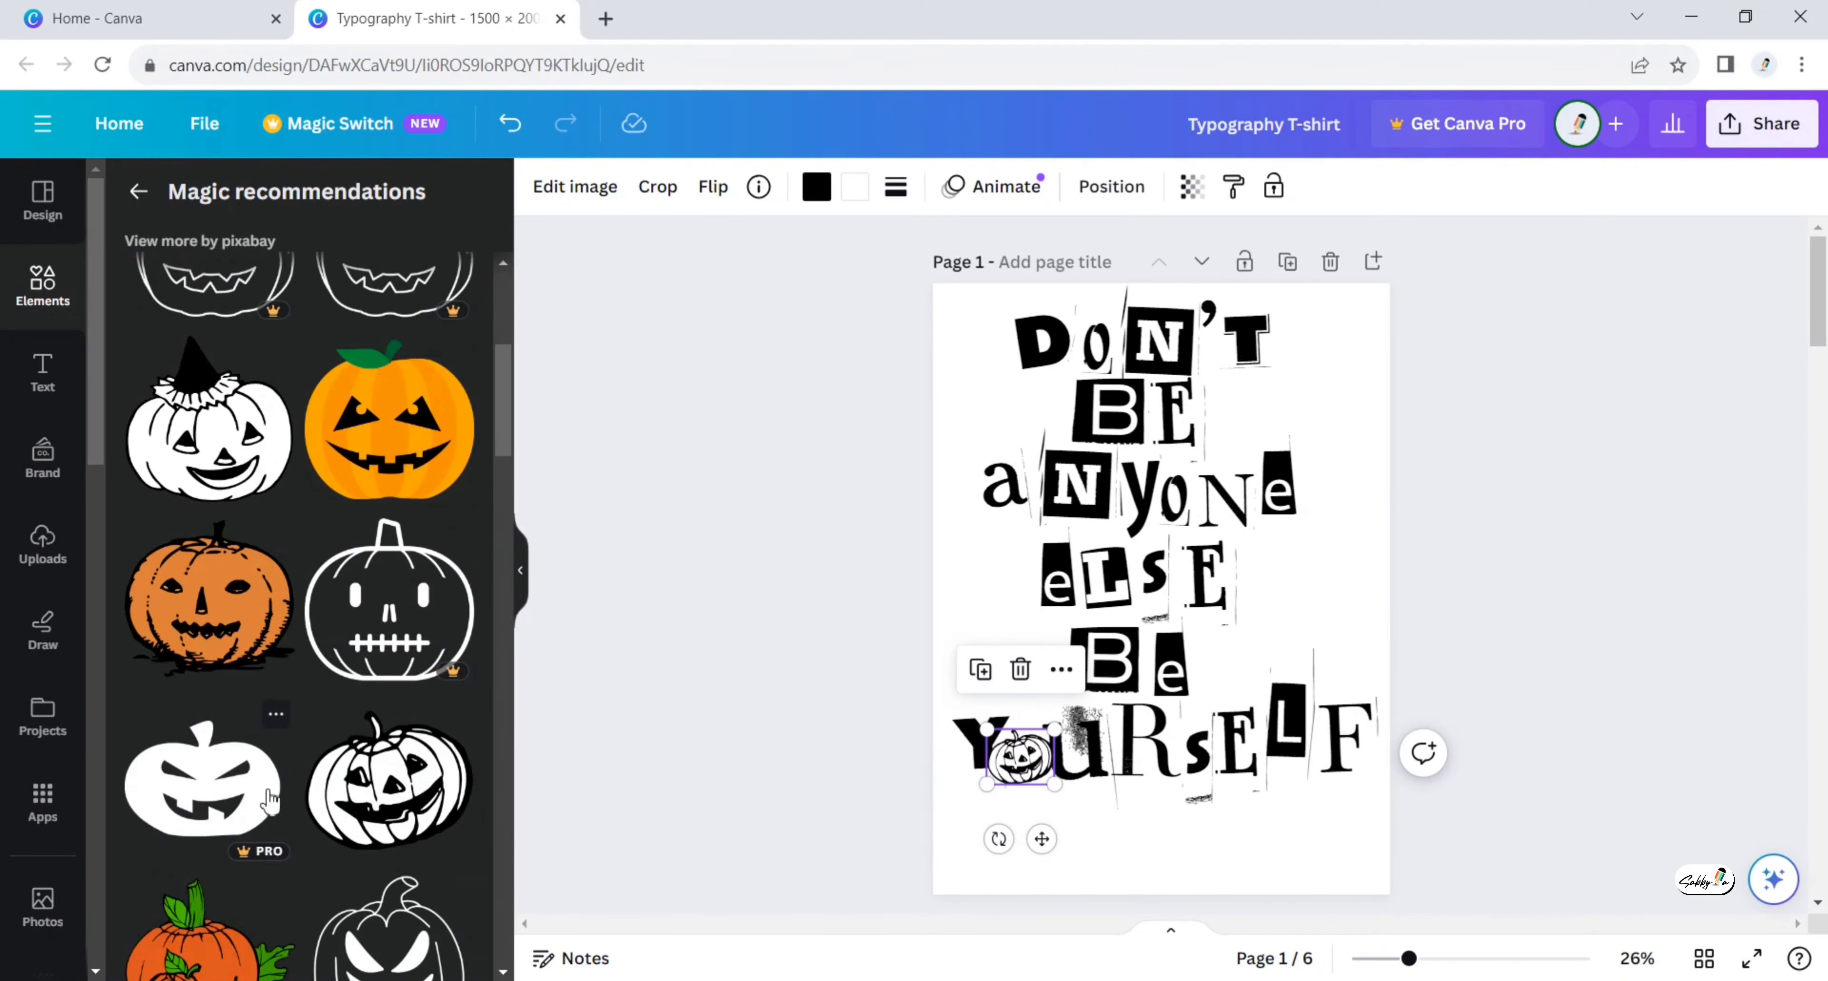
left_click(451, 716)
left_click(570, 849)
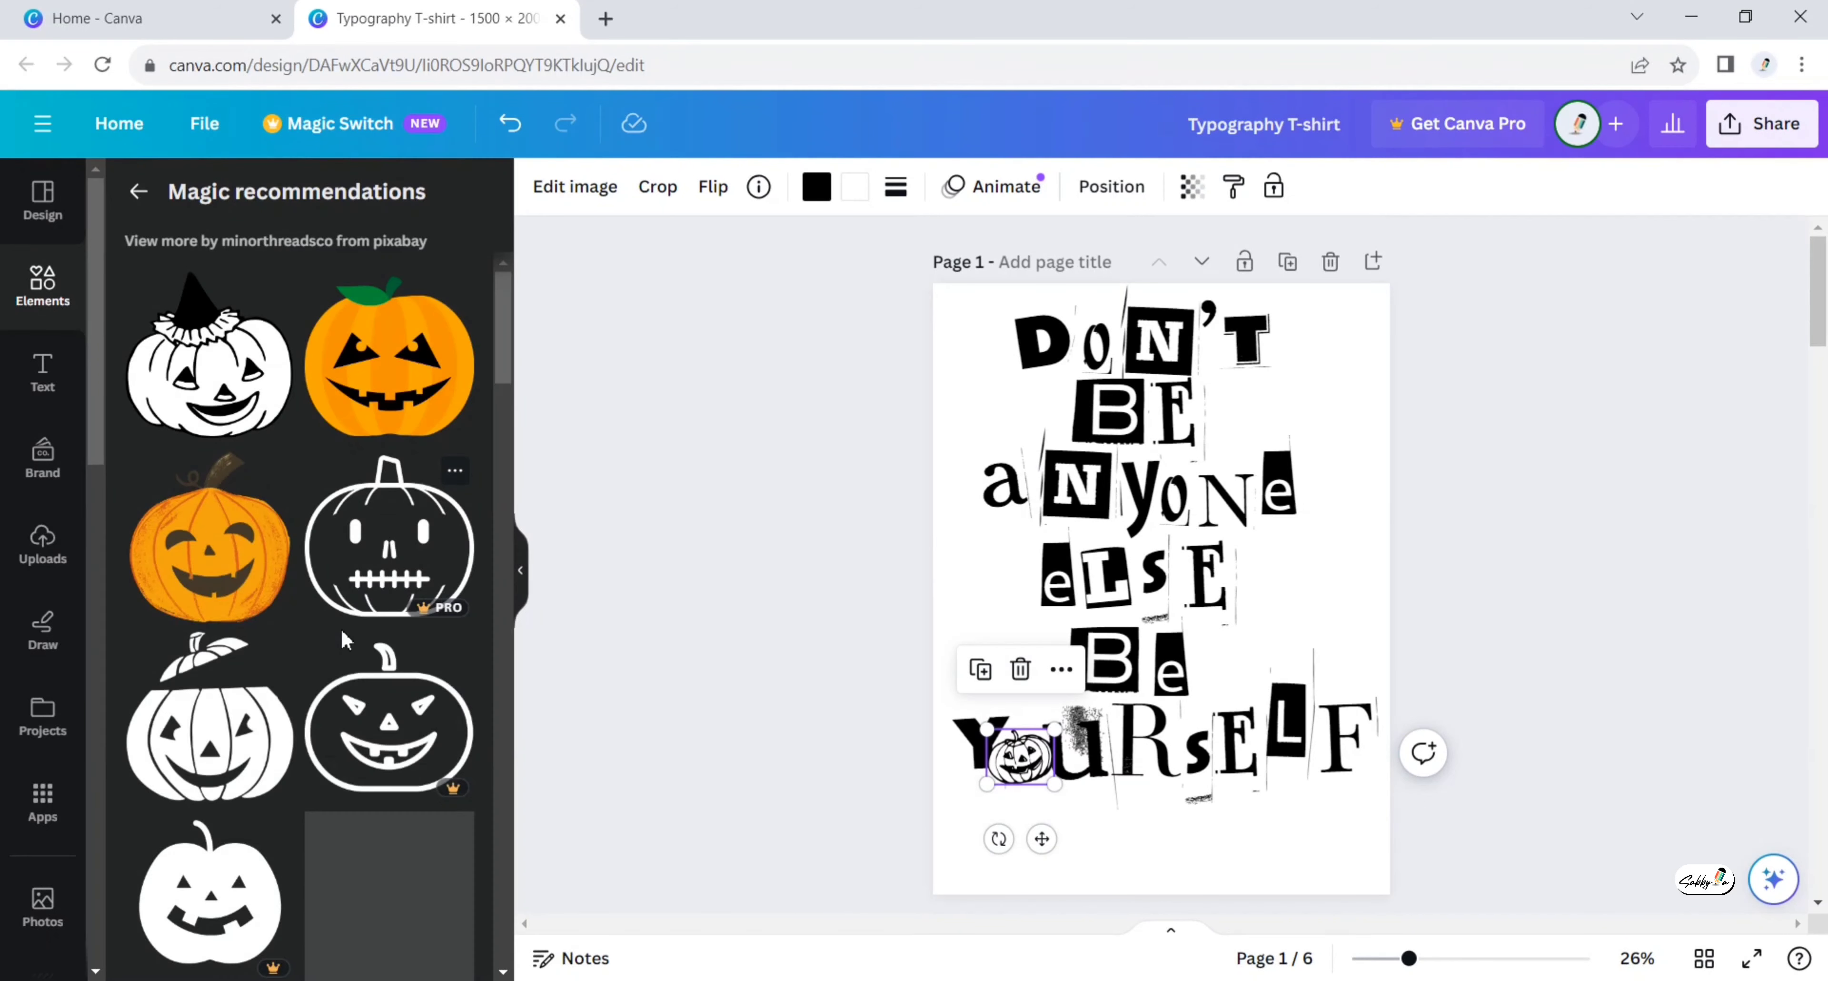
left_click_drag(455, 796, 976, 377)
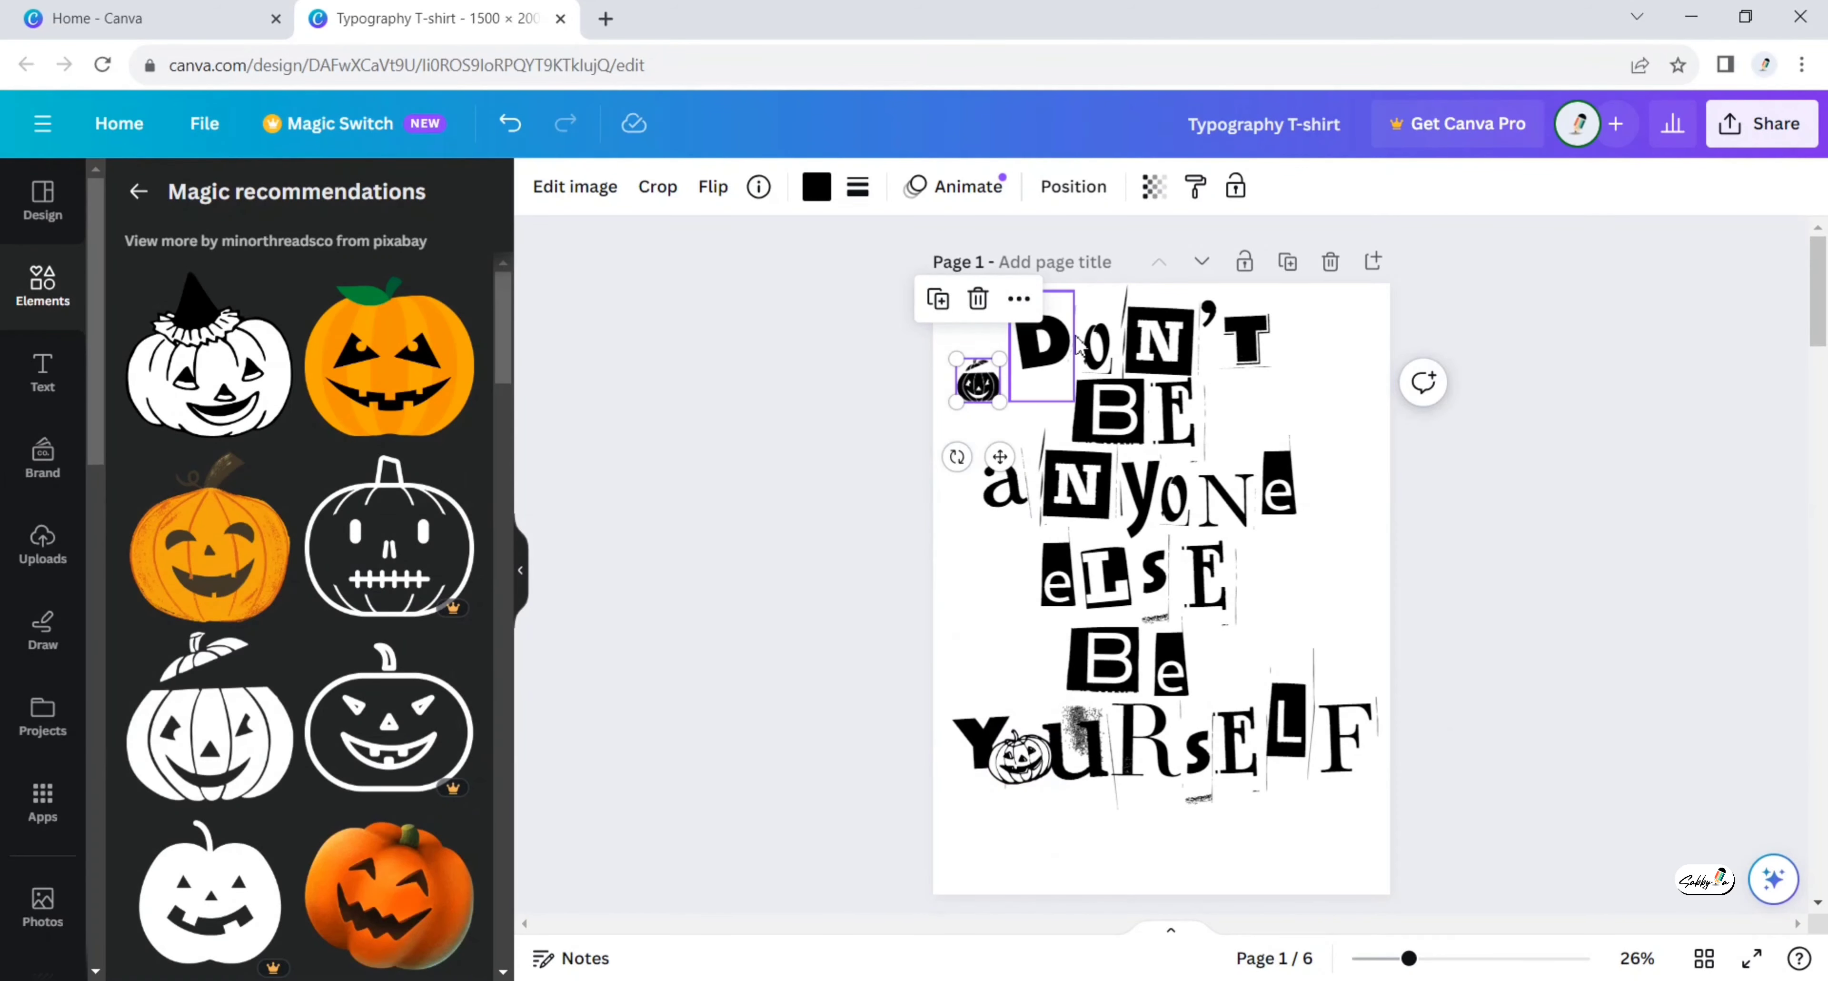
Delete the o of "Don't", enlarge the lifted-lid pumpkin to letter size, and fit it between the D and N.
left_click(1097, 345)
left_click(1179, 460)
left_click(985, 377)
left_click_drag(1000, 359, 1028, 331)
left_click_drag(1005, 375, 1103, 338)
left_click(1107, 412)
left_click(862, 385)
left_click(1095, 338)
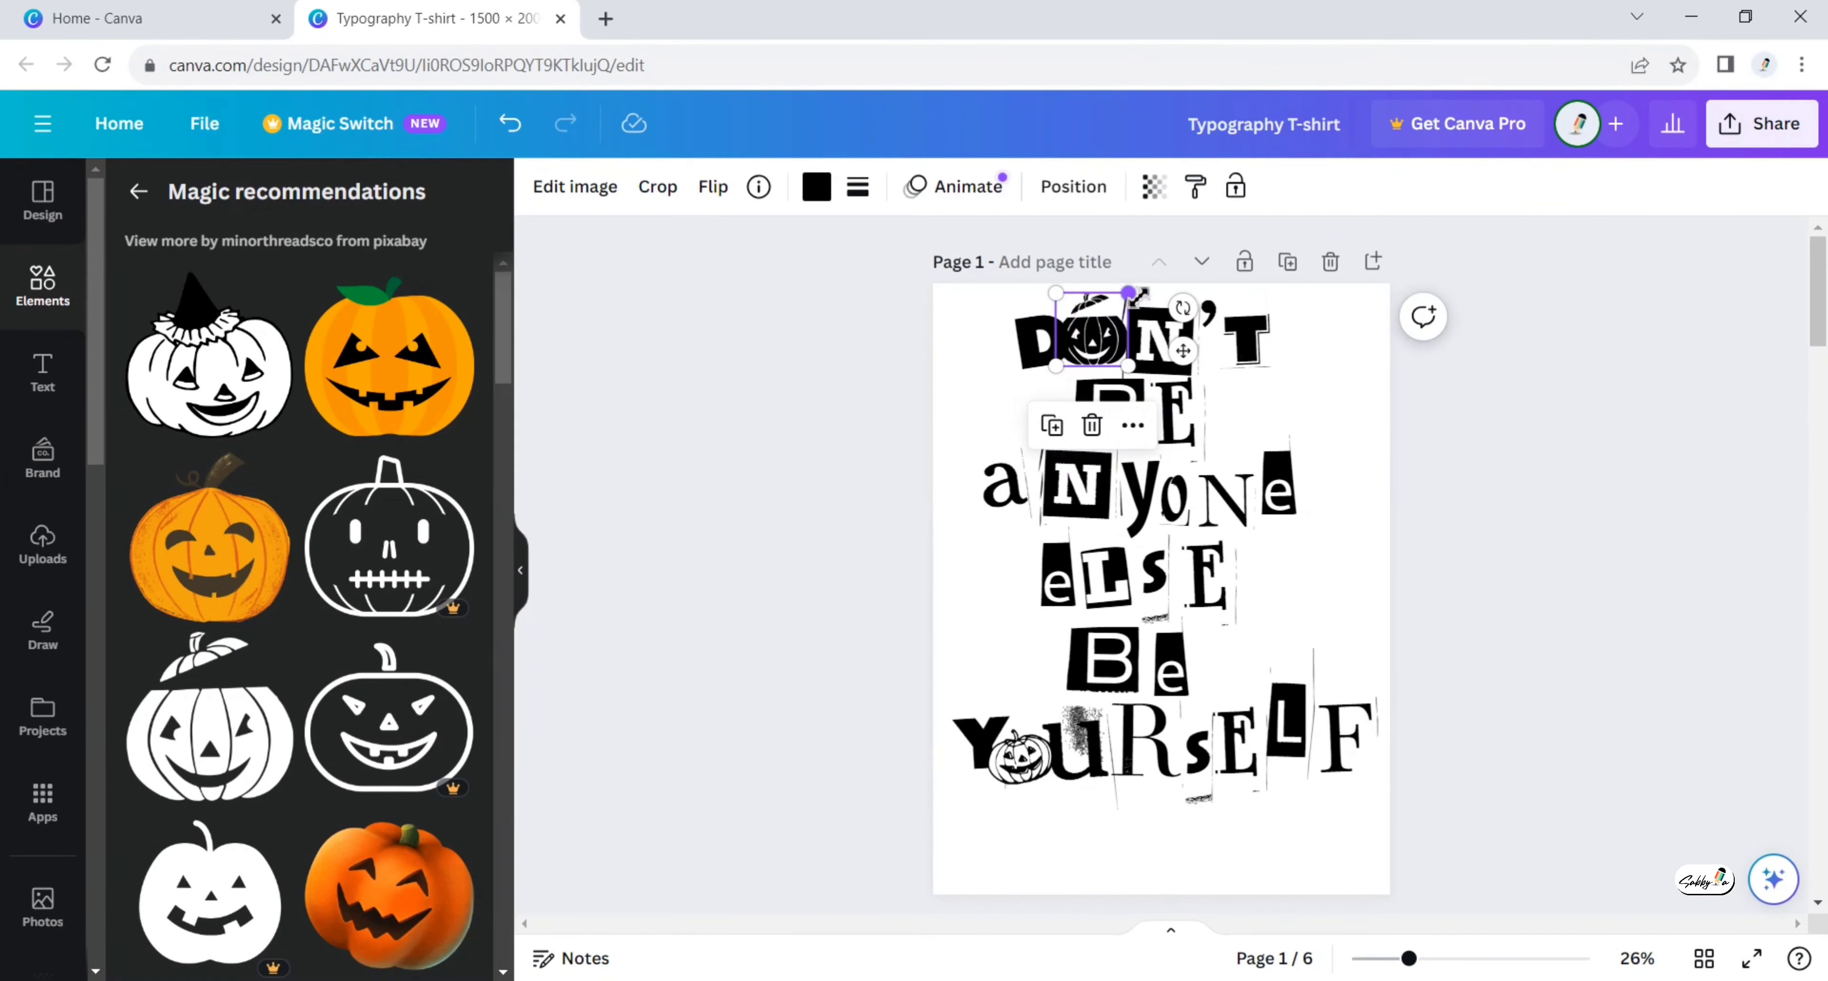
left_click_drag(1094, 339, 1093, 346)
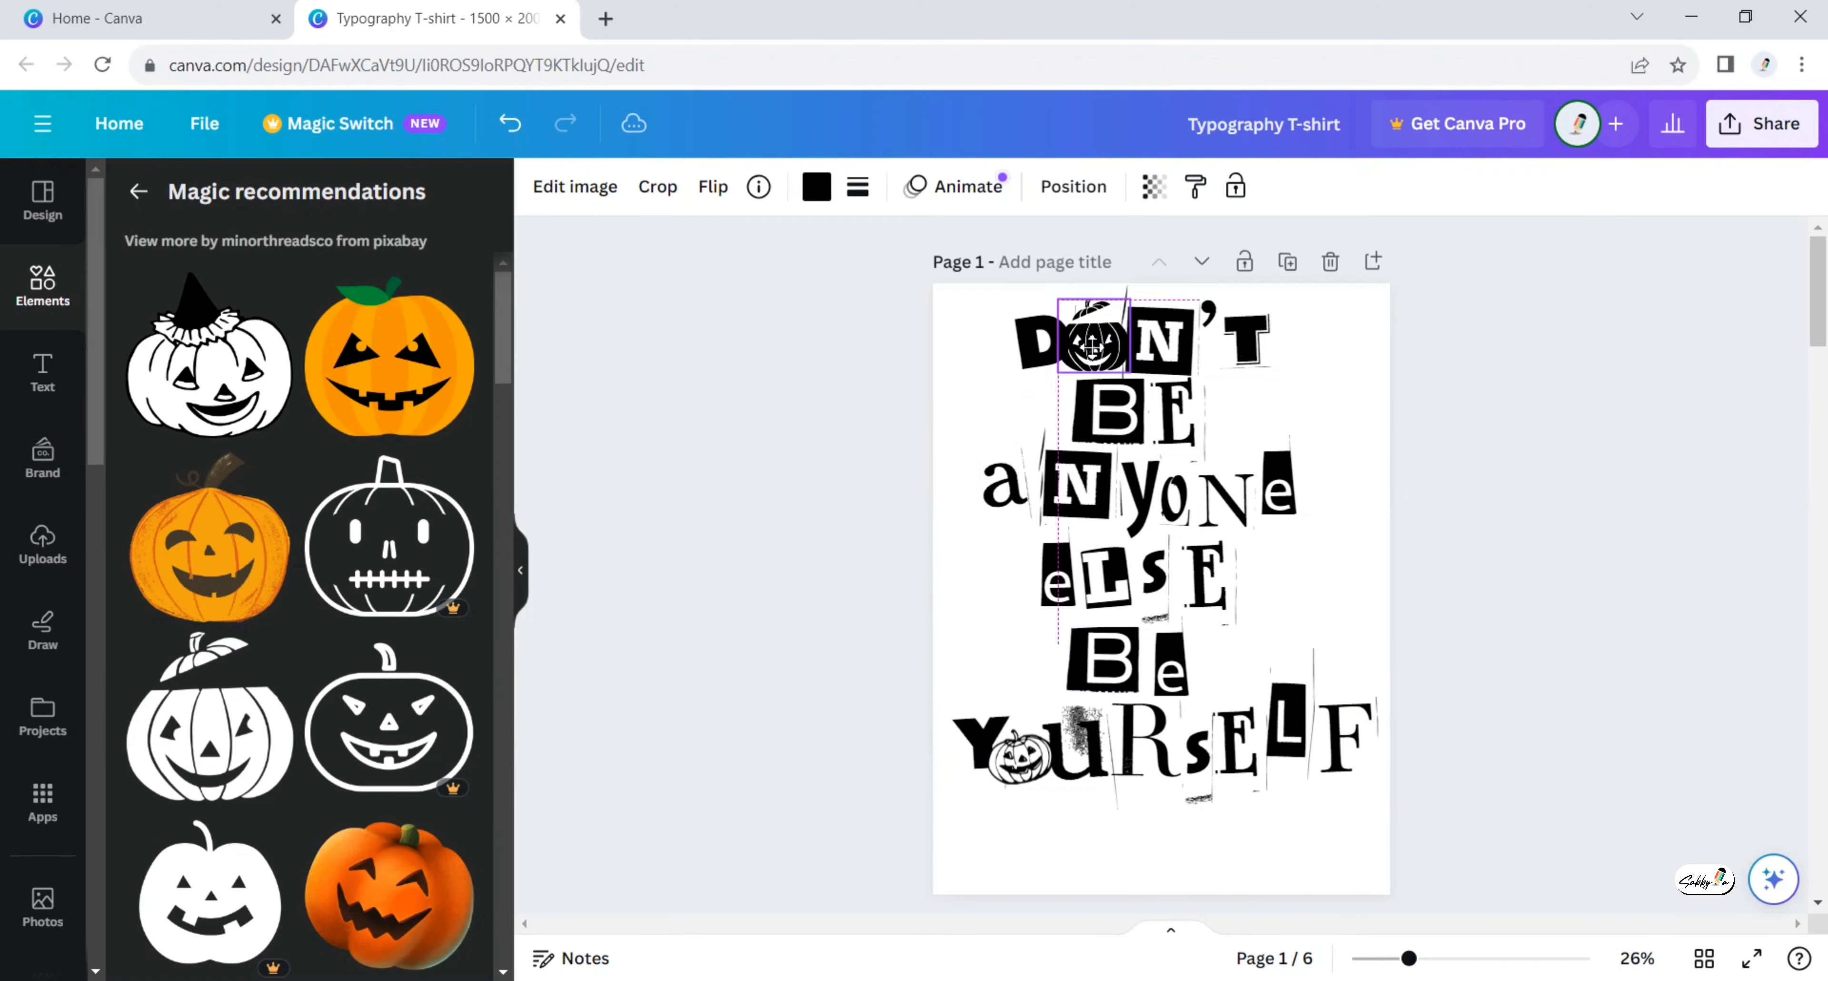
left_click(825, 420)
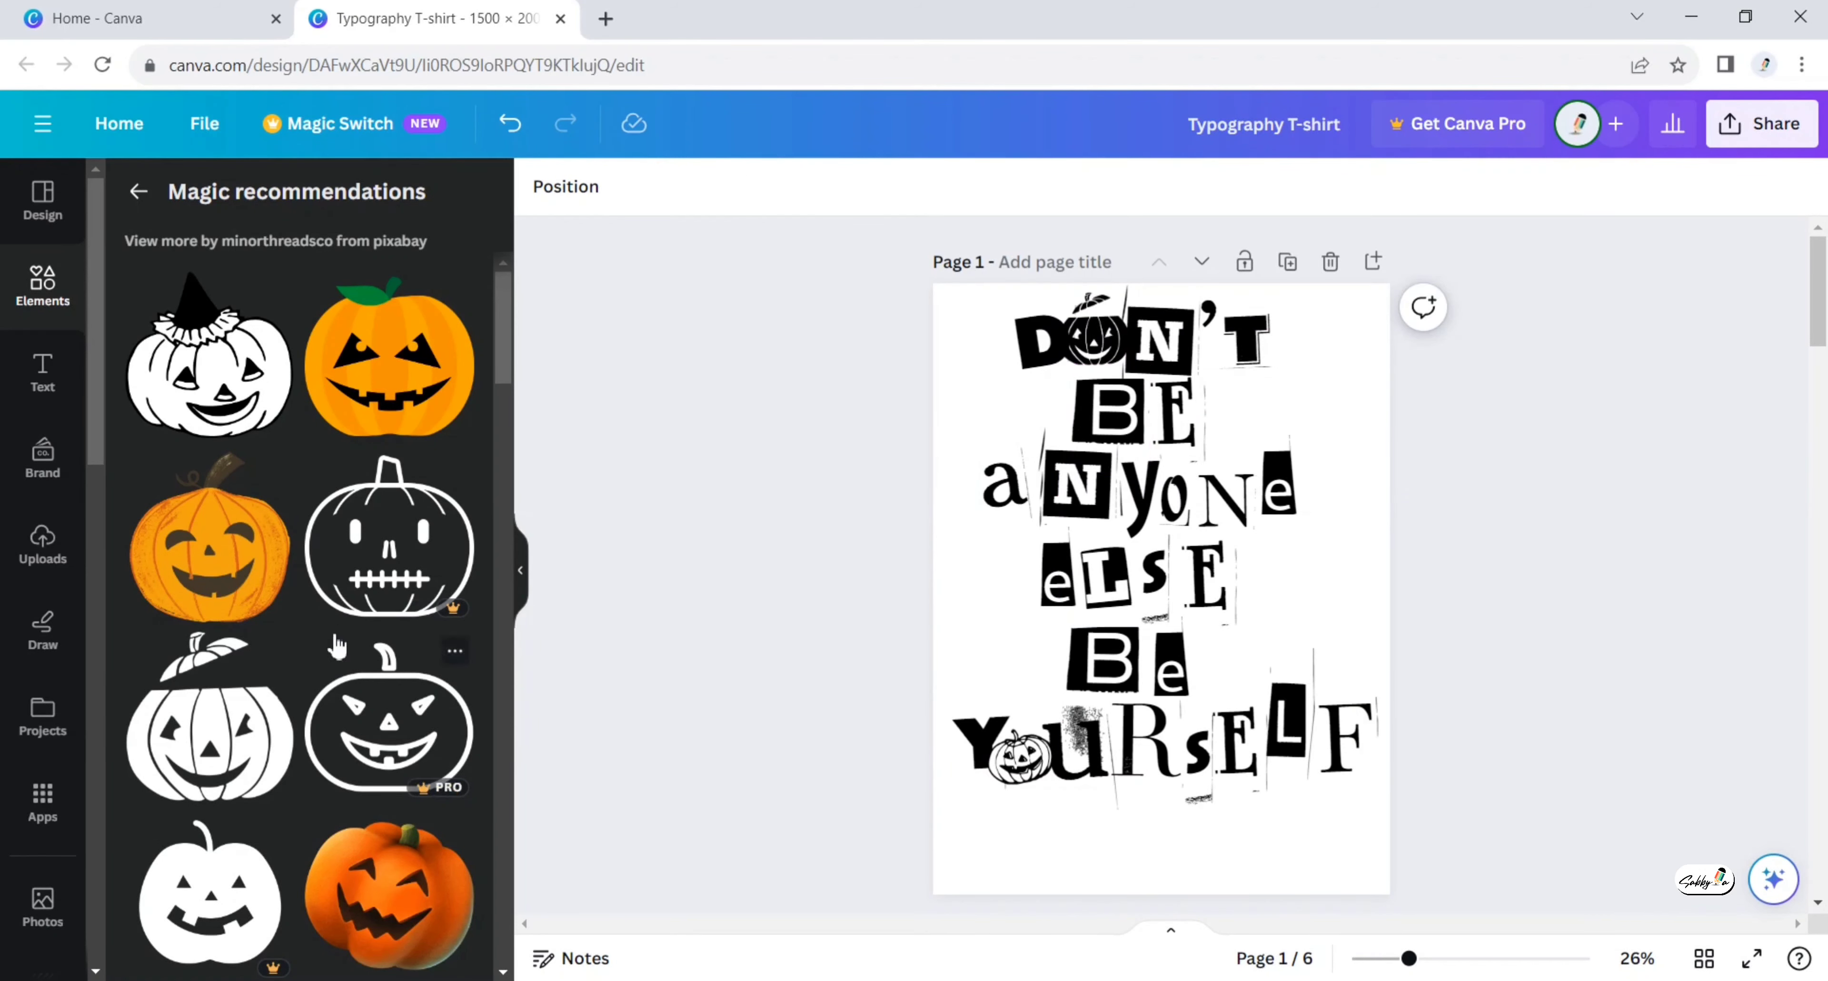
Add another black outlined jack-o'-lantern beside "else" from the pumpkin recommendations, and return to the halloween graphics.
scroll(336, 646, "down", 10)
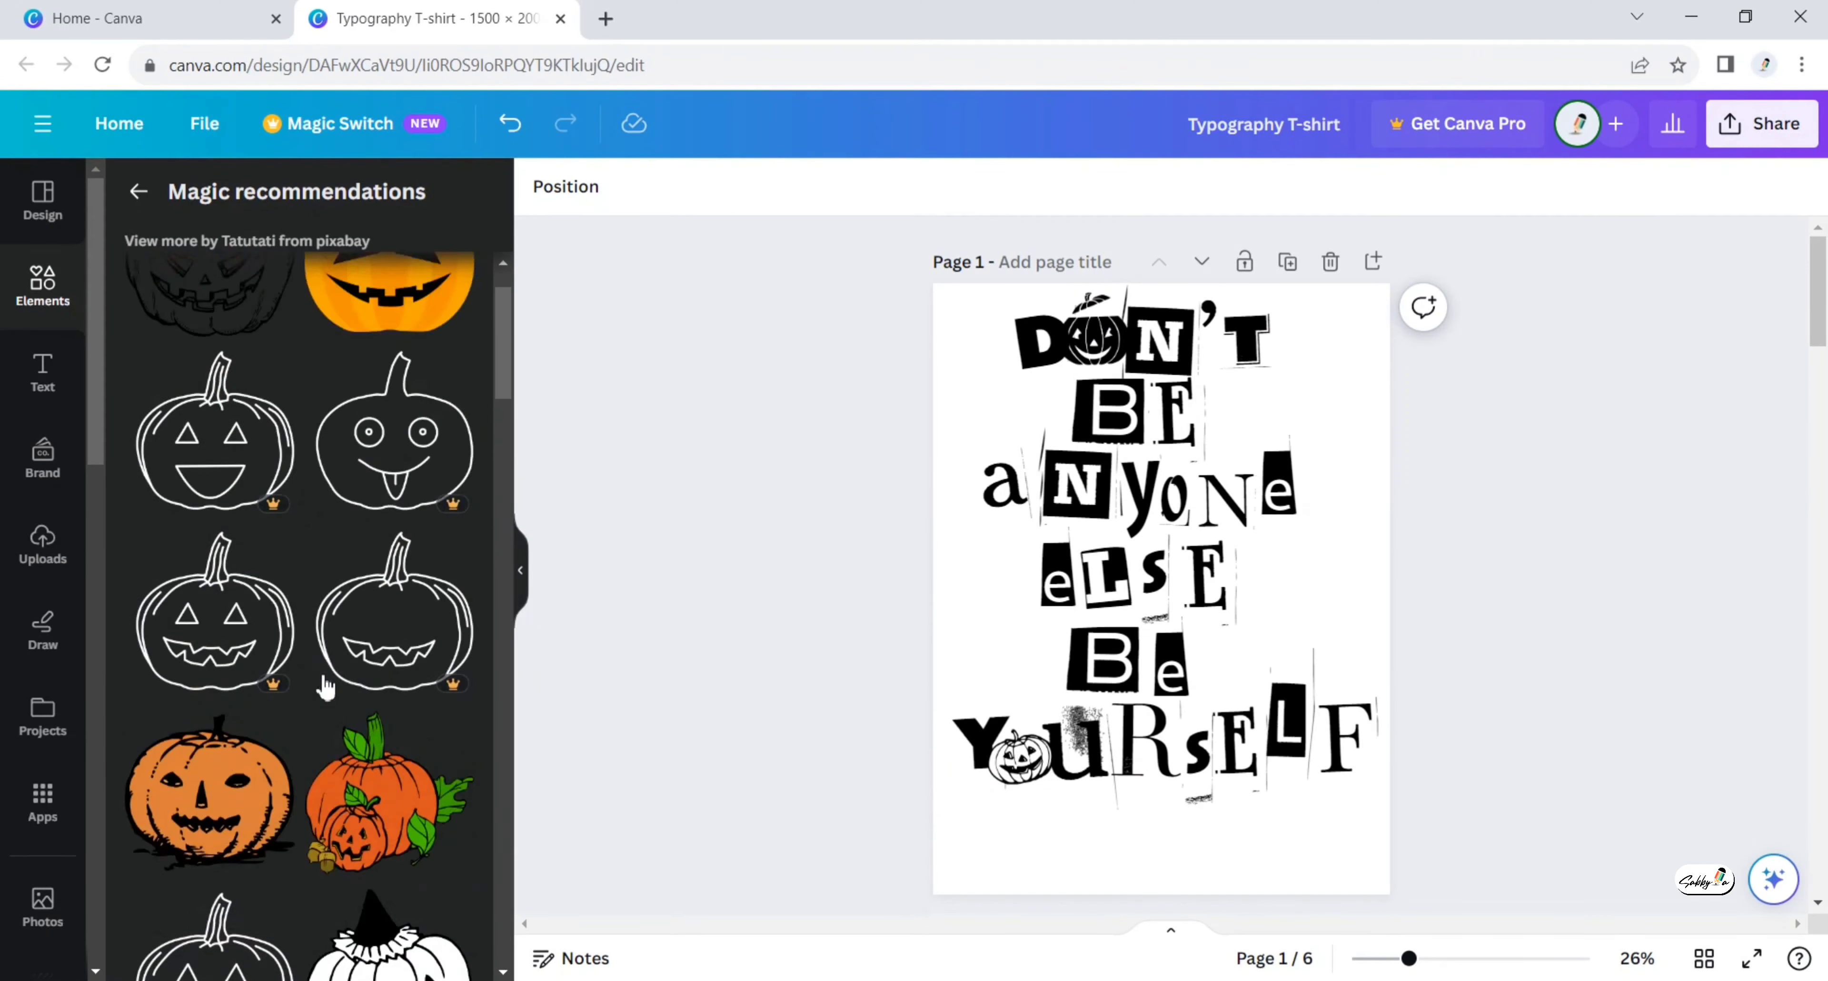
scroll(325, 687, "up", 2)
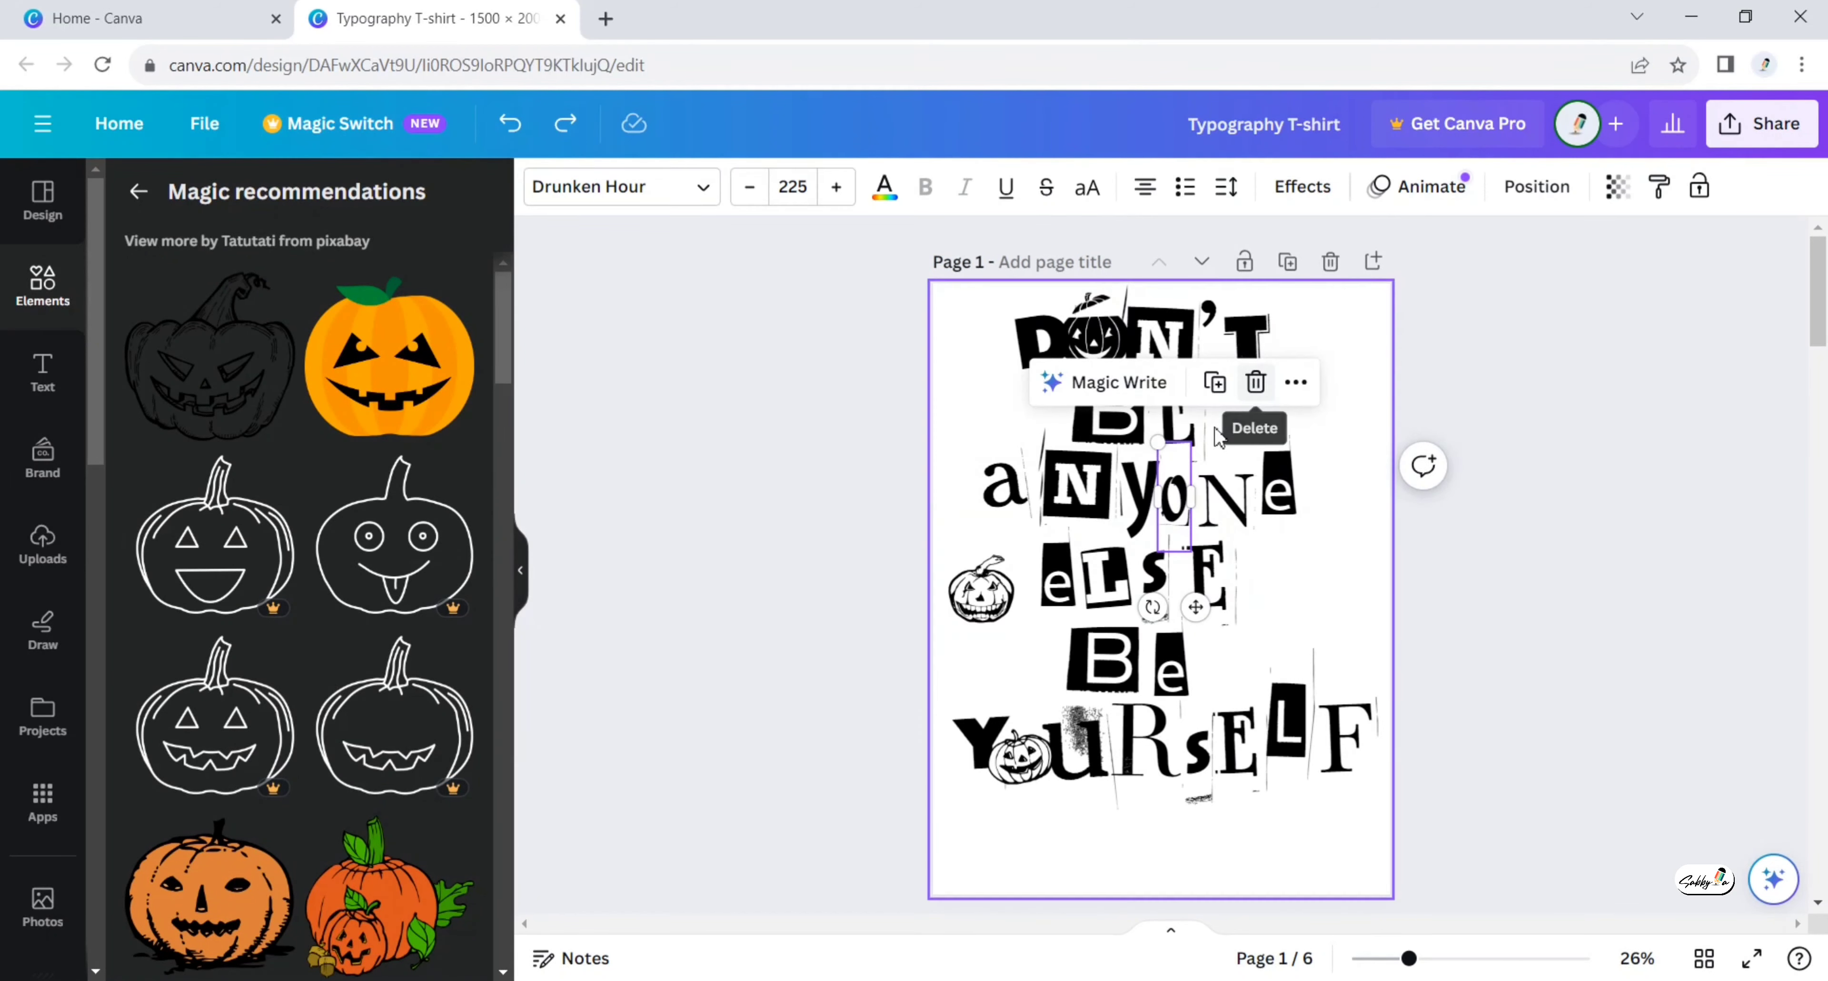
left_click(787, 583)
left_click(982, 589)
left_click(138, 191)
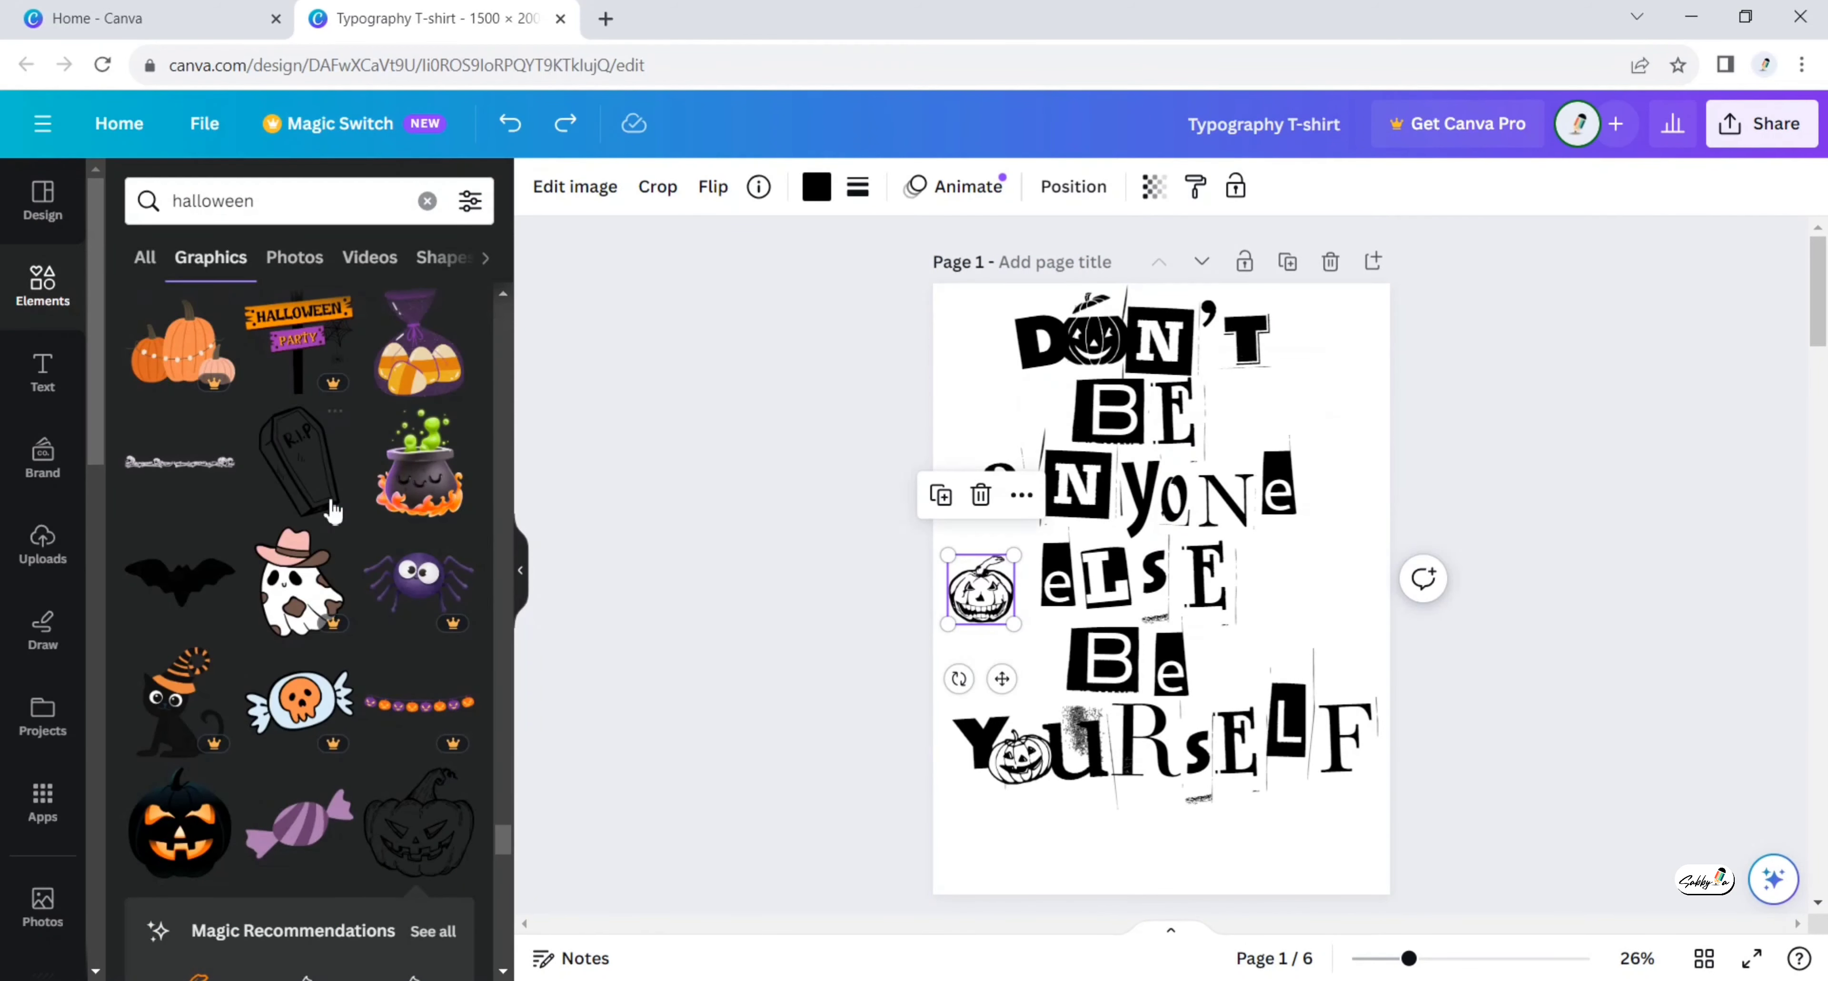
scroll(377, 696, "down", 10)
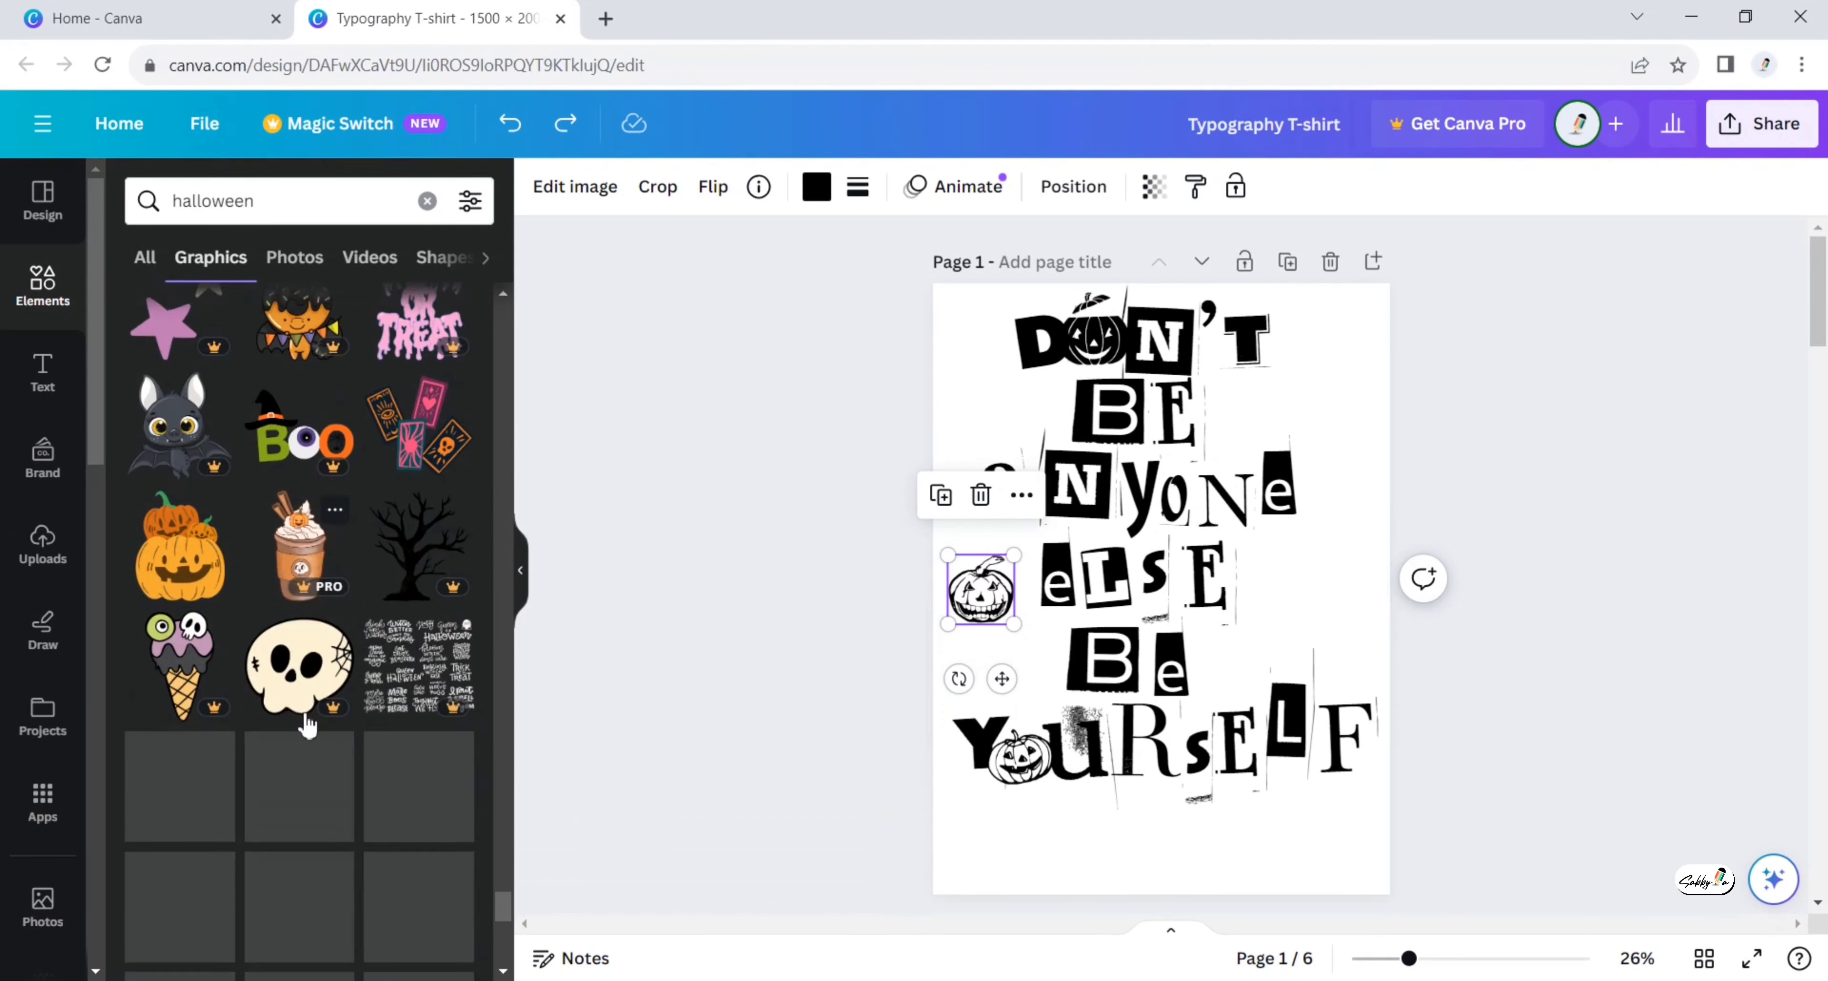
Replace the o of "anyone" with the jack-o'-lantern, slightly enlarging it and shifting the N and final e to make room.
left_click(1181, 501)
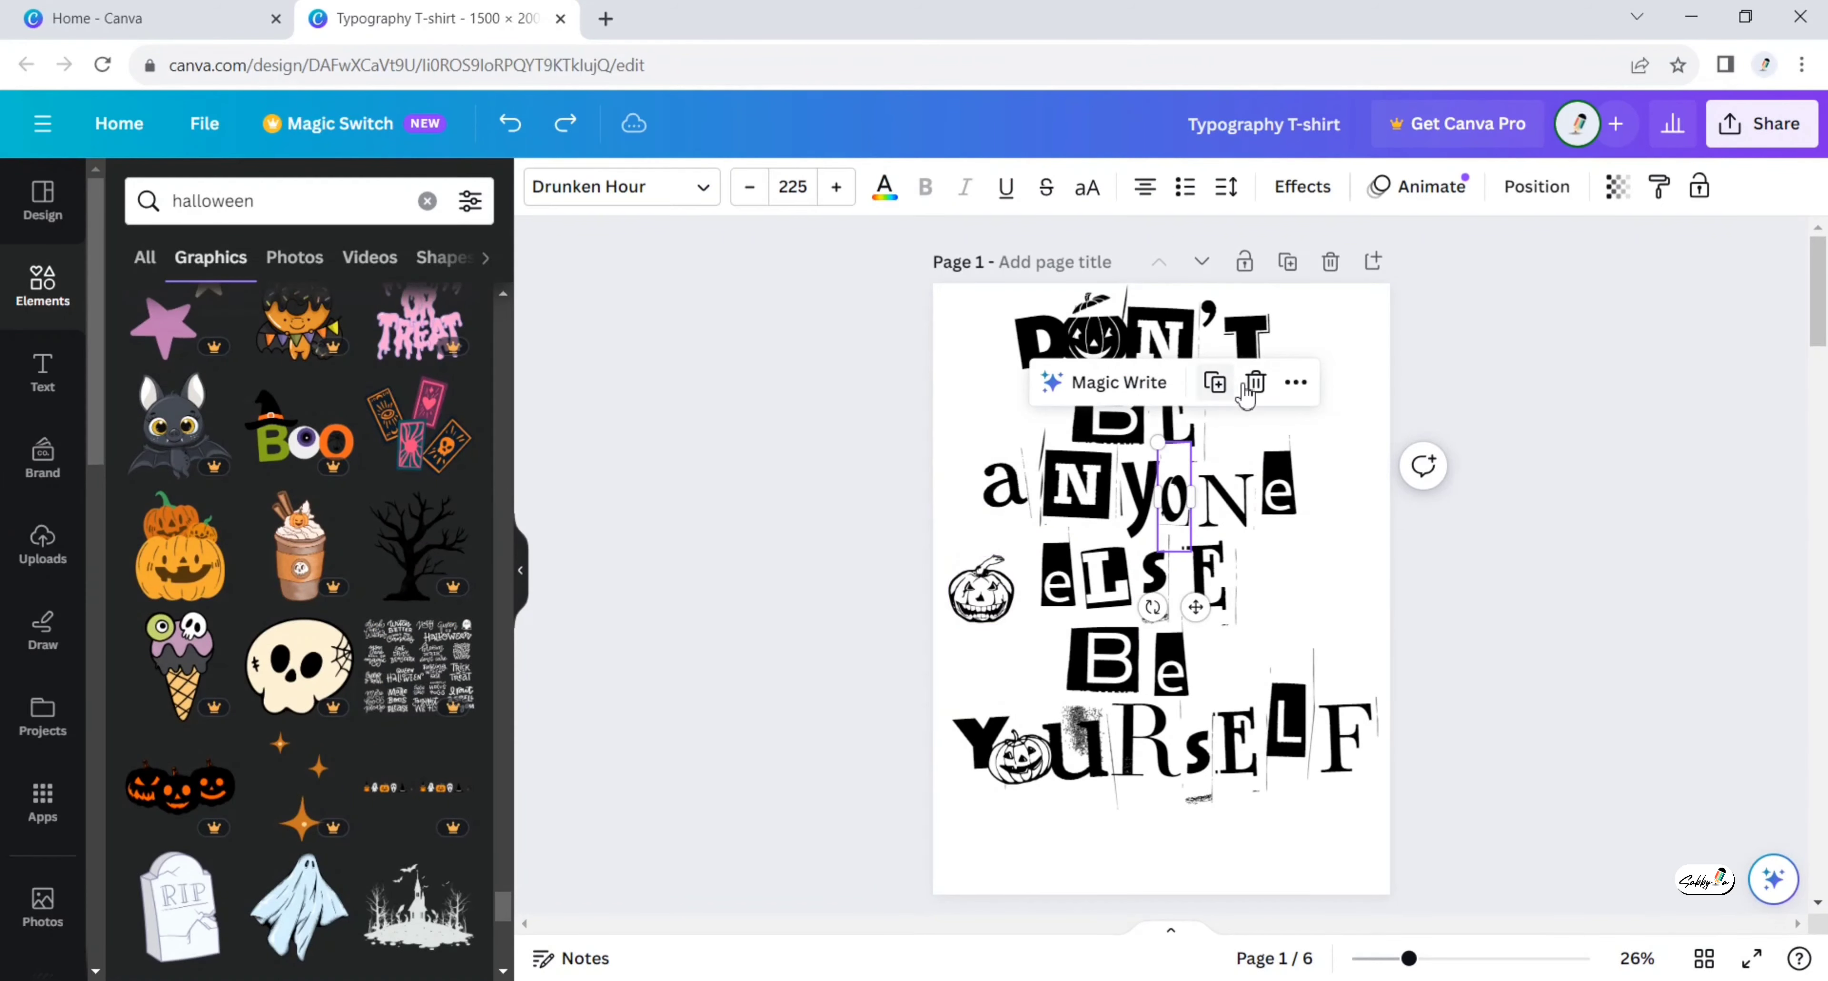
left_click(1252, 384)
left_click_drag(984, 593, 1180, 509)
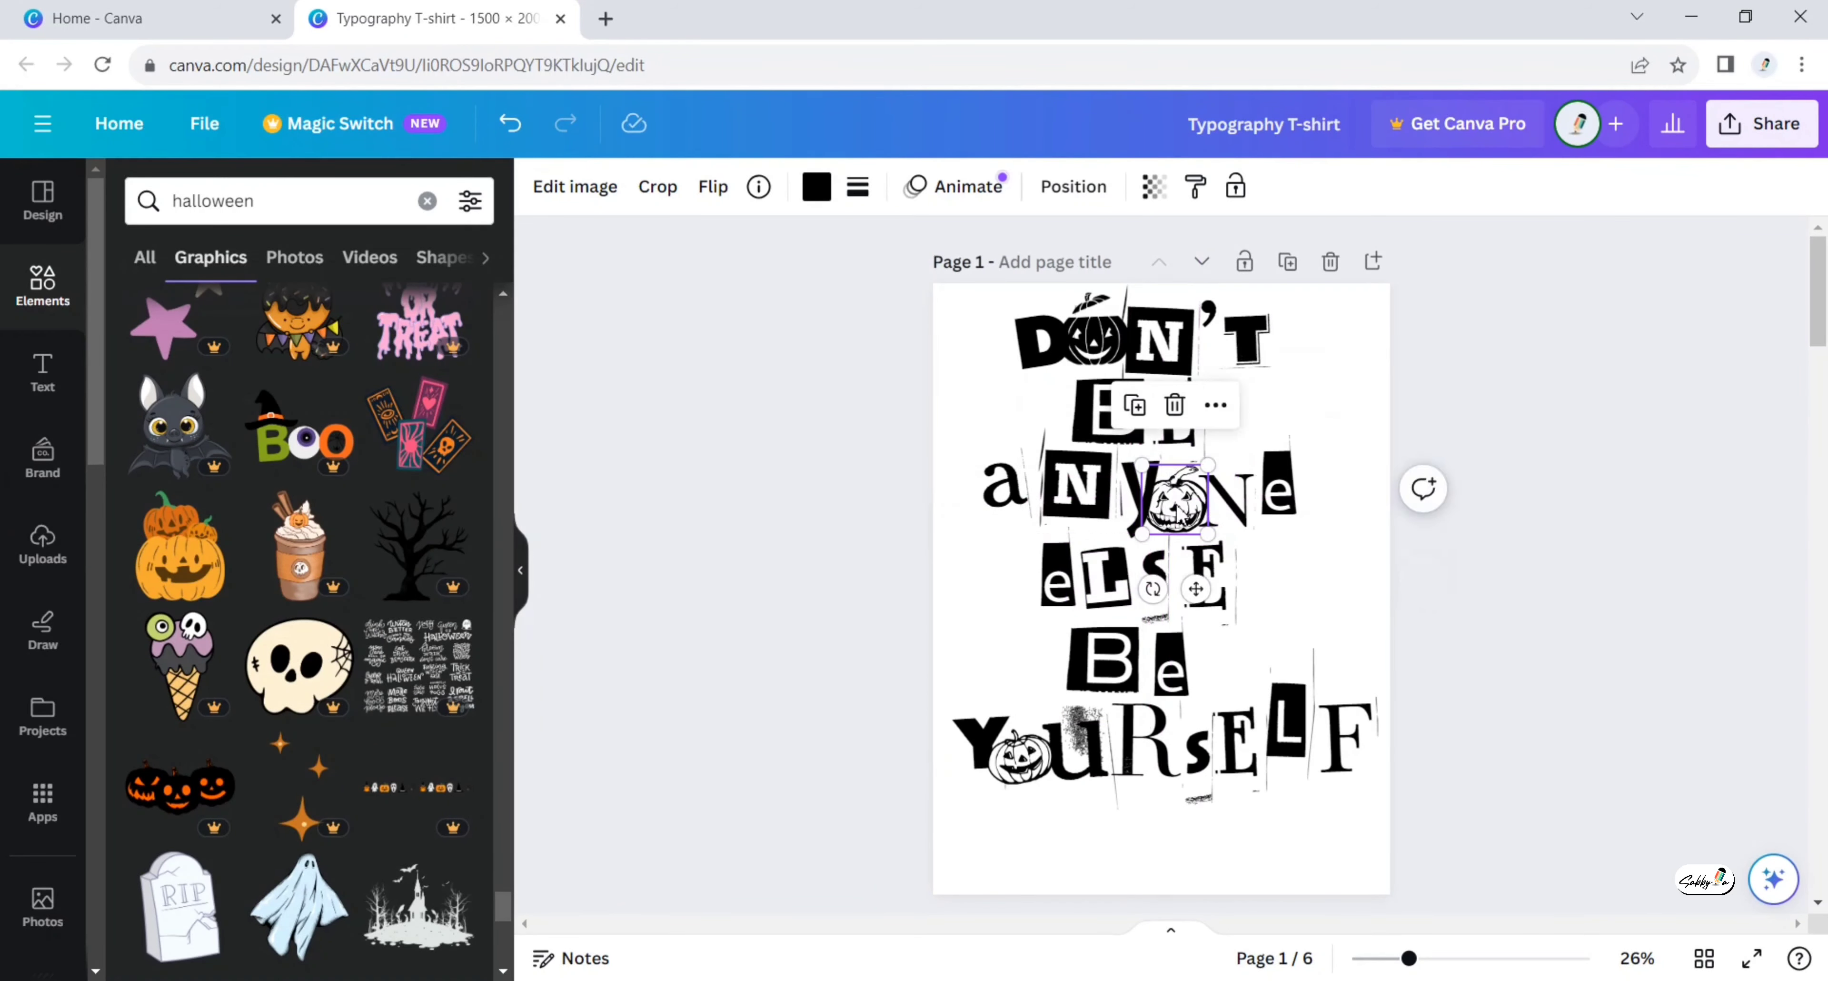
left_click(1073, 187)
left_click(1073, 188)
left_click(1286, 504)
left_click_drag(1288, 509, 1184, 508)
left_click_drag(1213, 464, 1216, 460)
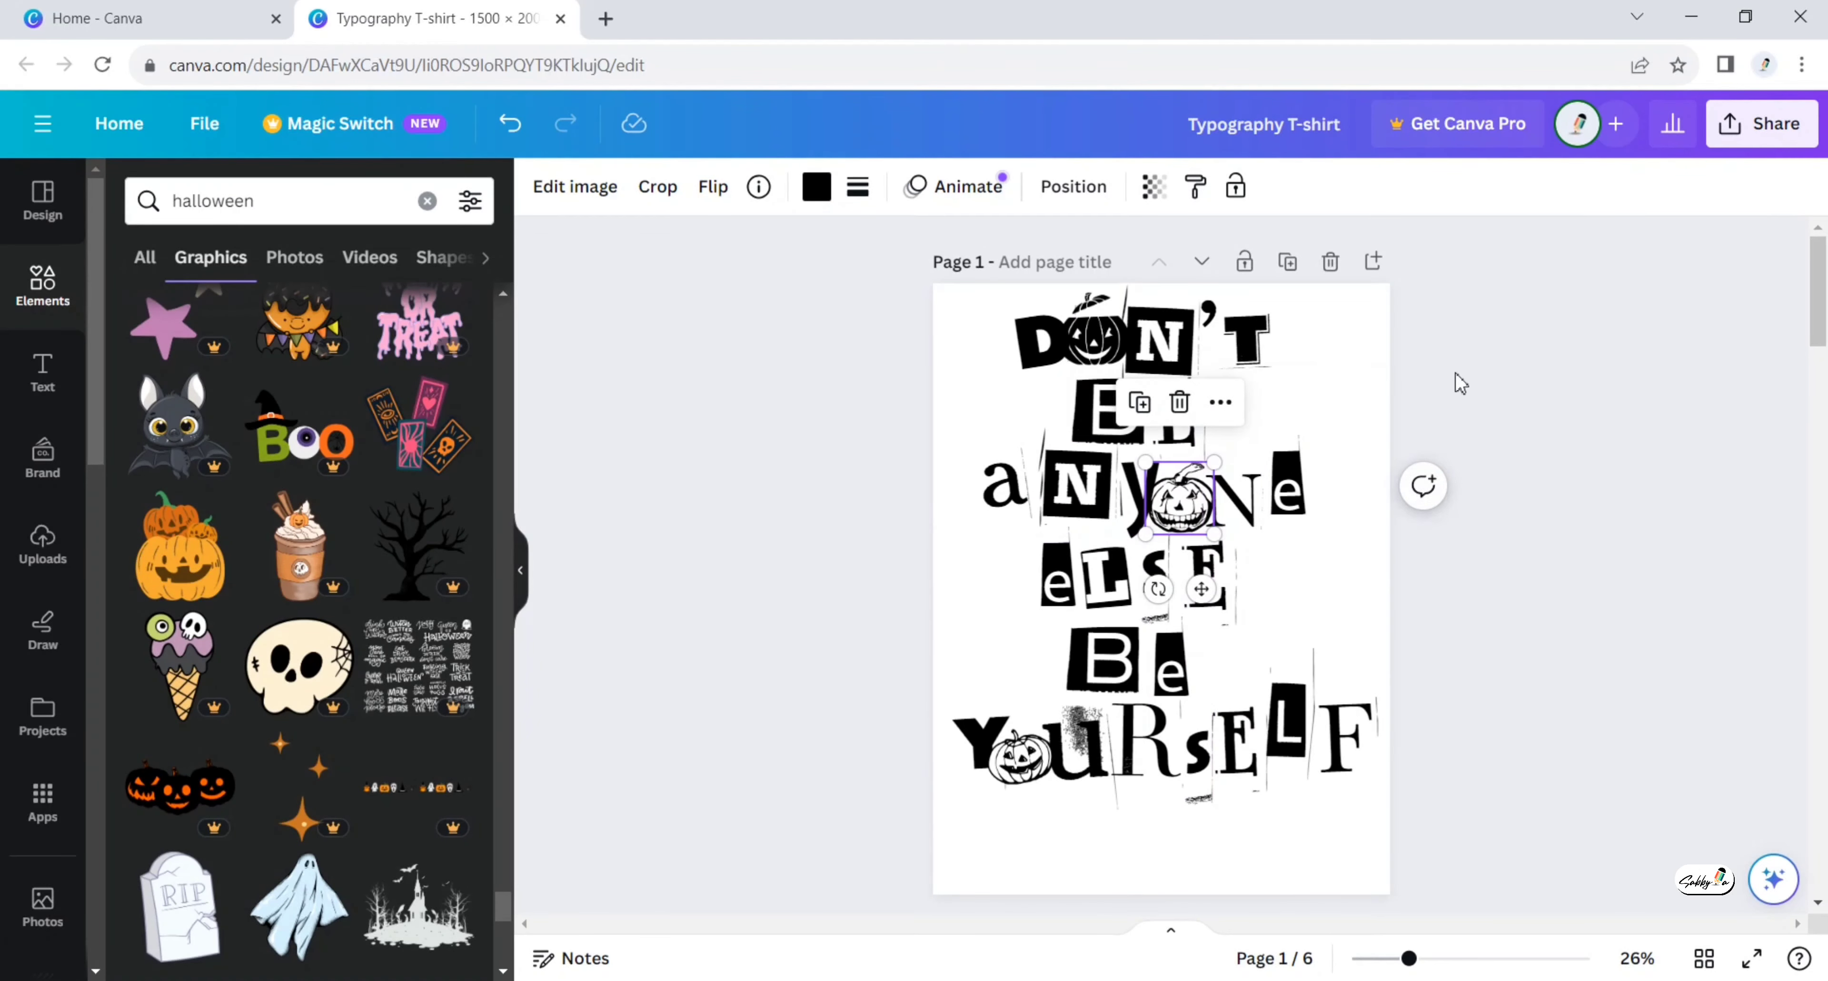
Place a small copy of the lifted-lid pumpkin from "Don't" centrally below "Yourself".
left_click(1457, 375)
left_click_drag(1107, 341, 1109, 822)
left_click_drag(1075, 859, 1124, 781)
left_click_drag(1106, 818, 1111, 825)
Complete a row of three small pumpkins below "Yourself" with copies of the "anyone" and "Yourself" jack-o'-lanterns.
left_click_drag(1180, 497, 1186, 803)
left_click(1020, 757)
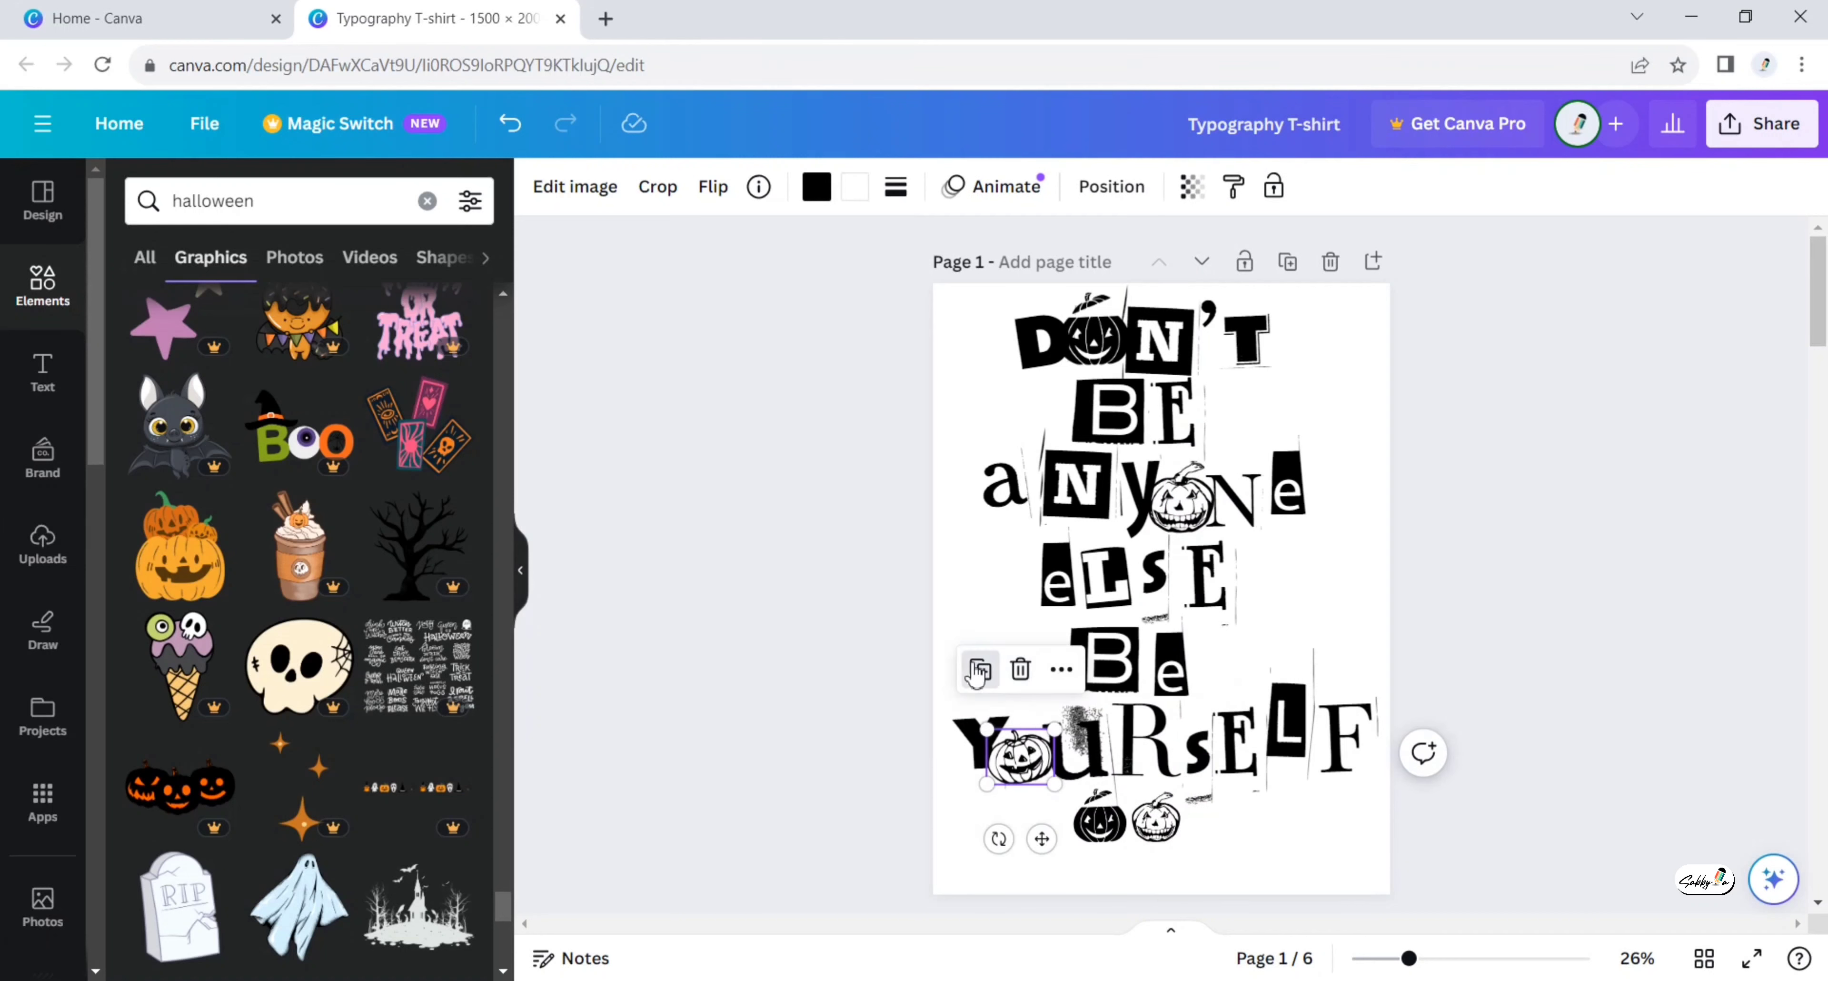
left_click(979, 669)
left_click_drag(1037, 769, 1212, 825)
left_click(804, 776)
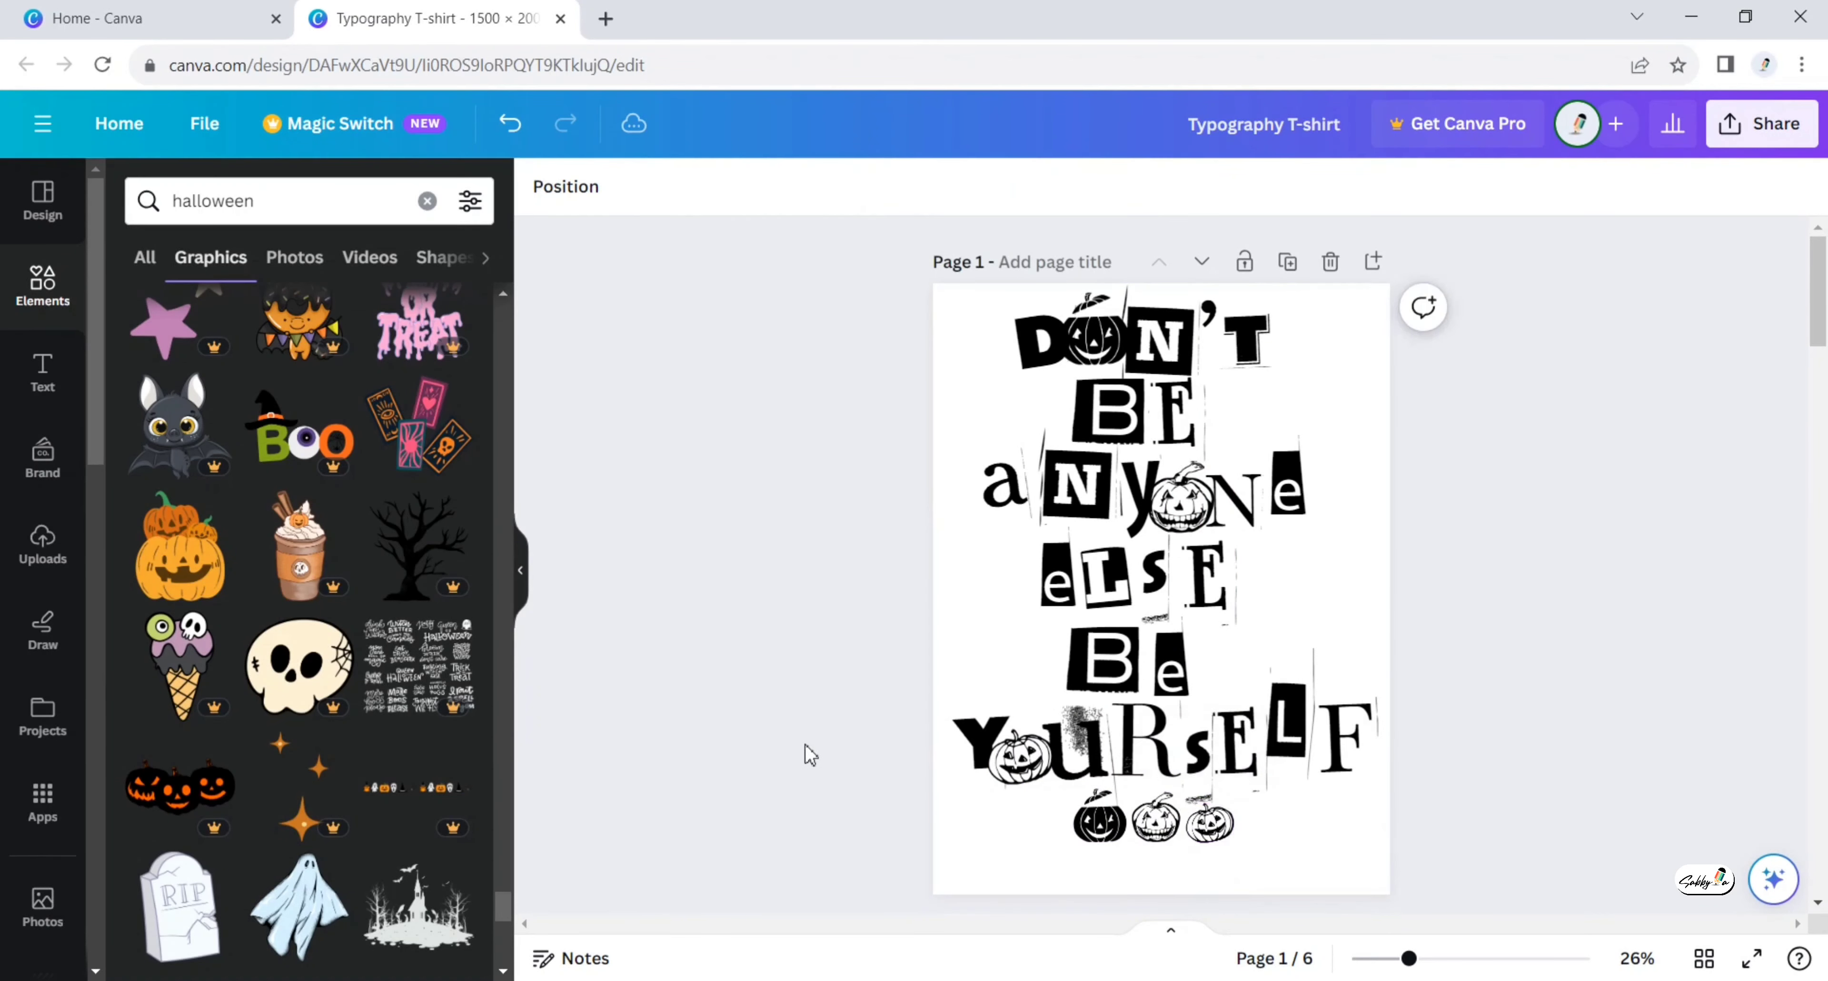
Group all letters and pumpkins and move the group slightly down, keeping it horizontally centred on the page.
left_click_drag(979, 313, 1475, 875)
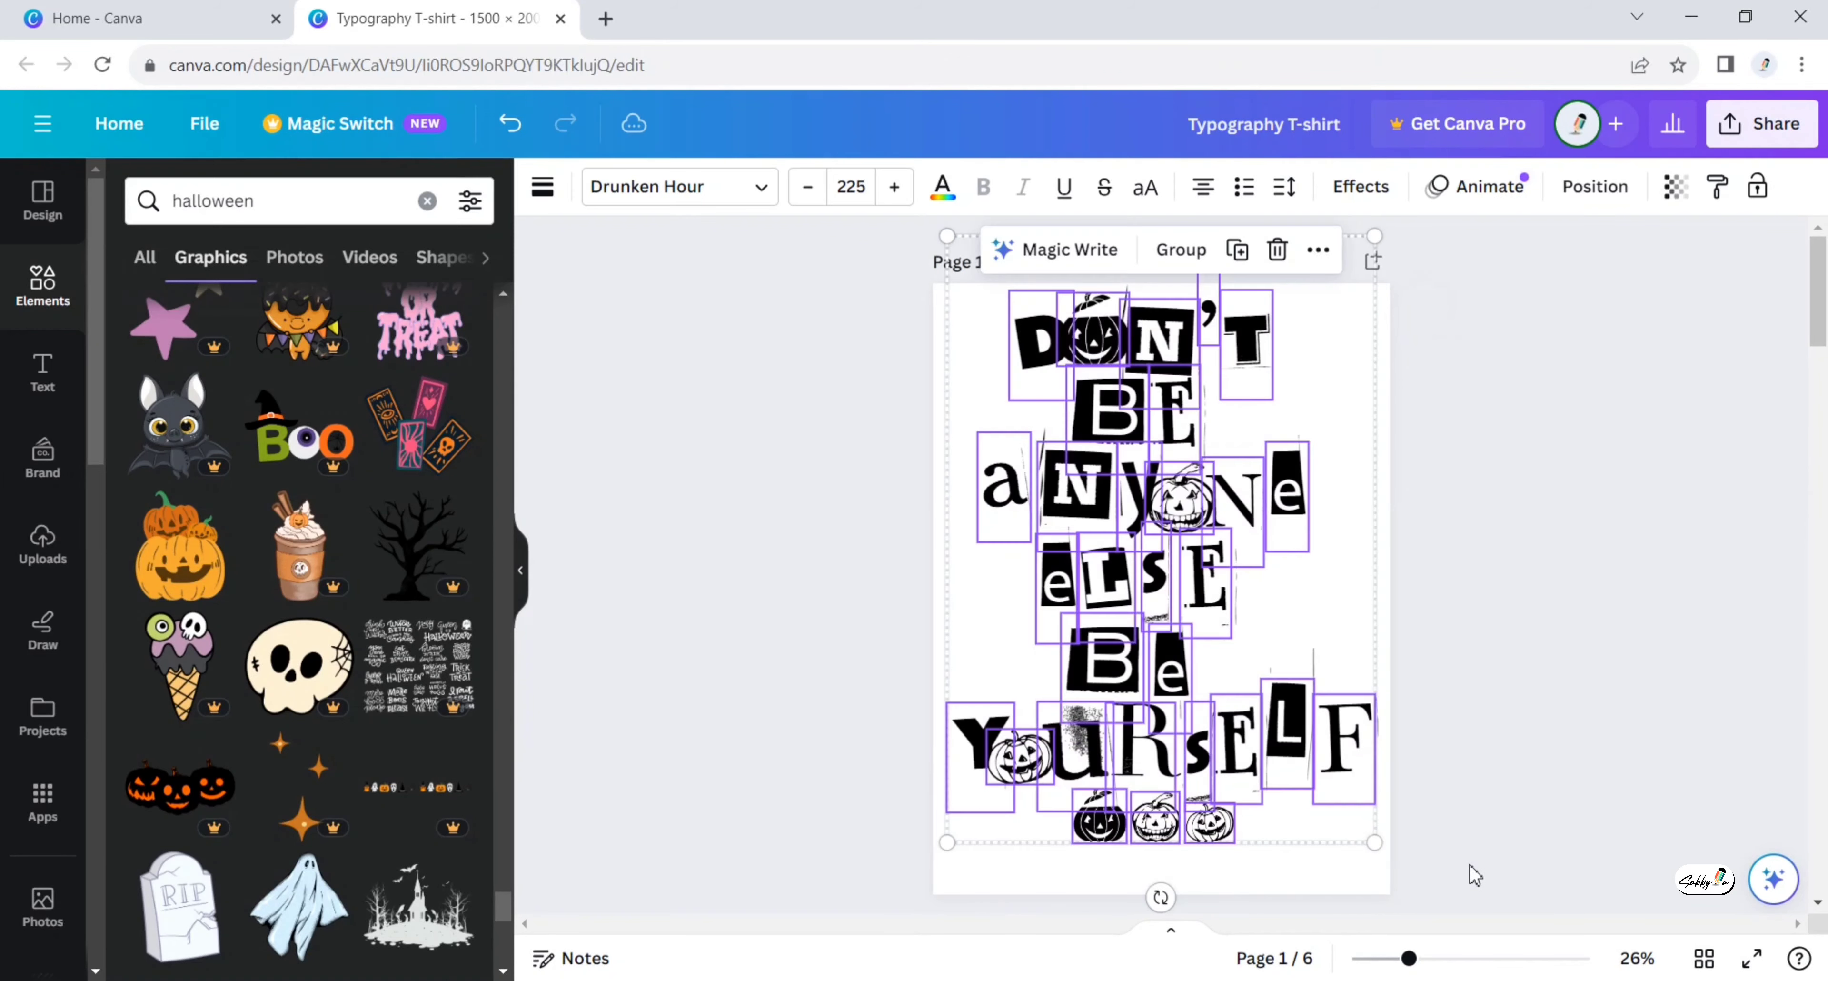
left_click(1180, 249)
mouse_move(1162, 543)
left_mouse_down()
mouse_move(1166, 576)
mouse_move(1165, 559)
left_mouse_up()
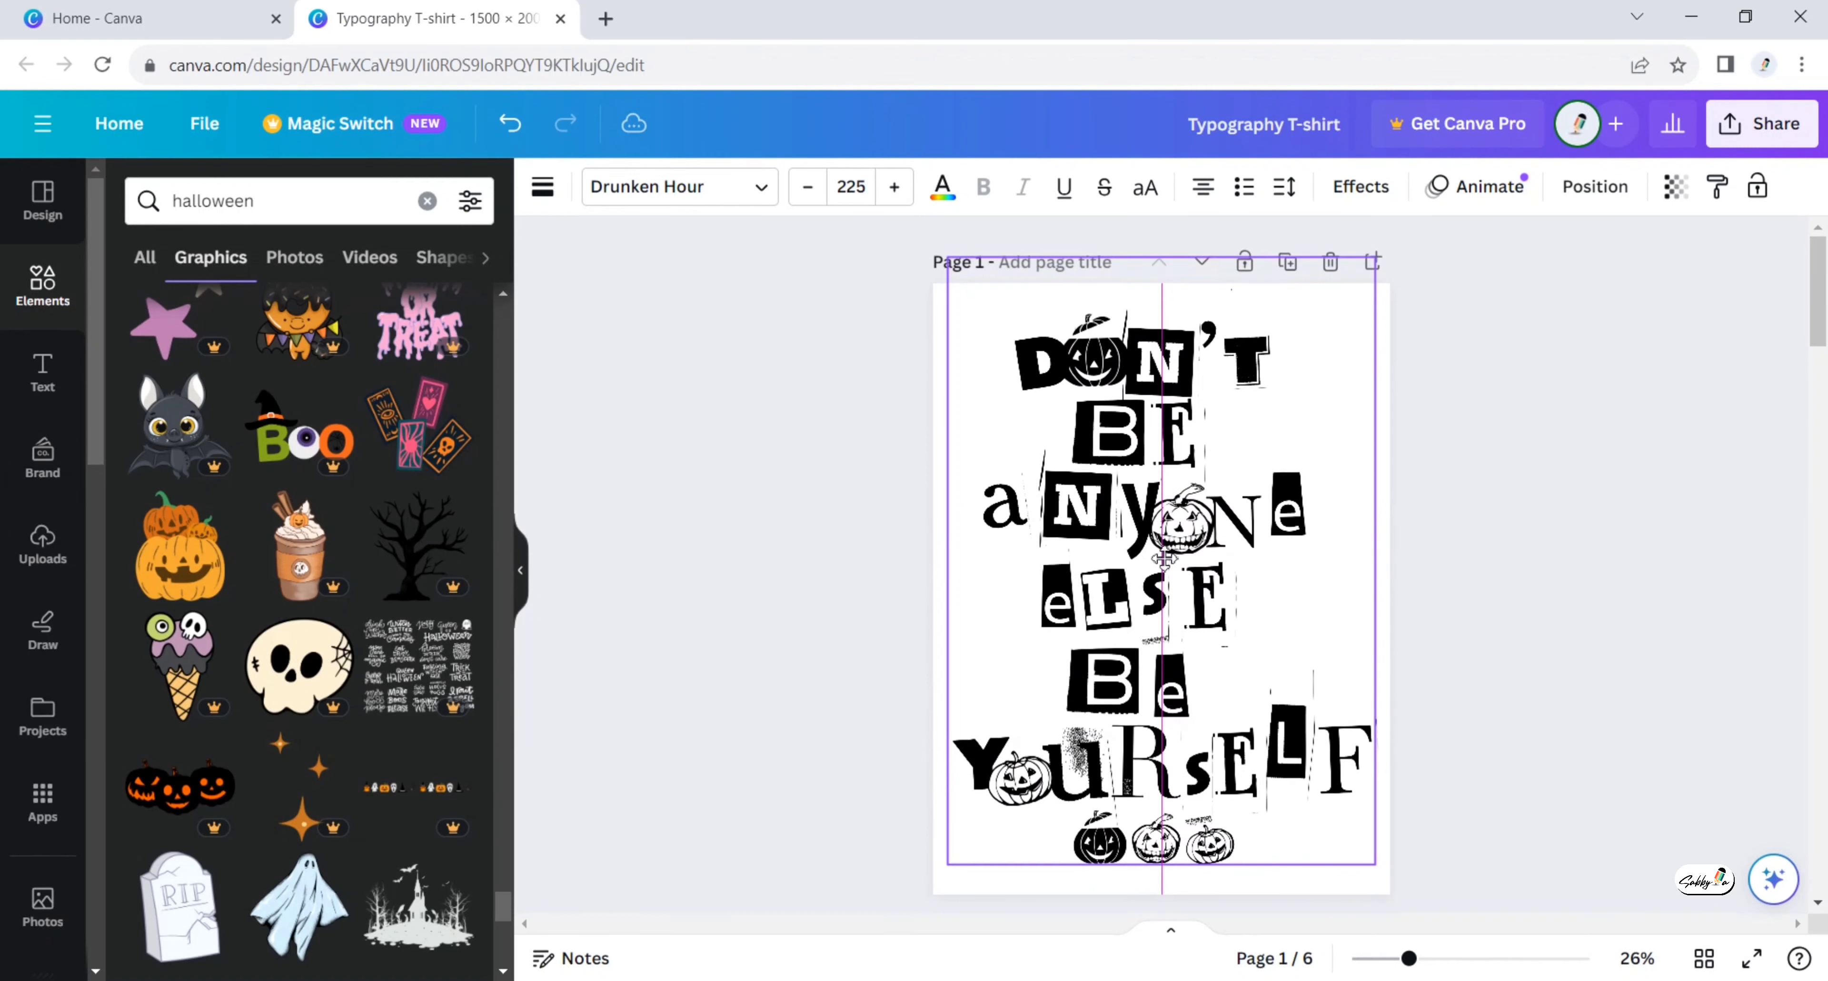
left_click(827, 505)
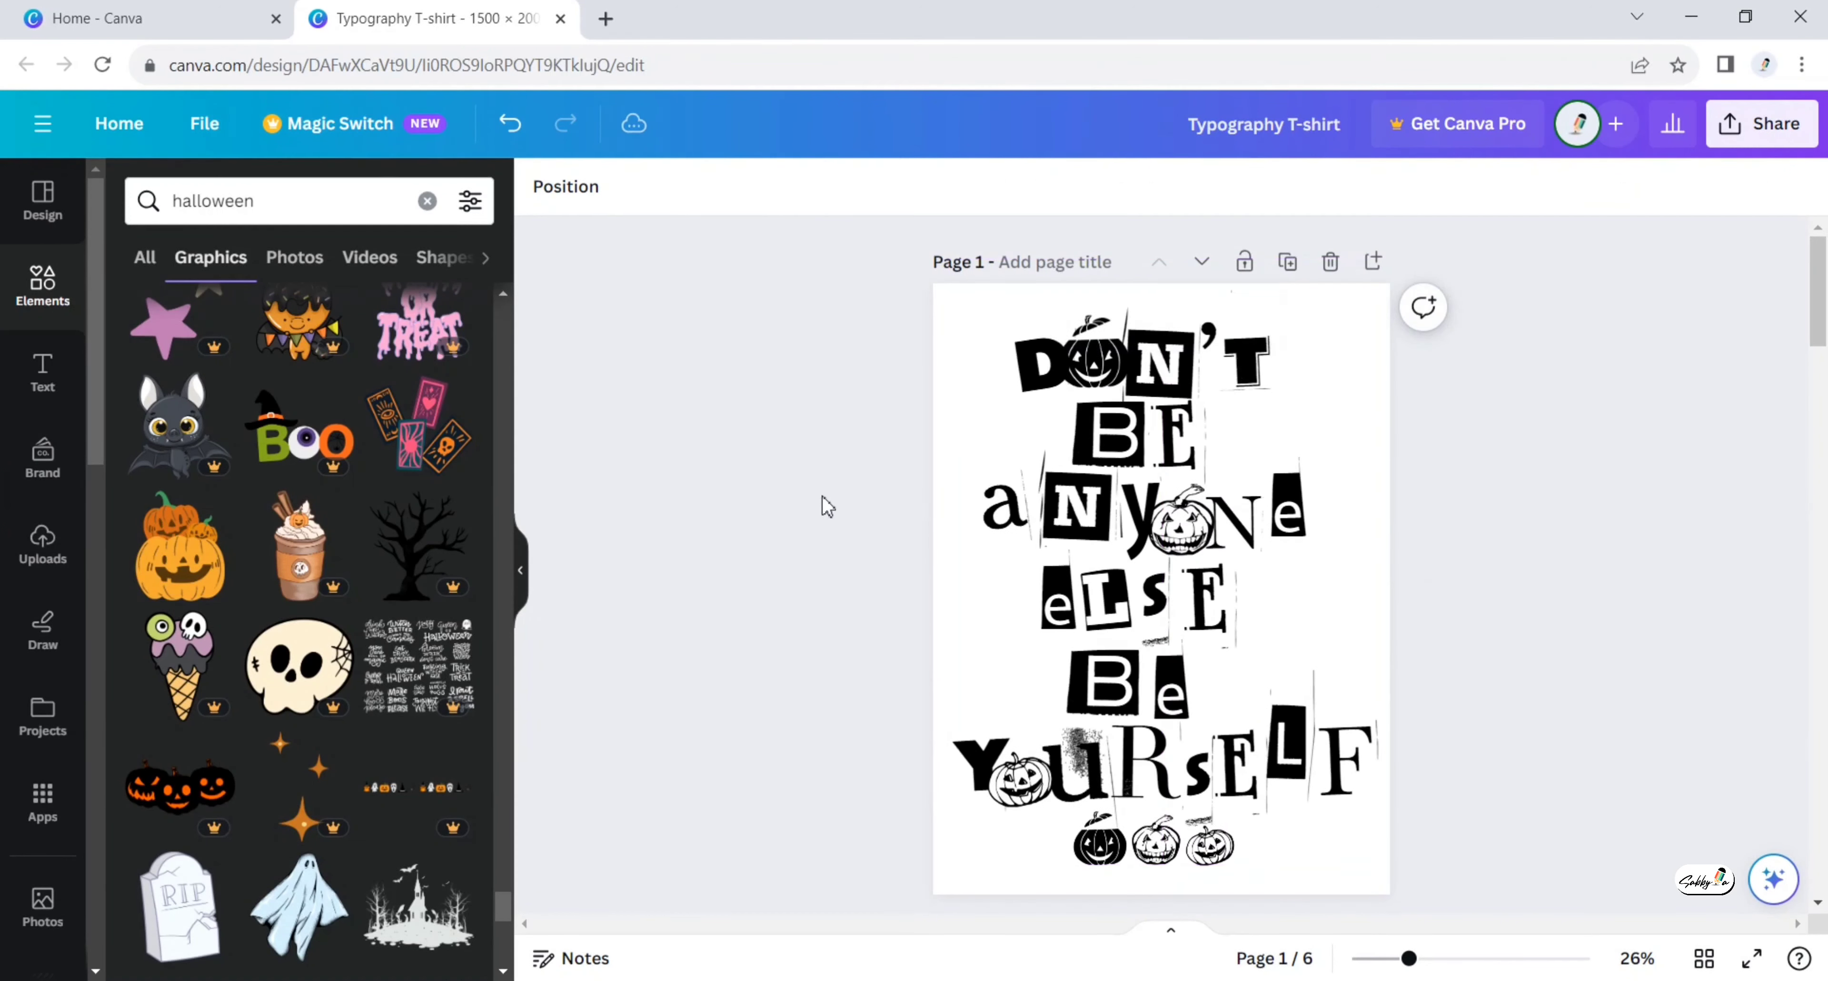
left_click(527, 579)
Colour the letters of "Don't": D purple, N light blue, T yellow, and the apostrophe red.
left_click(833, 367)
left_click(448, 188)
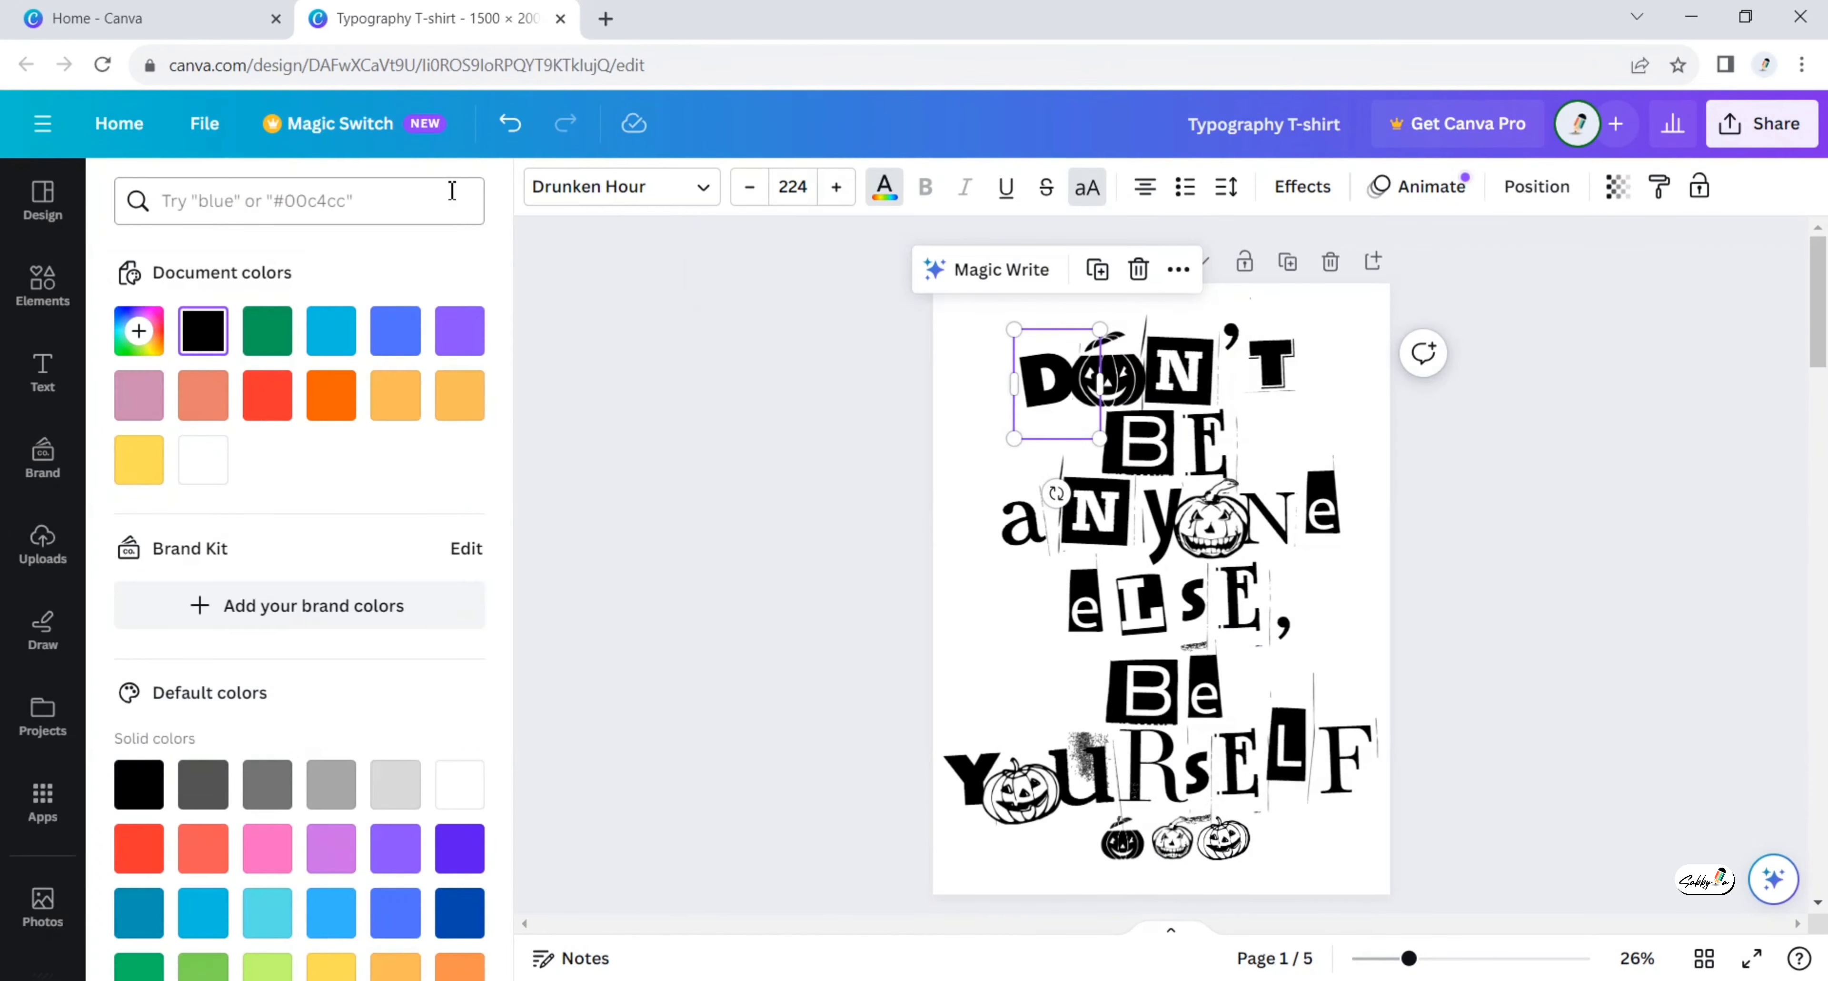
left_click(459, 331)
left_click(1195, 362)
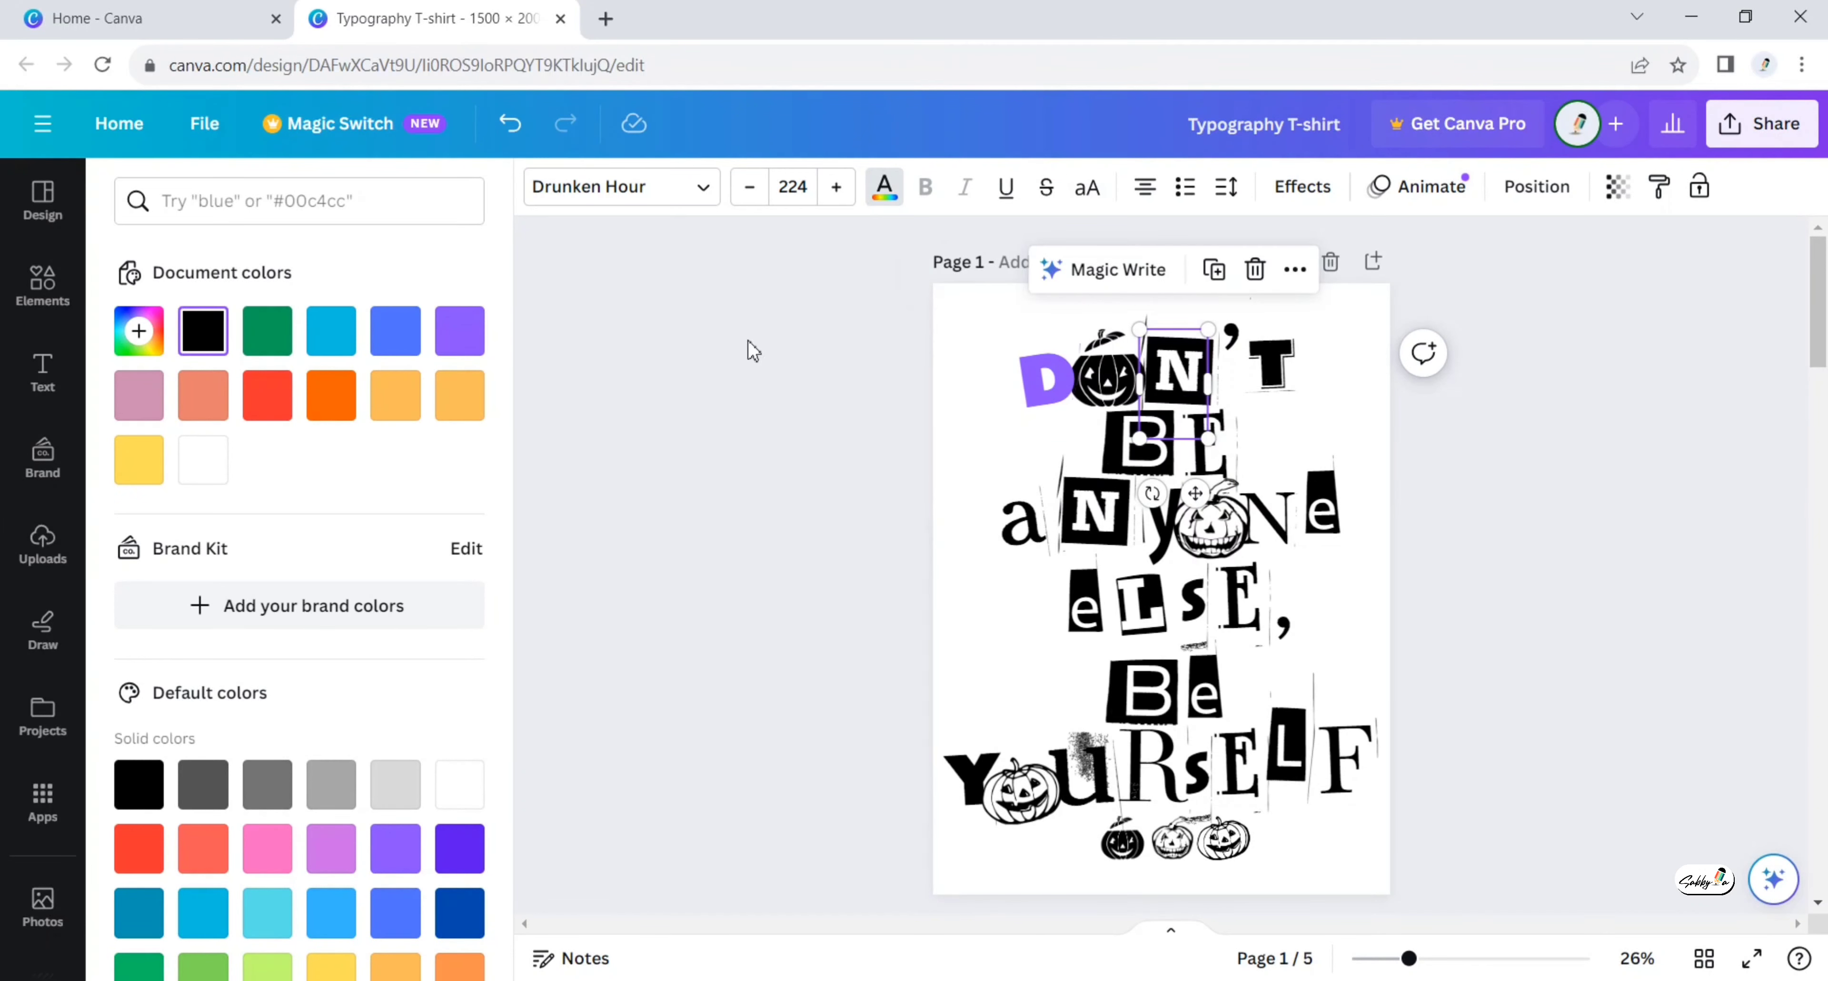
left_click(346, 334)
left_click(1286, 359)
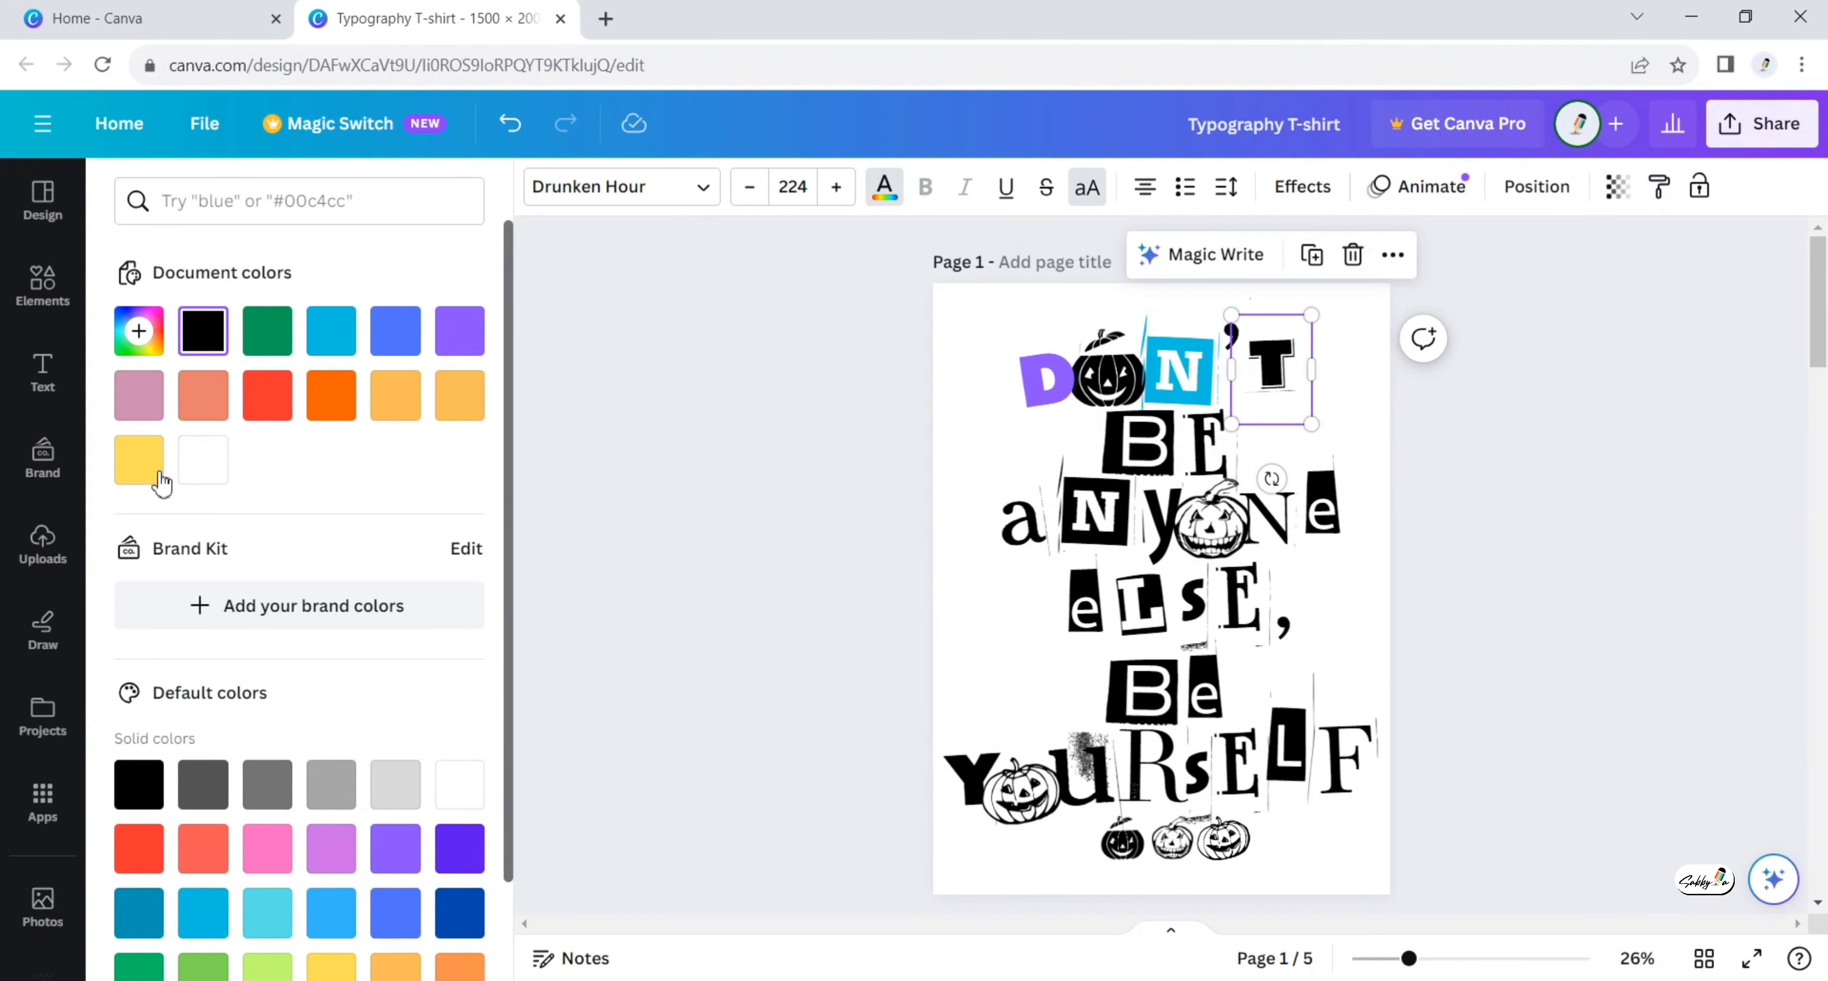
left_click(142, 463)
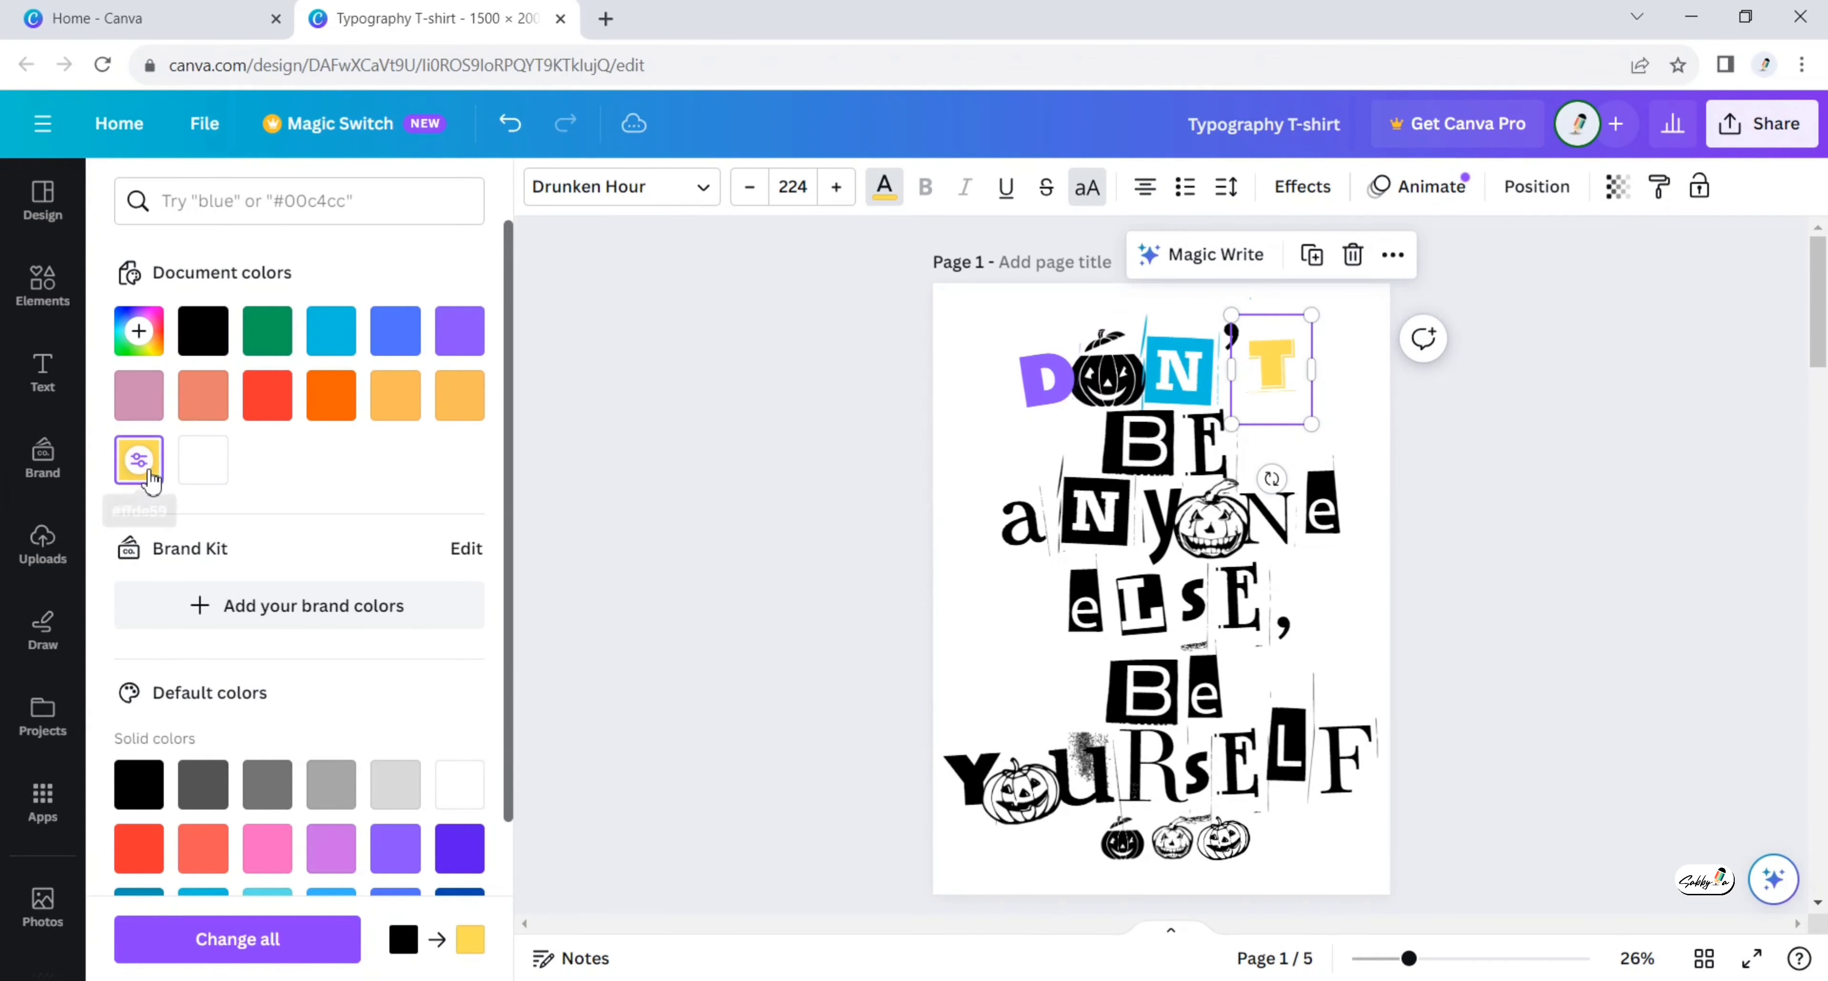
left_click(1218, 327)
left_click(266, 397)
Colour the first "Be" with a green B and an orange E.
left_click(1138, 448)
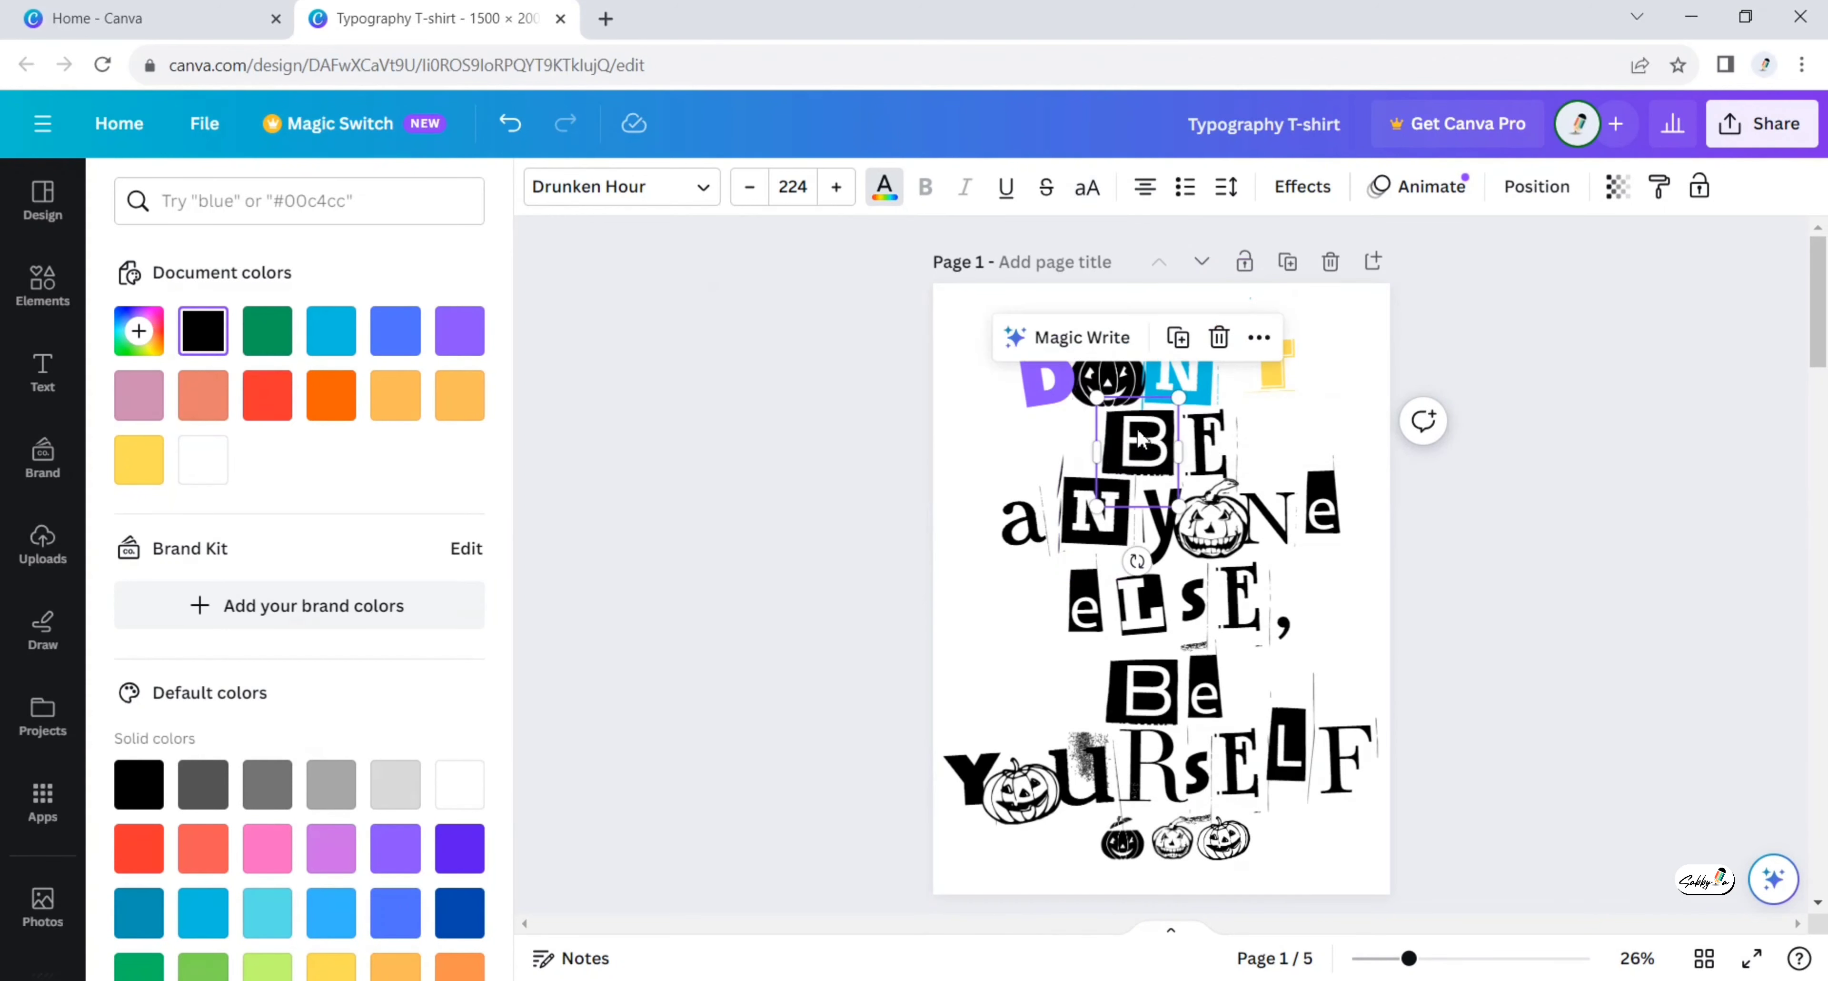
left_click(267, 330)
left_click(1206, 444)
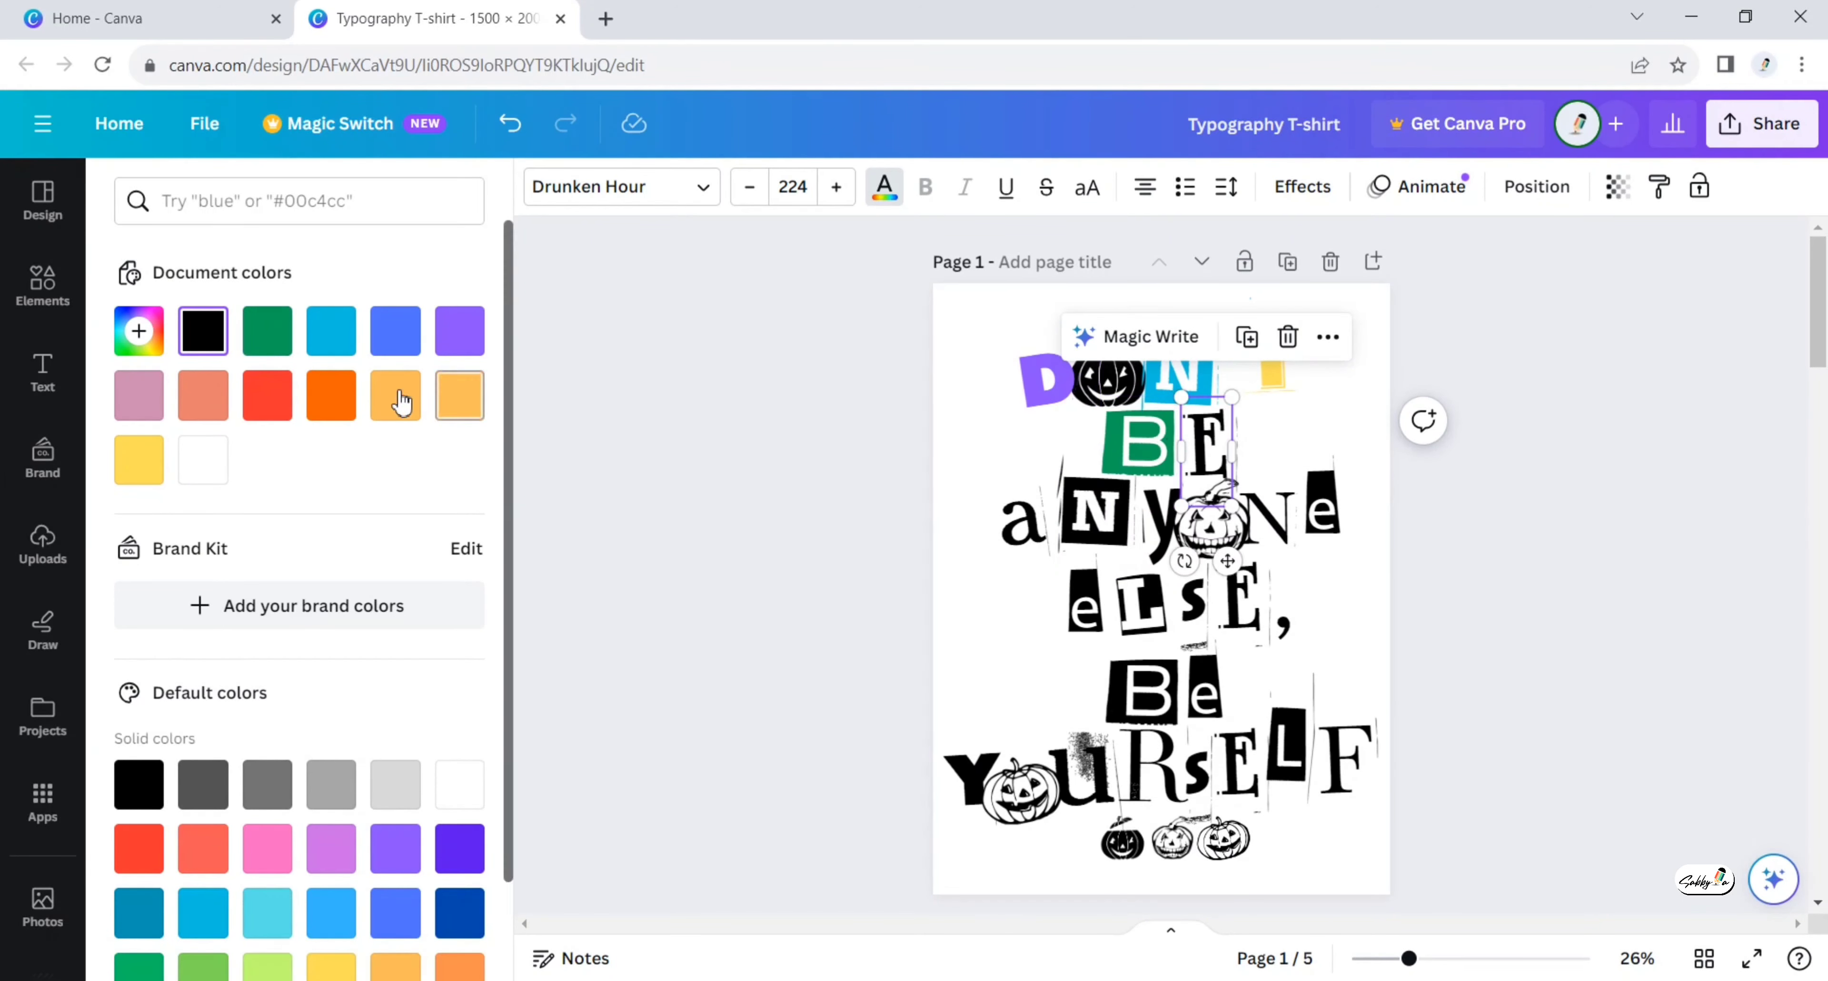
left_click(331, 396)
Colour the letters of "anyone": a light blue, first N mauve, y yellow, second N purple, and e coral.
left_click(1008, 532)
left_click(341, 338)
left_click(1093, 511)
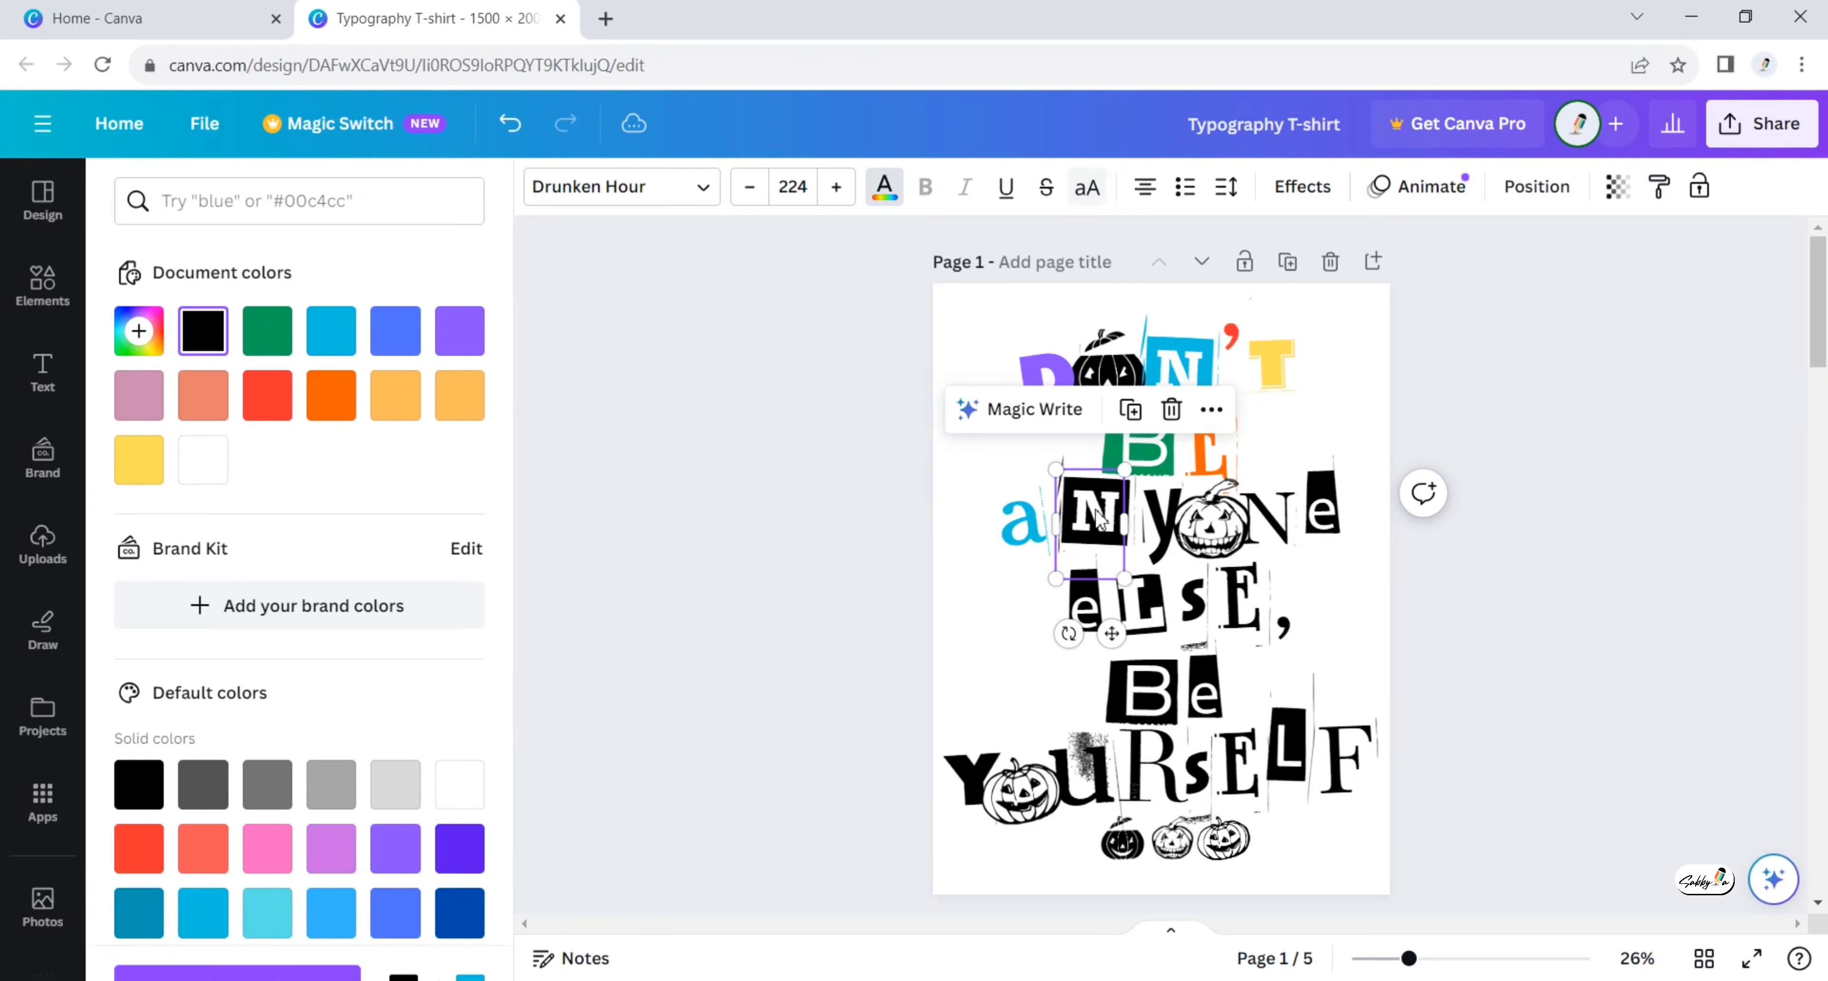
left_click(139, 396)
left_click(1158, 516)
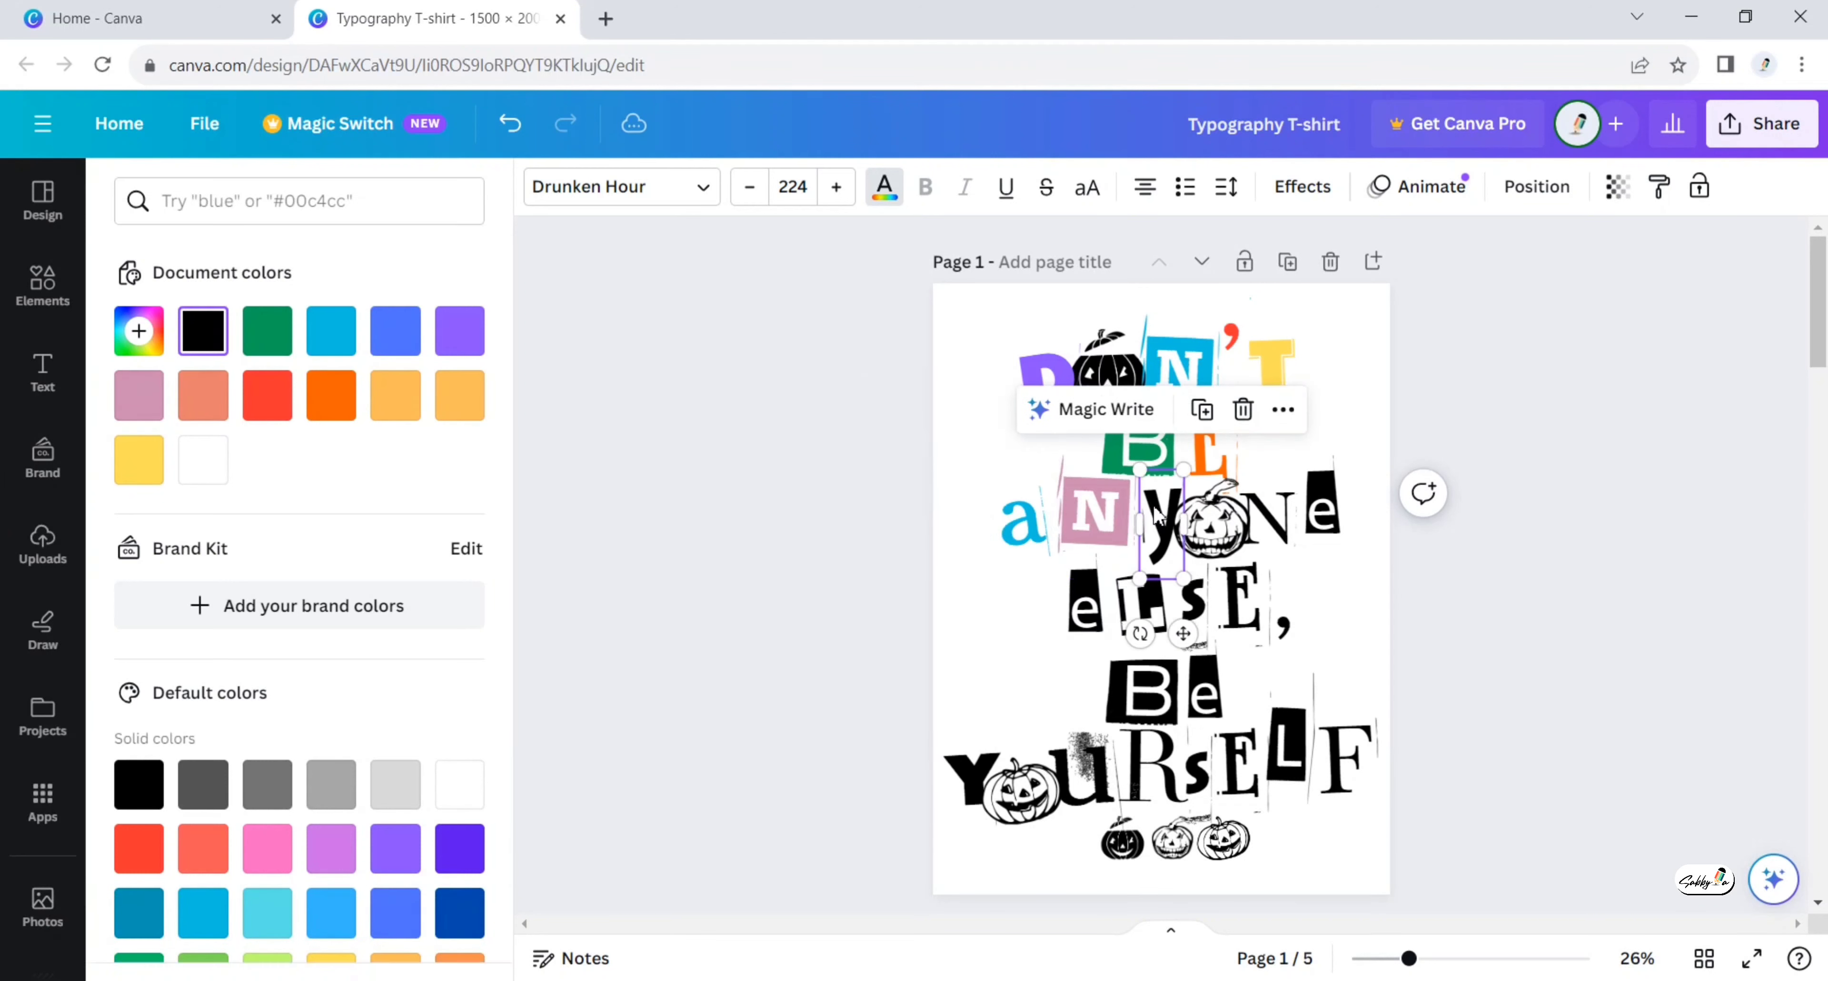
left_click(139, 460)
left_click(1253, 543)
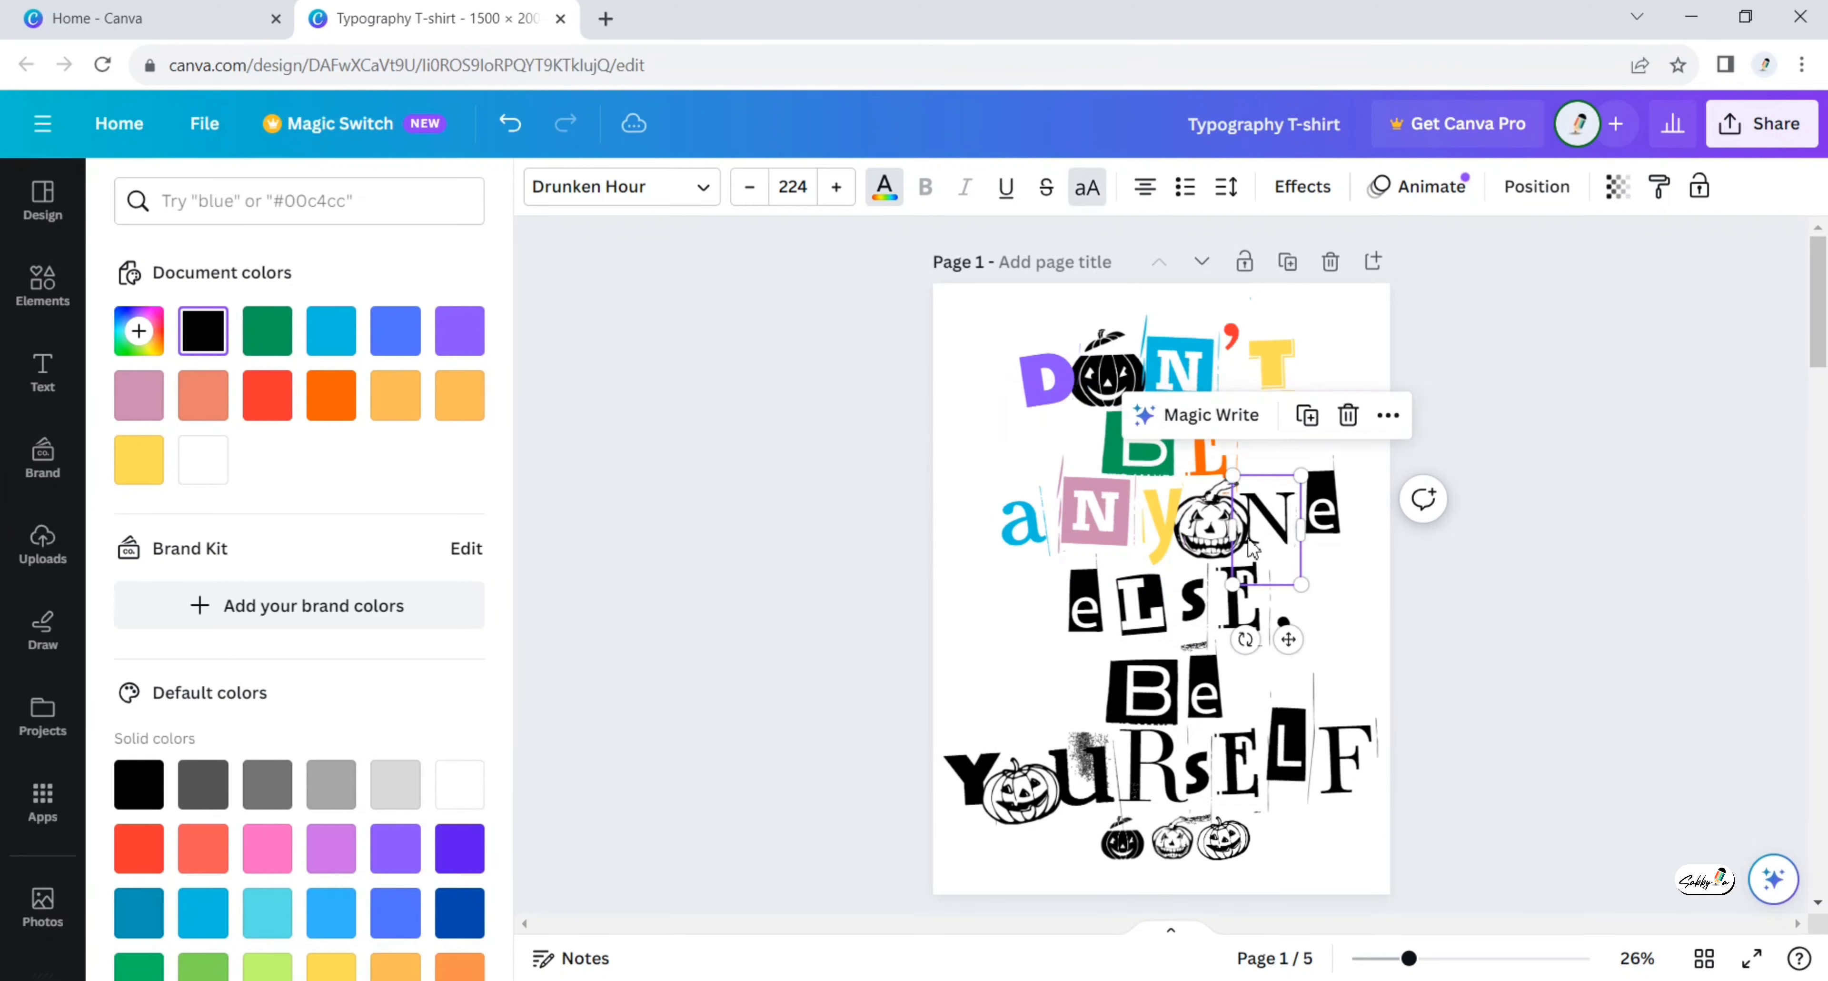
left_click(459, 331)
left_click(1340, 510)
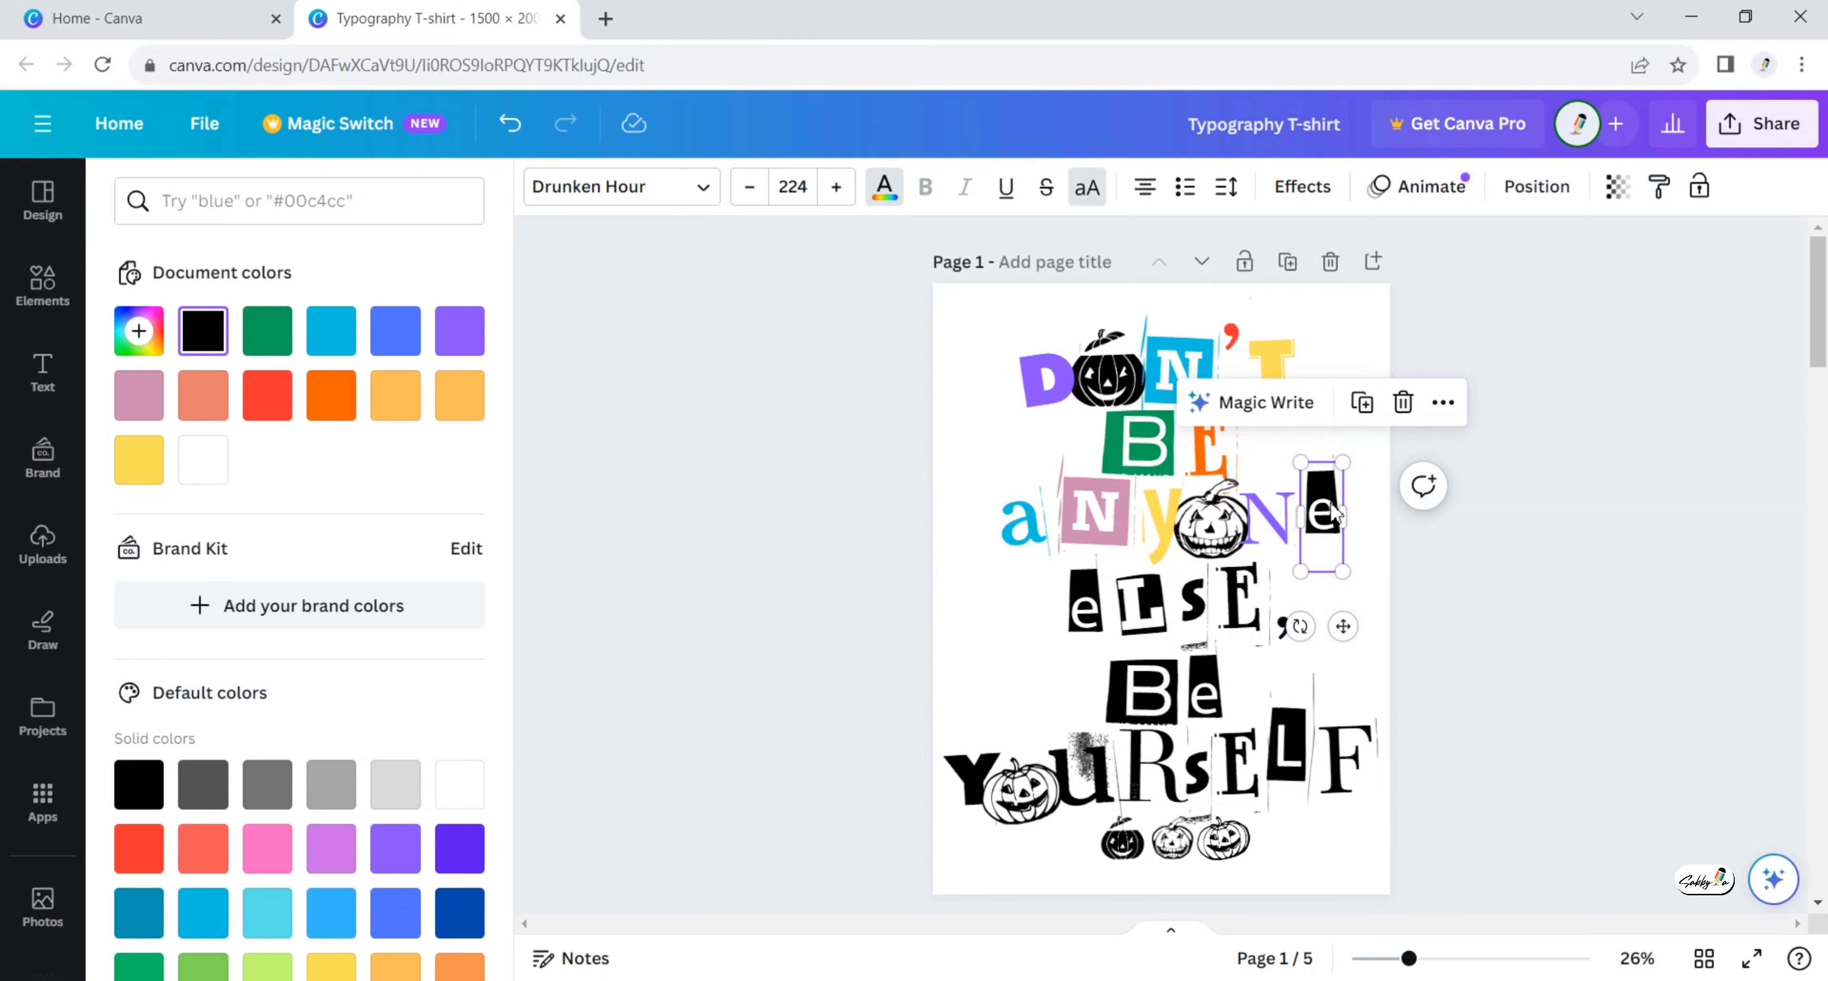
left_click(217, 407)
Colour the letters of "else": first e blue, L red, s purple, and final E yellow.
left_click(1084, 609)
left_click(395, 330)
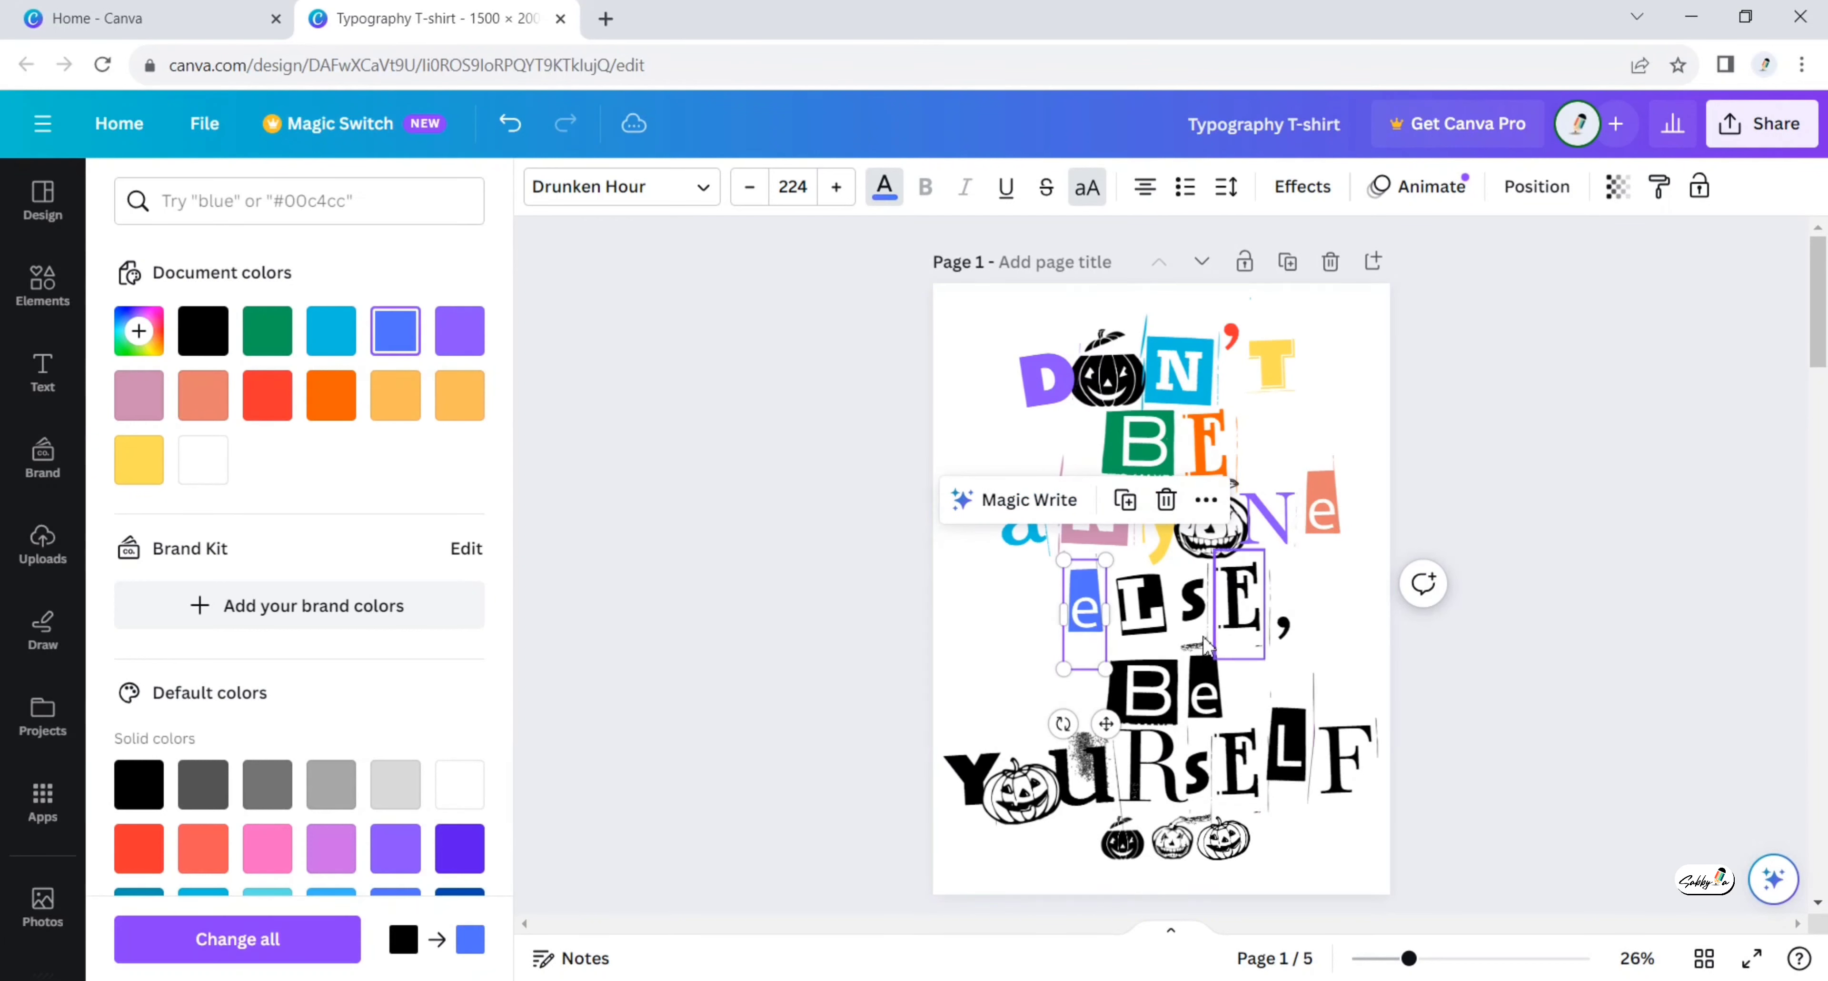
left_click(1141, 607)
left_click(266, 395)
left_click(1194, 617)
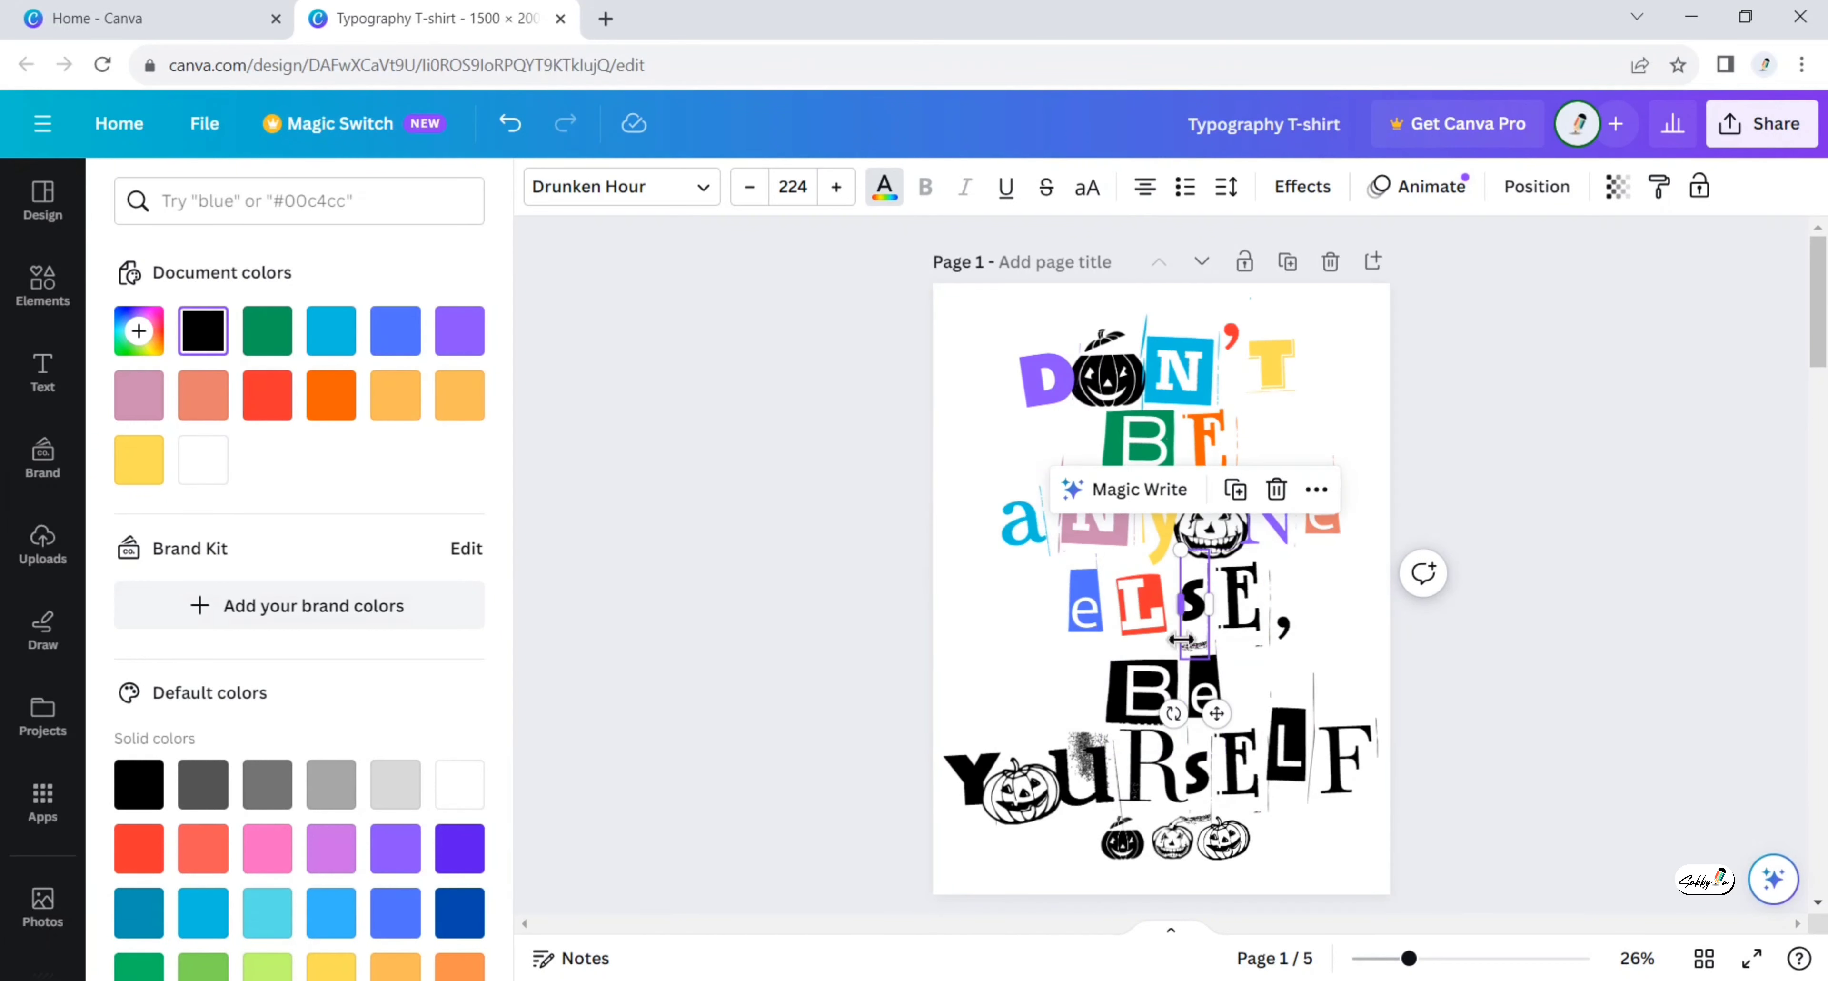
left_click(438, 343)
left_click(1253, 602)
left_click(139, 460)
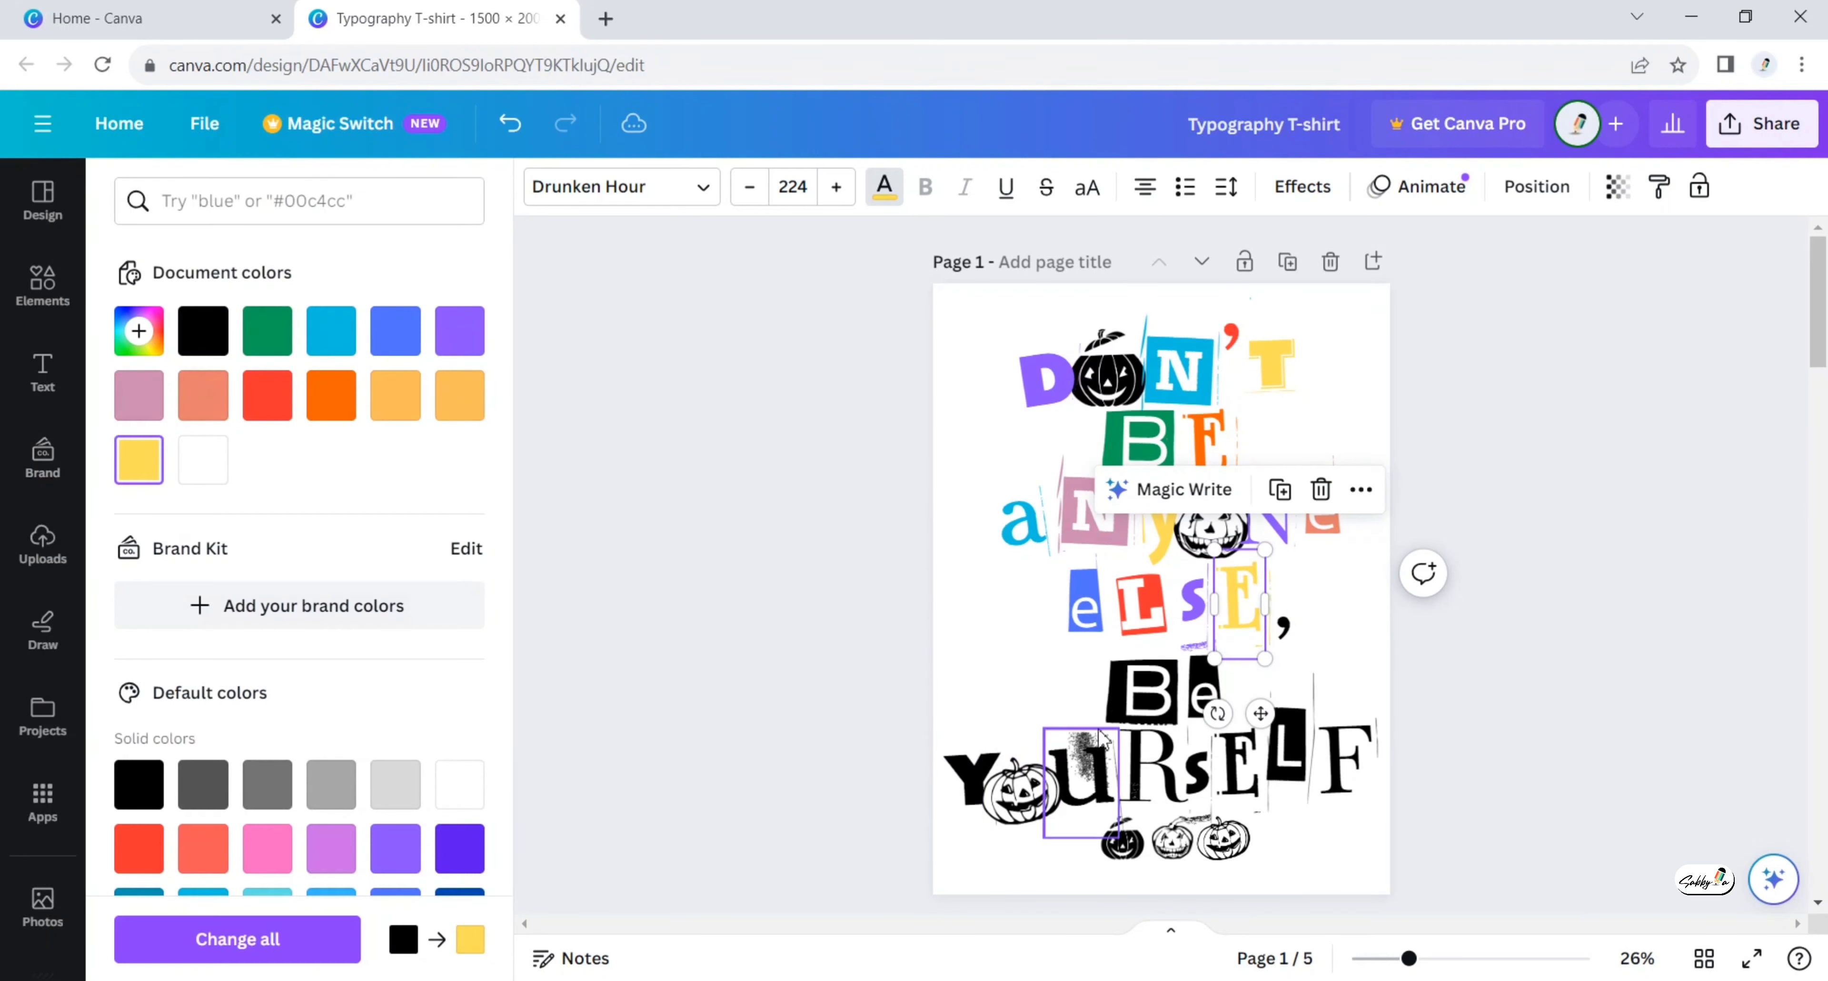
Colour the second "Be" with a light blue B and an orange e, and make the comma after "else" red.
left_click(1142, 690)
left_click(331, 330)
left_click(1210, 691)
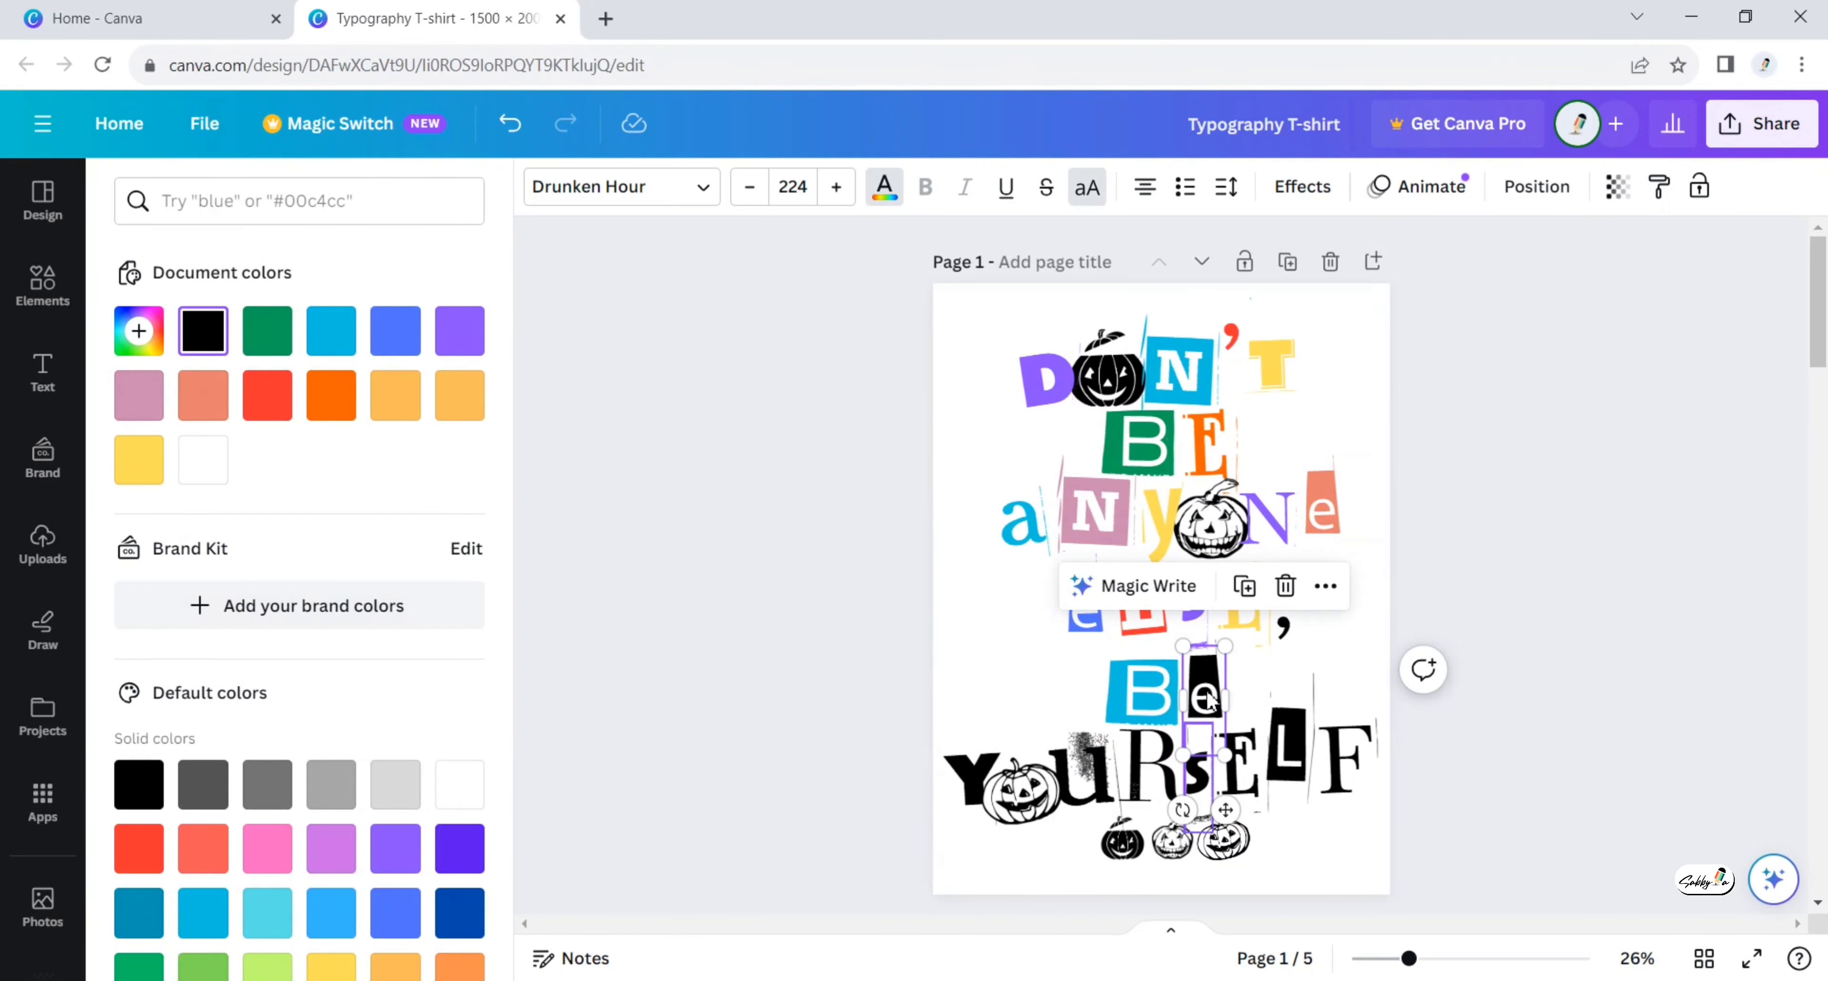
left_click(331, 395)
left_click(1304, 644)
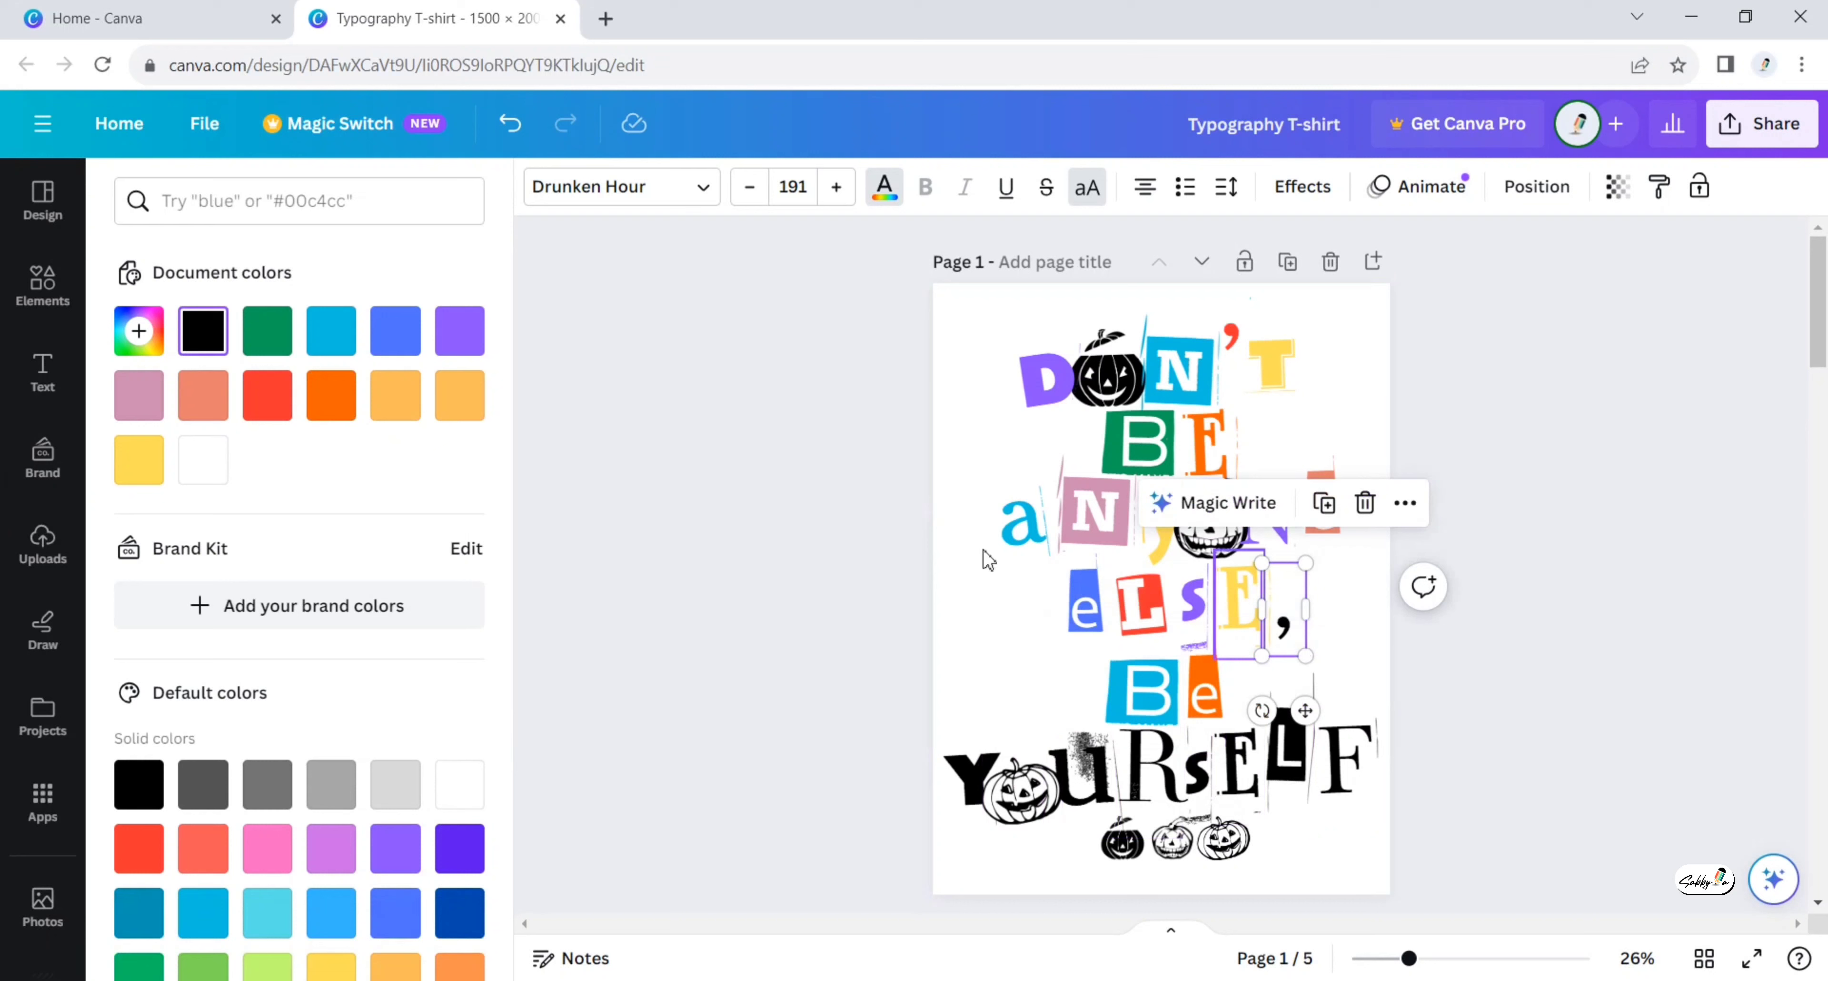
left_click(278, 417)
Colour the first letters of "Yourself": Y red (#ff3131), u purple, R coral, and s green.
left_click(958, 768)
left_click(269, 397)
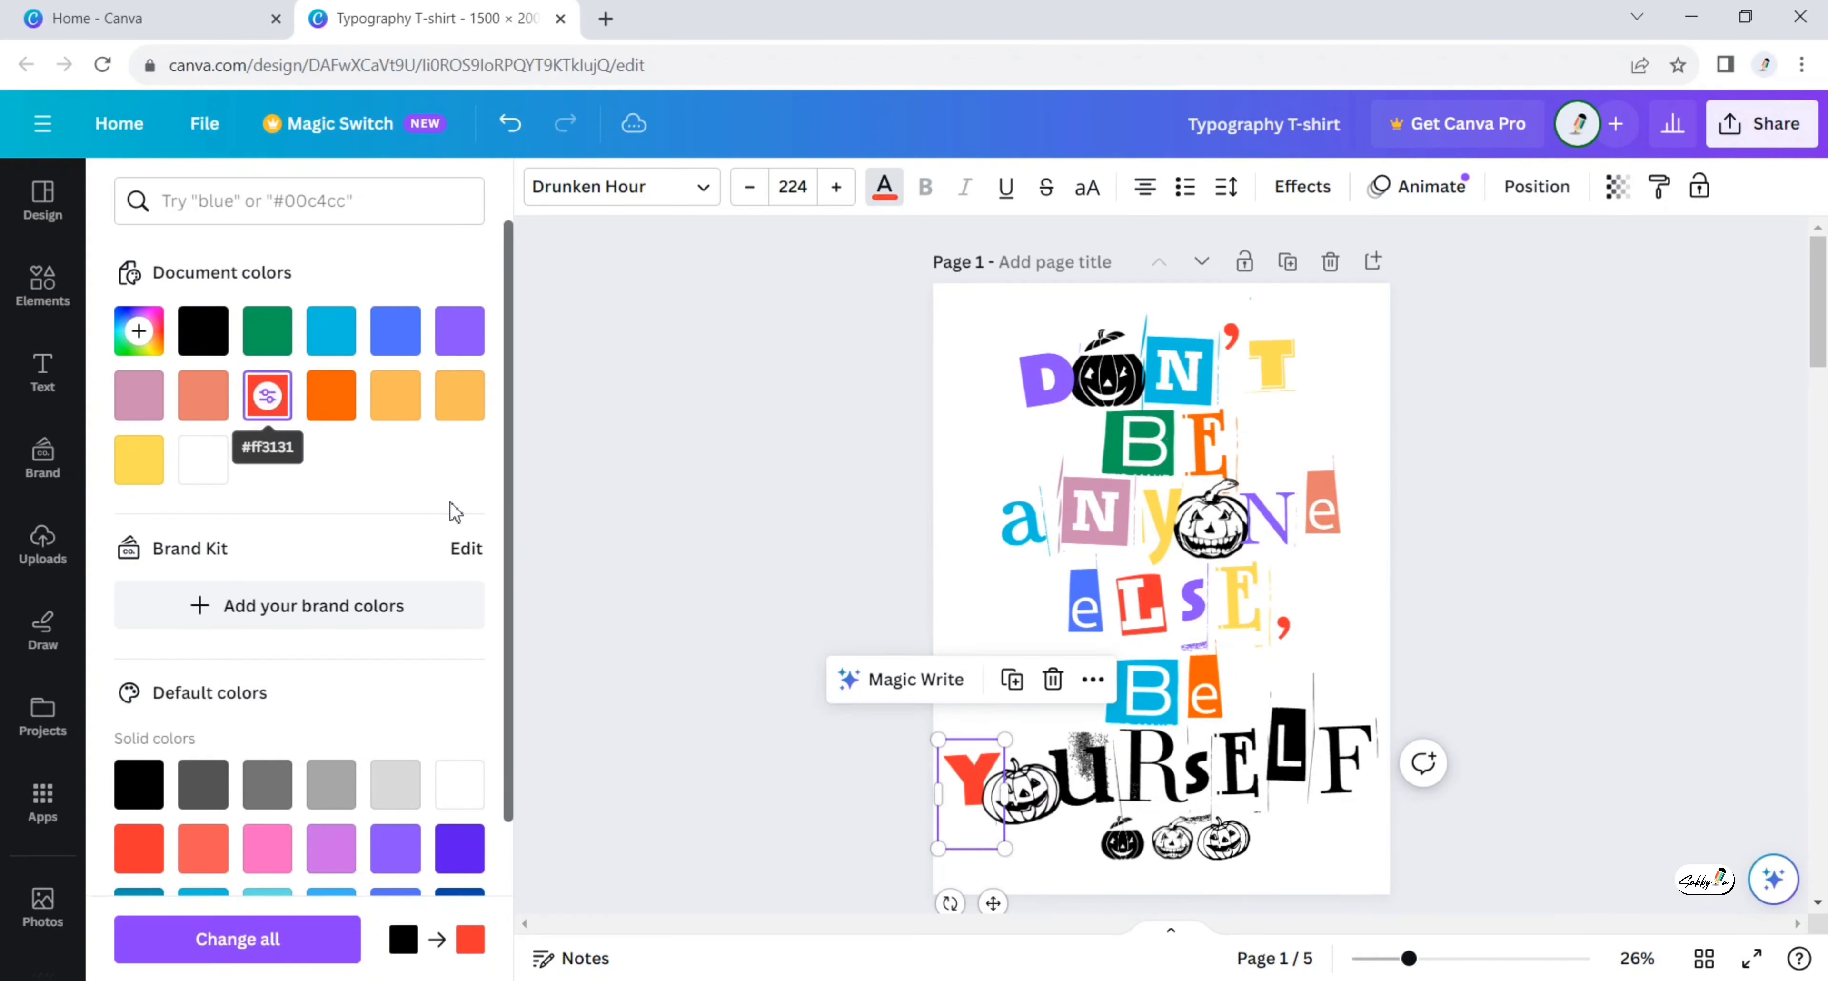
left_click(1082, 777)
left_click(475, 344)
left_click(1150, 770)
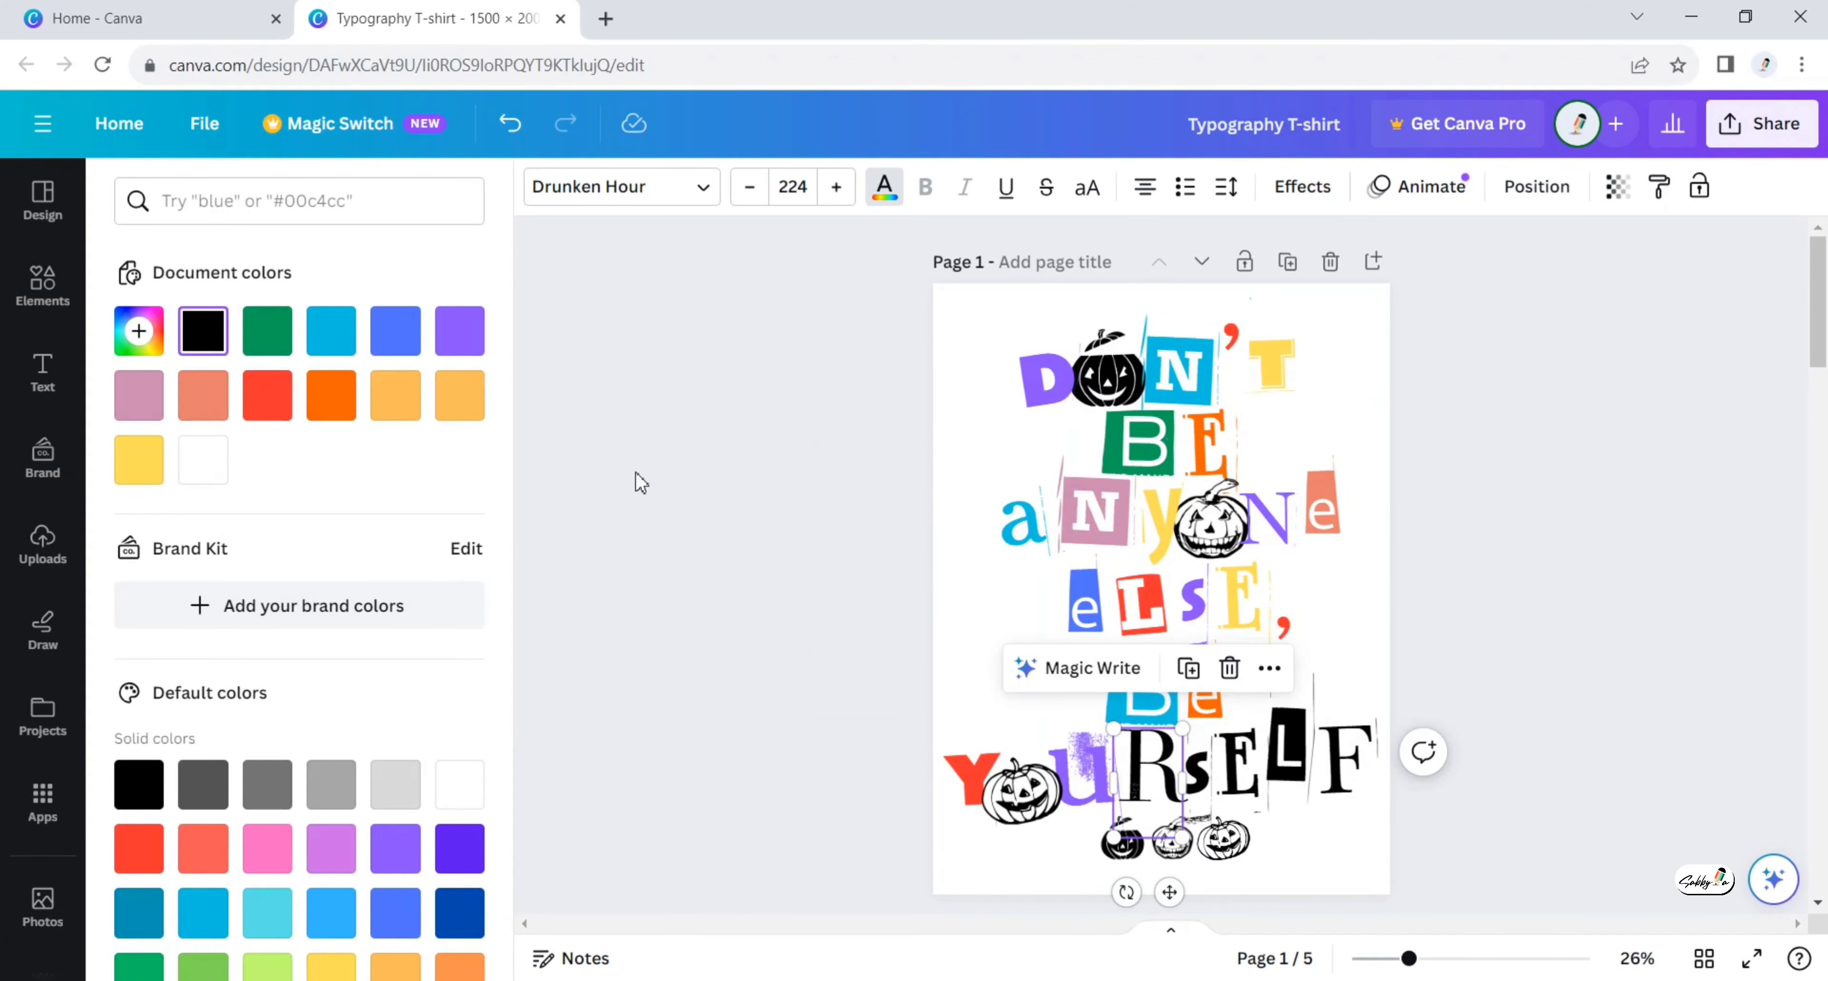
left_click(203, 395)
left_click(1199, 770)
left_click(266, 330)
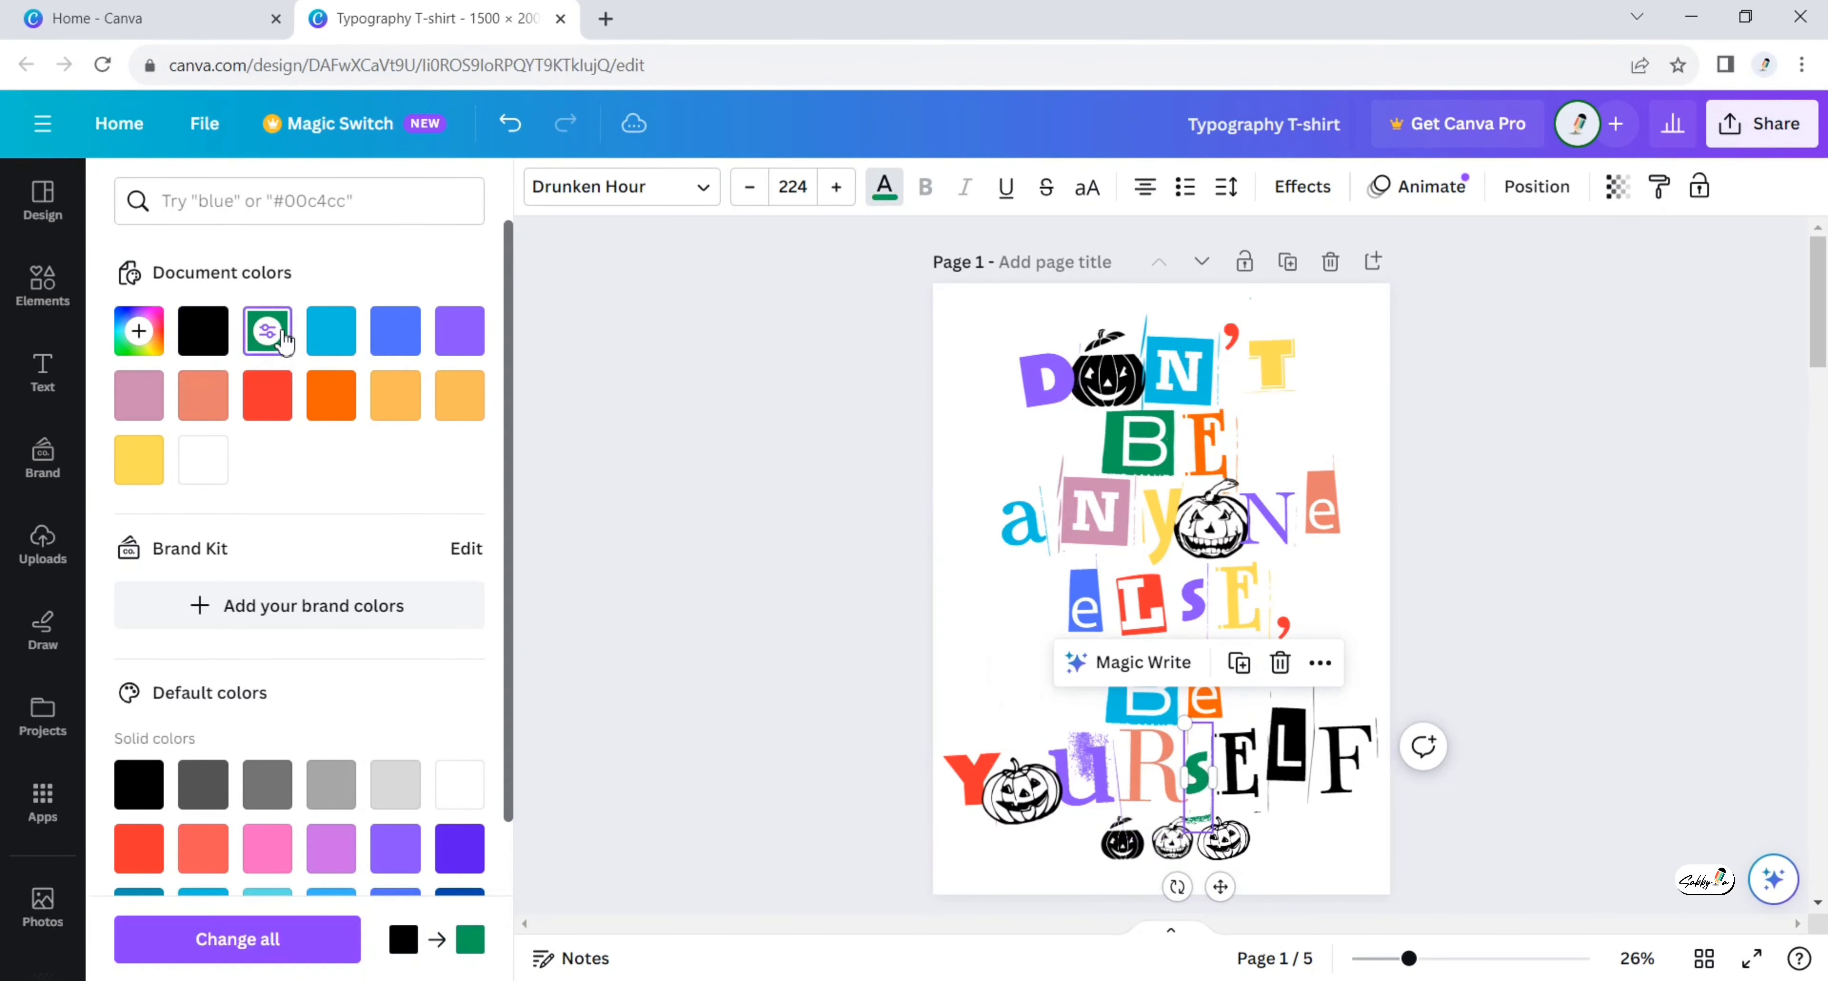
Colour the last letters of "Yourself": E light blue, L blue, and F mauve.
left_click(1240, 763)
left_click(331, 330)
left_click(1299, 758)
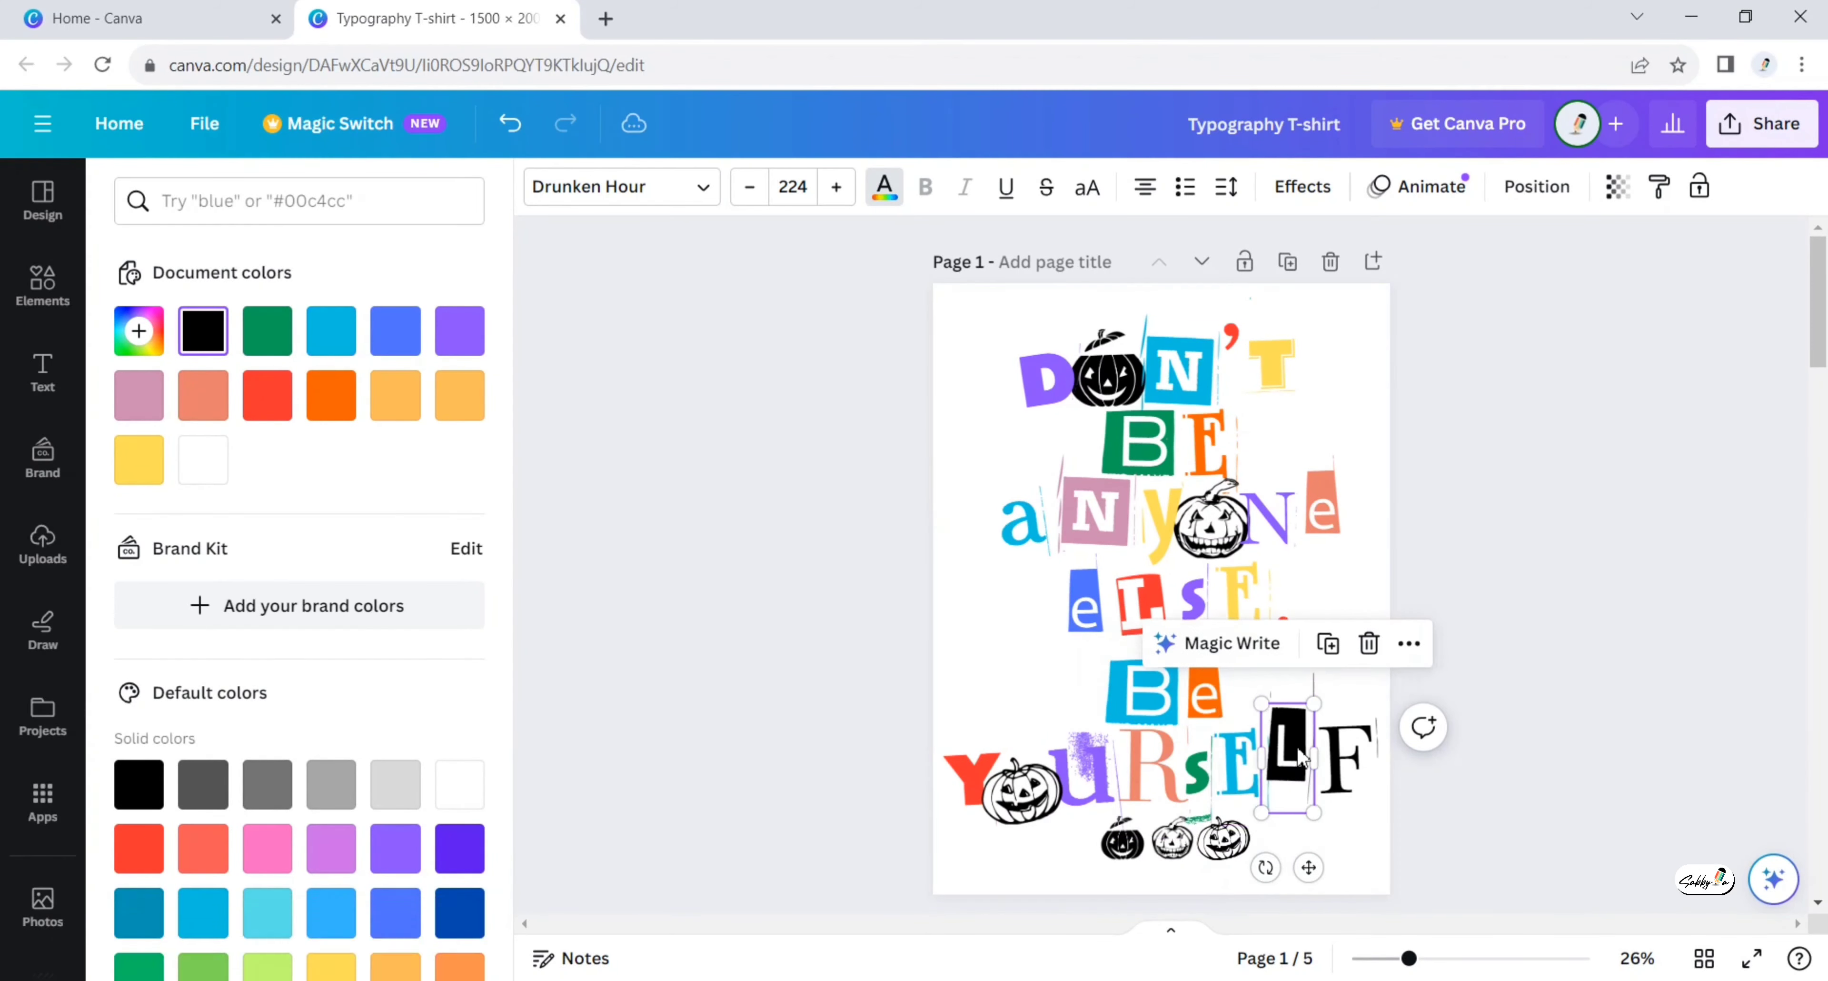
left_click(395, 330)
left_click(1340, 769)
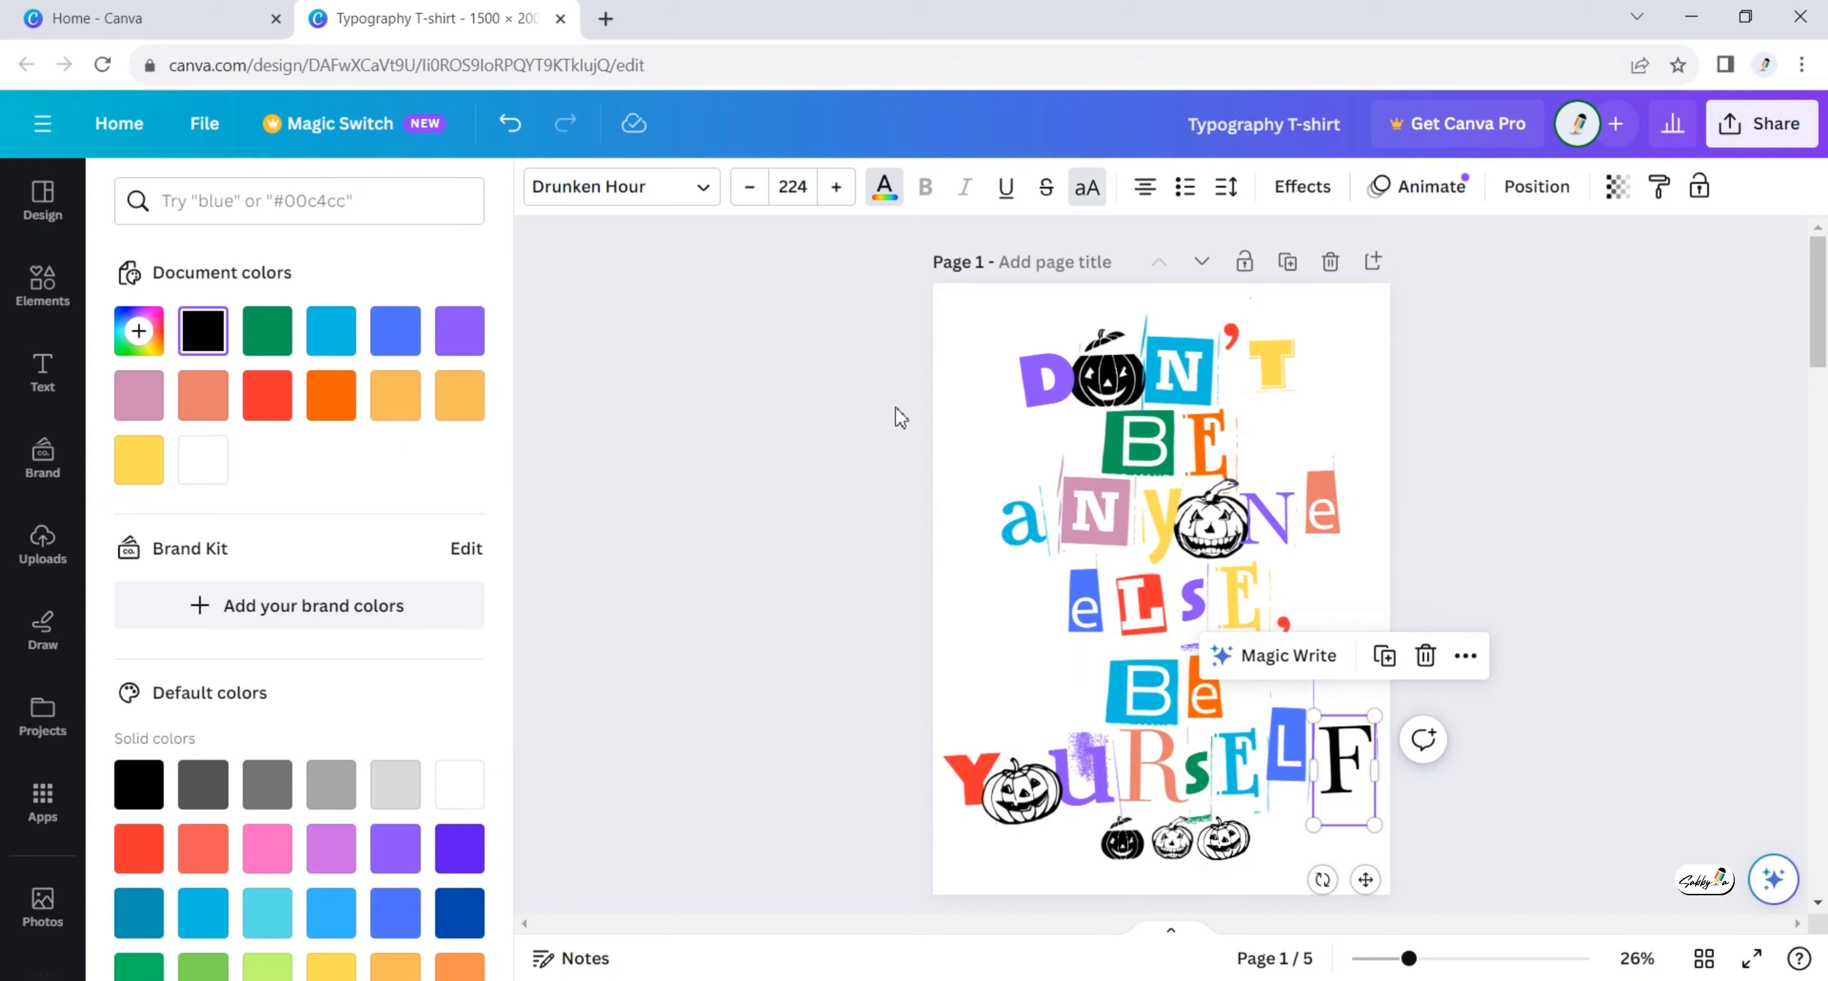
left_click(151, 410)
left_click(822, 617)
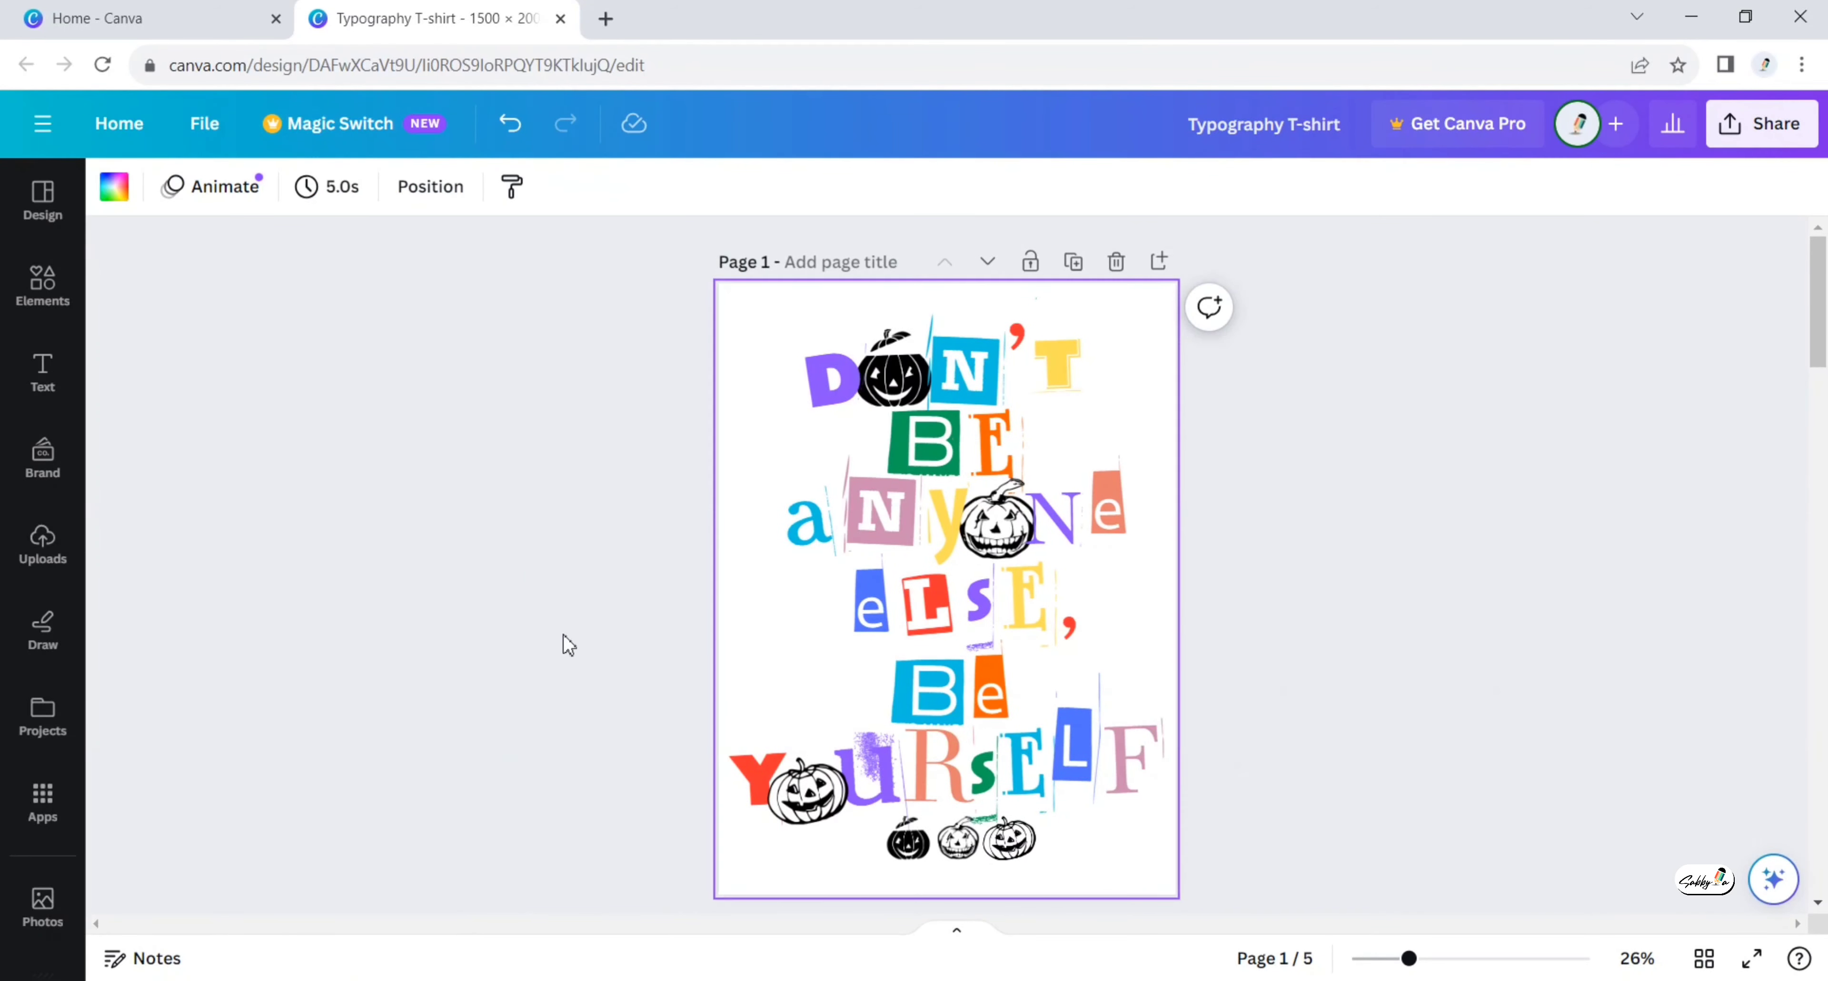
Recolour the letter-sized pumpkins: orange in "Don't", green in "anyone", and a yellow fill in "Yourself".
left_click(894, 371)
left_click(389, 187)
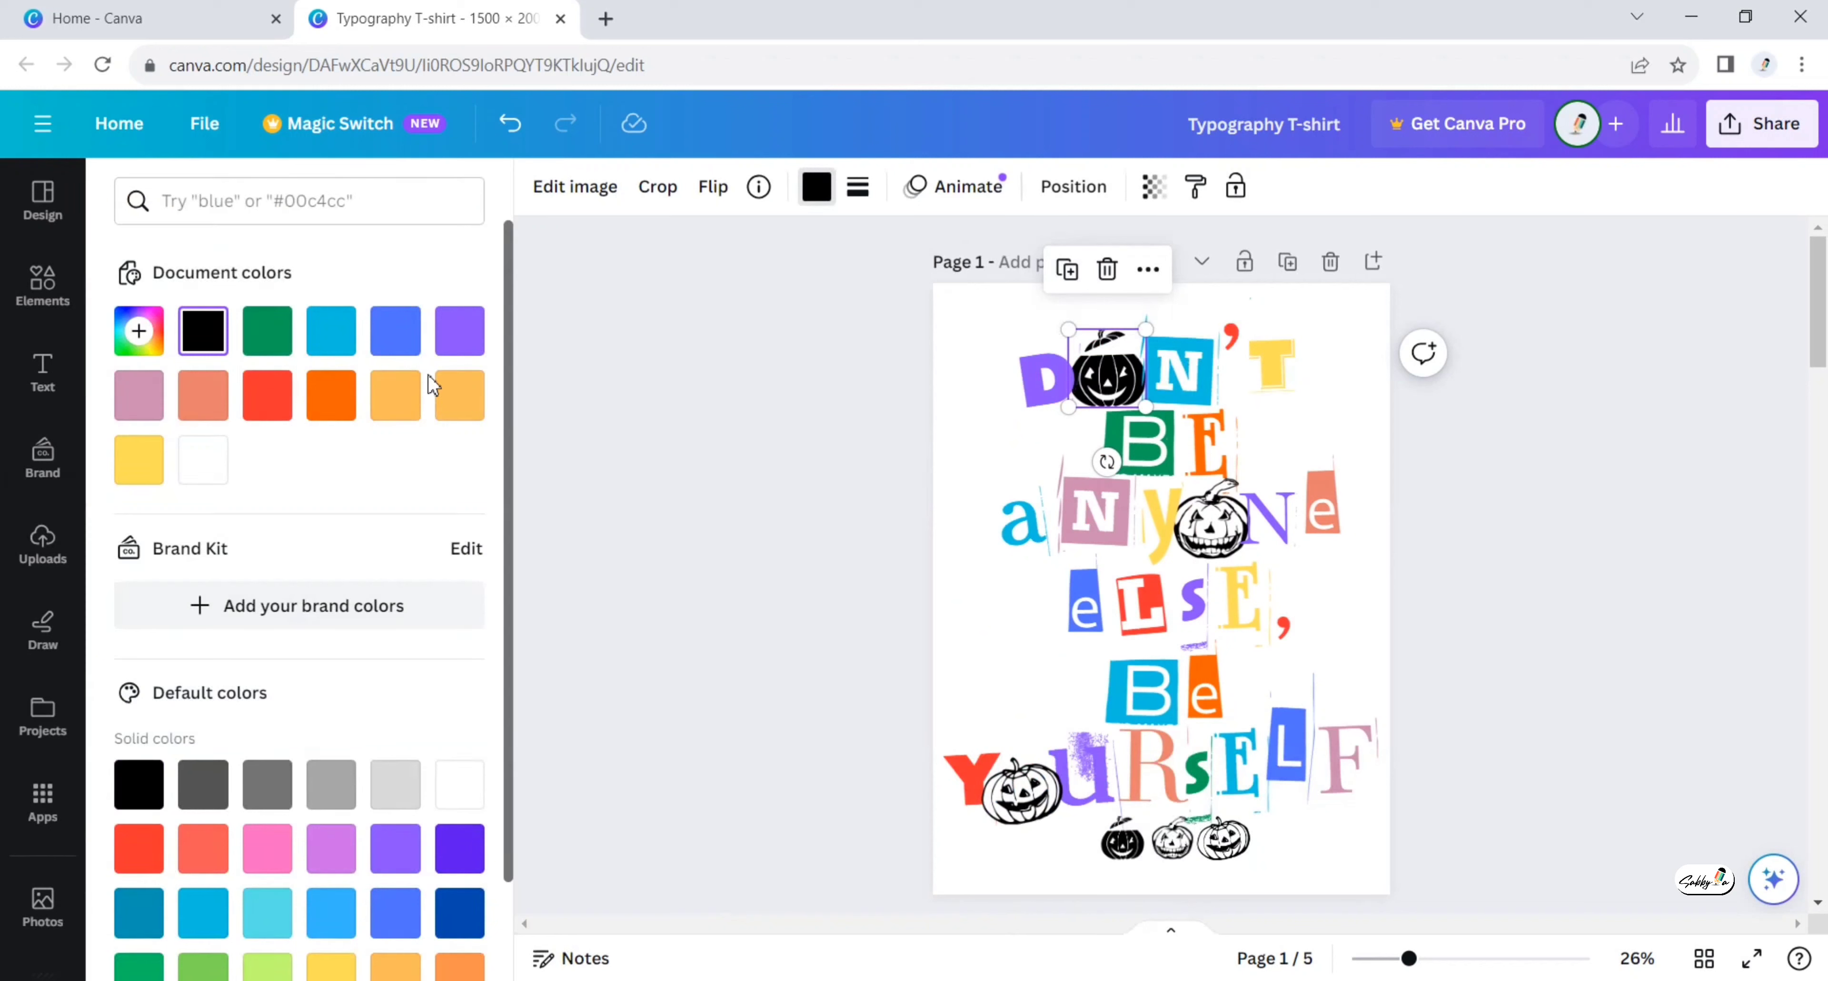
left_click(329, 393)
left_click(1213, 541)
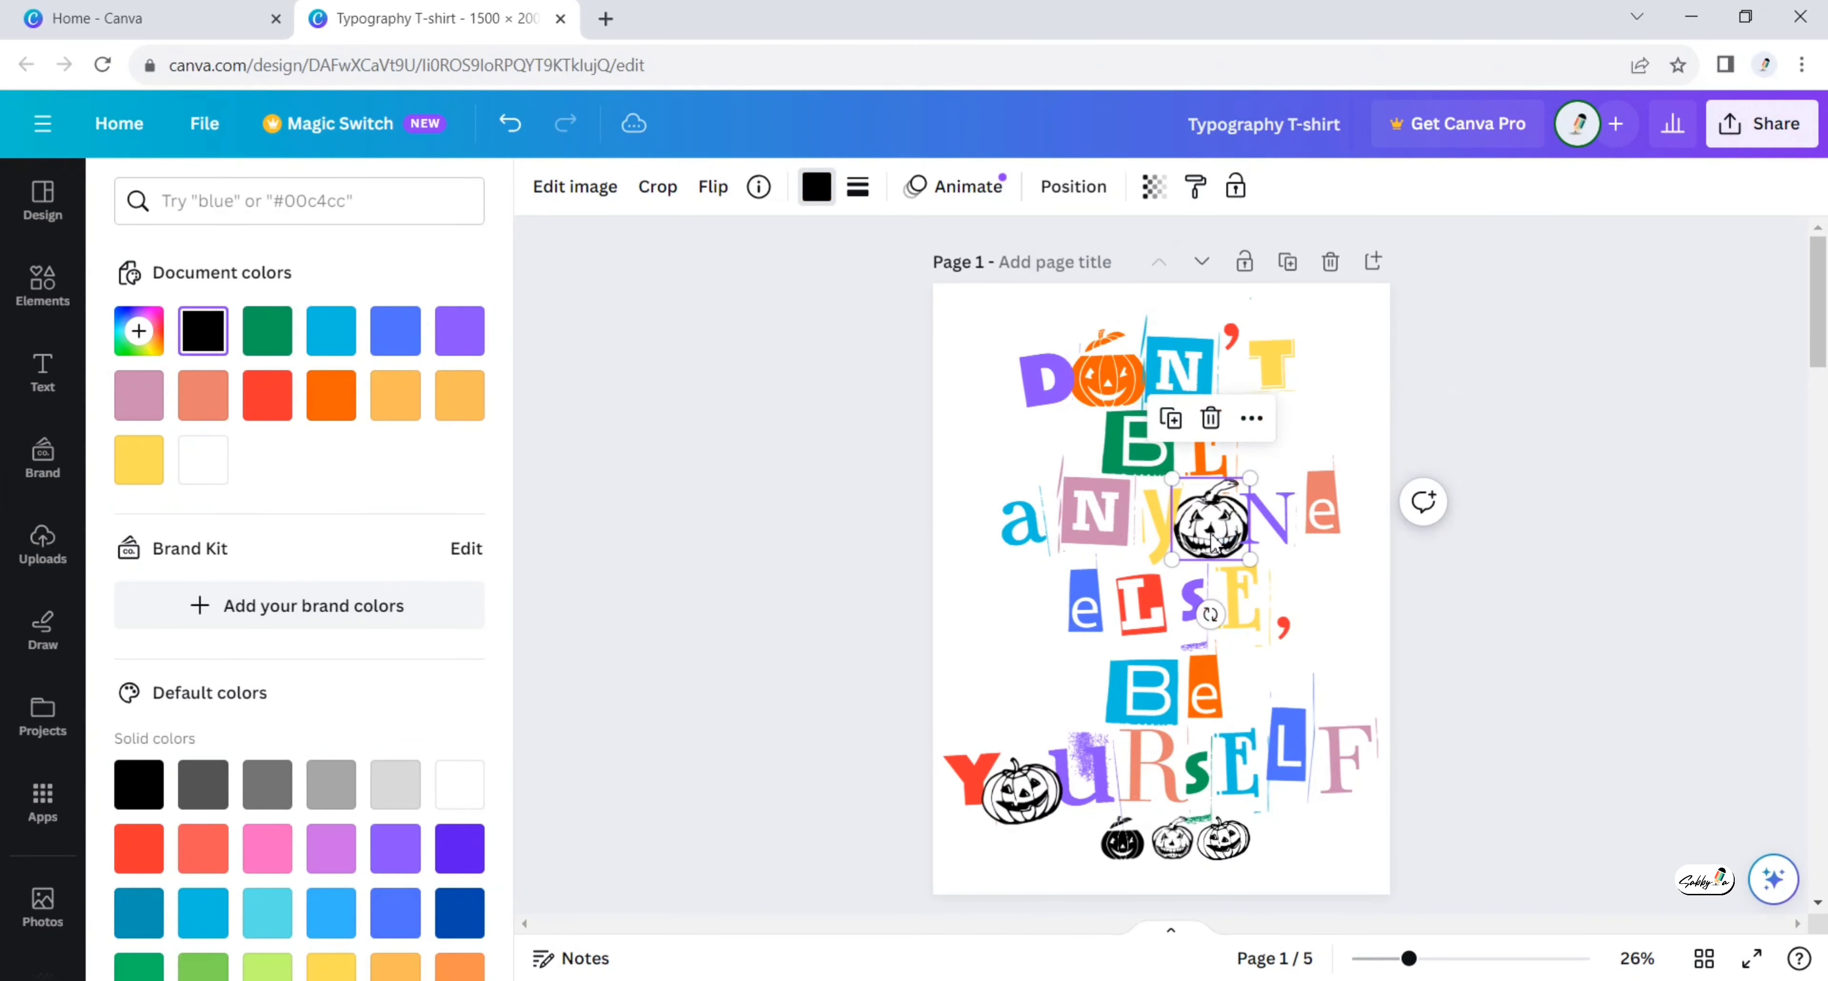
left_click(277, 337)
left_click(1018, 788)
left_click(139, 460)
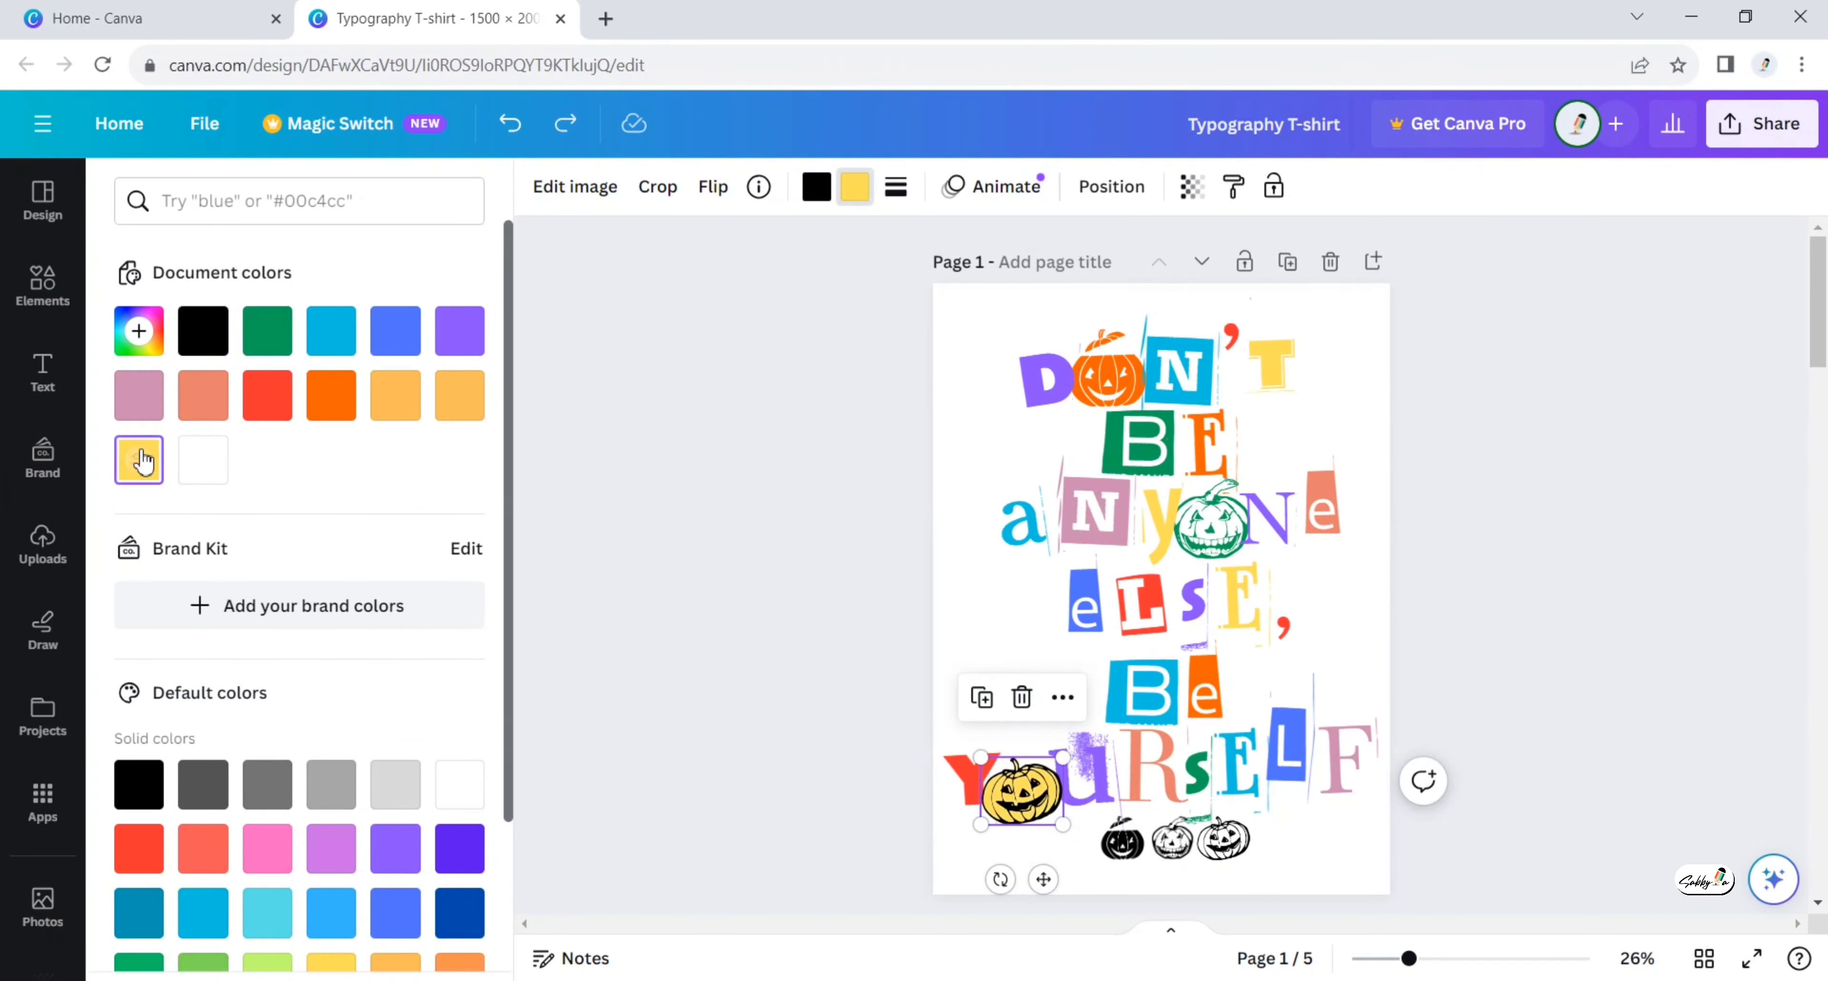
Recolour the three small pumpkins below "Yourself" from first to last as orange, green, and yellow-filled (#ffde59).
left_click(1120, 841)
left_click(331, 394)
left_click(1172, 839)
left_click(266, 331)
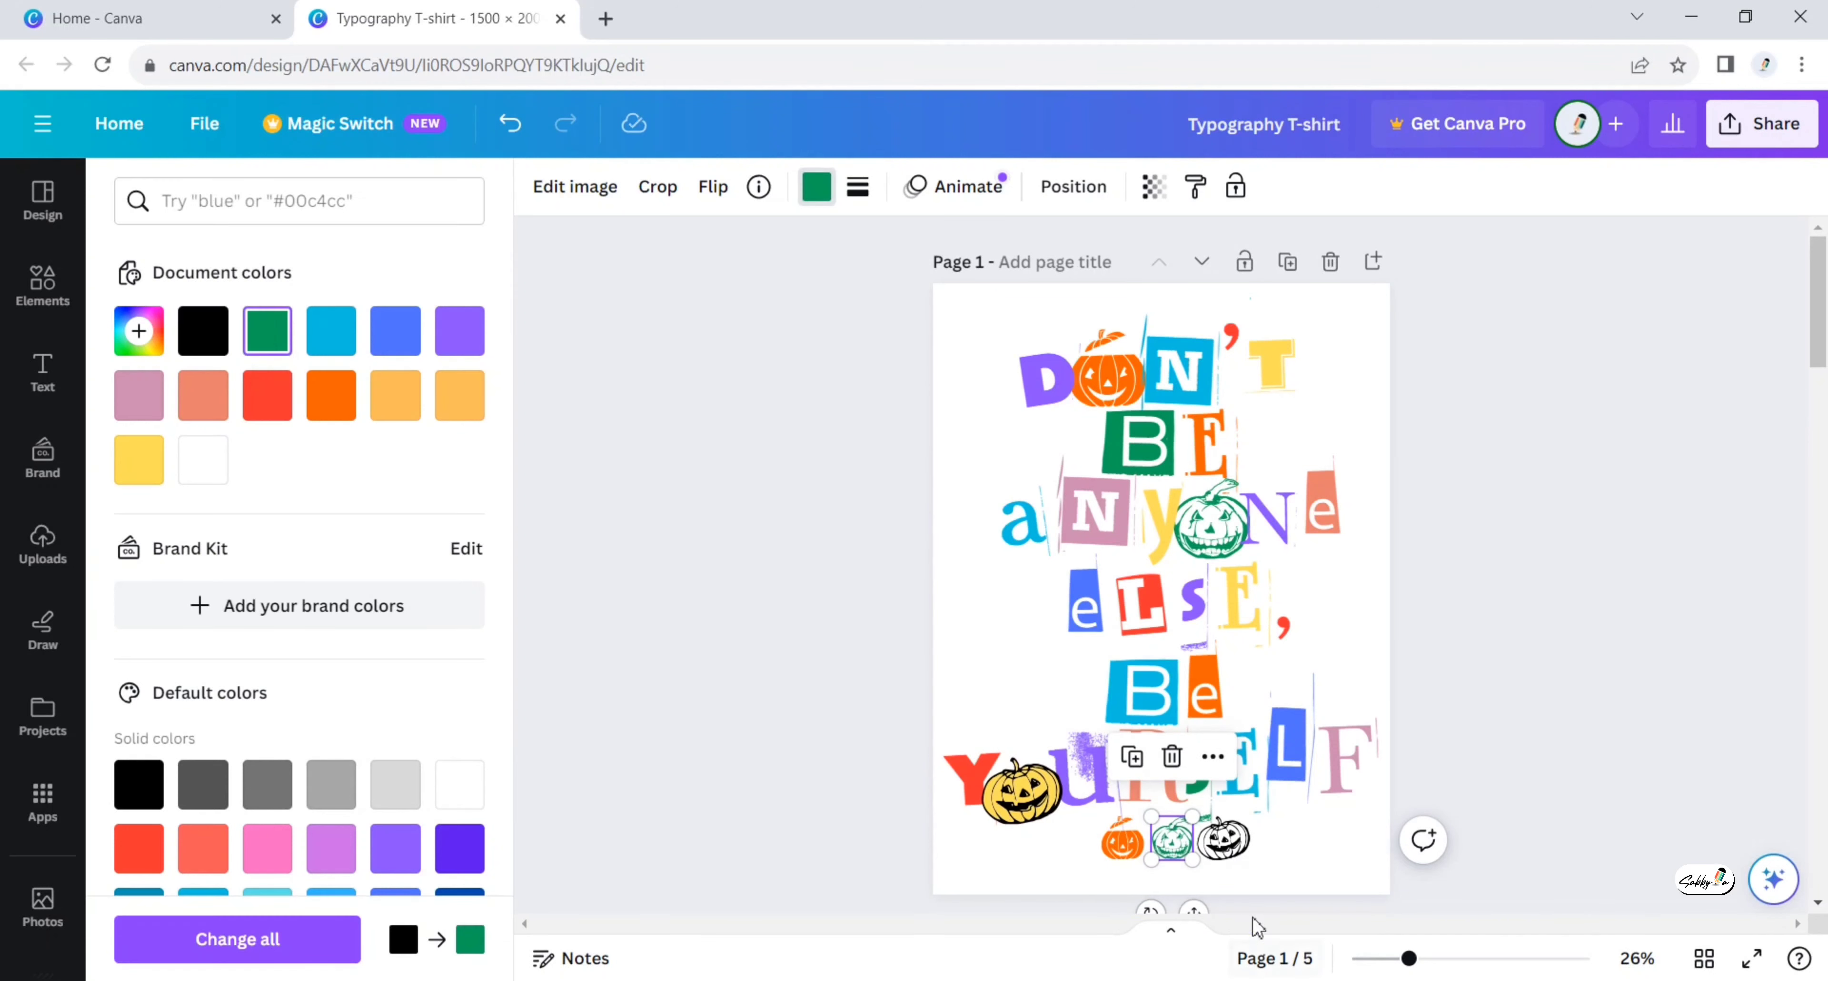
left_click(1223, 839)
left_click(139, 460)
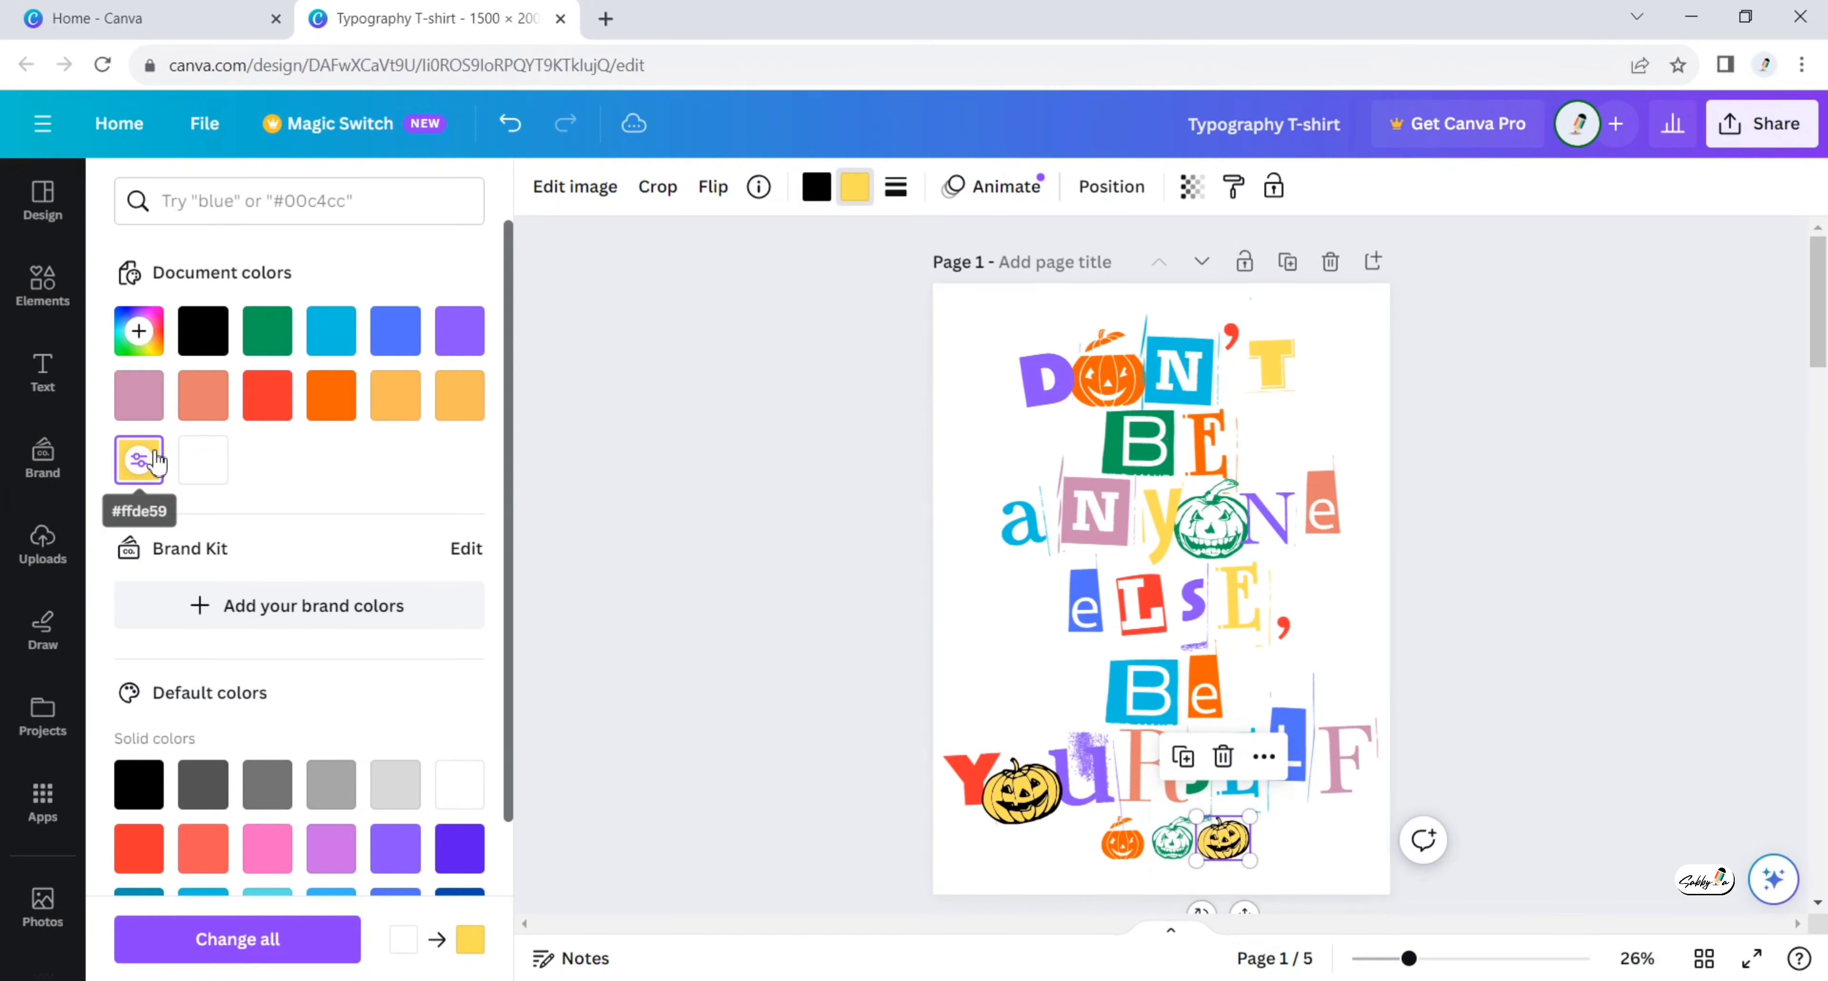
left_click(834, 583)
left_click(532, 567)
Set the page background to black (#000000).
left_click(726, 420)
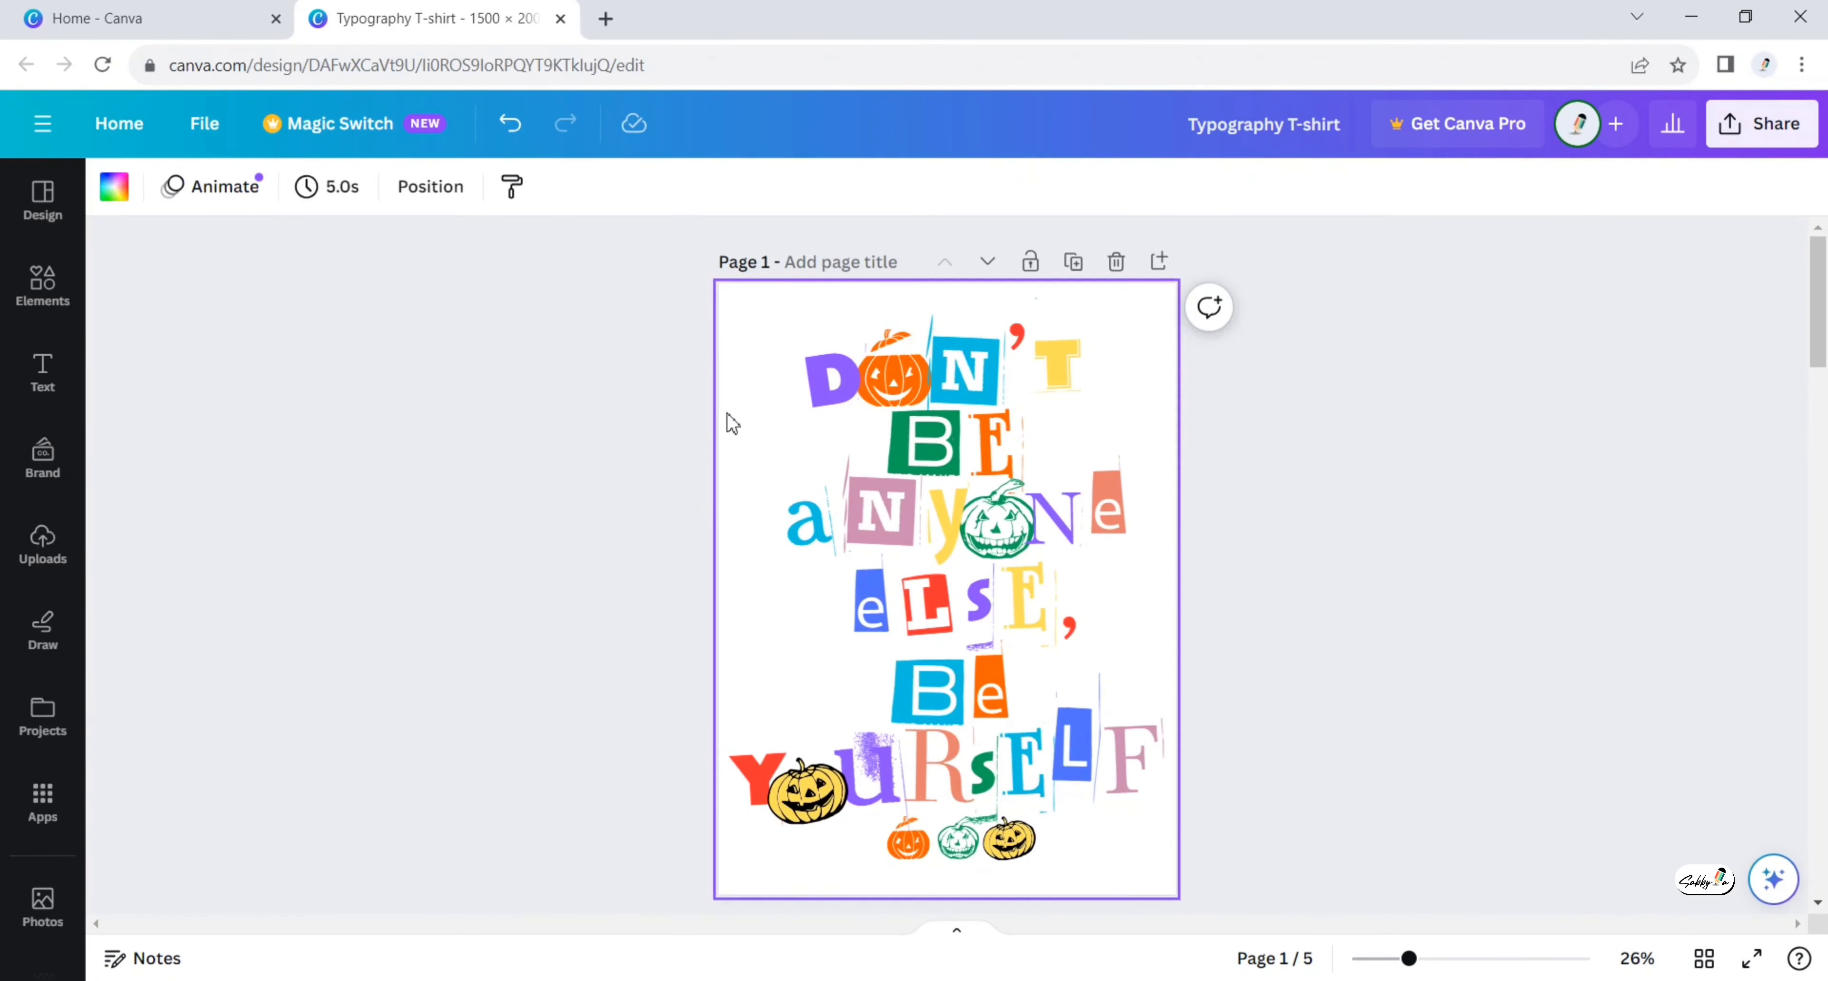
left_click(114, 193)
left_click(202, 328)
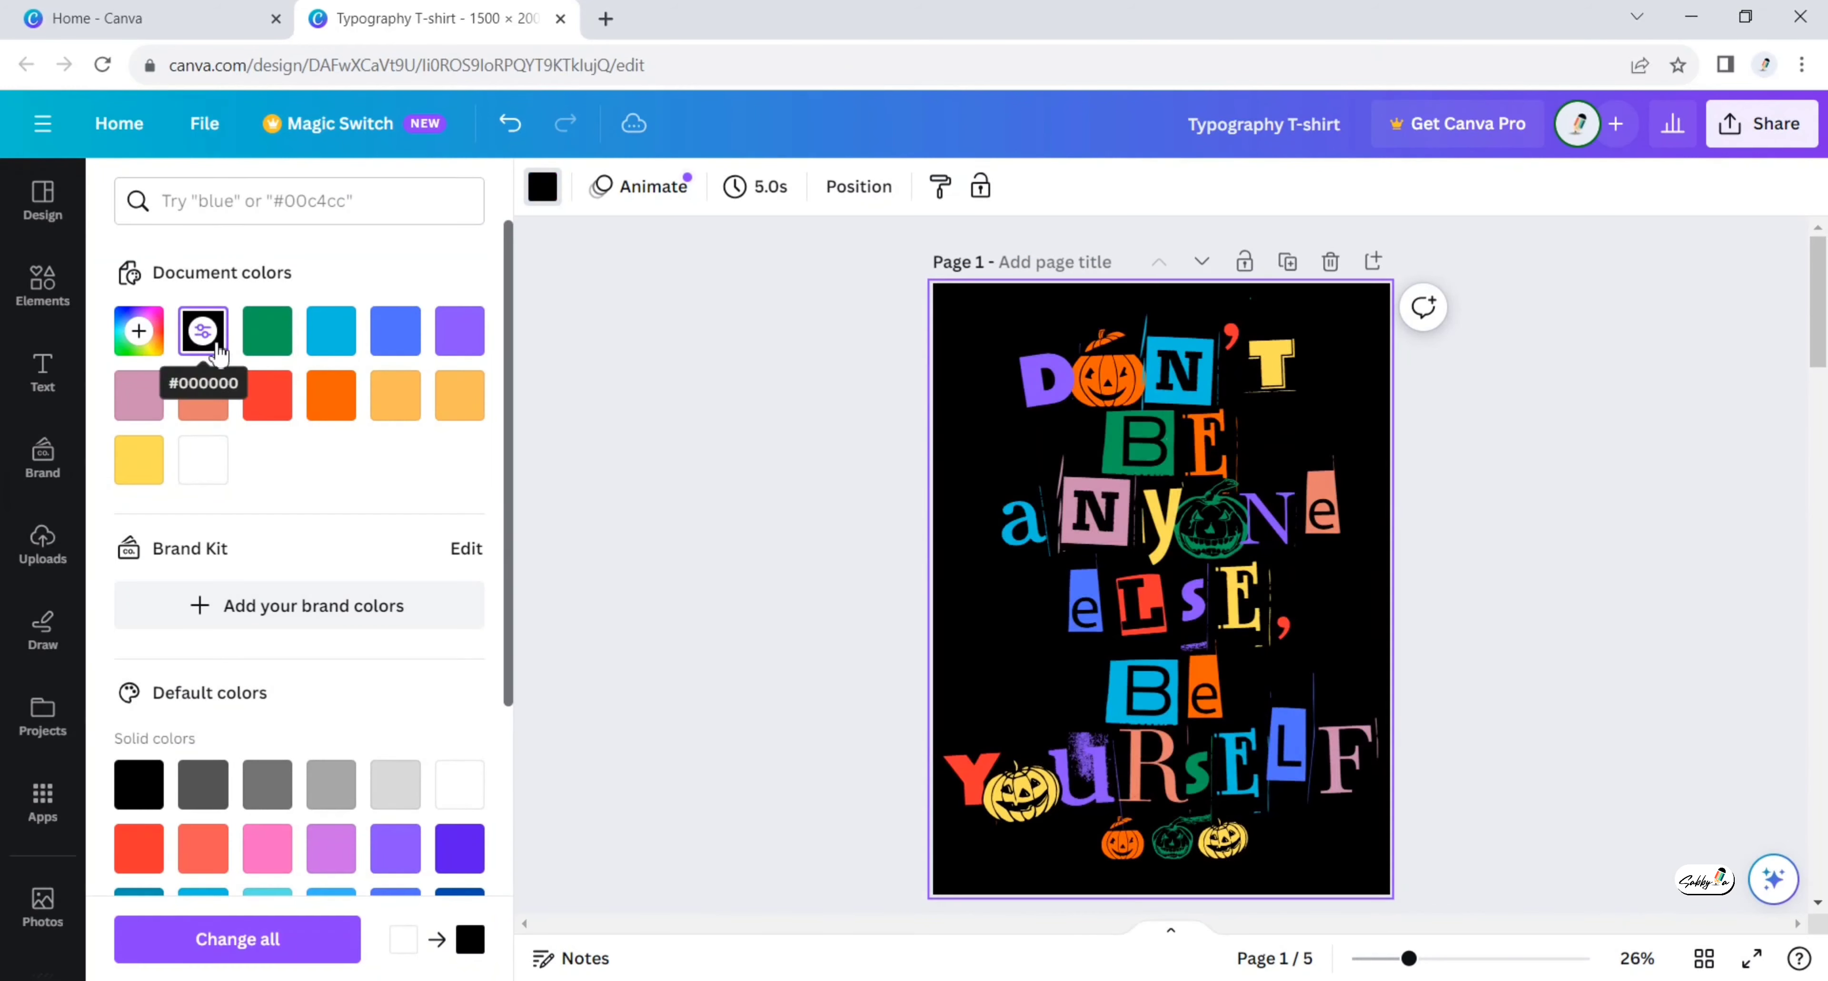
left_click(717, 546)
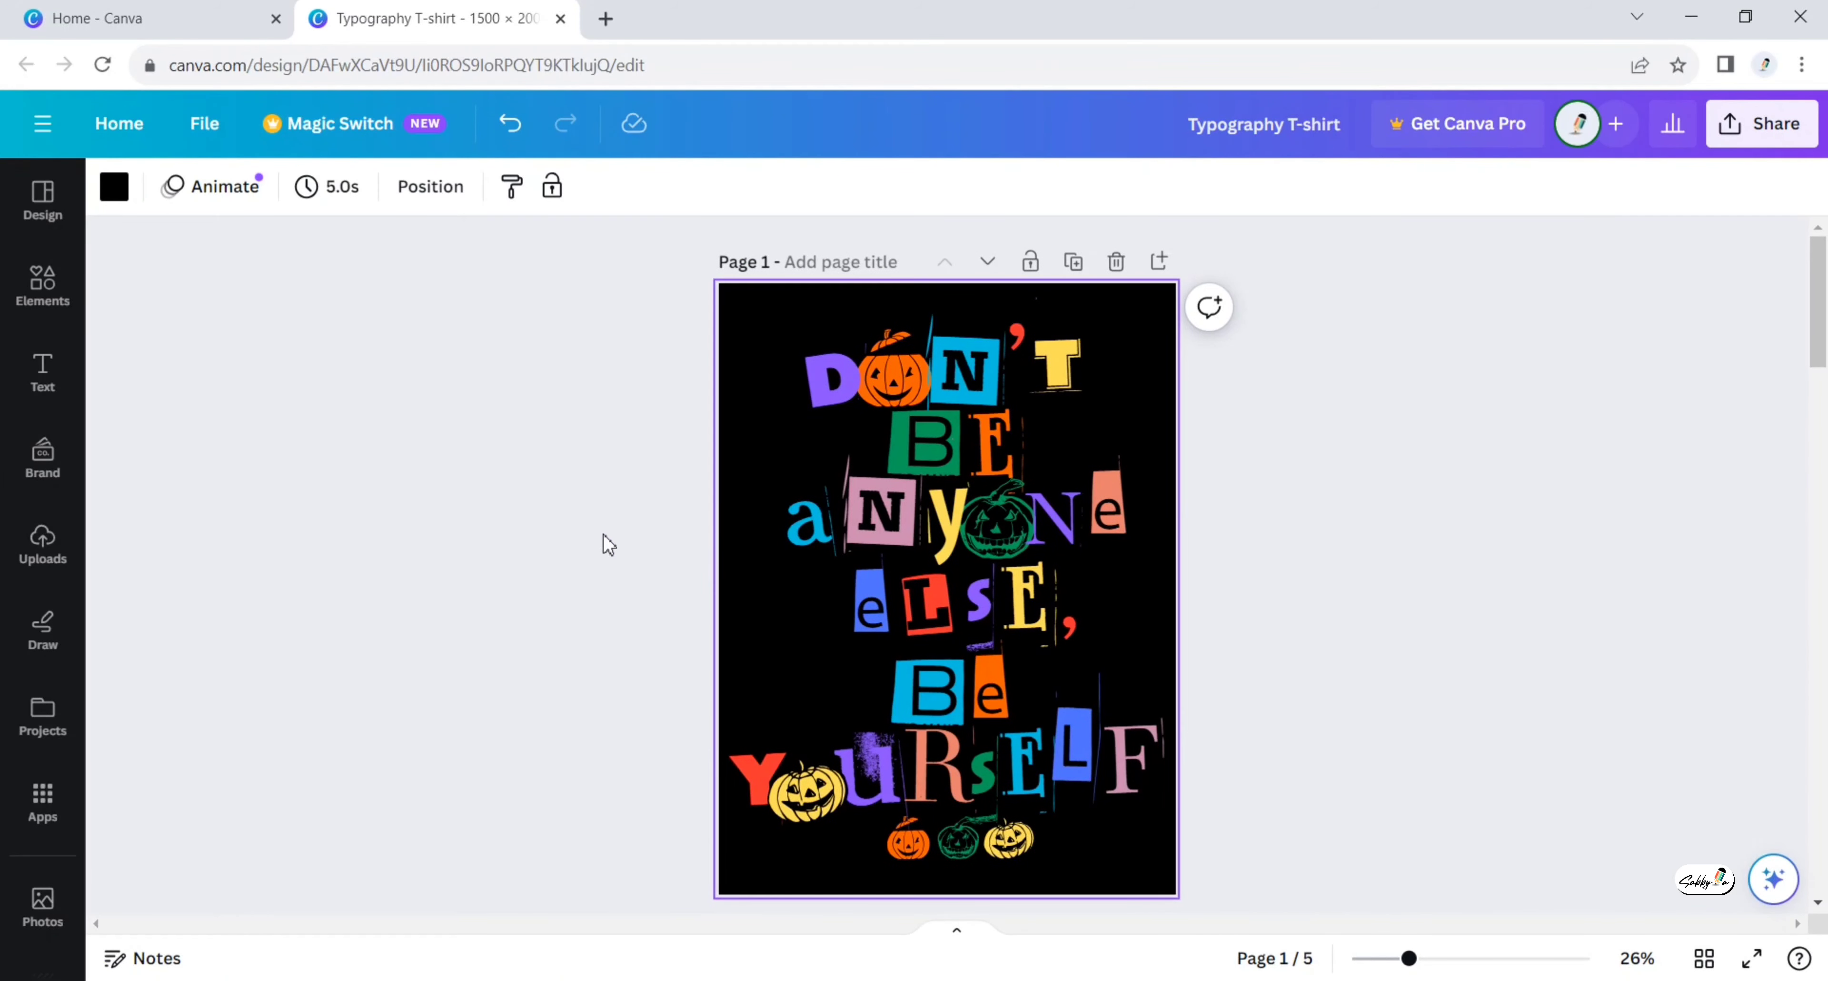
left_click(454, 458)
Download the finished black-background T-shirt design as a PNG file.
left_click(1770, 126)
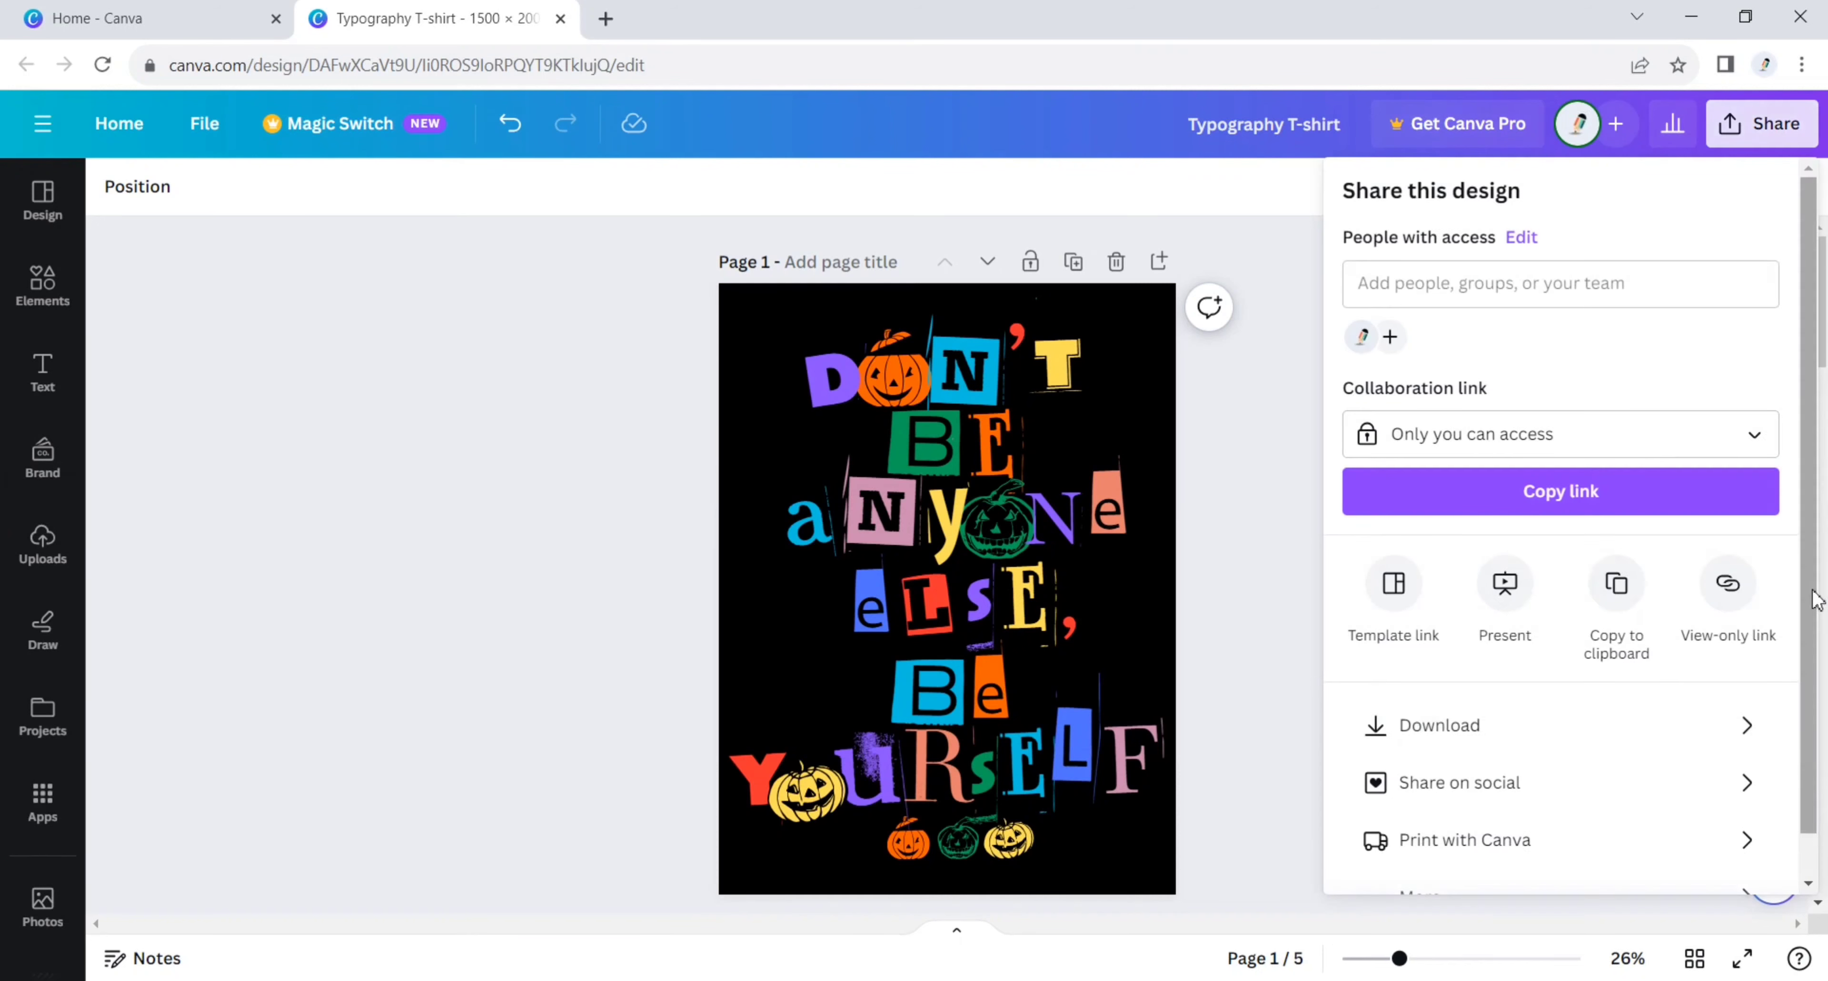
left_click(1391, 724)
left_click(1565, 555)
left_click(1616, 667)
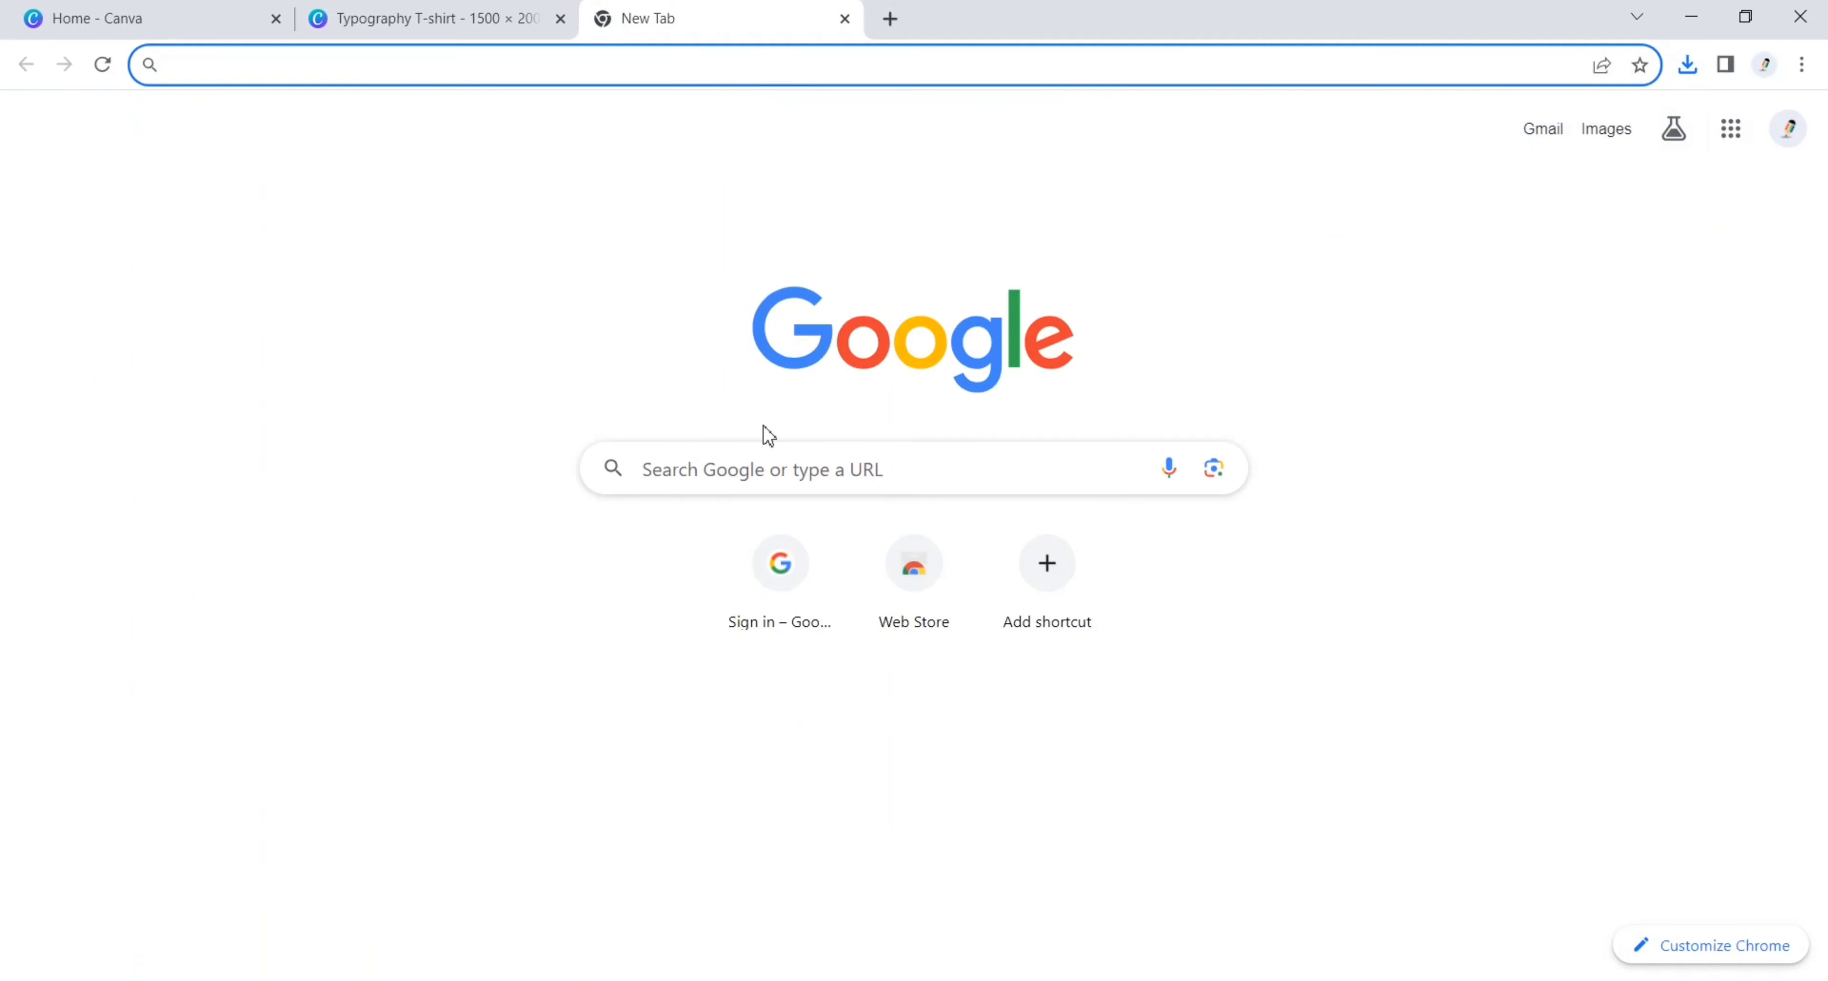
Search the web for smartmockups in a new browser tab and open the smartmockups.com site.
left_click(763, 475)
type("smart")
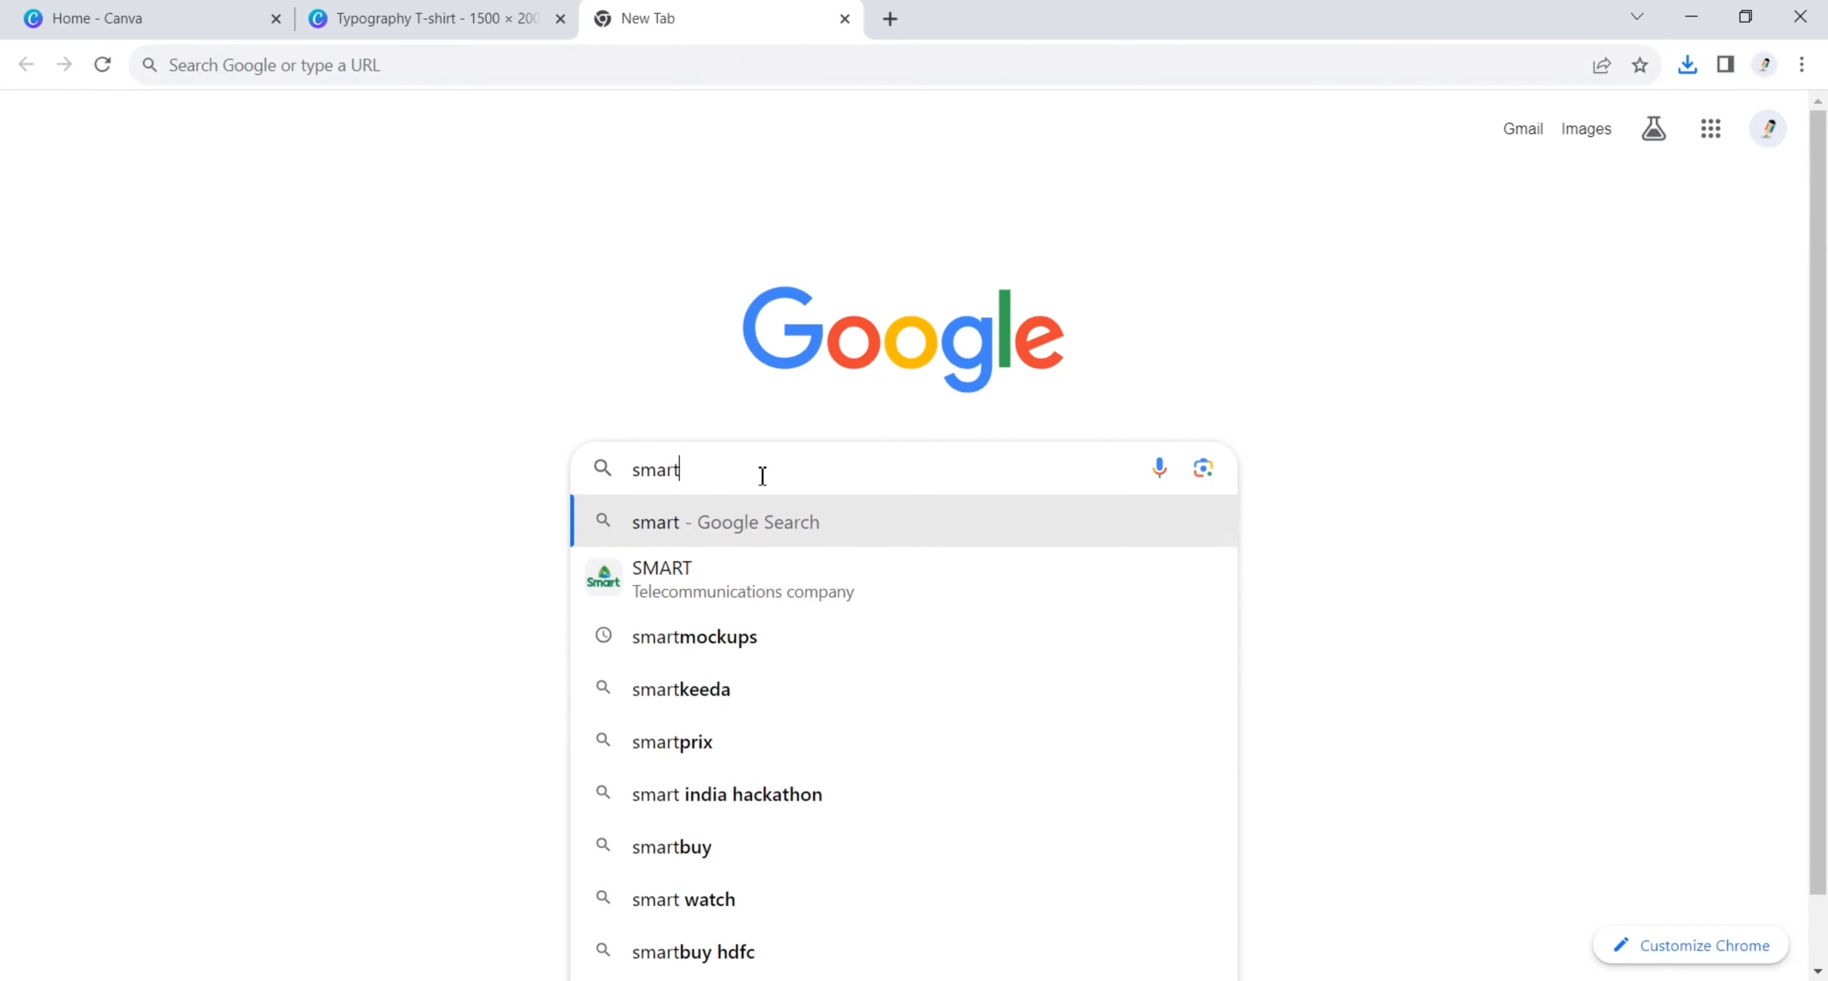
type("mockups")
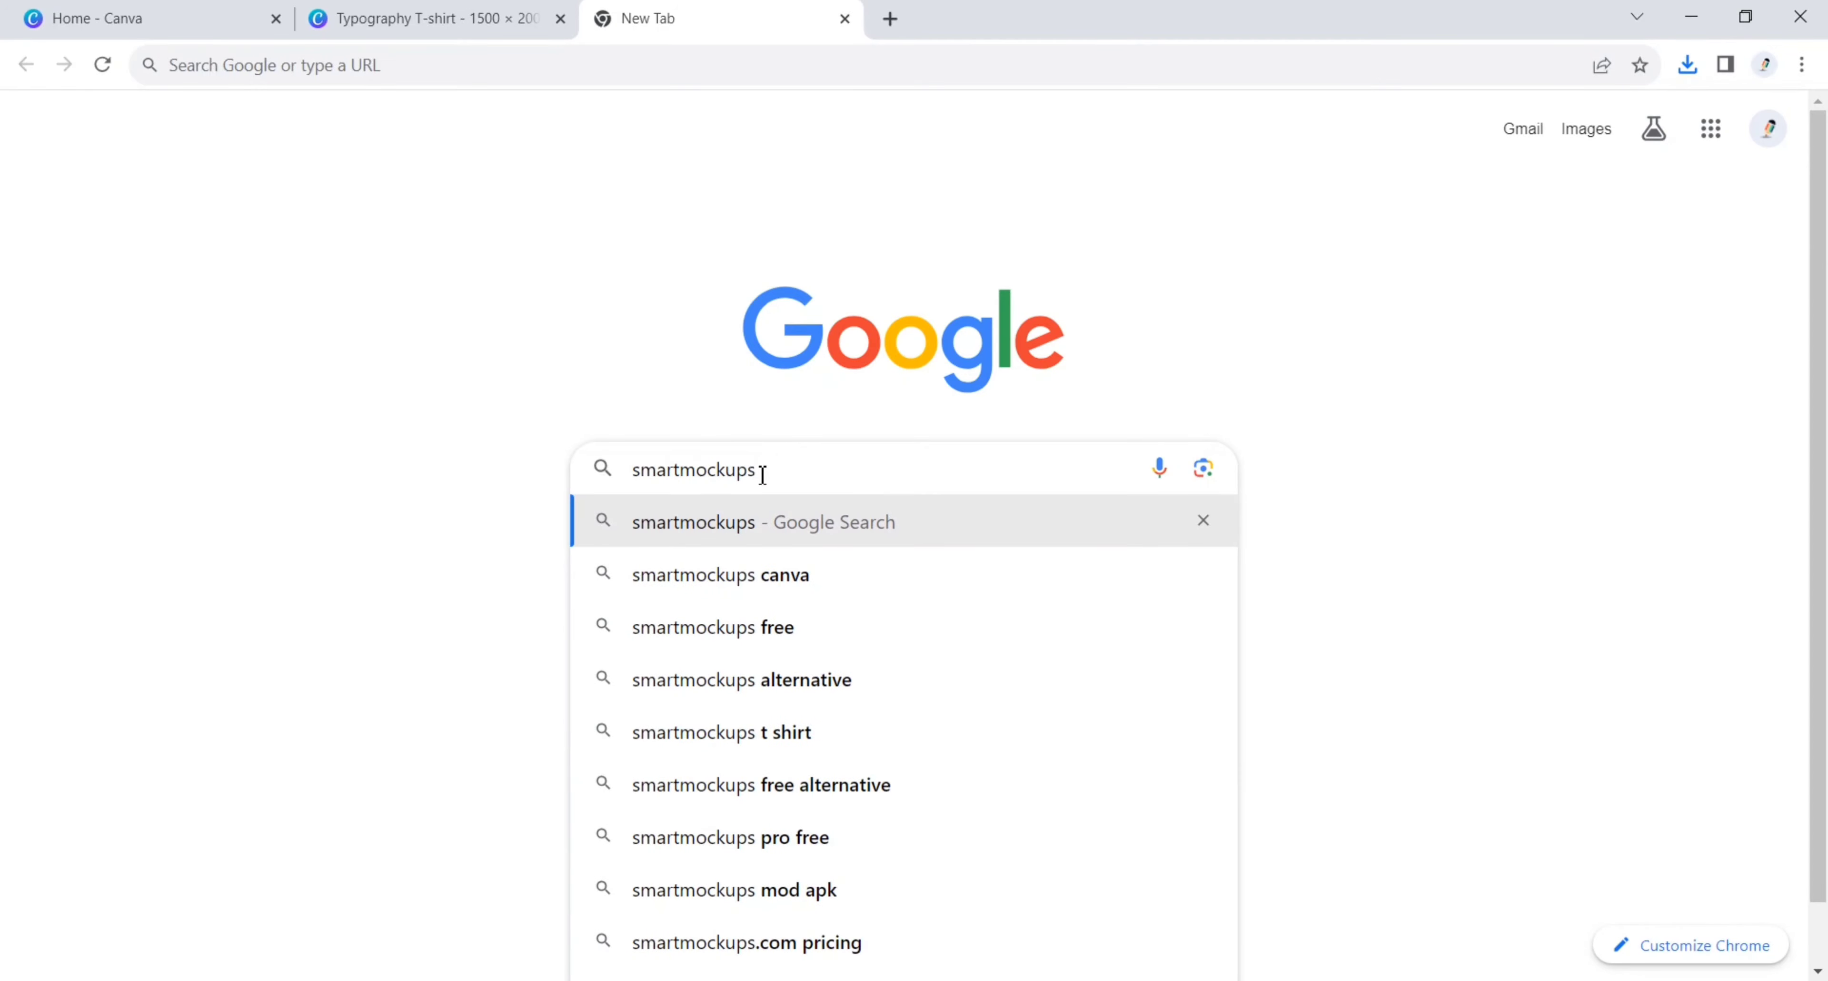
key("Return")
left_click(588, 376)
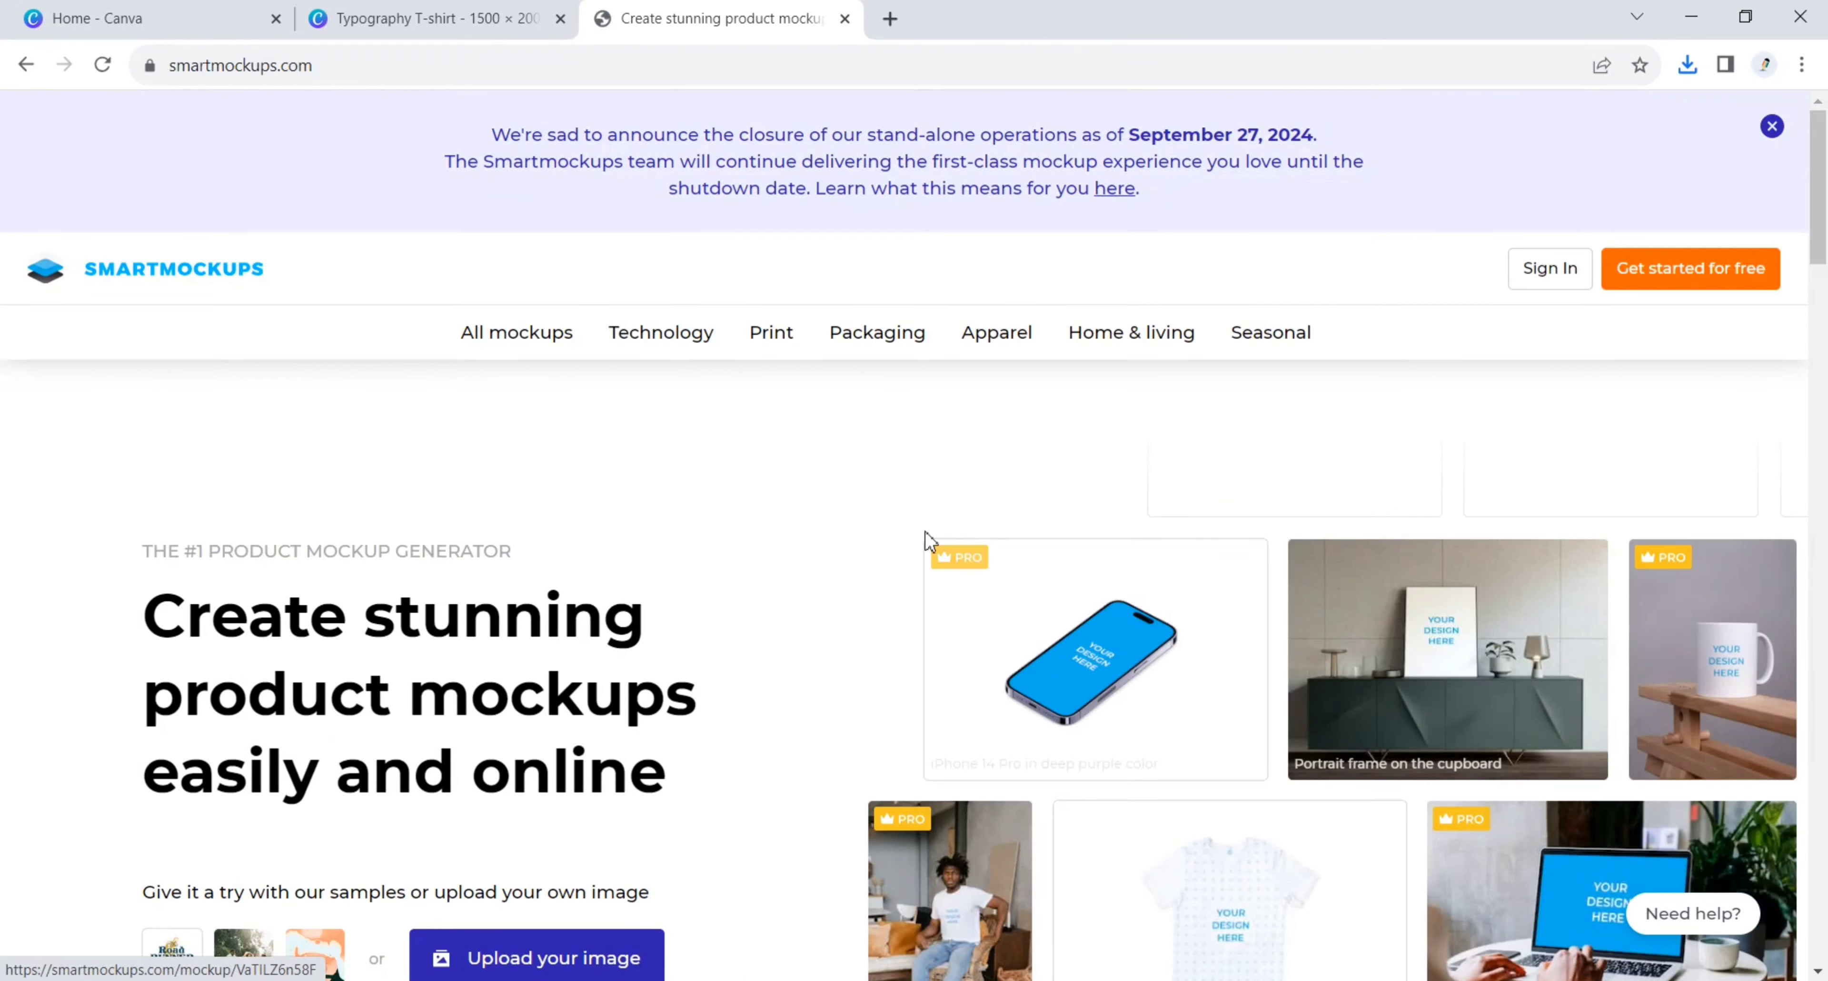
Accept all cookies and show only the free mockups in the T-Shirts category.
scroll(780, 494, "down", 5)
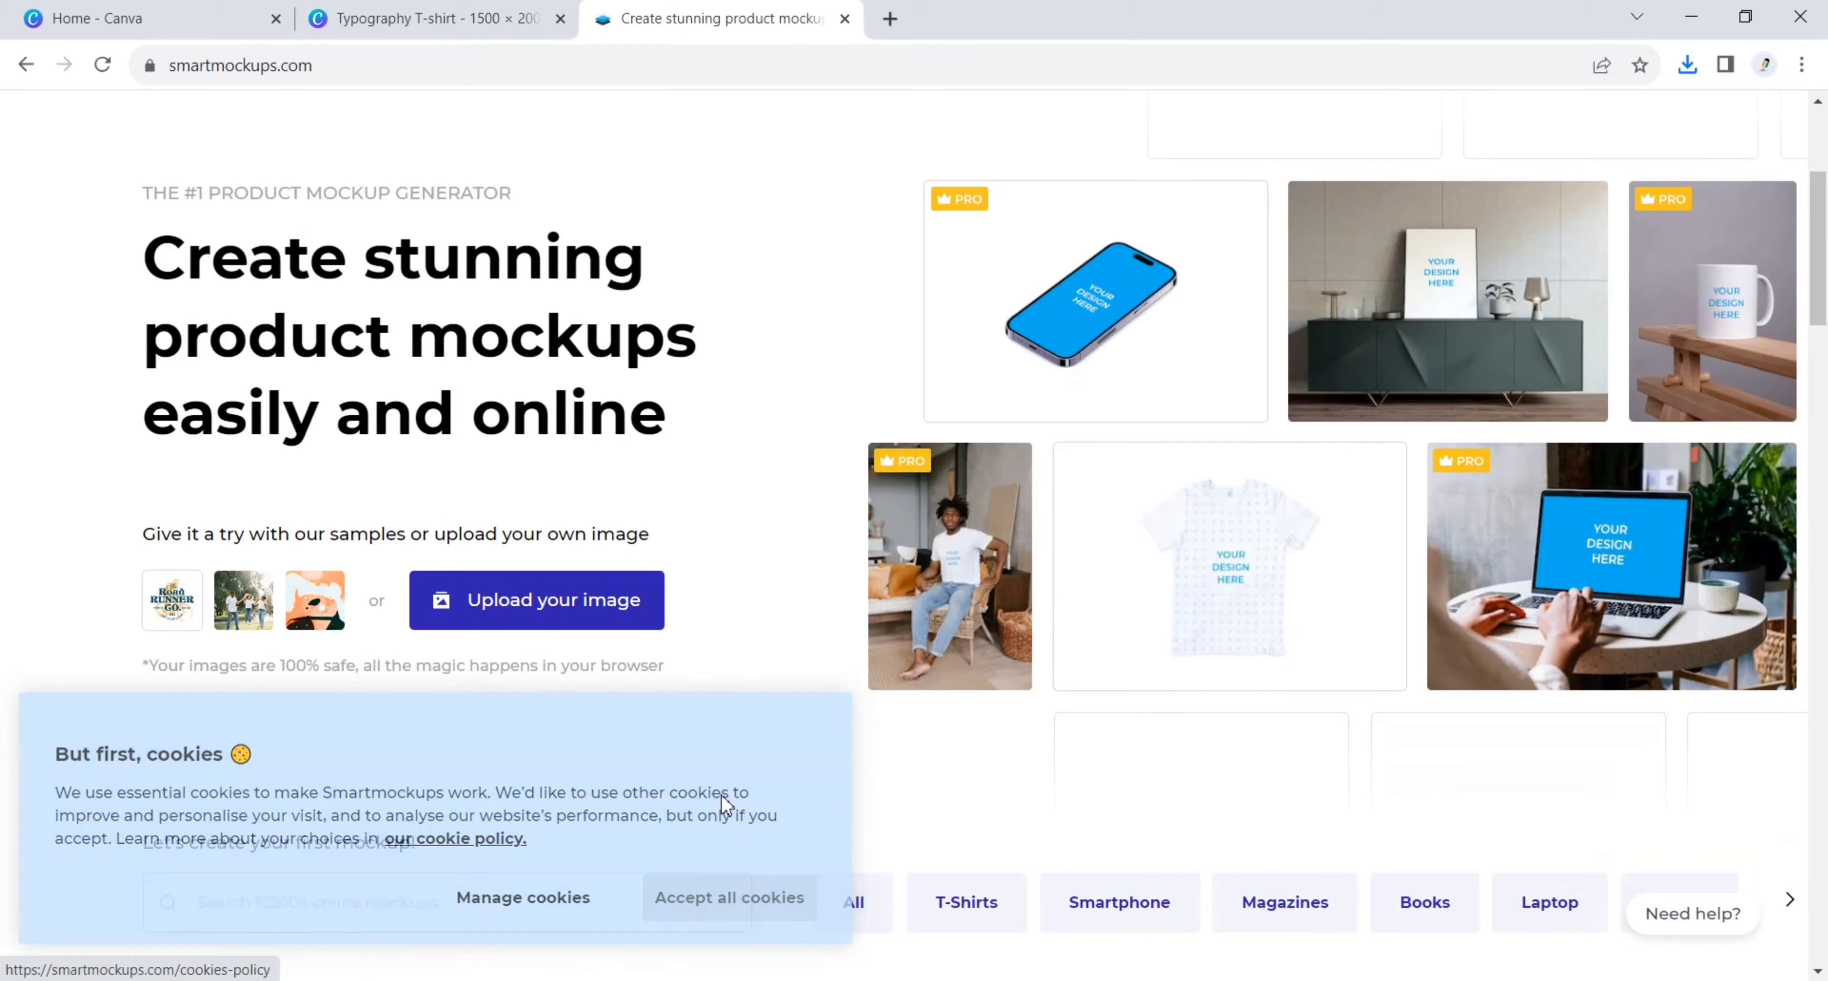
left_click(729, 897)
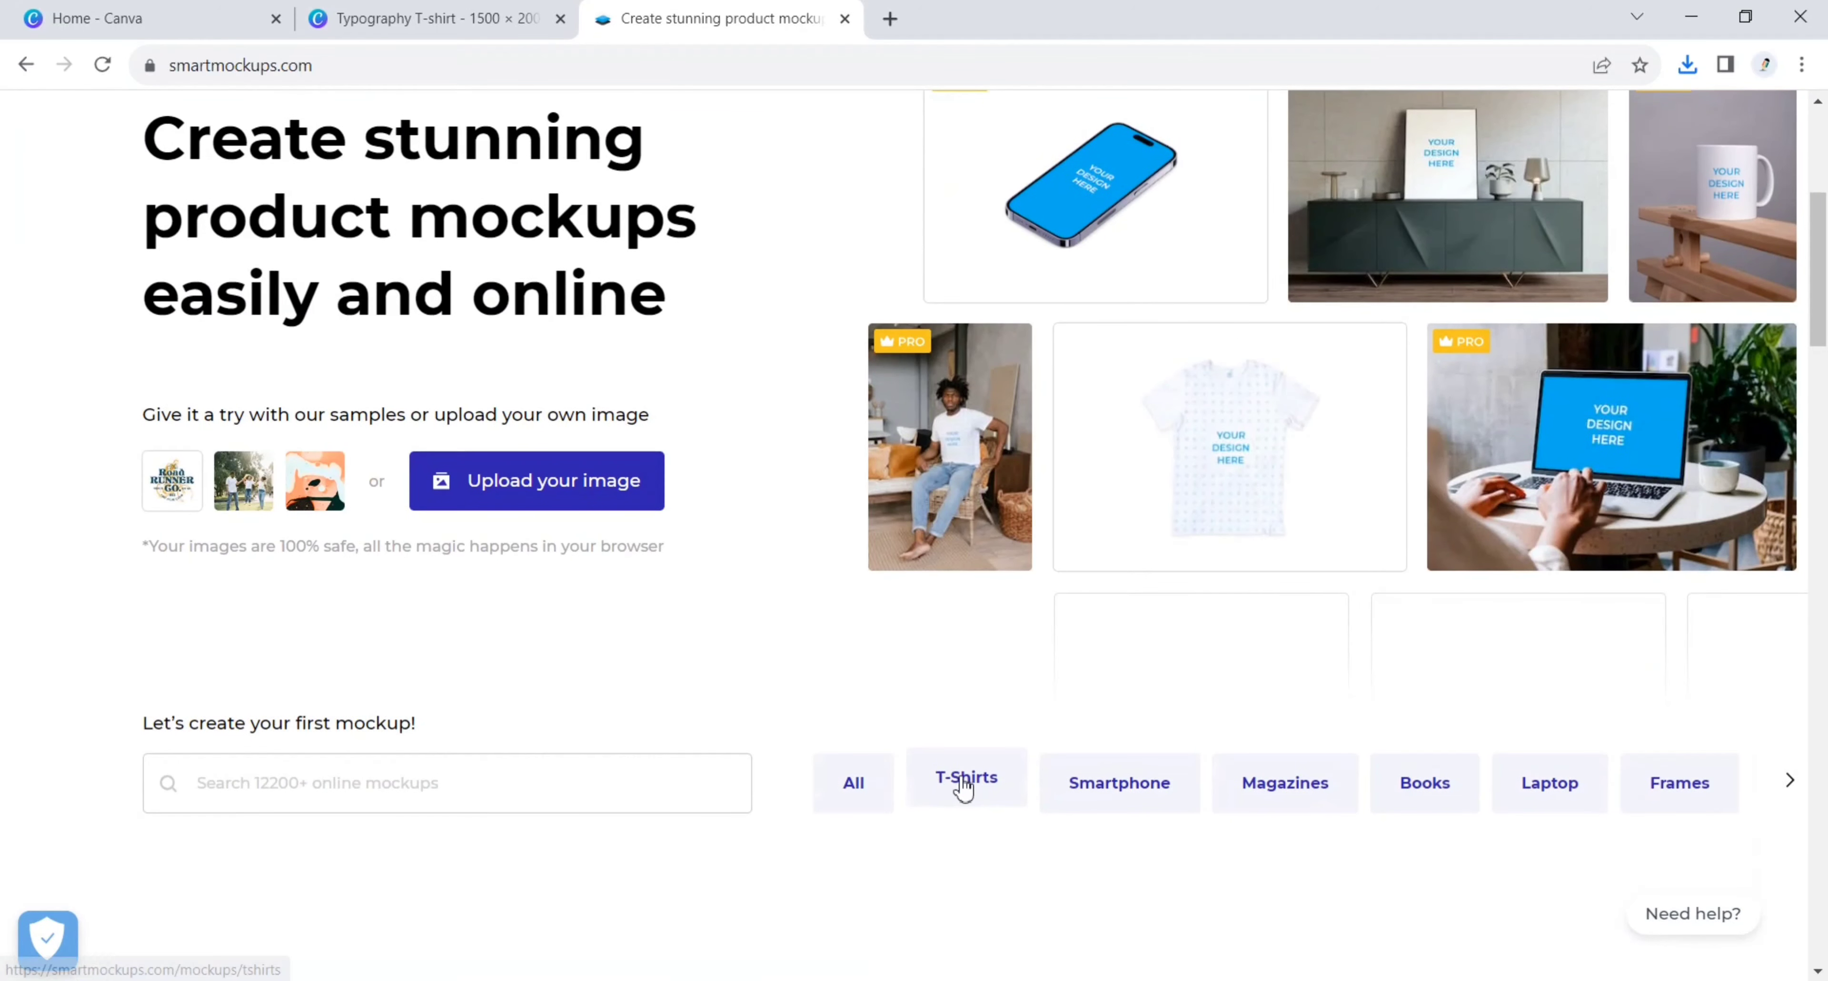
left_click(963, 781)
scroll(539, 745, "down", 3)
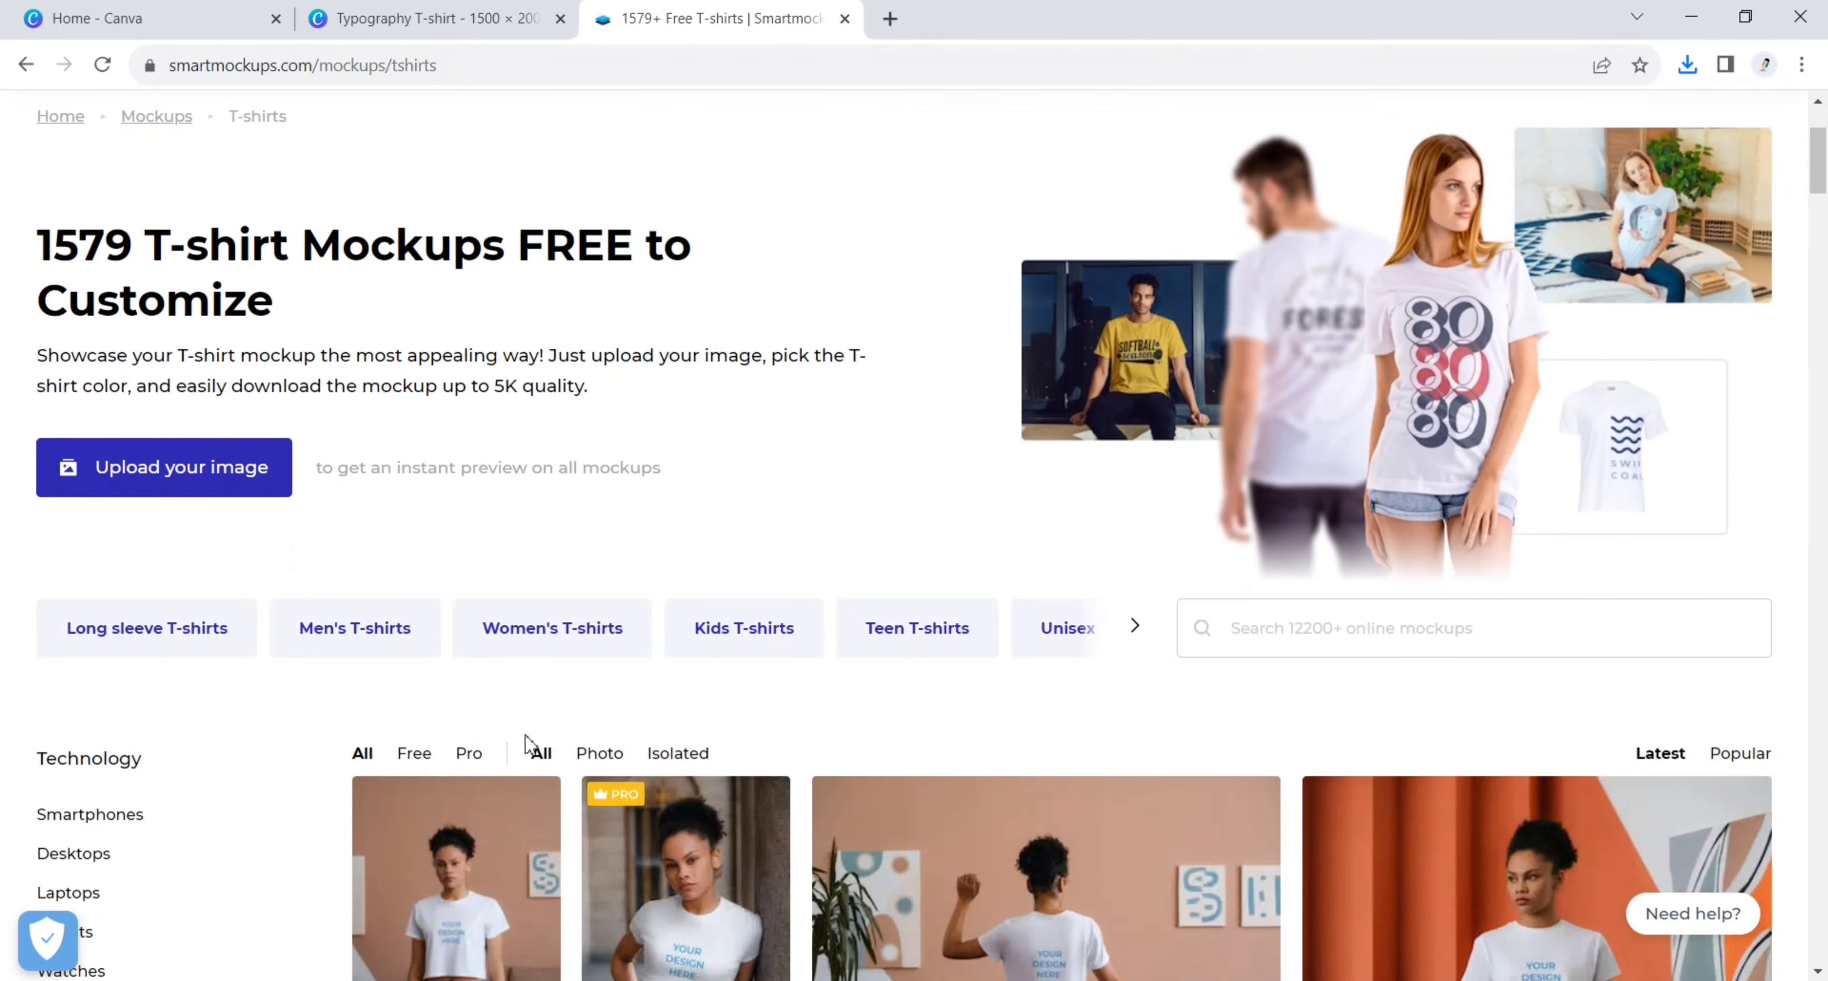
left_click(420, 754)
Open the "Man wearing a T-shirt" mockup from the second page of free T-shirt mockups and dismiss the closure notice.
scroll(829, 890, "down", 20)
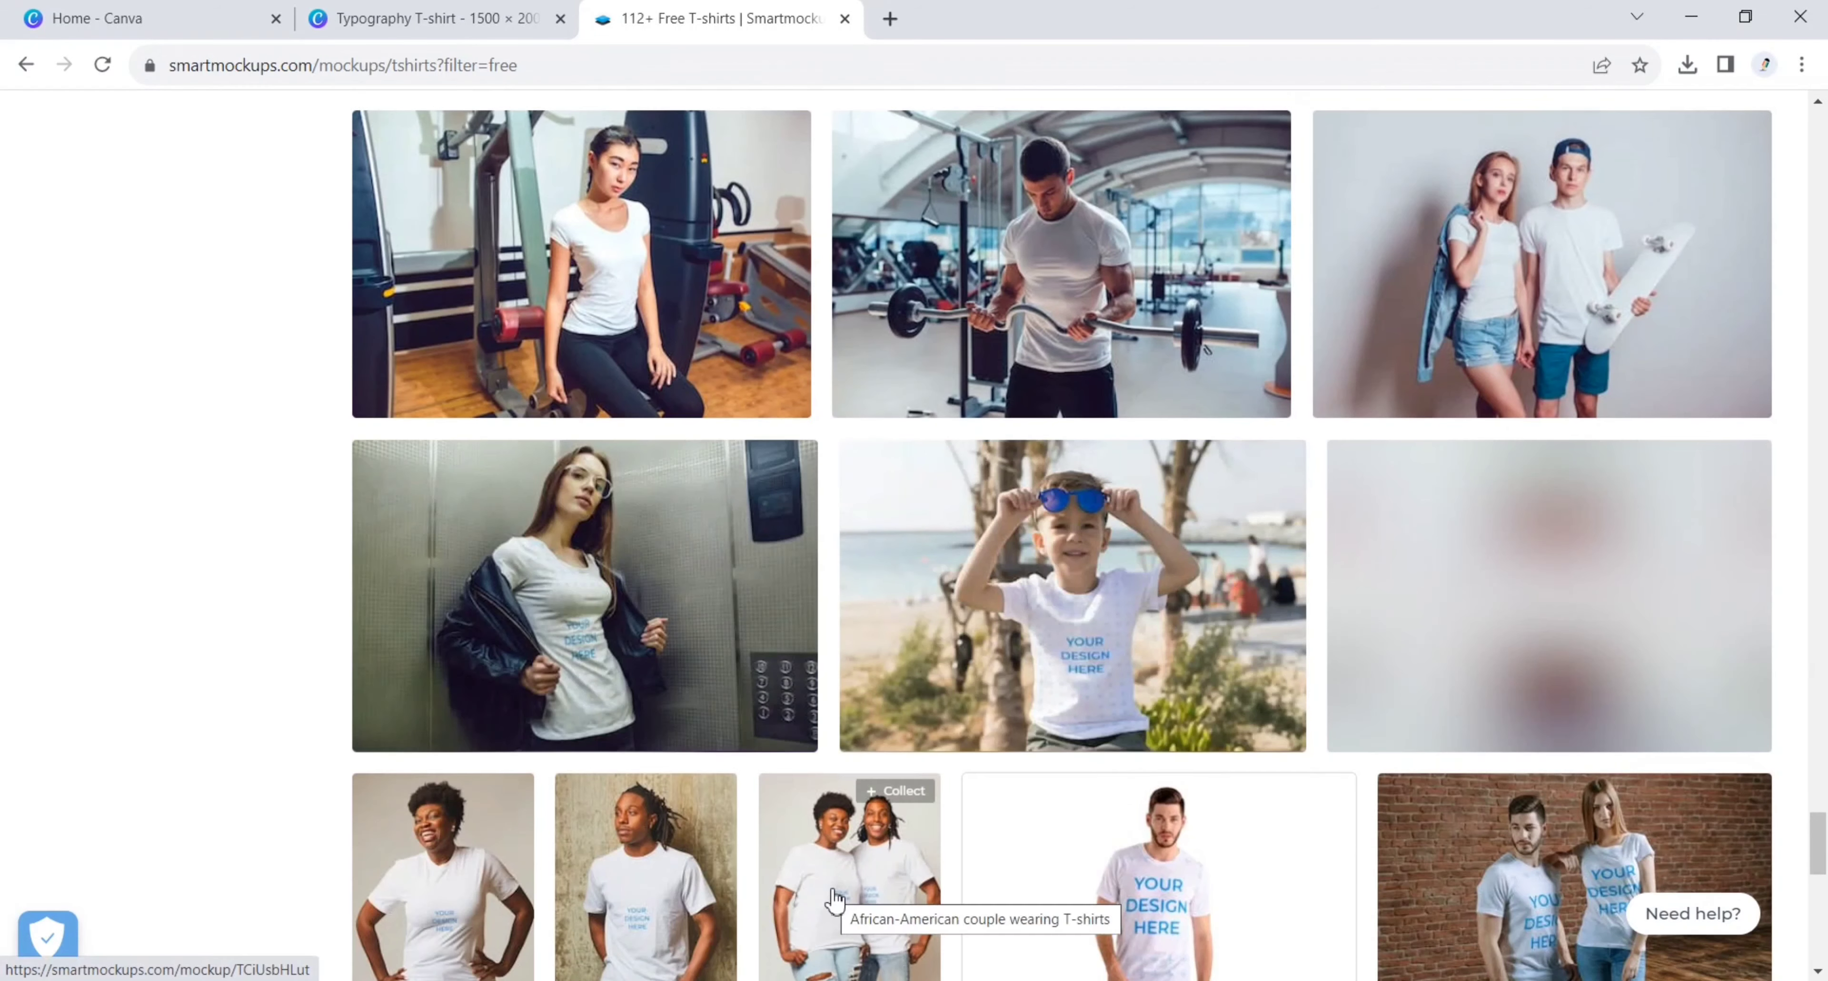
scroll(833, 895, "down", 10)
scroll(1164, 723, "up", 2)
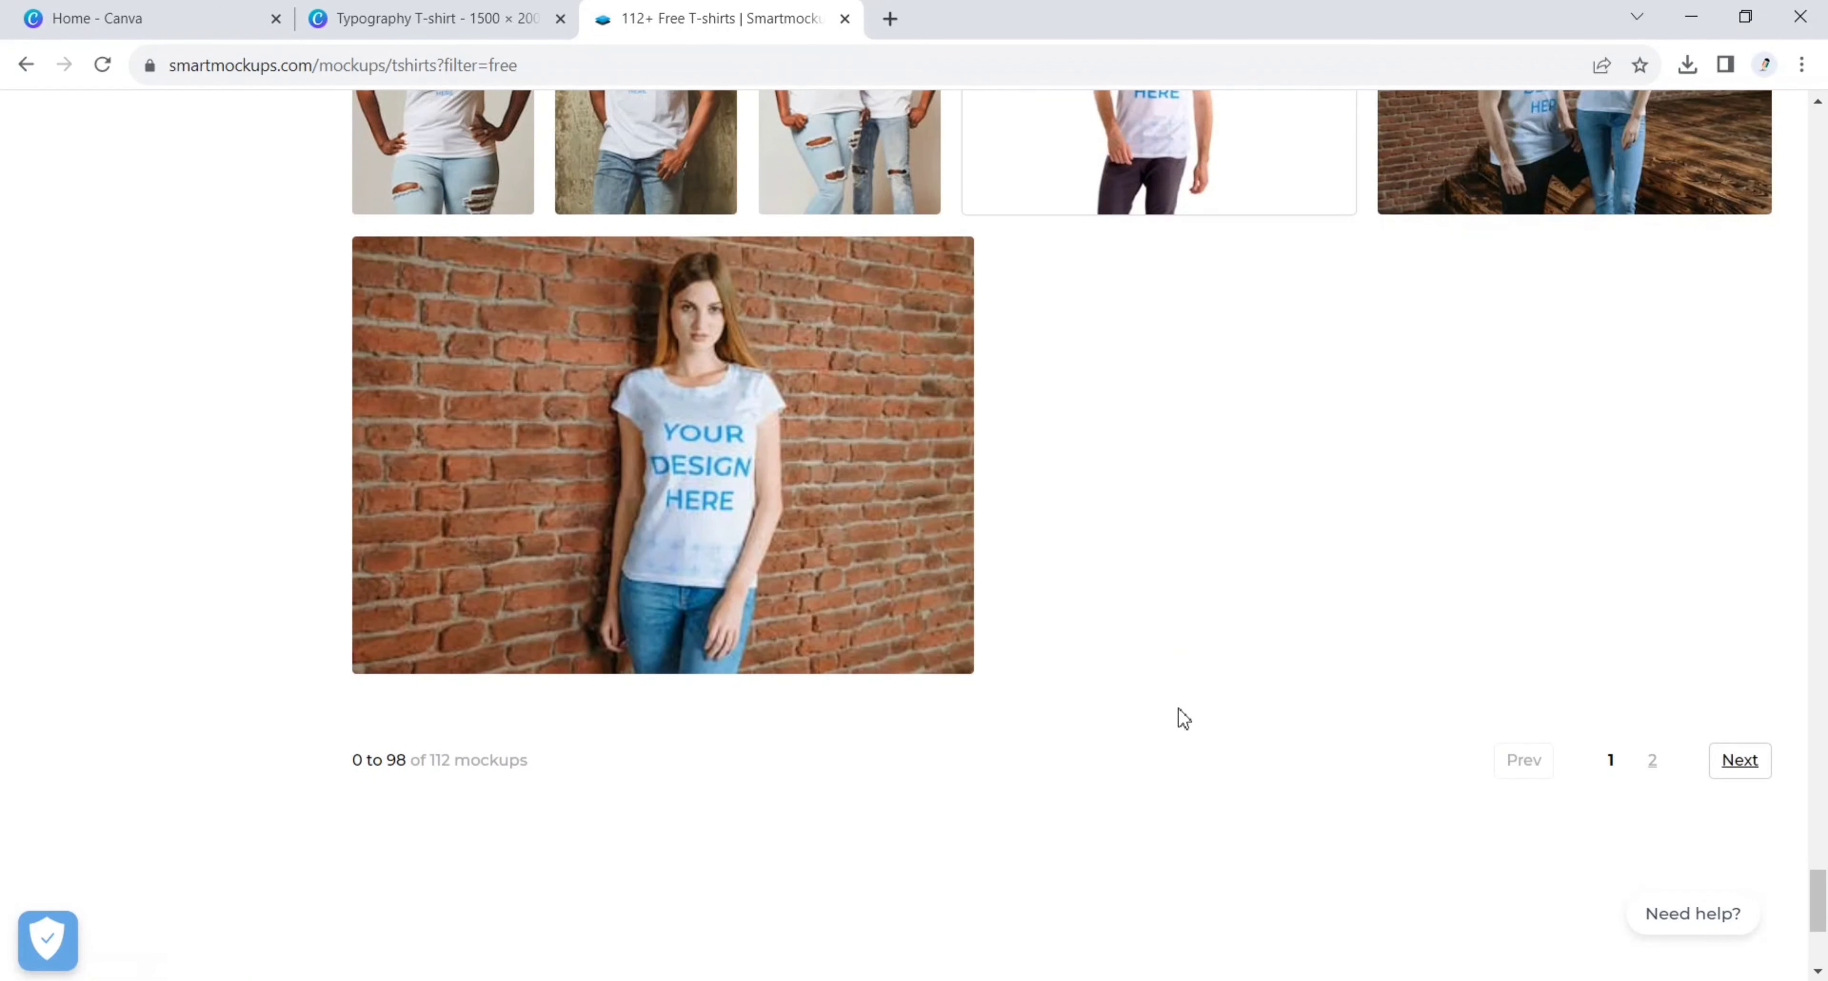
left_click(1742, 761)
scroll(1072, 788, "down", 8)
left_click(1074, 593)
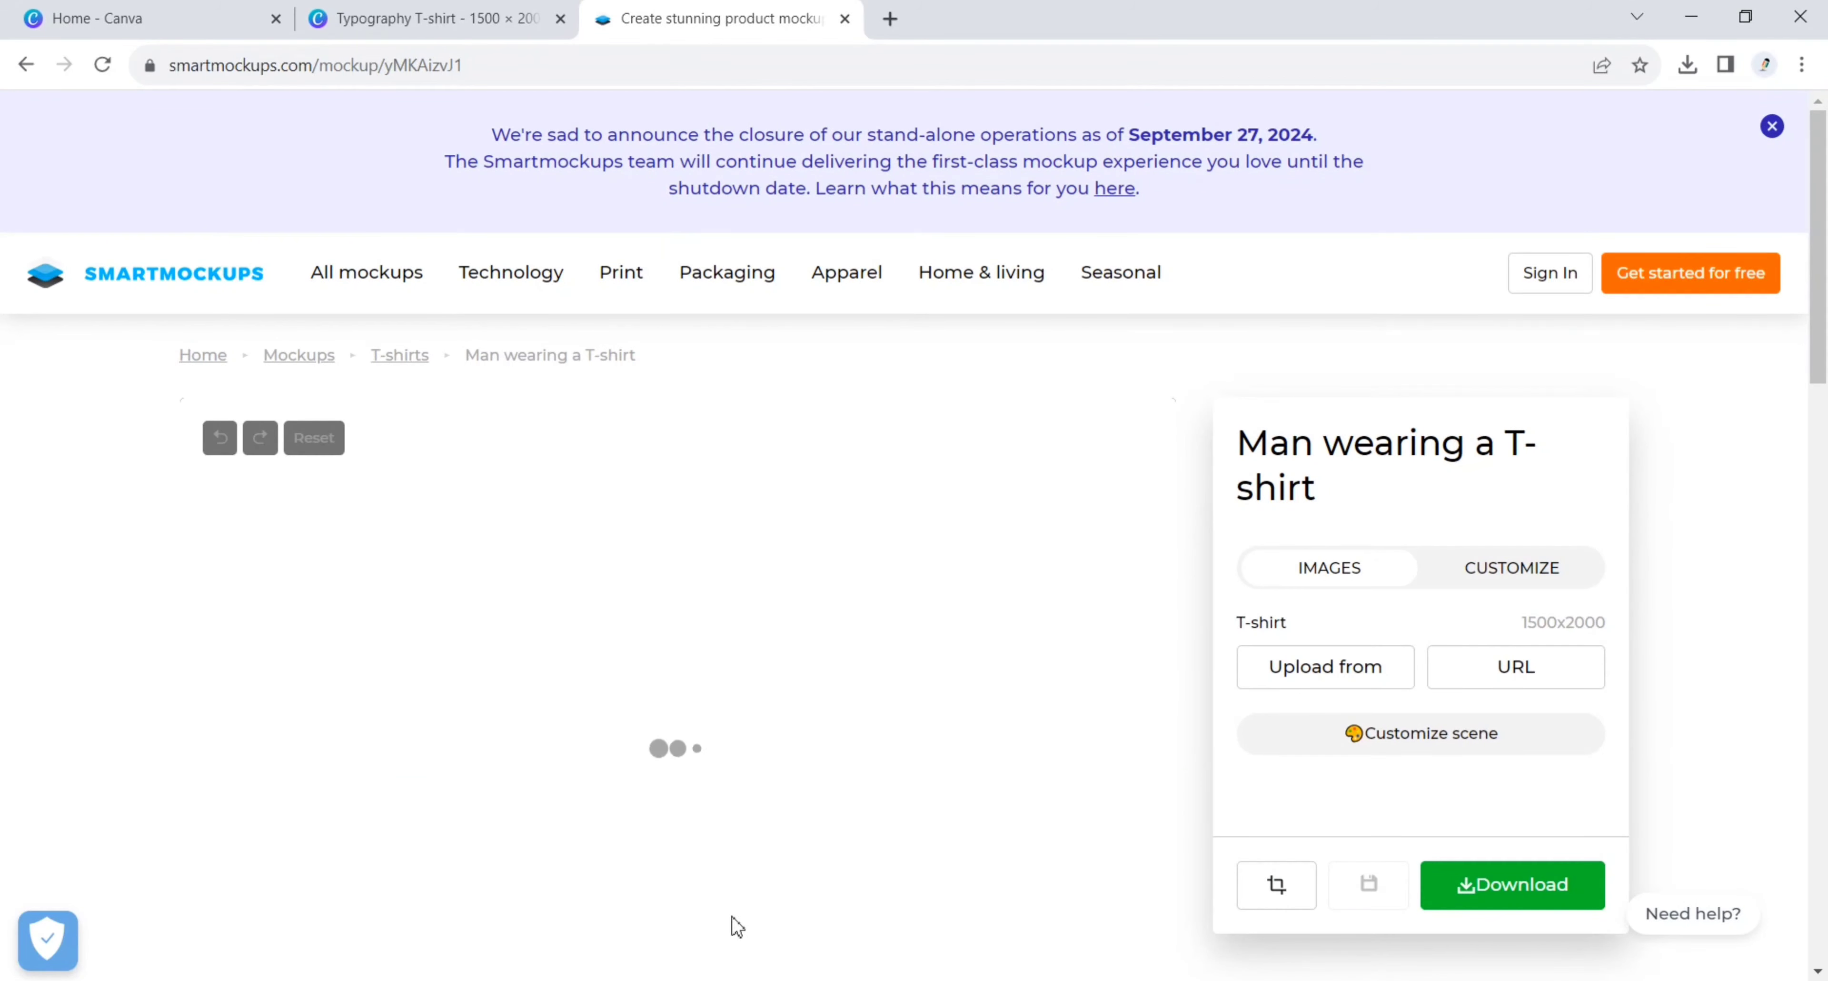
left_click(1772, 126)
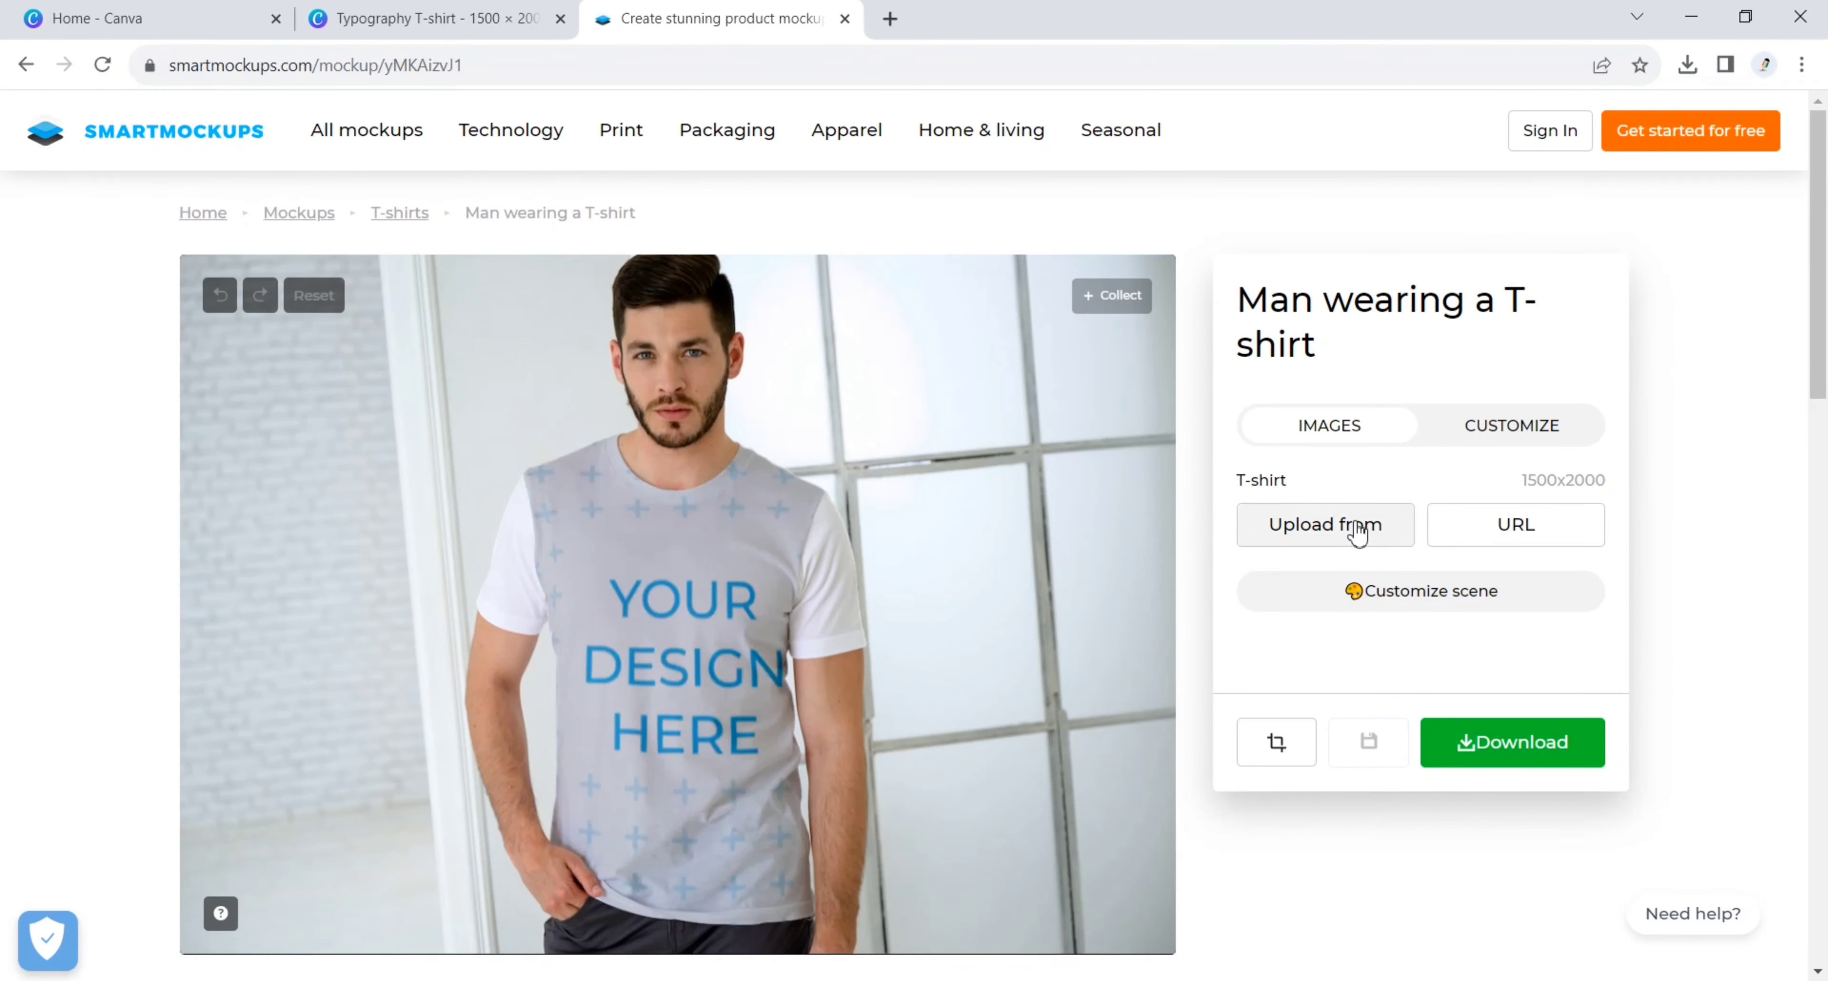
Upload "Typography T-shirt (1)" from the Downloads folder onto the shirt and download the finished mockup as a JPG.
left_click(1357, 527)
left_click(117, 262)
left_click(282, 217)
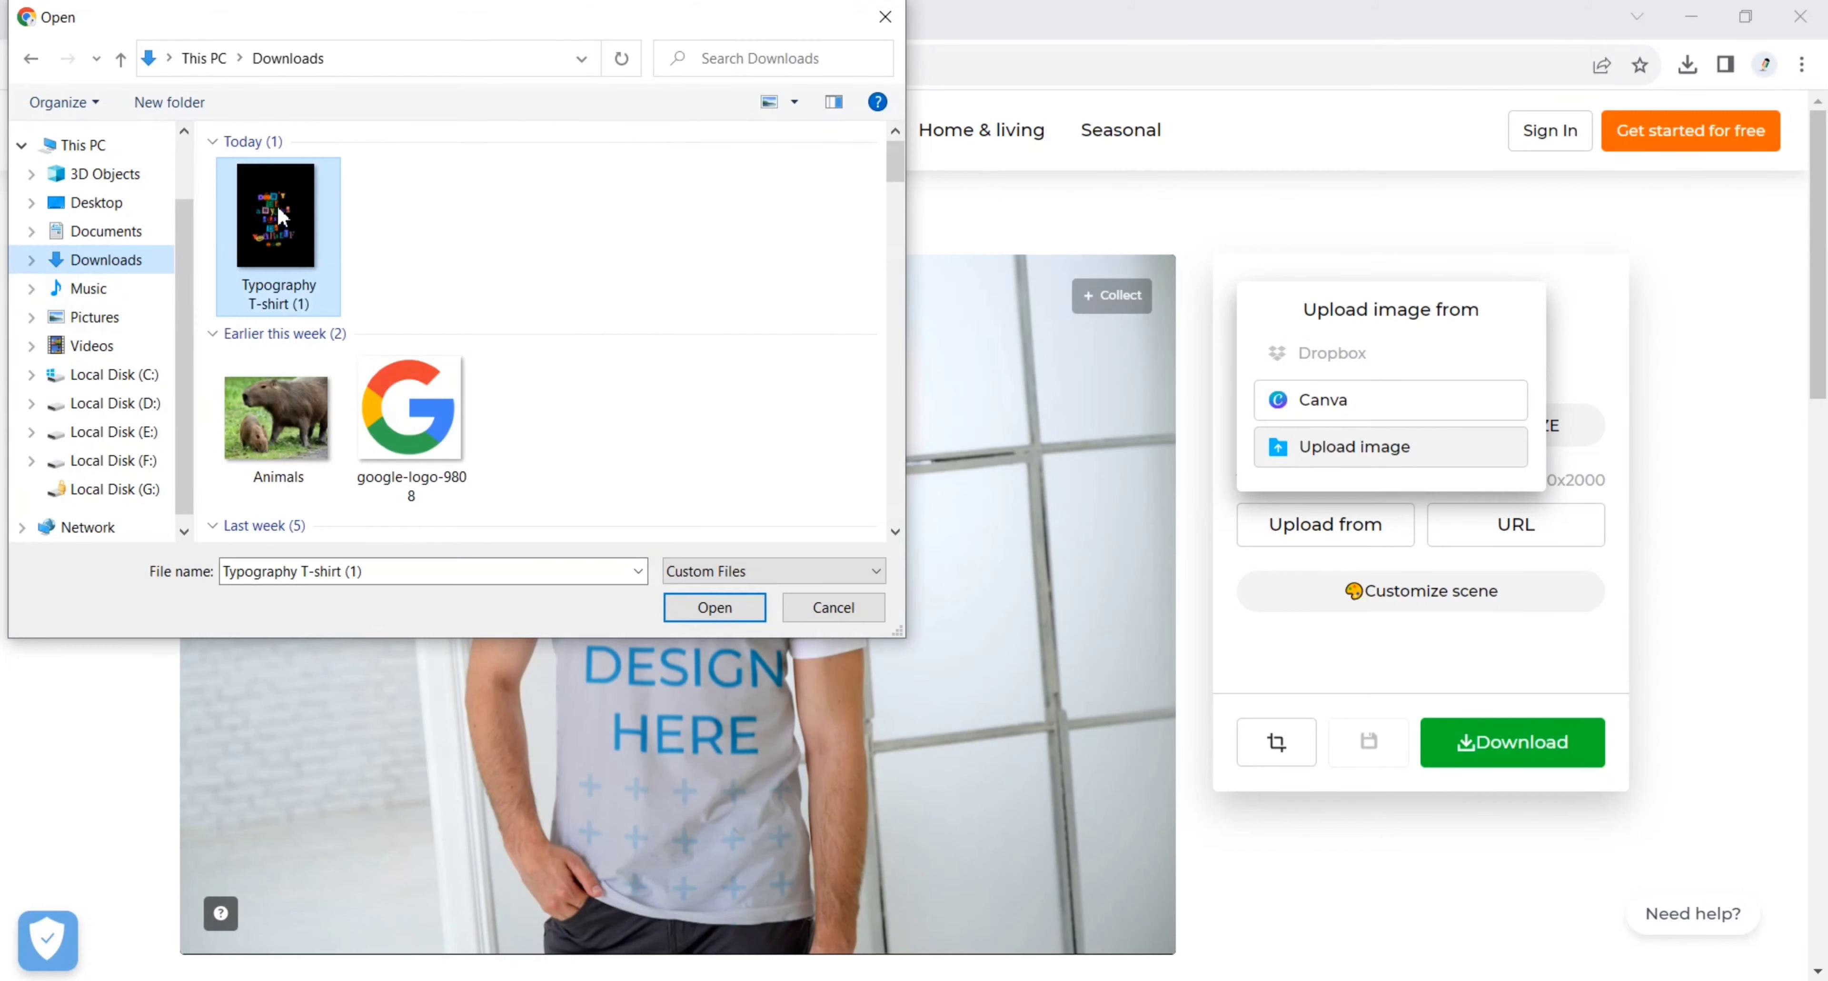
left_click(715, 608)
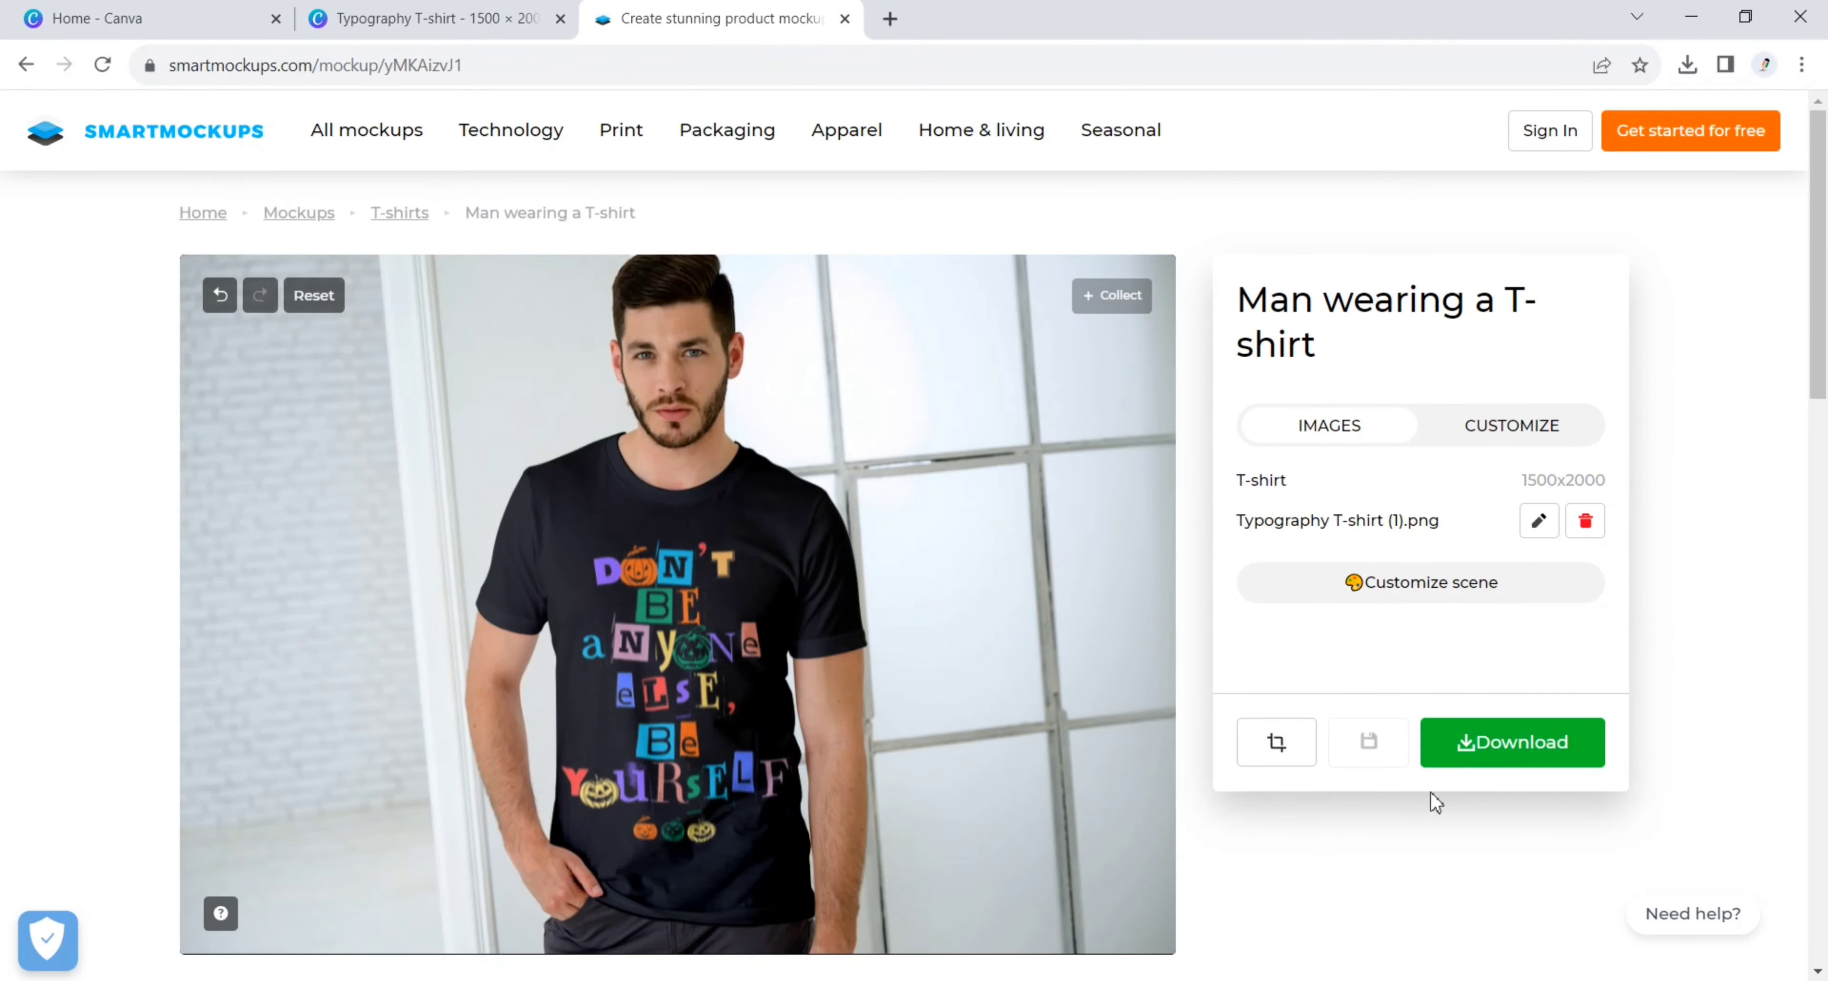
left_click(1448, 743)
left_click(1442, 576)
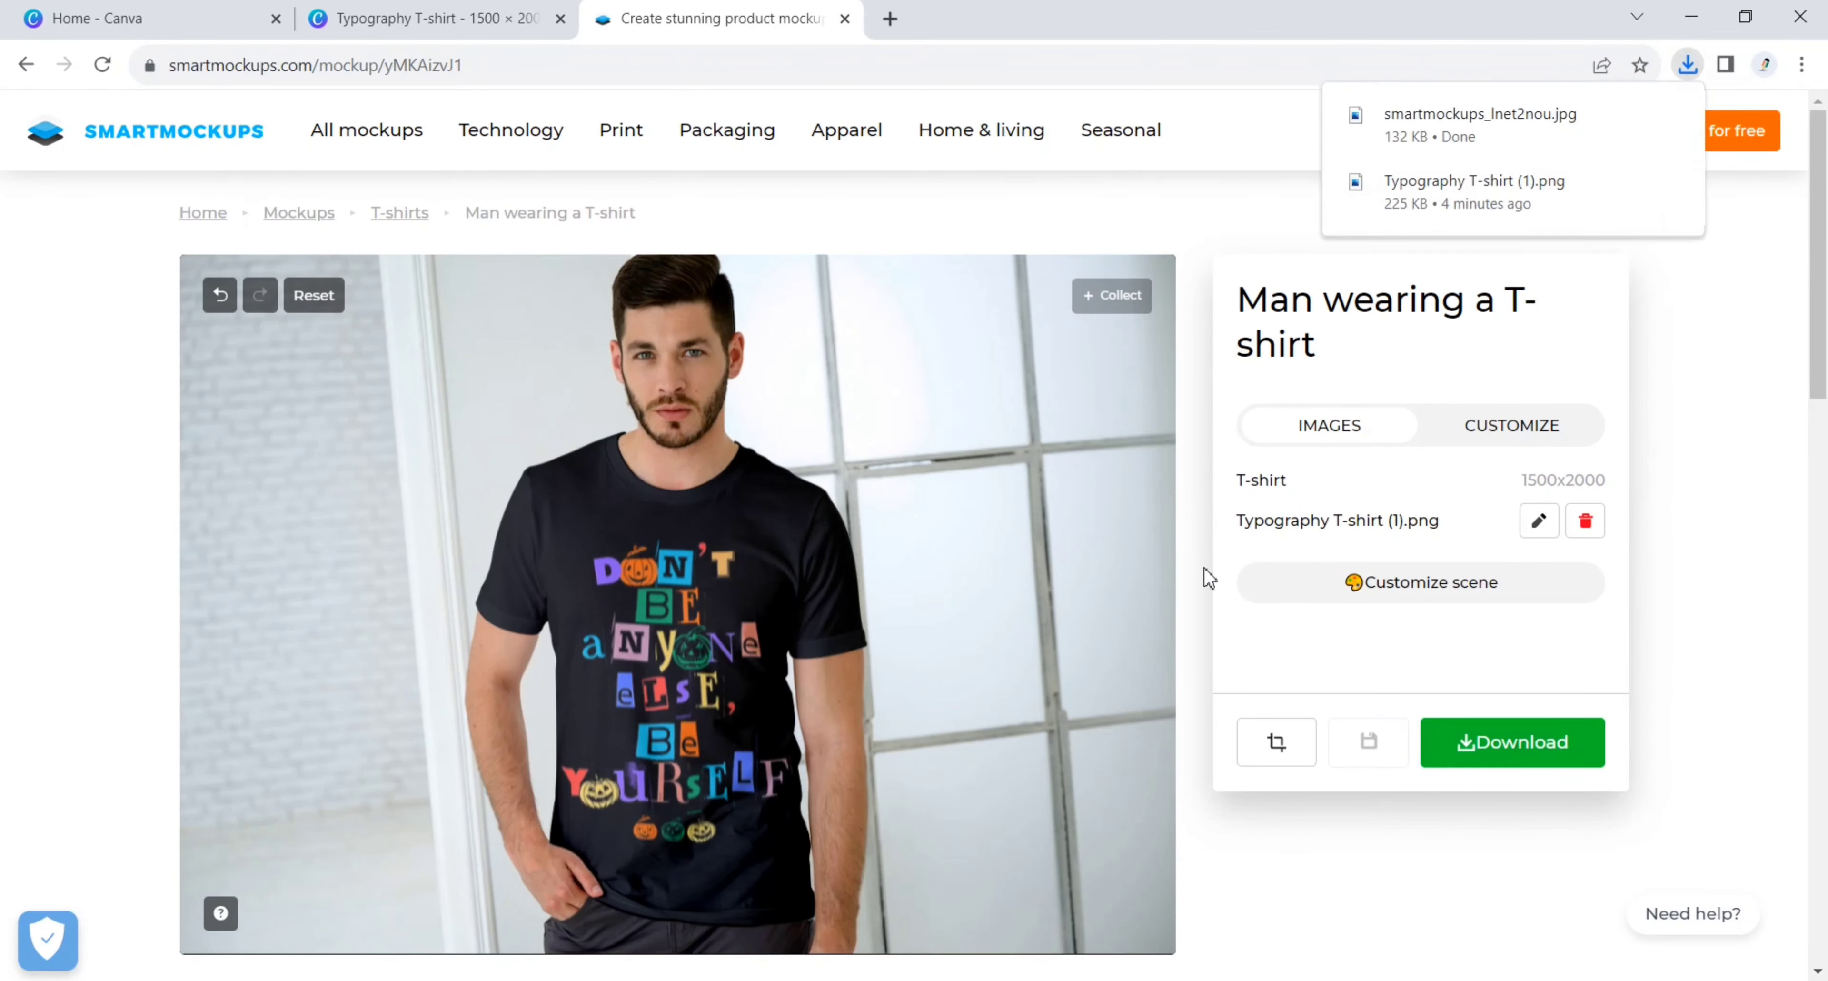